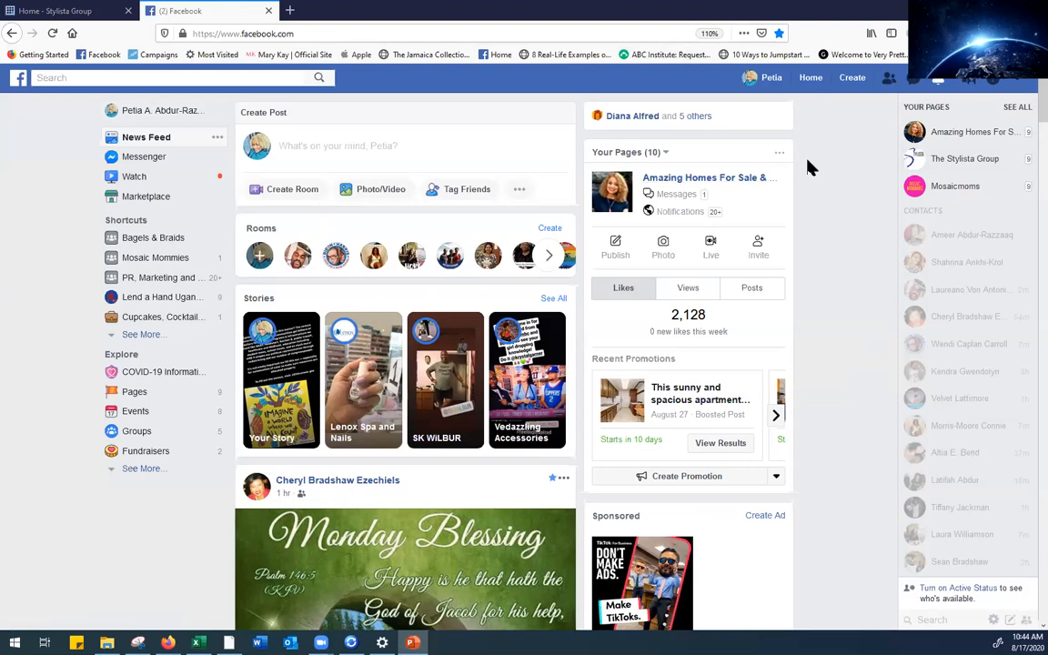
# Start a new Business or Brand Page from the Create menu
pyautogui.click(852, 80)
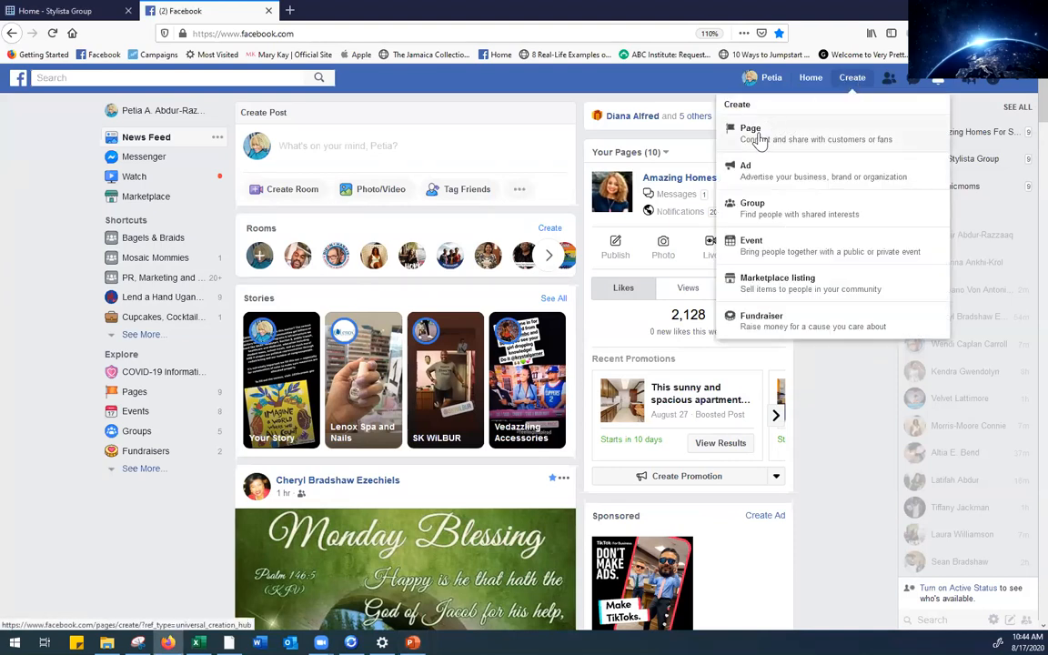
pyautogui.click(759, 139)
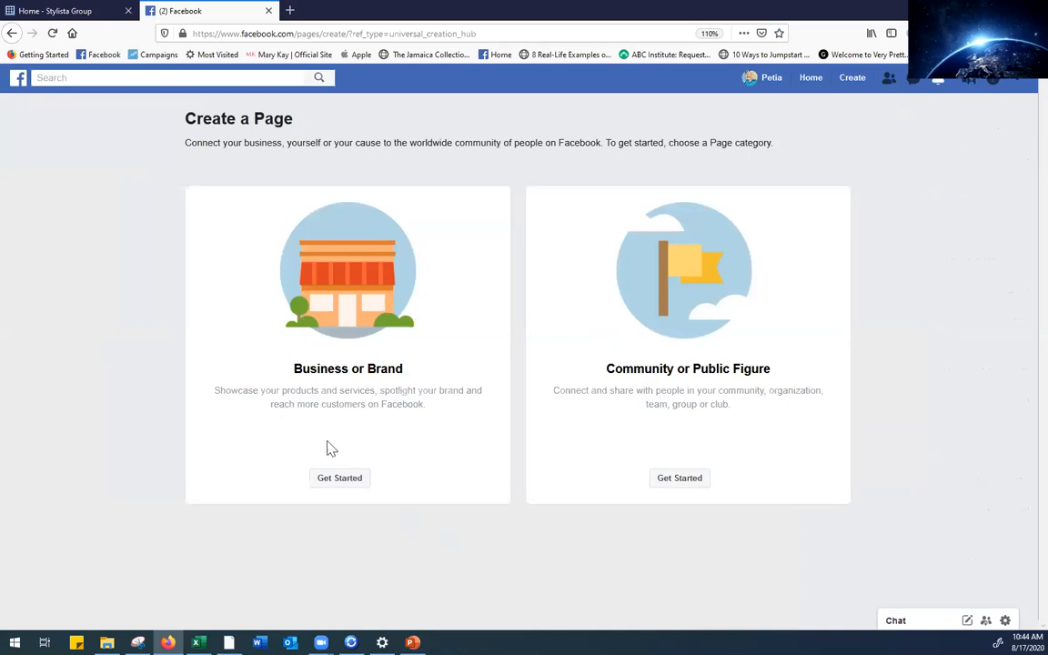
pyautogui.click(352, 486)
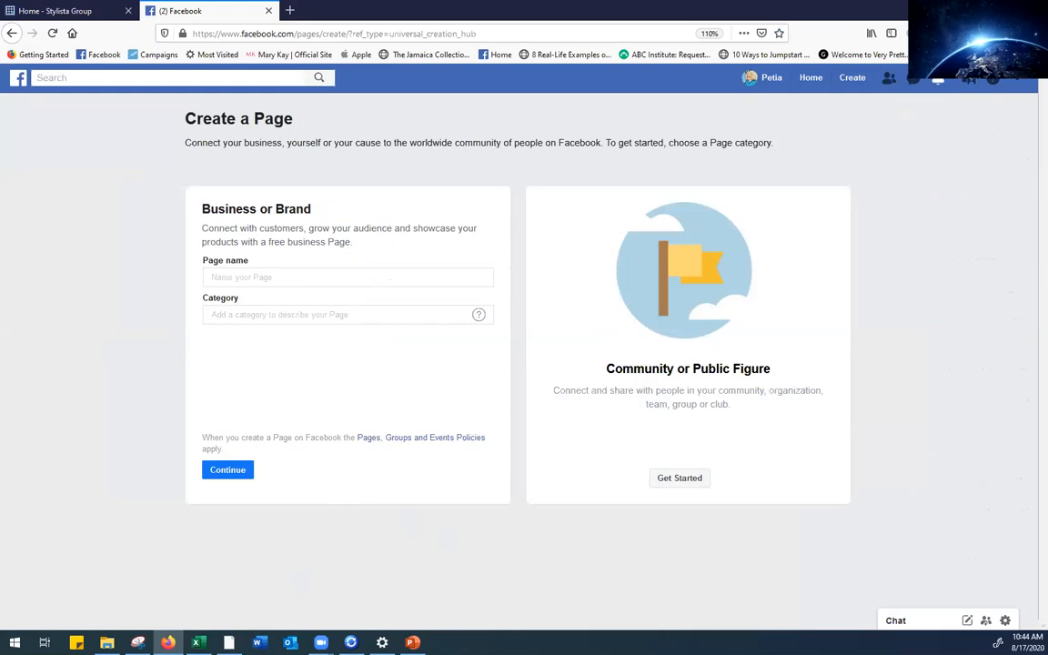
# Name the Page 'Curated Homestyle by Chrissy' and pick Interior Design Studio as its category
pyautogui.hotkey('alt', 'Tab')
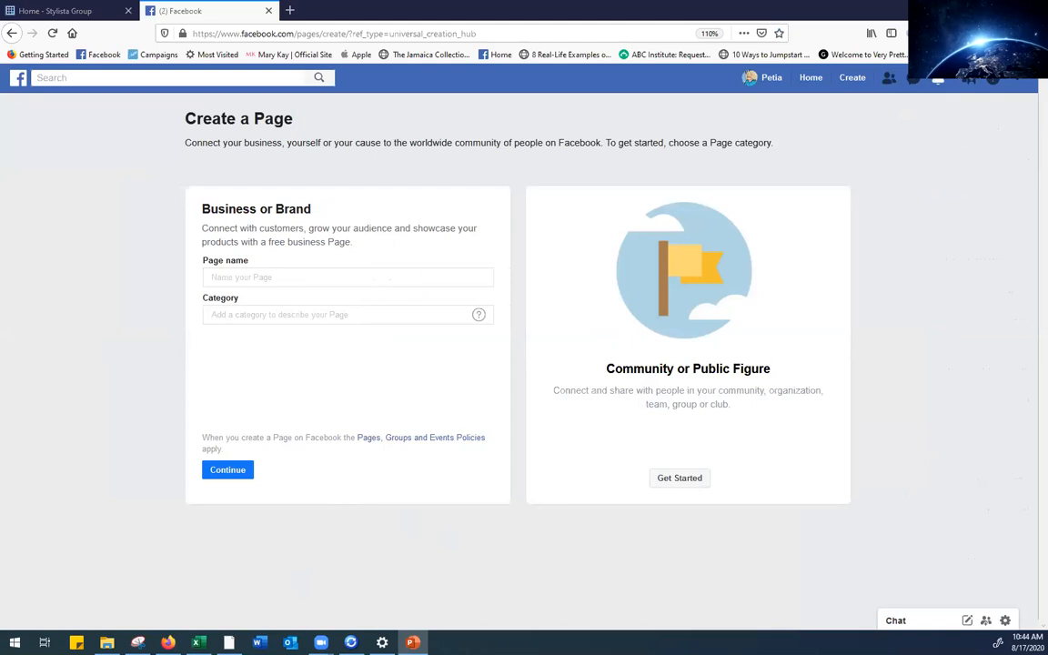
pyautogui.click(214, 276)
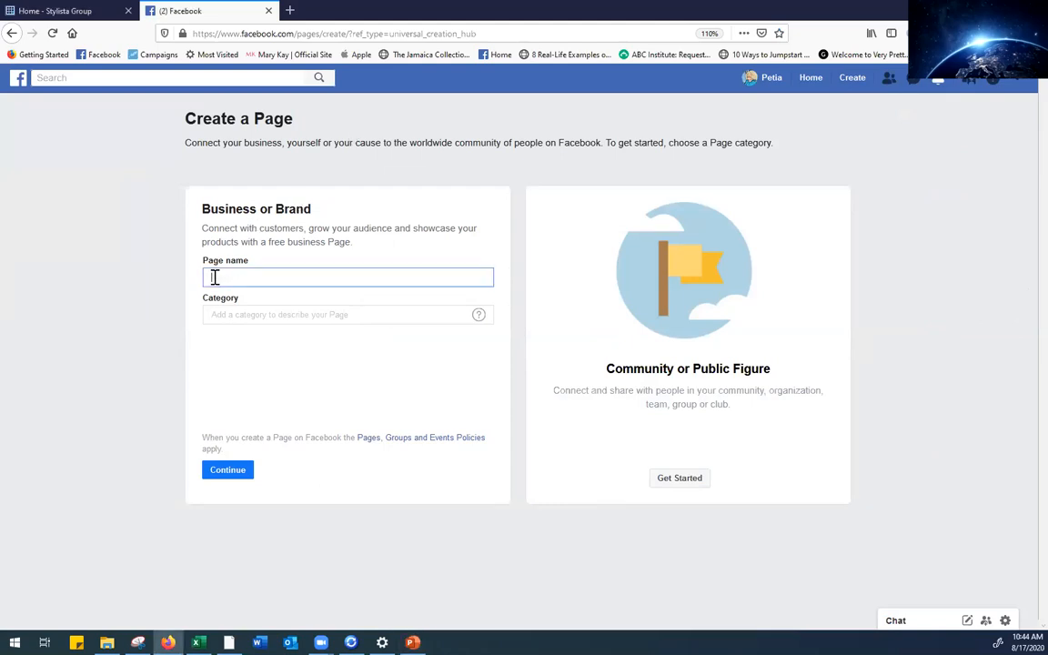
pyautogui.write('Curated Homestyle by Chrissy')
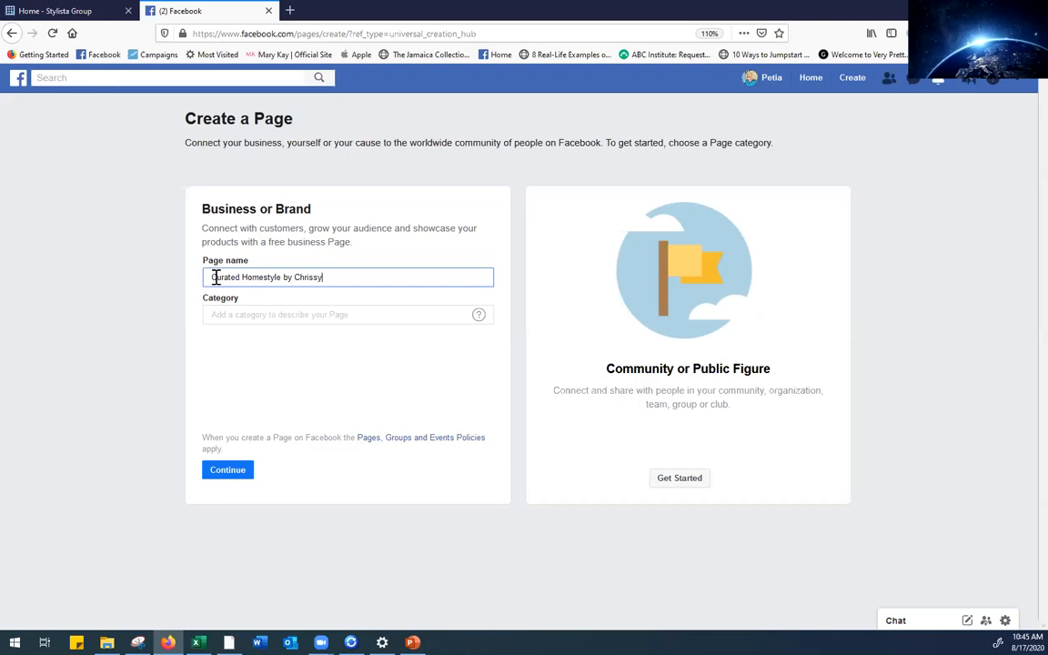
pyautogui.click(257, 316)
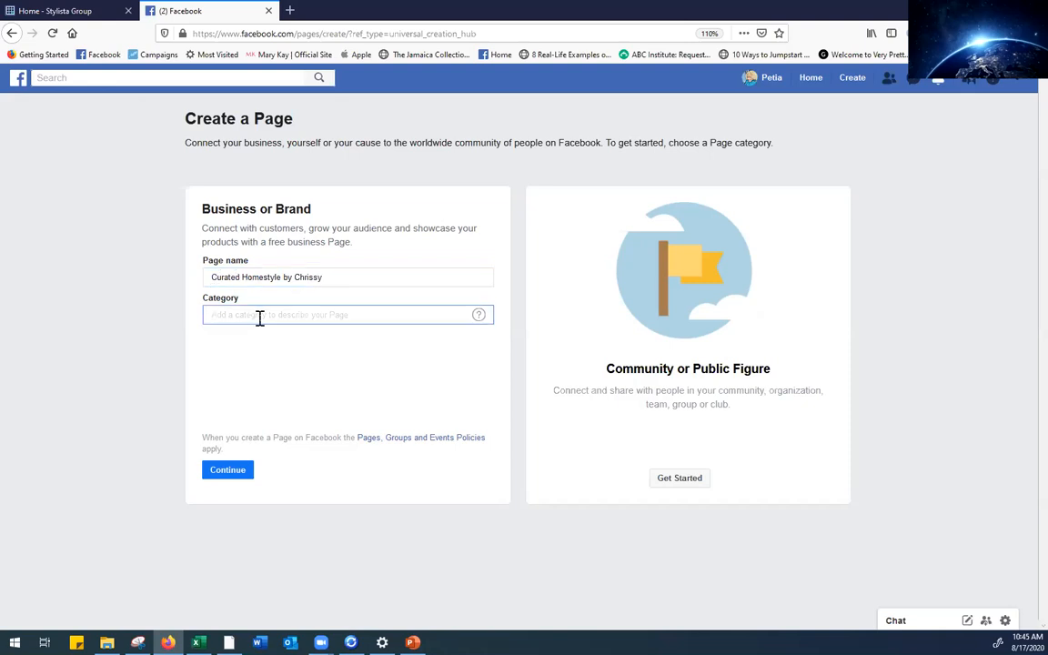
pyautogui.write('In')
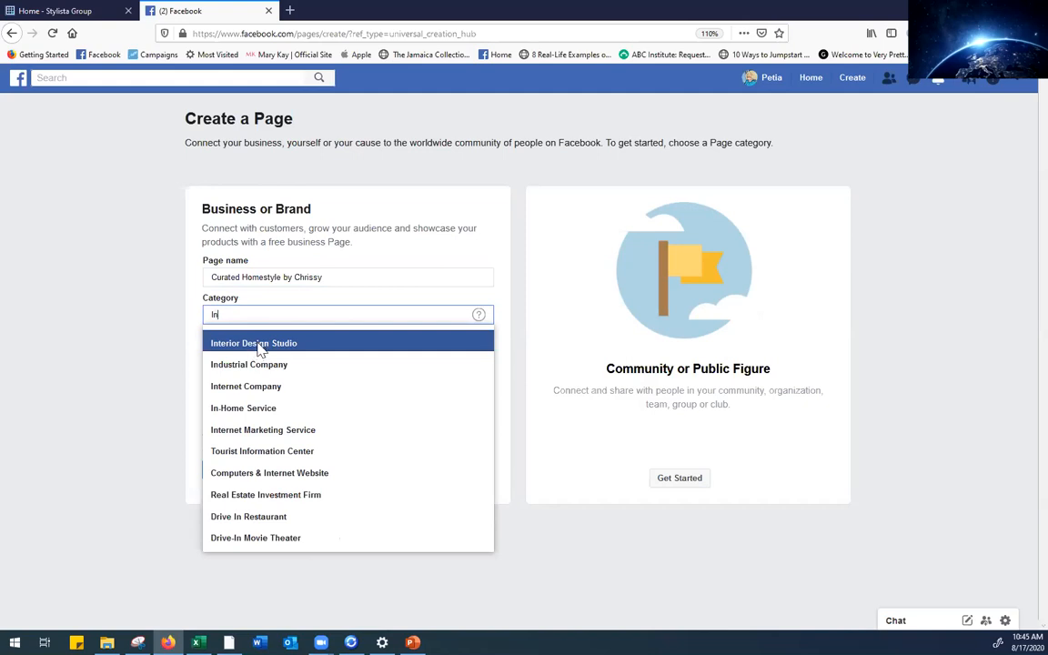
pyautogui.click(260, 346)
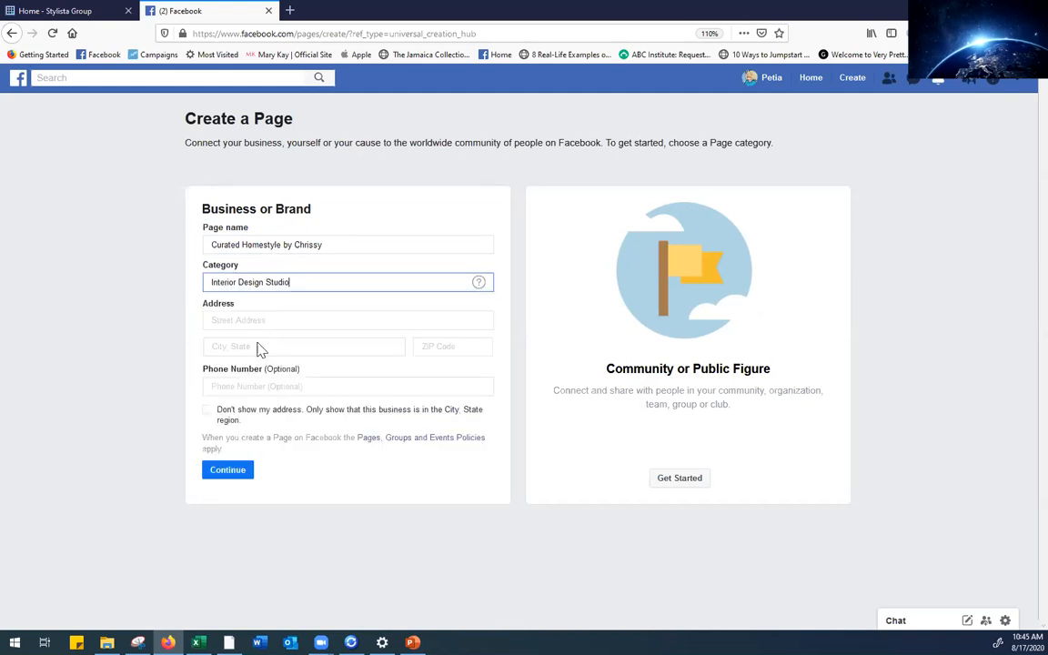
# Enter the business's street address in the Page form
pyautogui.click(319, 321)
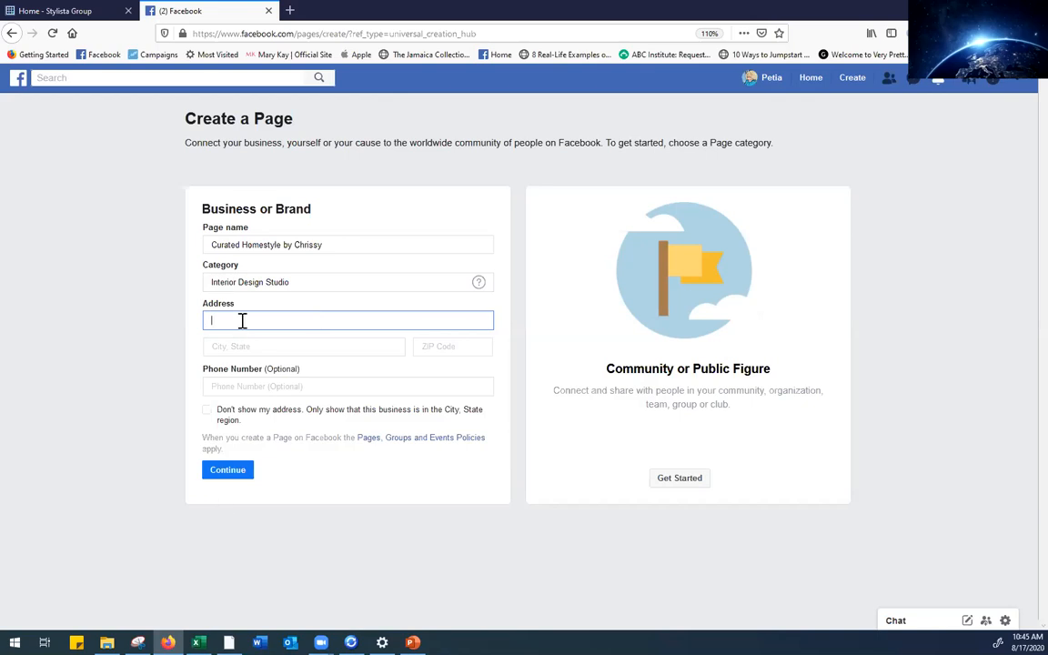
pyautogui.click(209, 471)
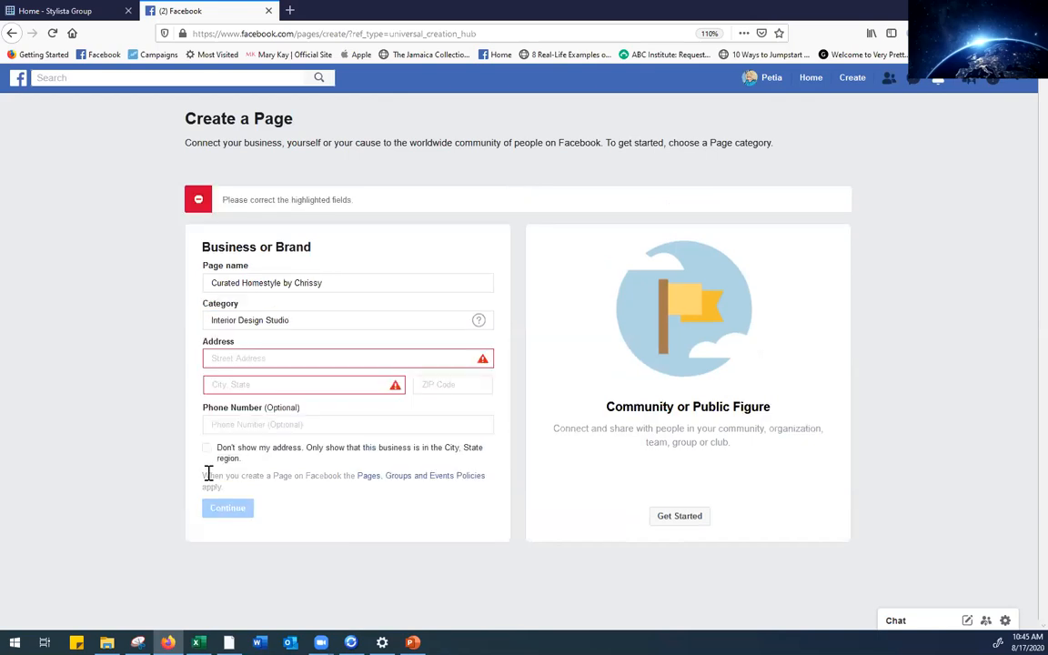
pyautogui.click(264, 360)
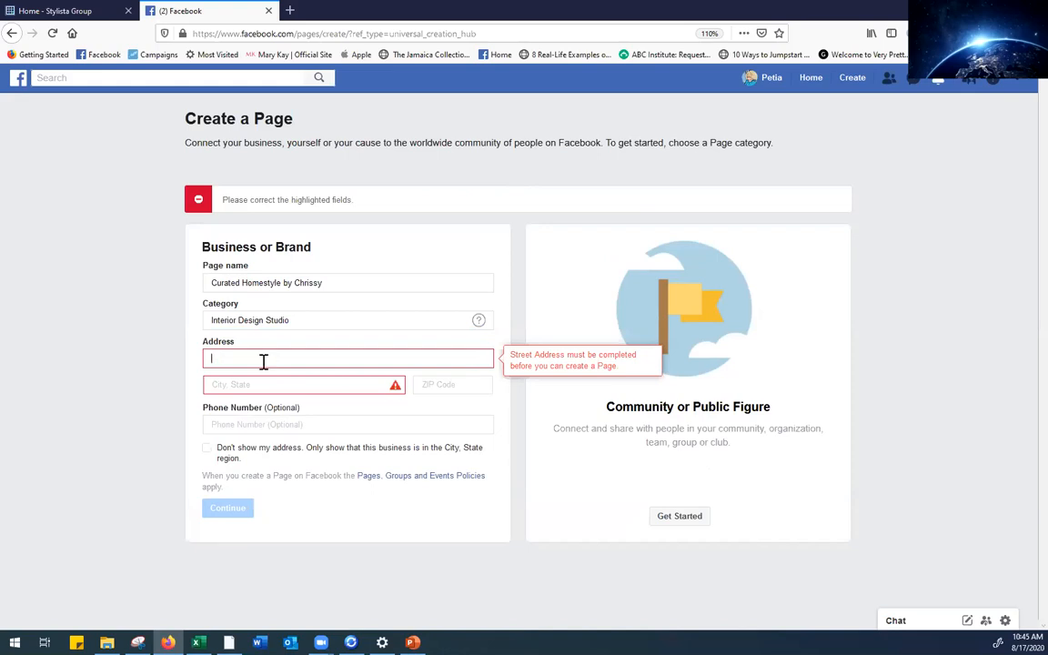
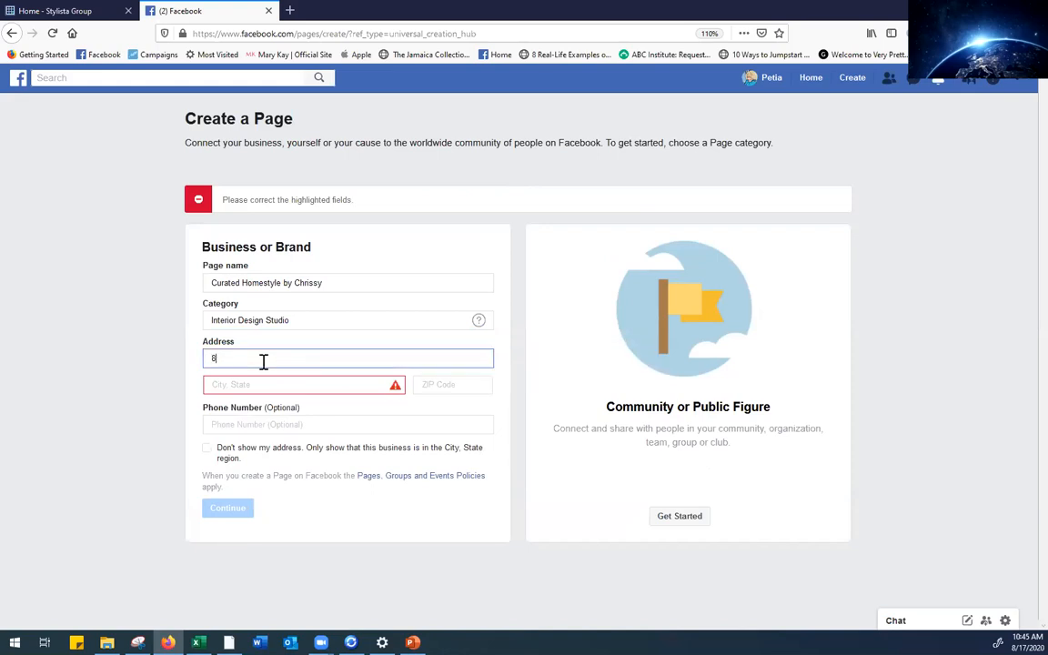
# Set the city to New York, New York and fill in the ZIP code
pyautogui.click(258, 386)
pyautogui.write('New York')
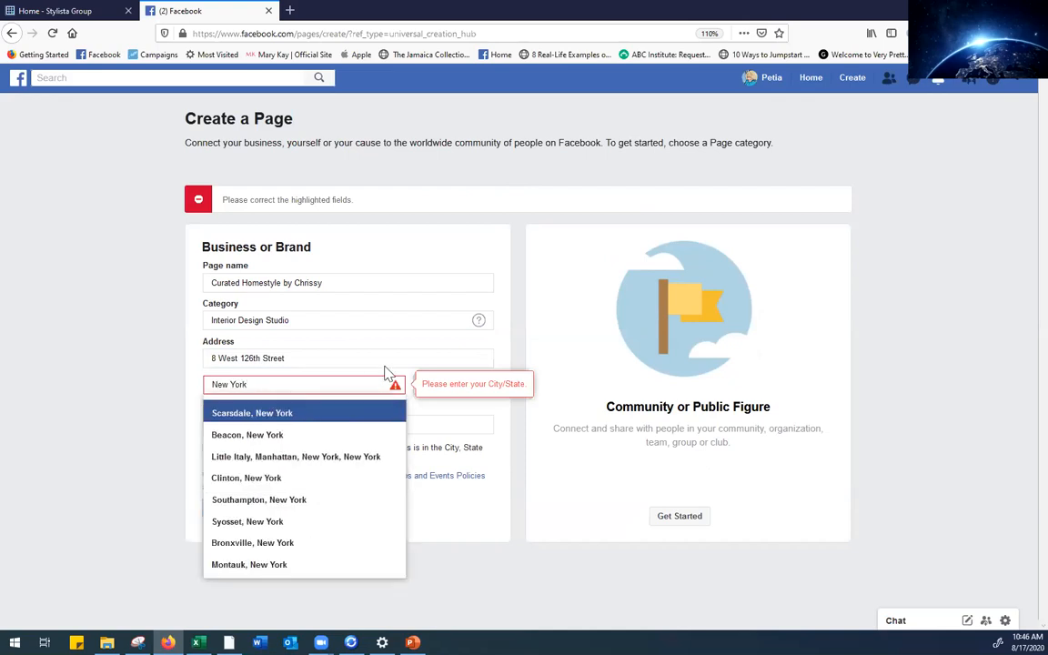
pyautogui.press('Return')
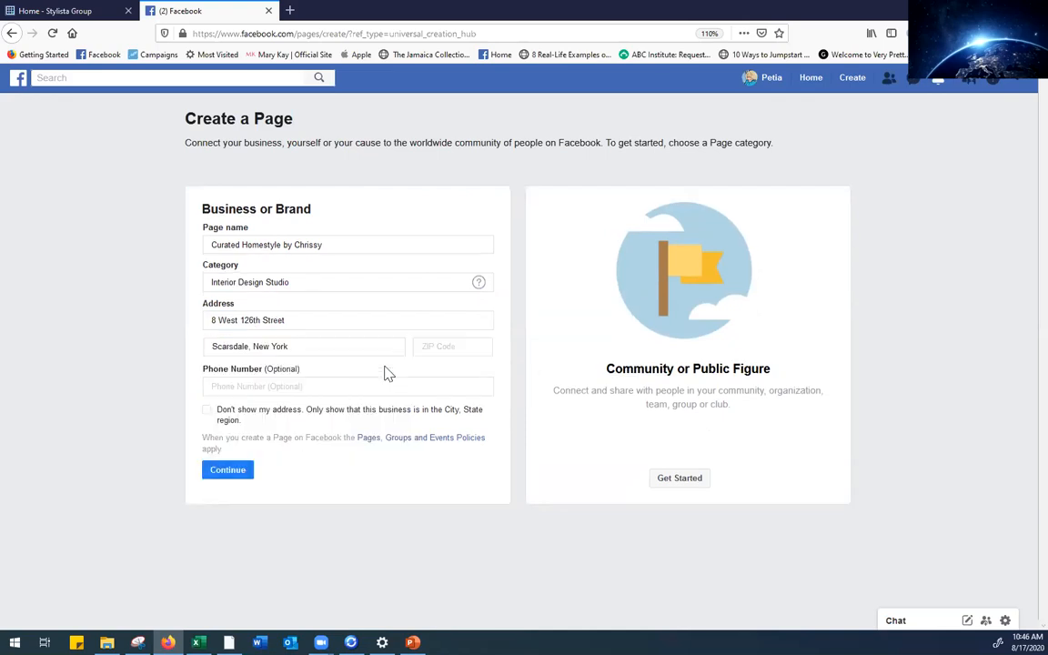
pyautogui.tripleClick(312, 347)
pyautogui.write('New')
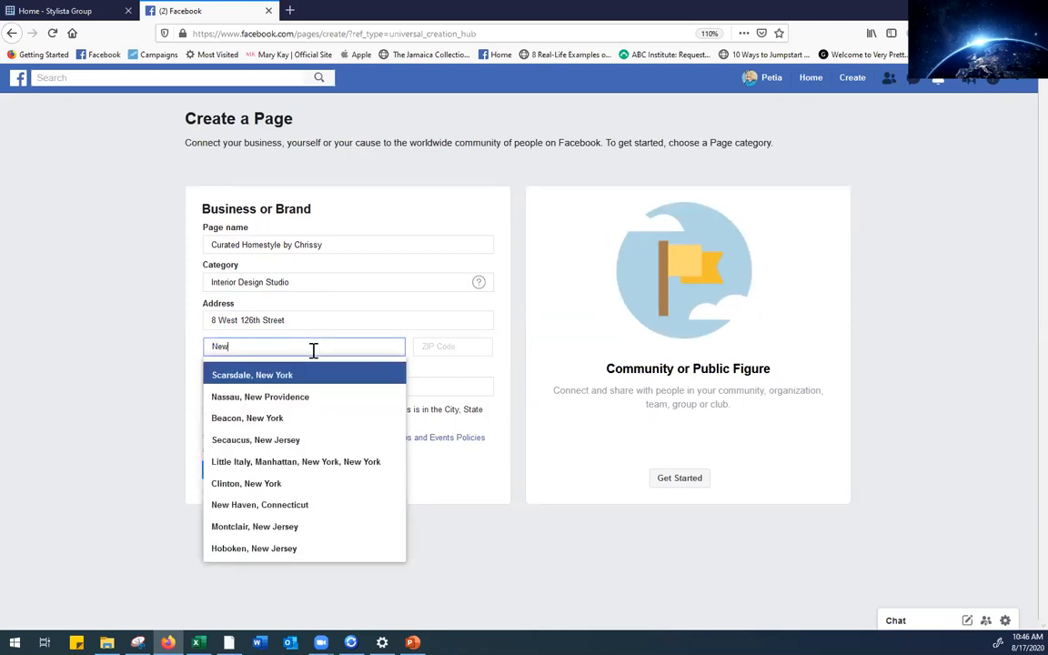
pyautogui.write(' York')
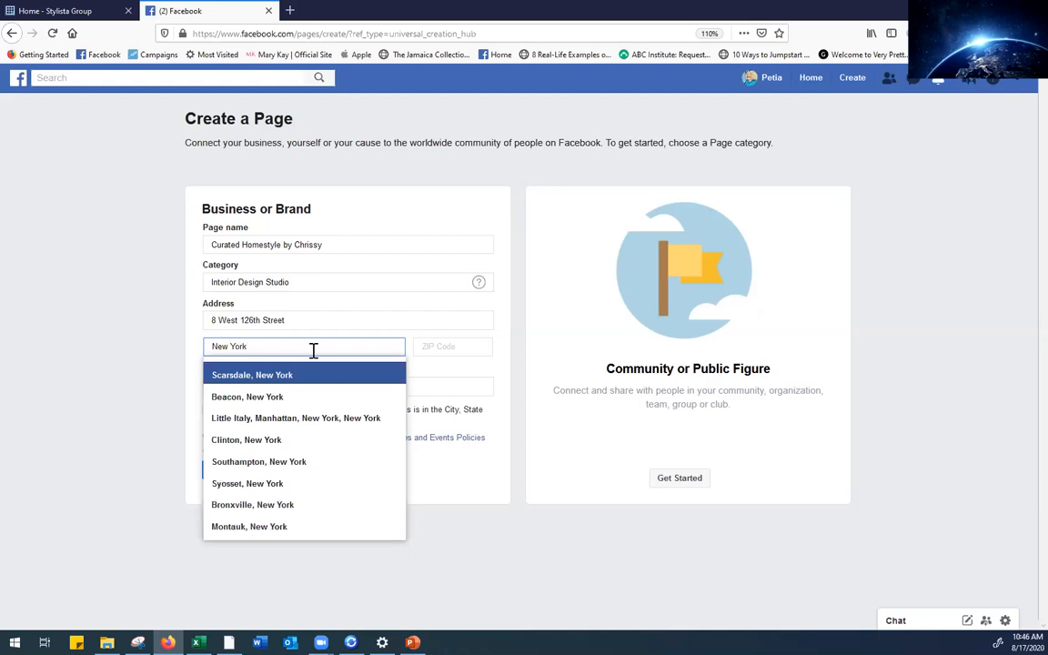
pyautogui.write(',')
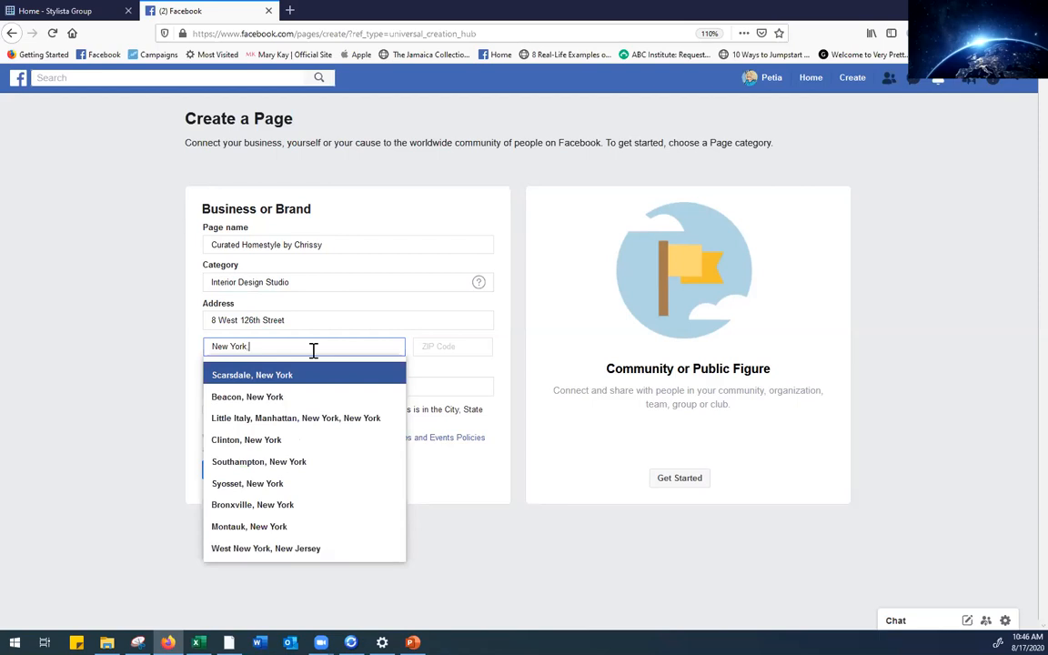
pyautogui.write(' New')
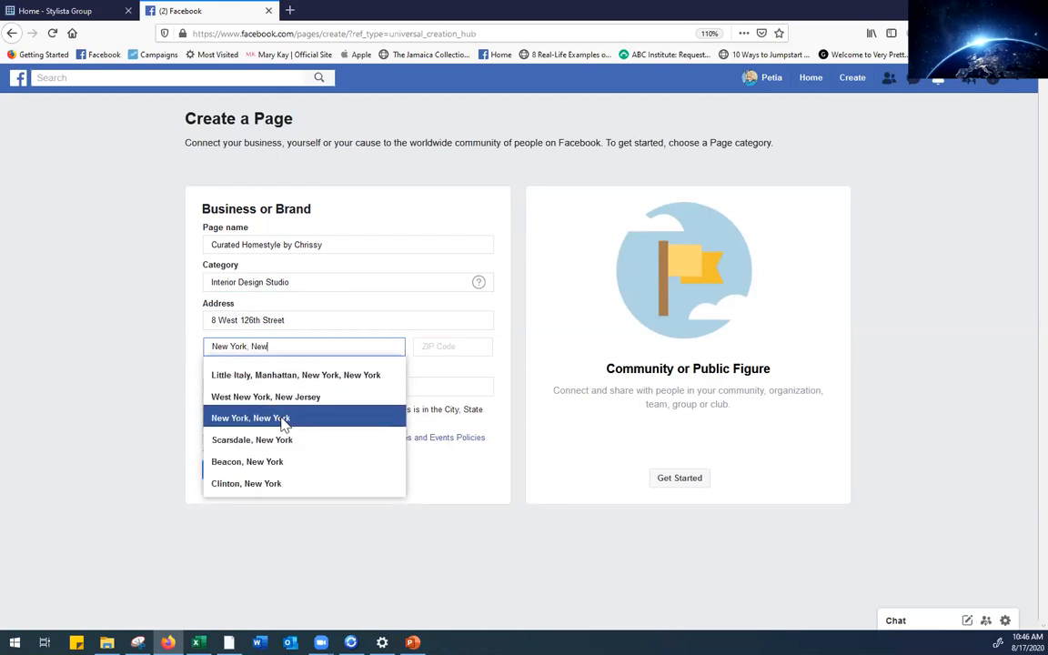
pyautogui.click(284, 418)
pyautogui.click(435, 346)
pyautogui.write('10027')
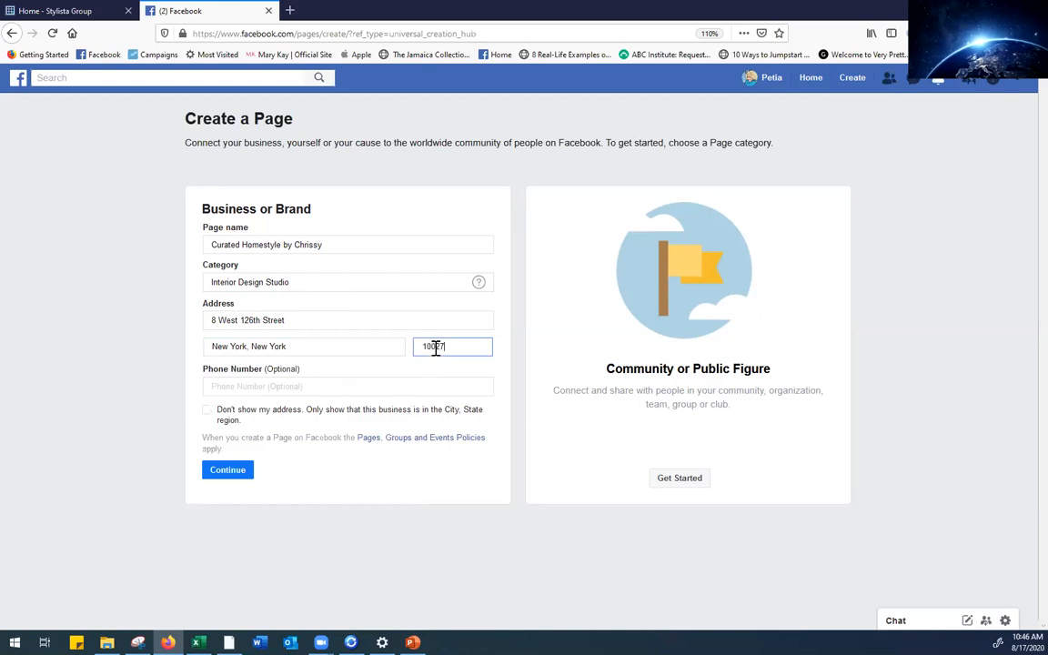
pyautogui.click(392, 389)
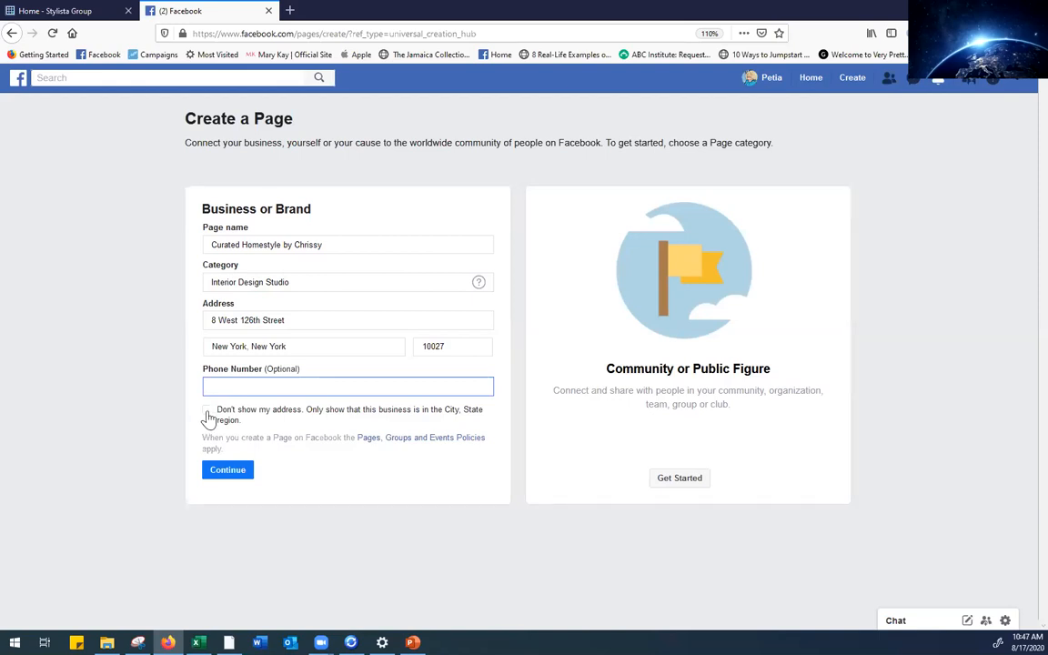
# Hide the street address, submit the Page details, and start uploading a profile picture
pyautogui.click(208, 417)
pyautogui.click(207, 412)
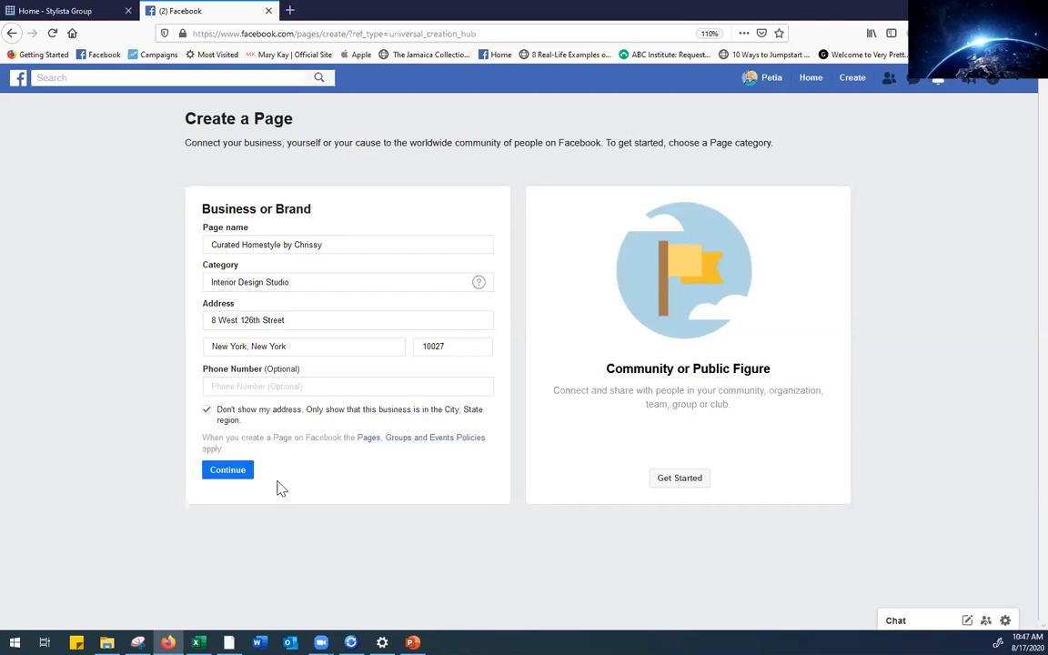
pyautogui.click(229, 473)
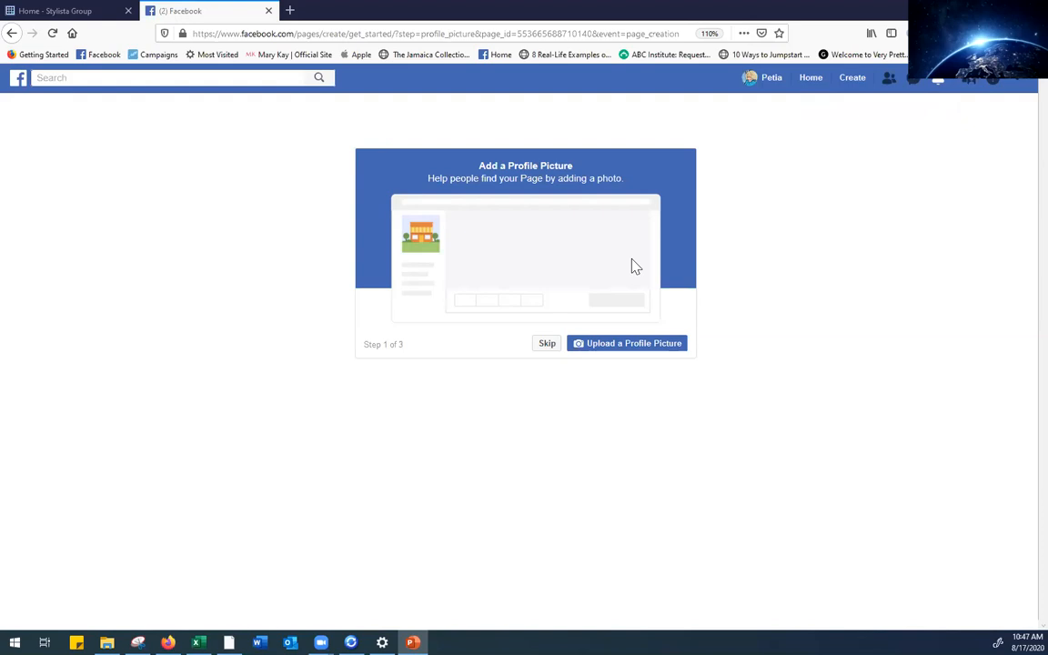
pyautogui.click(626, 345)
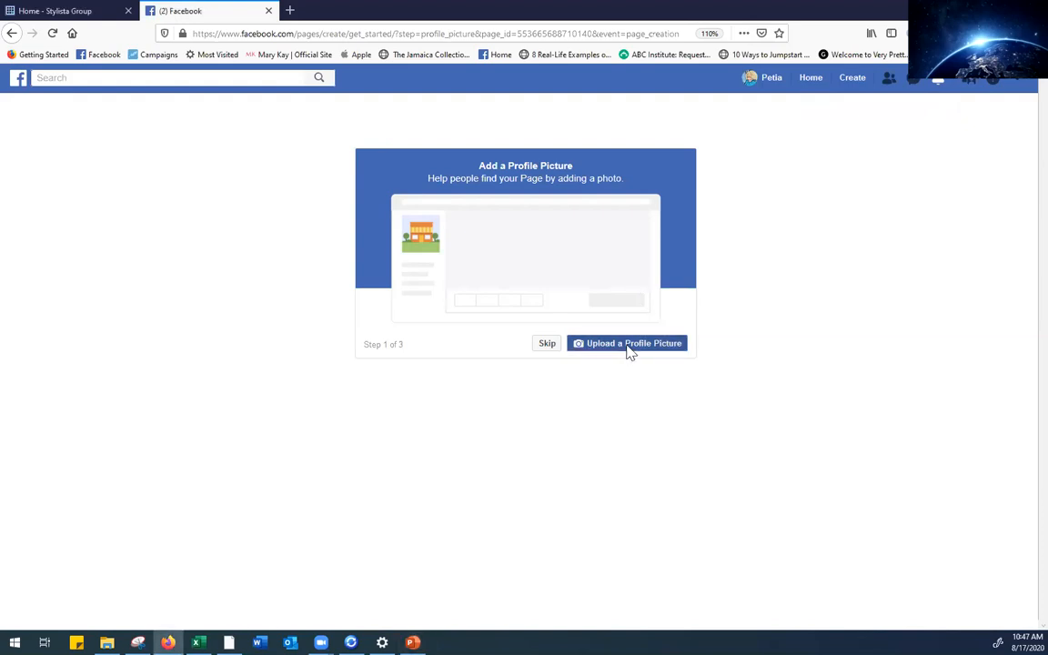
# Upload the CHC logo from the Profile_Cover Images folder as the profile picture
pyautogui.moveTo(98, 198); pyautogui.dragTo(98, 80)
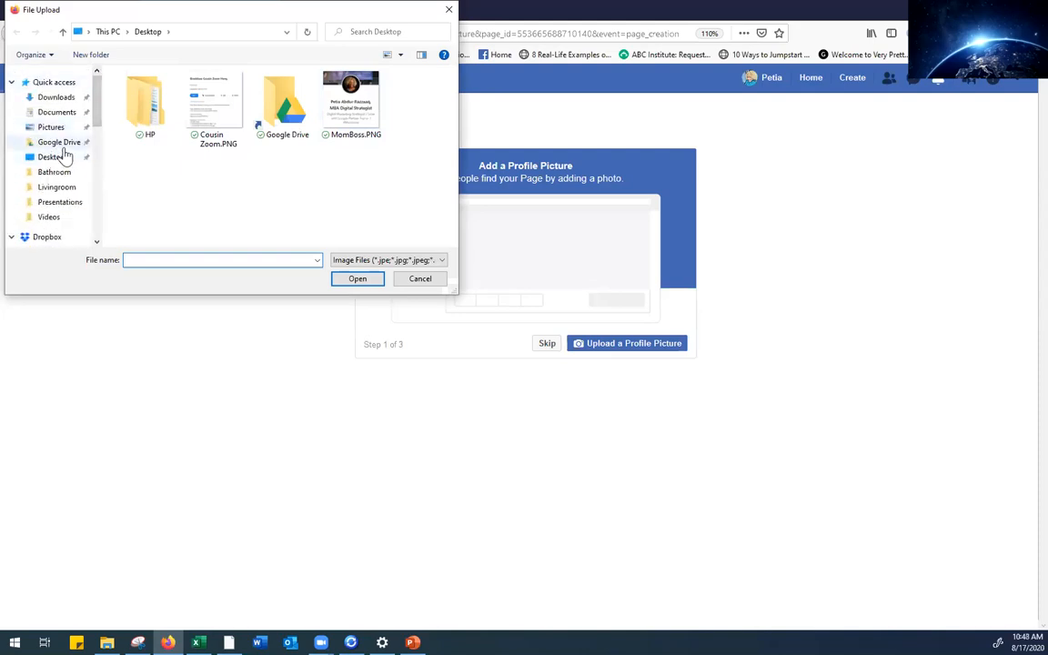
pyautogui.click(64, 143)
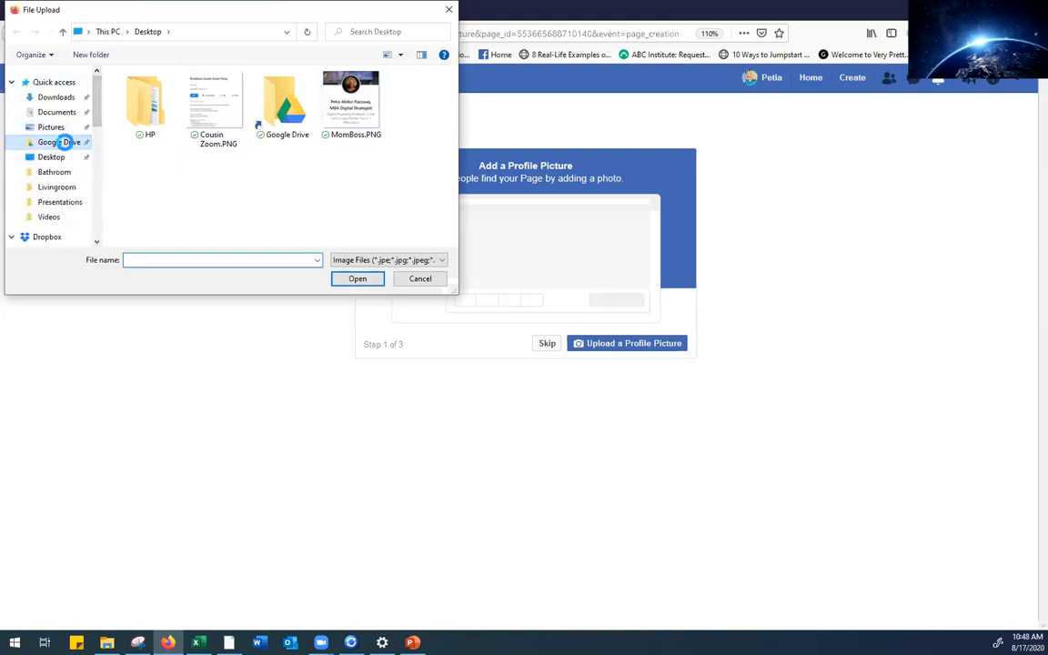
pyautogui.doubleClick(144, 144)
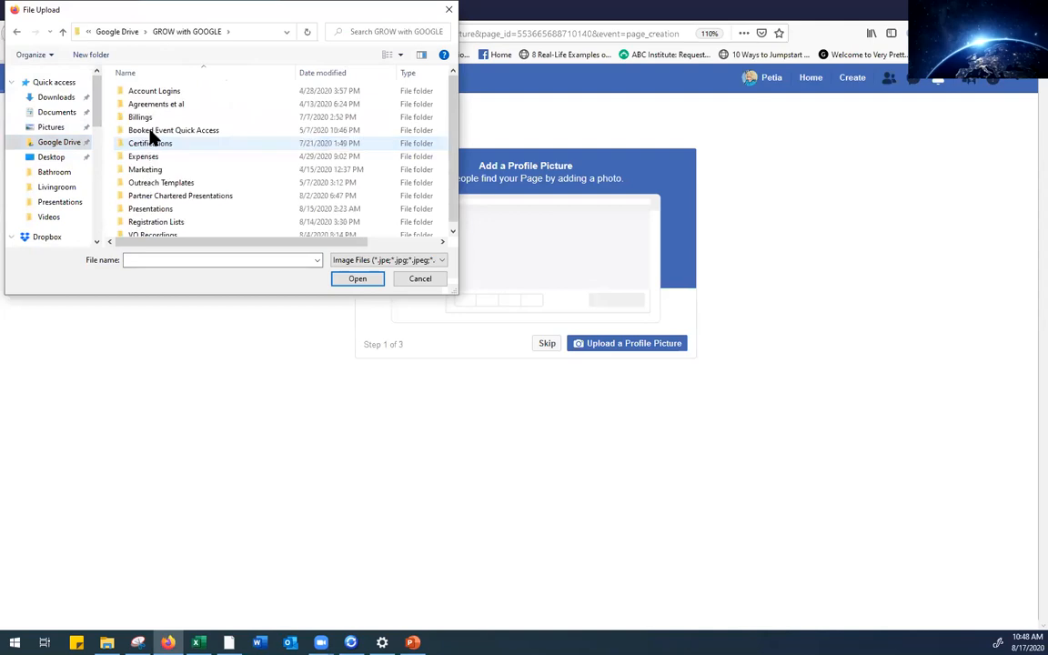
pyautogui.doubleClick(169, 196)
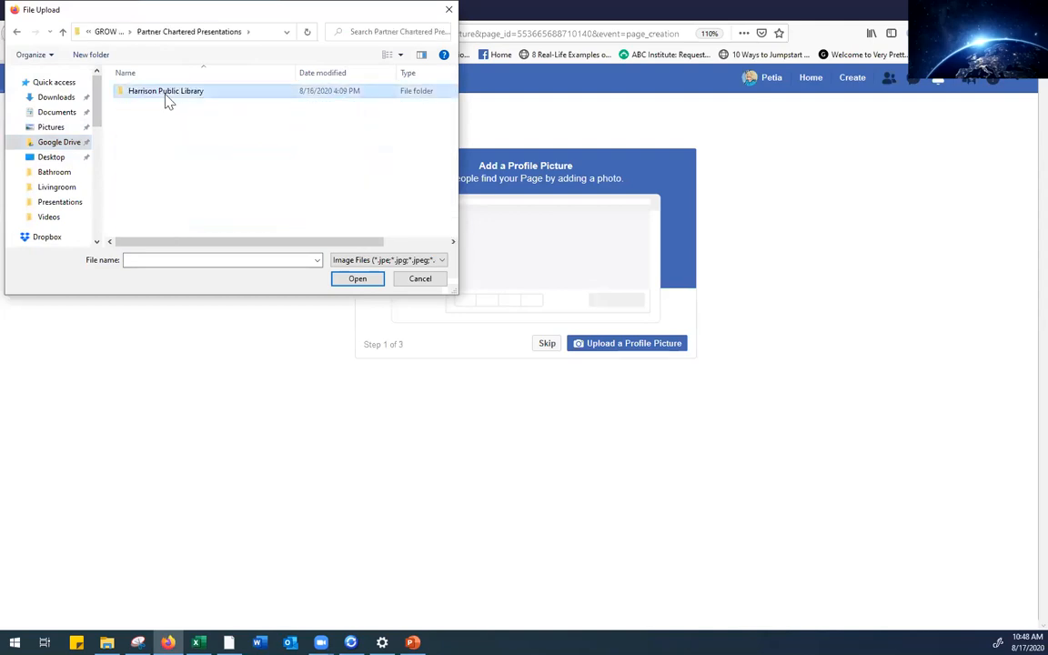
pyautogui.doubleClick(165, 95)
pyautogui.doubleClick(215, 116)
pyautogui.doubleClick(179, 100)
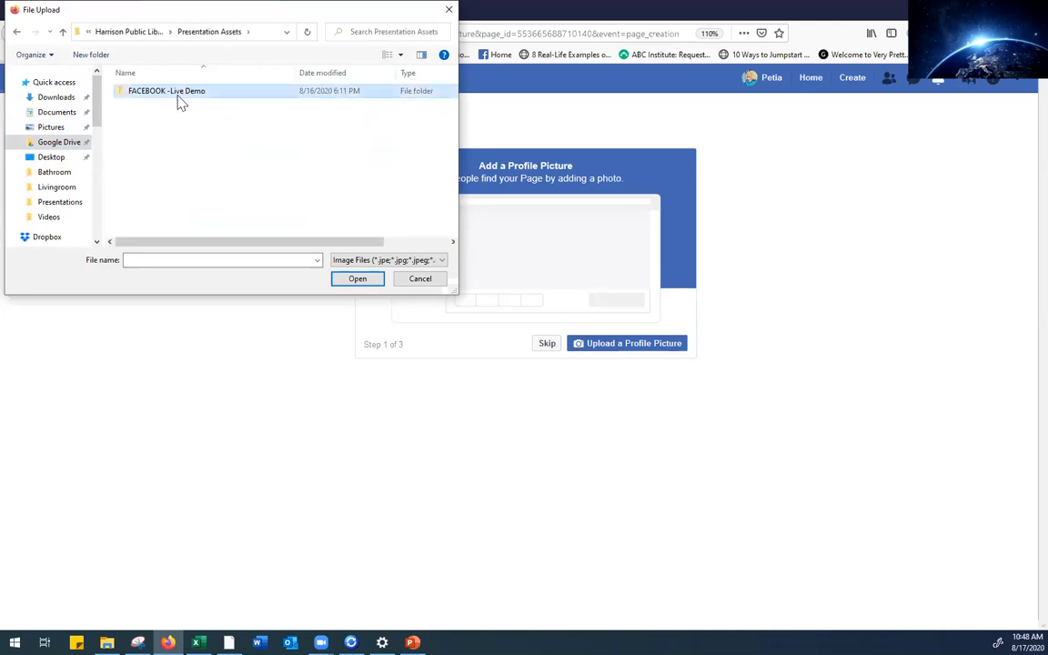
pyautogui.doubleClick(148, 105)
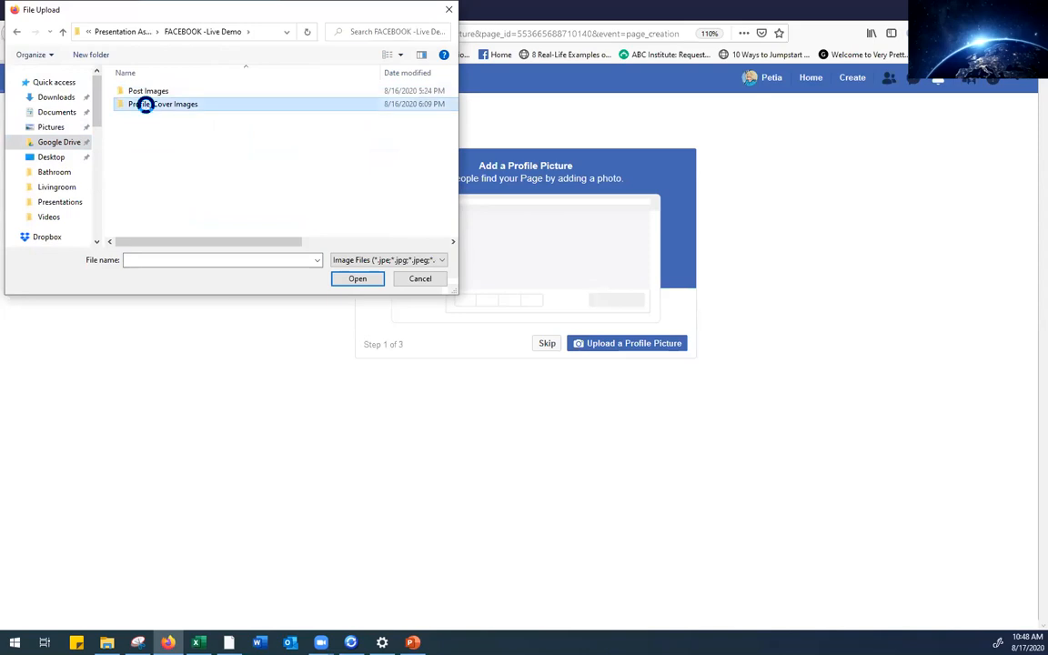
pyautogui.click(212, 109)
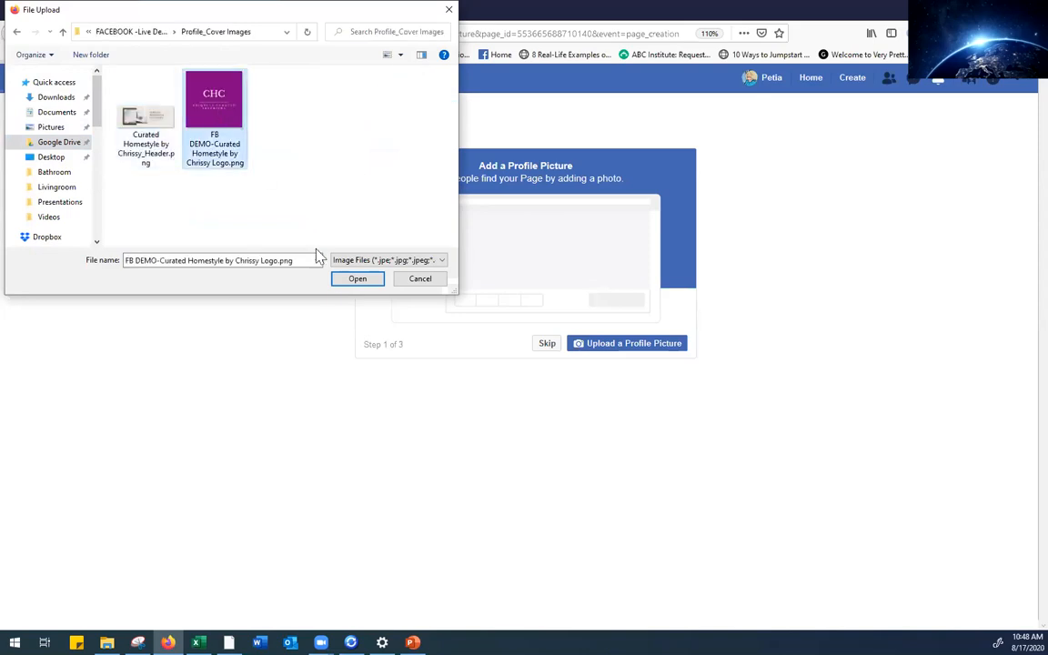
pyautogui.click(357, 280)
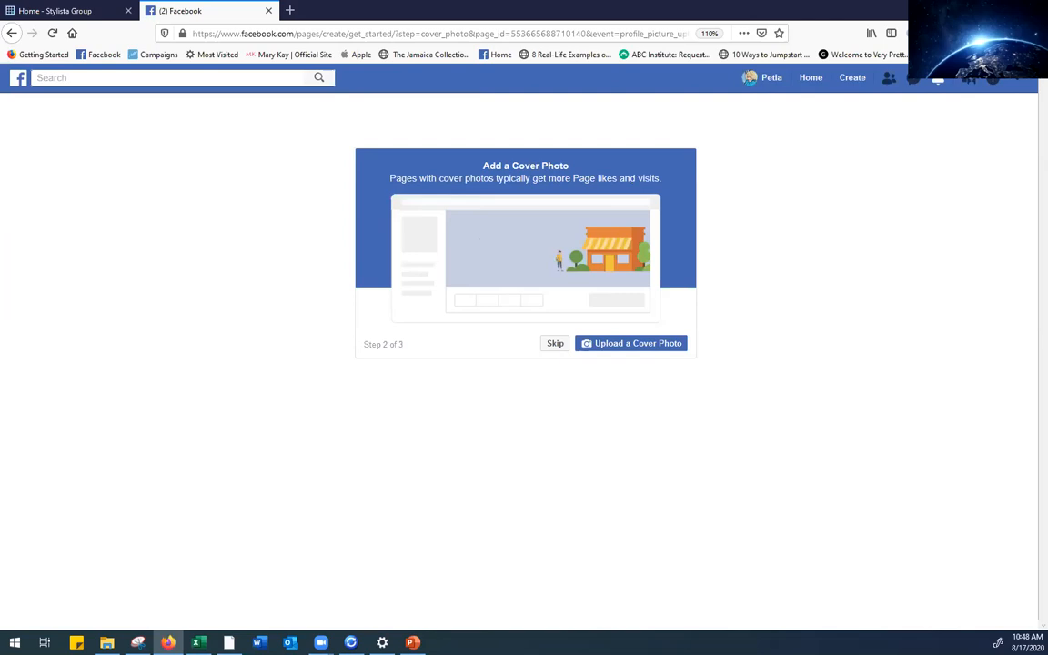
# Upload Curated Homestyle by Chrissy_Header.png as the Page's cover photo
pyautogui.hotkey('alt', 'Tab')
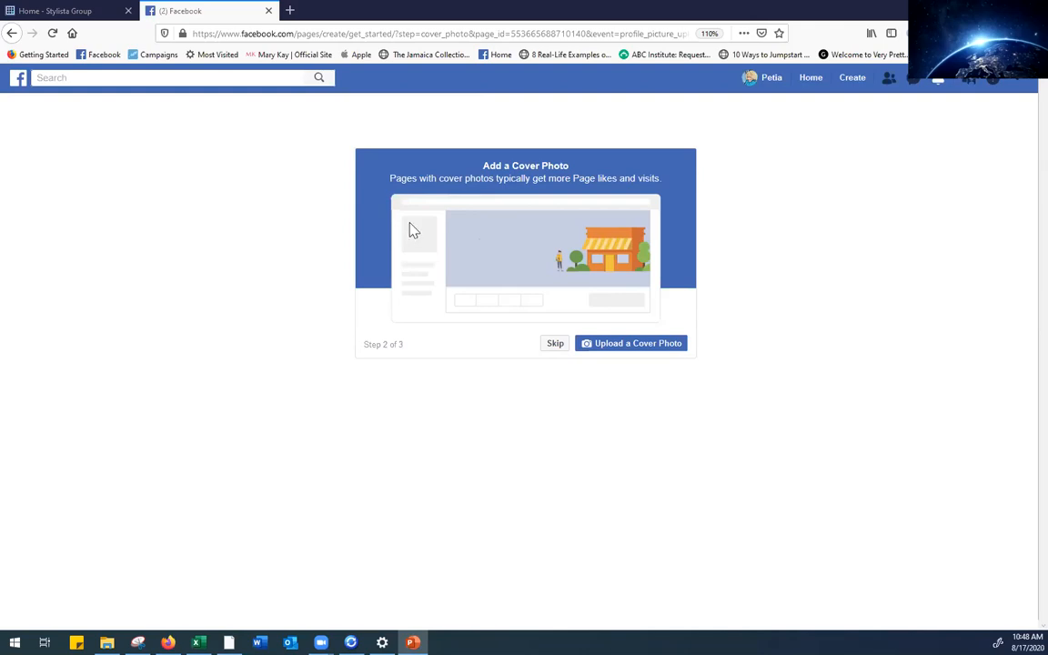
pyautogui.click(606, 351)
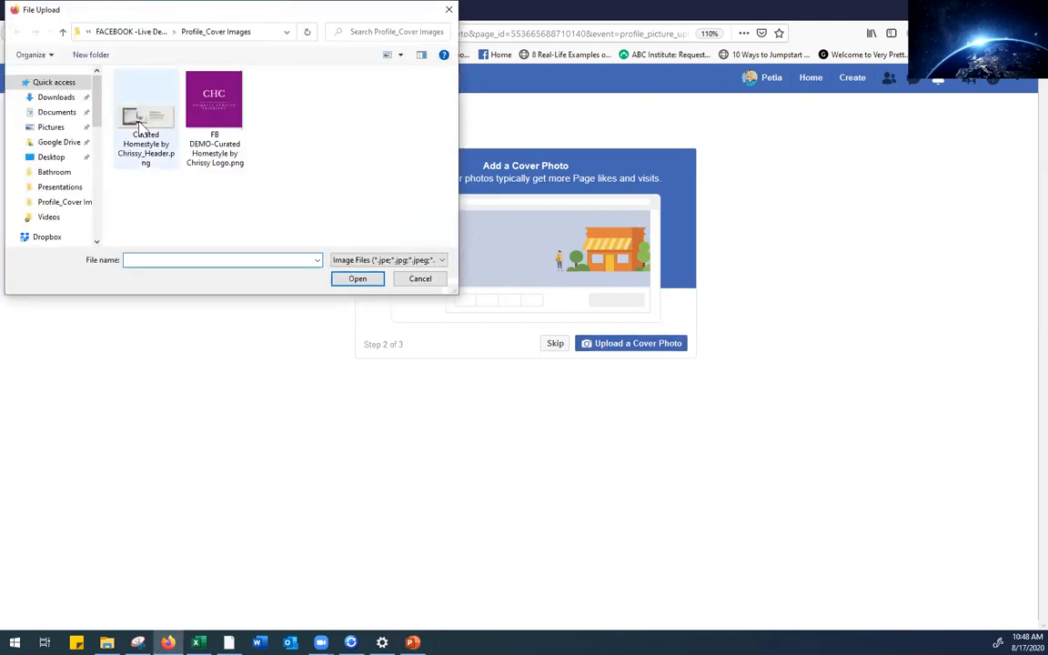
pyautogui.click(137, 123)
pyautogui.click(354, 281)
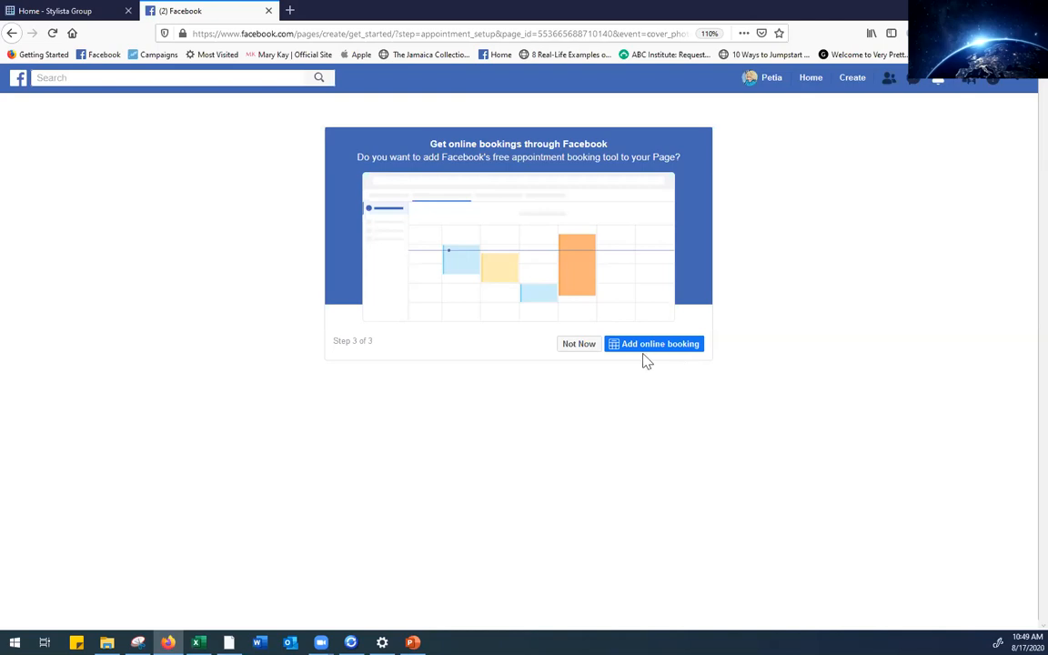
# Skip the online booking tool with Not Now to finish Page setup
pyautogui.click(576, 345)
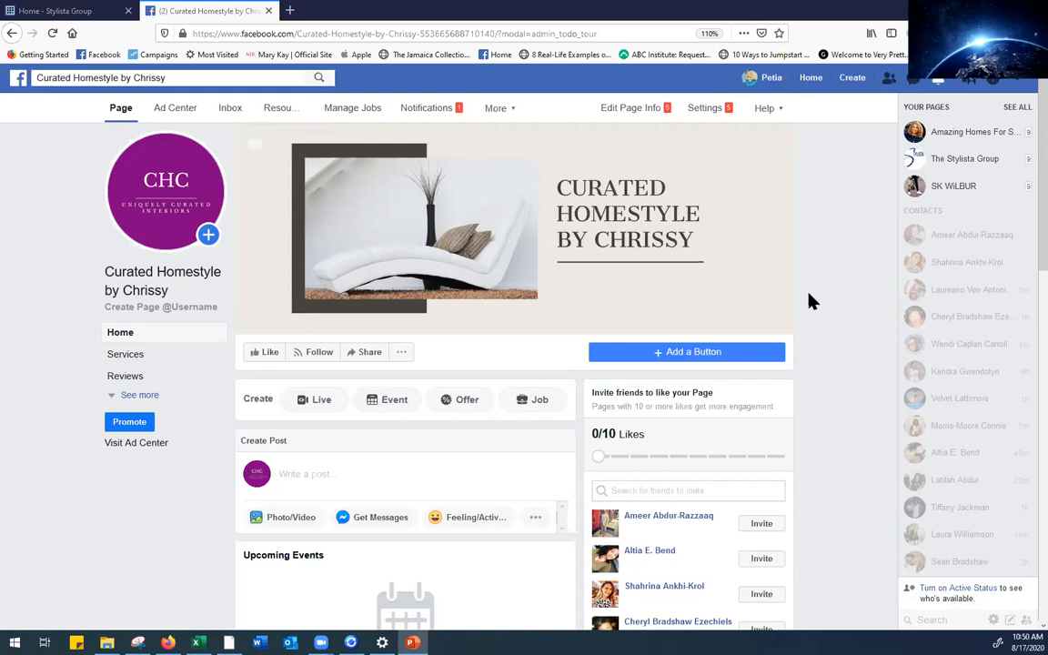
pyautogui.click(174, 308)
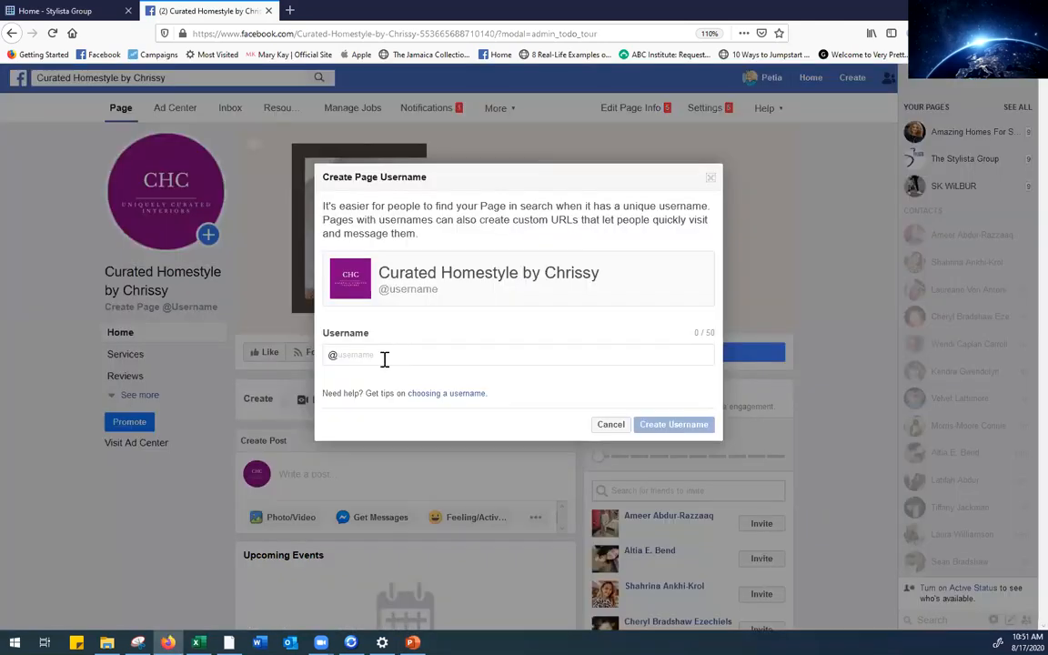
pyautogui.click(383, 359)
pyautogui.write('curatedhomestyle')
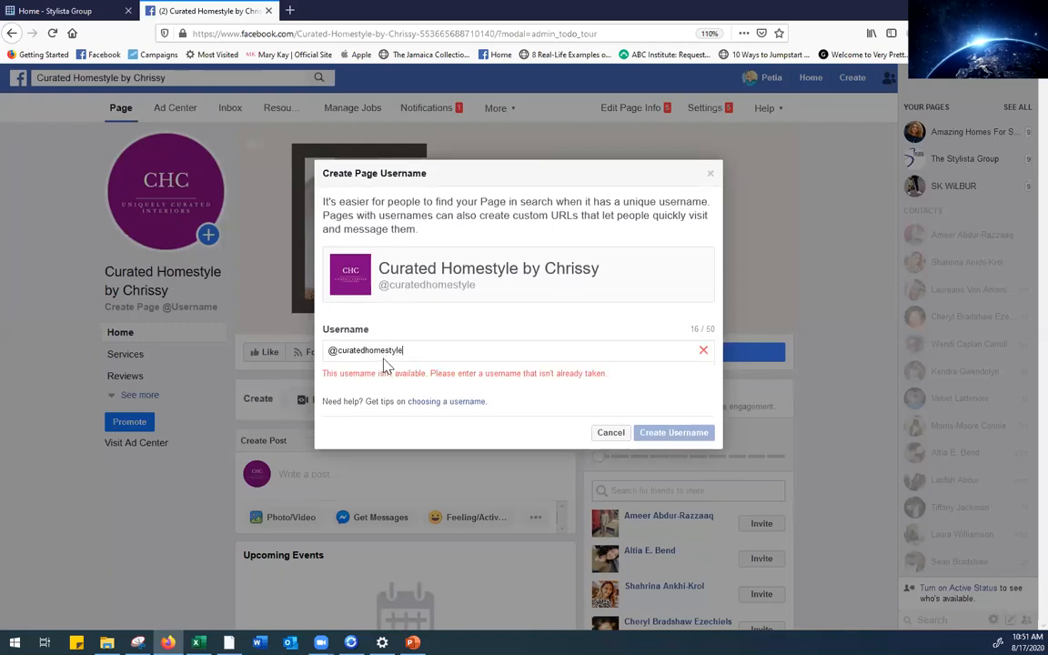
pyautogui.write('by')
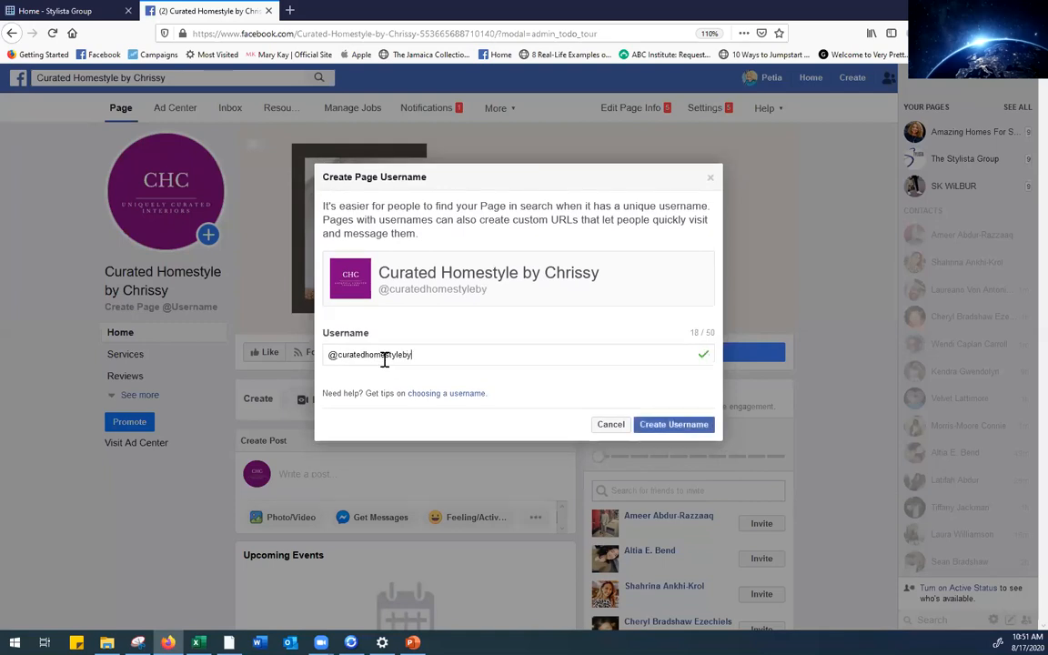
pyautogui.write('chrissy')
pyautogui.click(671, 429)
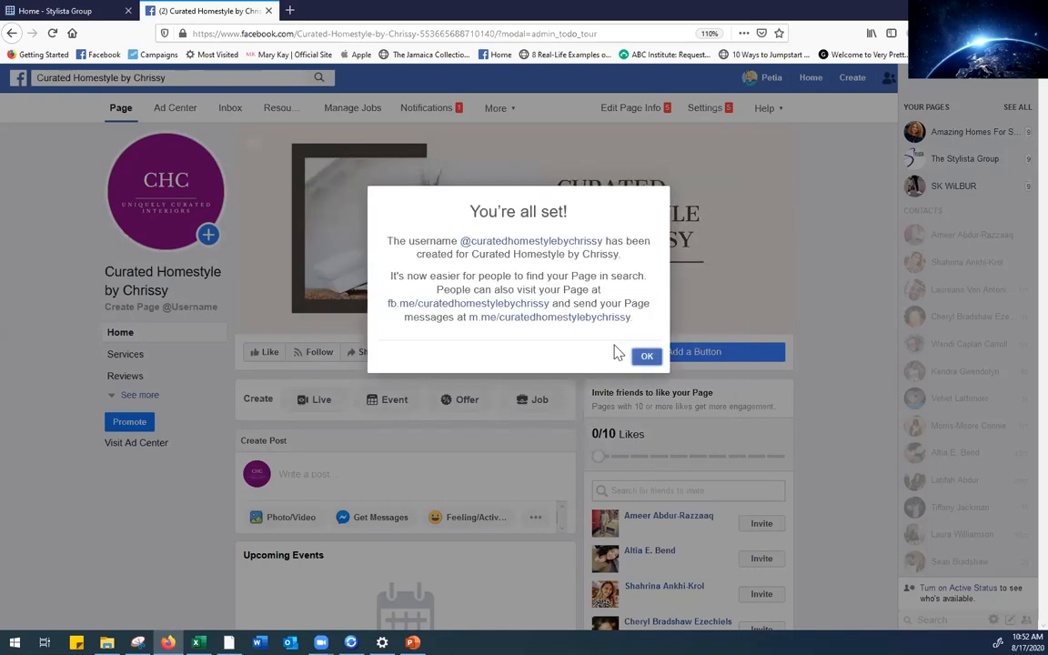
# Dismiss the You're all set! confirmation and the Page setup tip
pyautogui.click(644, 360)
pyautogui.click(648, 360)
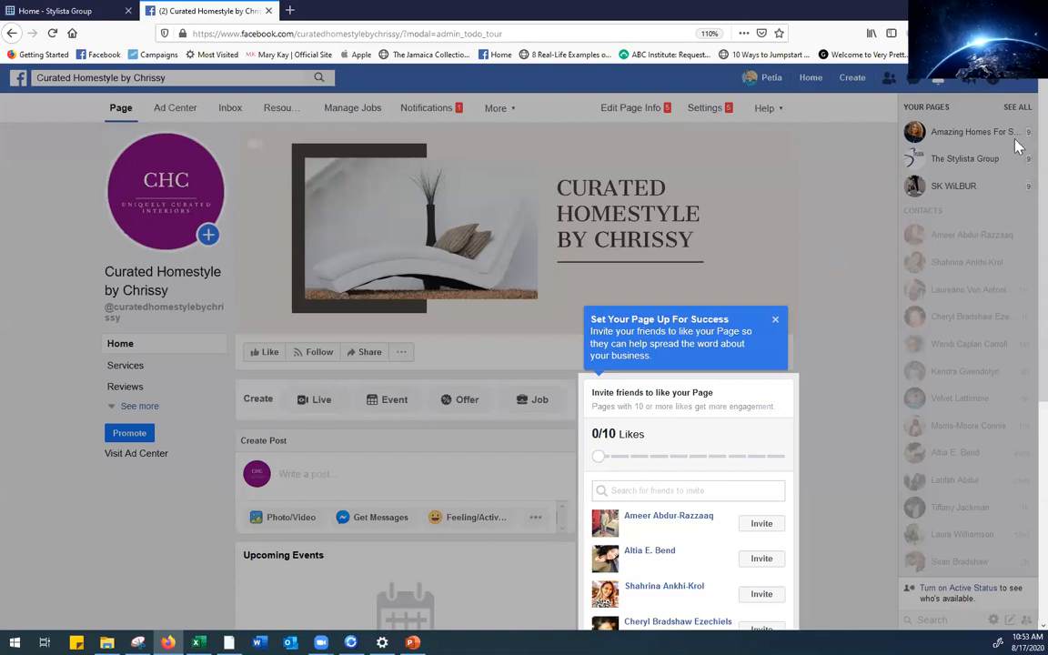
pyautogui.scroll(-2, 1020, 132)
pyautogui.scroll(-3, 1021, 182)
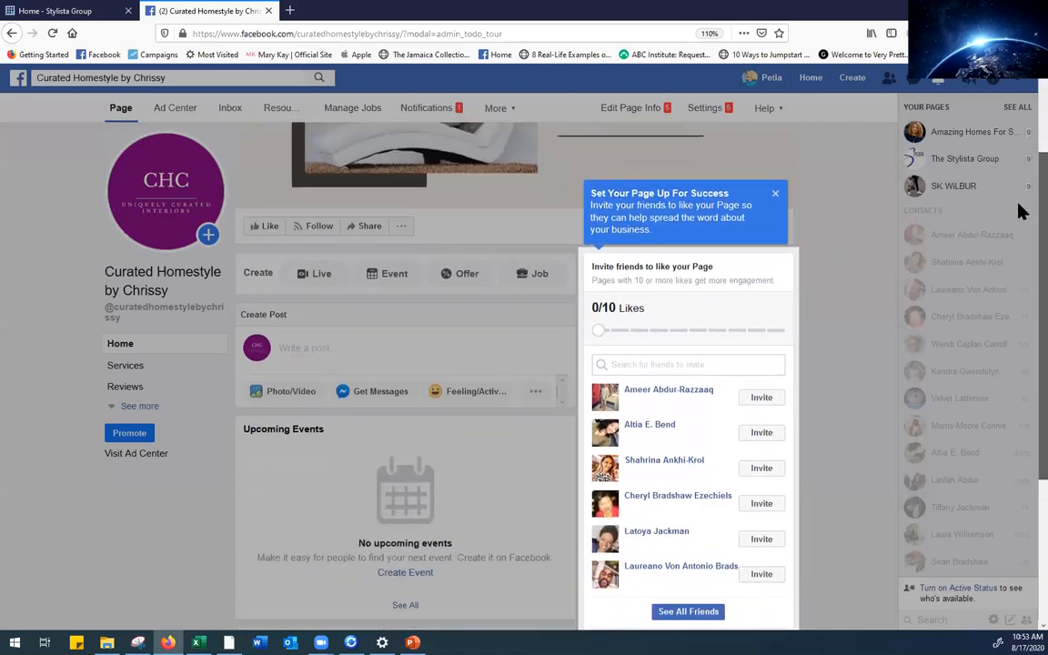
pyautogui.moveTo(1017, 251); pyautogui.dragTo(1022, 128)
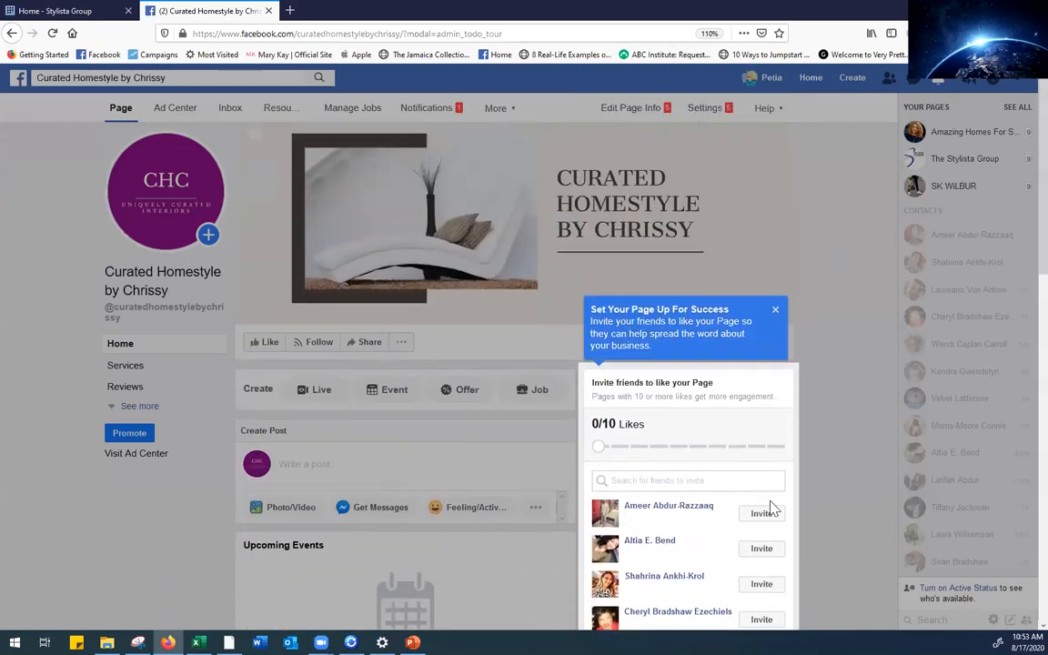
pyautogui.scroll(-3, 1022, 189)
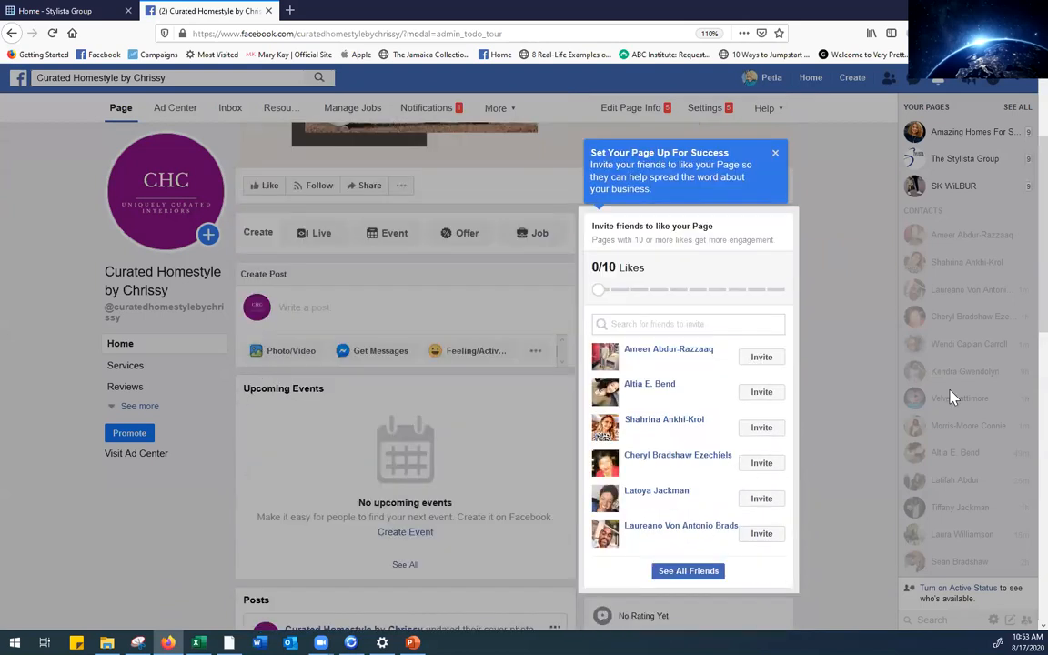
pyautogui.scroll(3, 1021, 264)
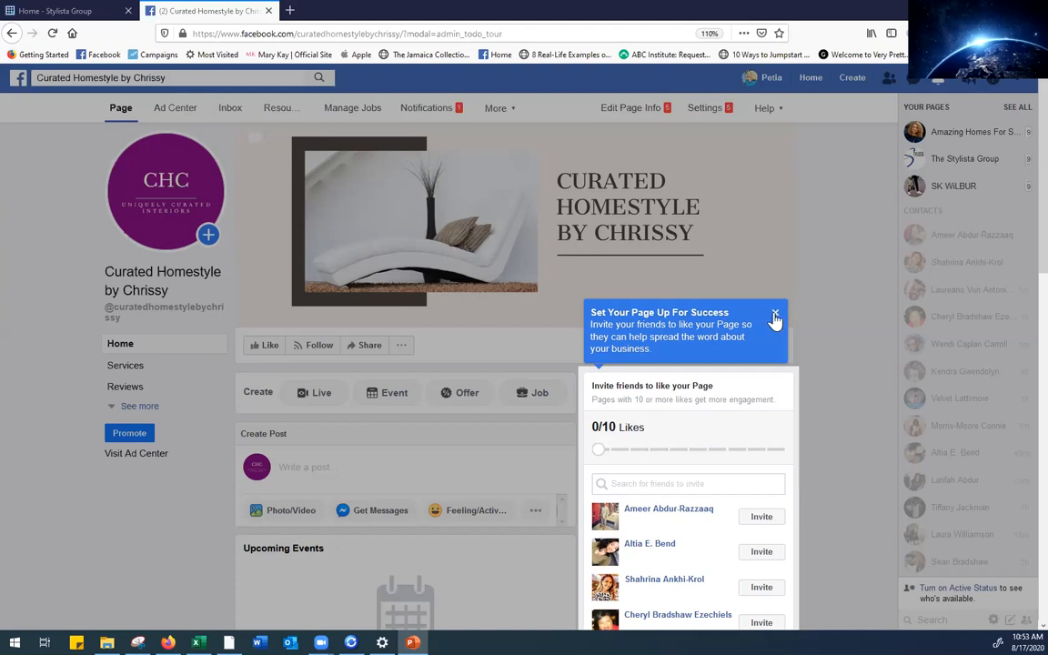
pyautogui.click(773, 315)
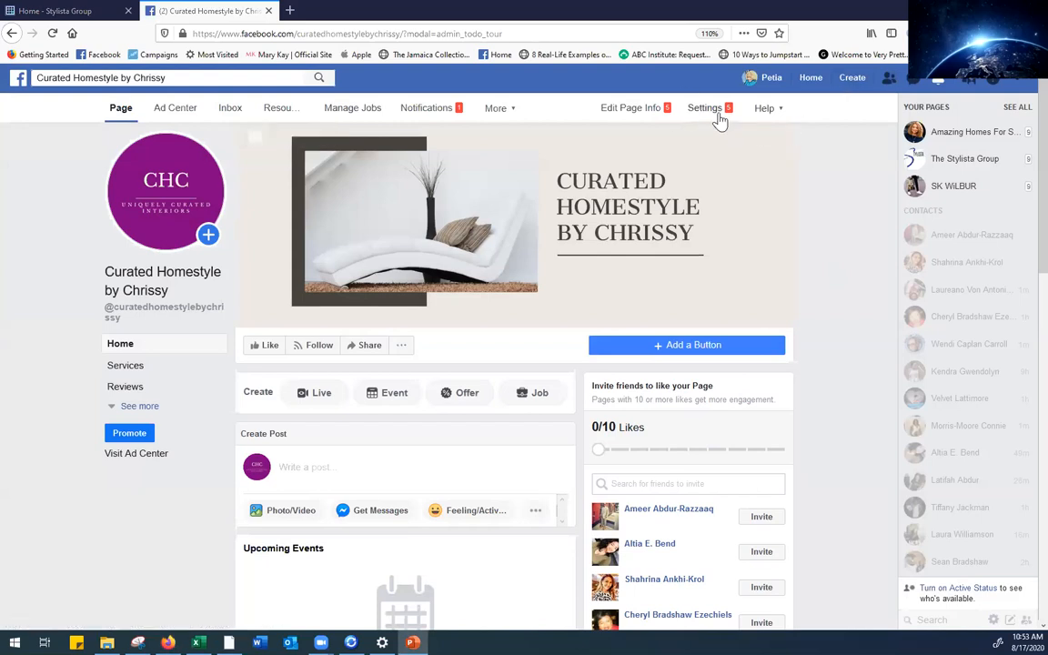
# Open Page Info settings, review location and hours, and put the cursor in the empty Description field
pyautogui.click(649, 112)
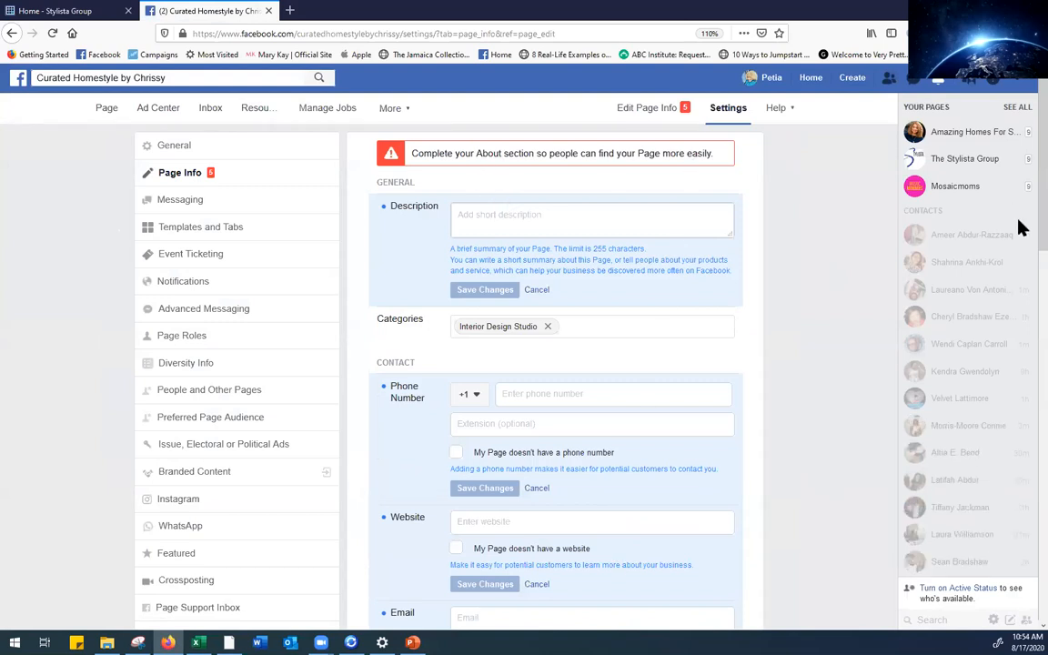
pyautogui.scroll(-3, 1018, 293)
pyautogui.scroll(-12, 1020, 426)
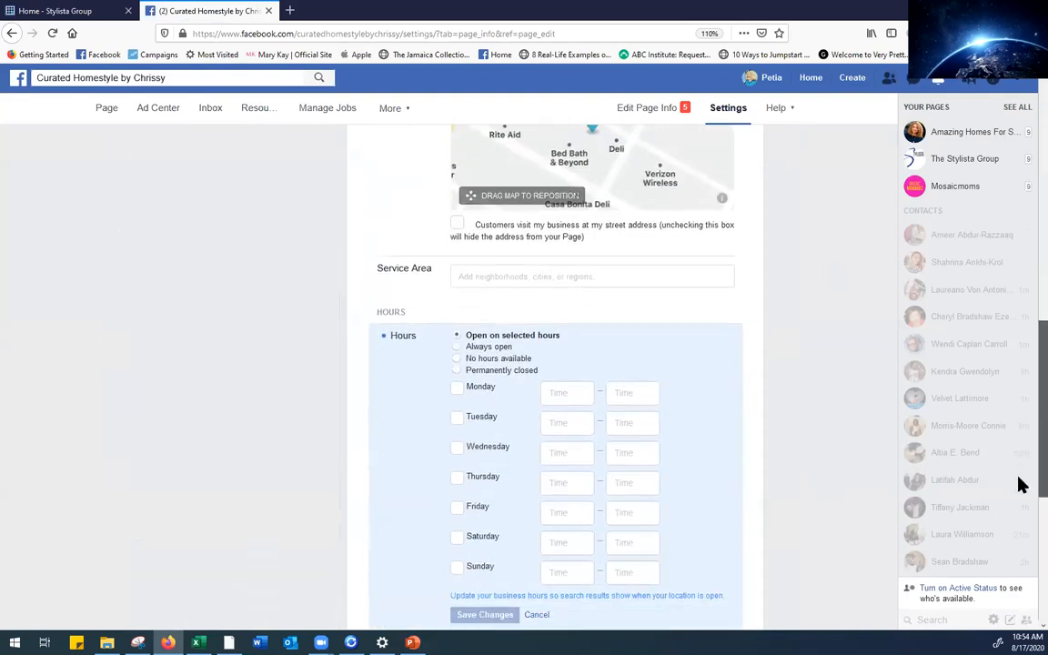
pyautogui.scroll(15, 1018, 382)
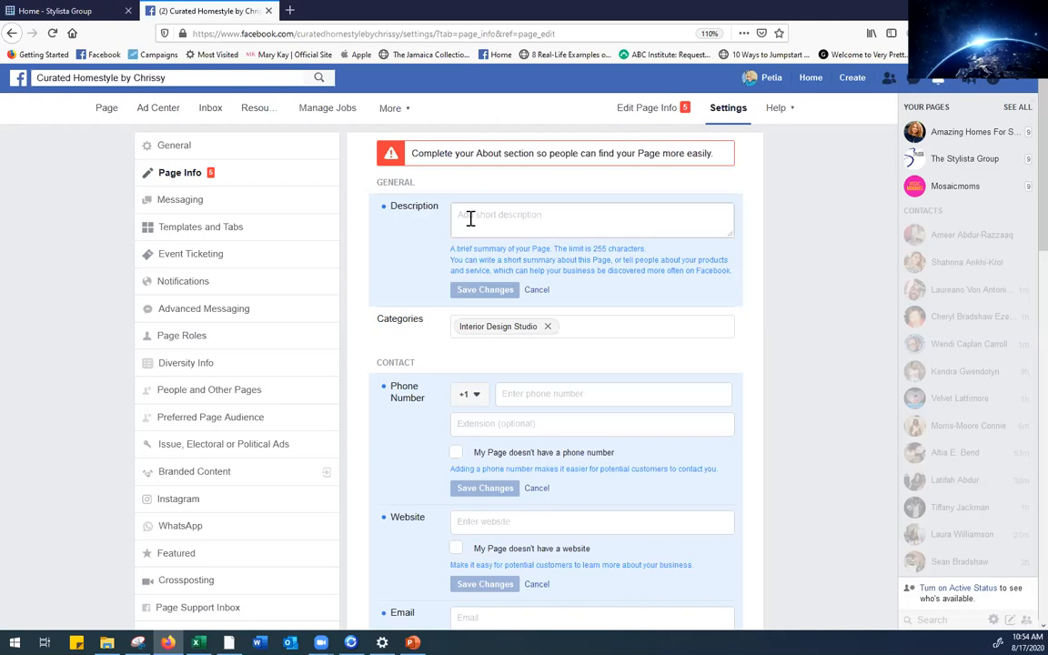
pyautogui.click(526, 215)
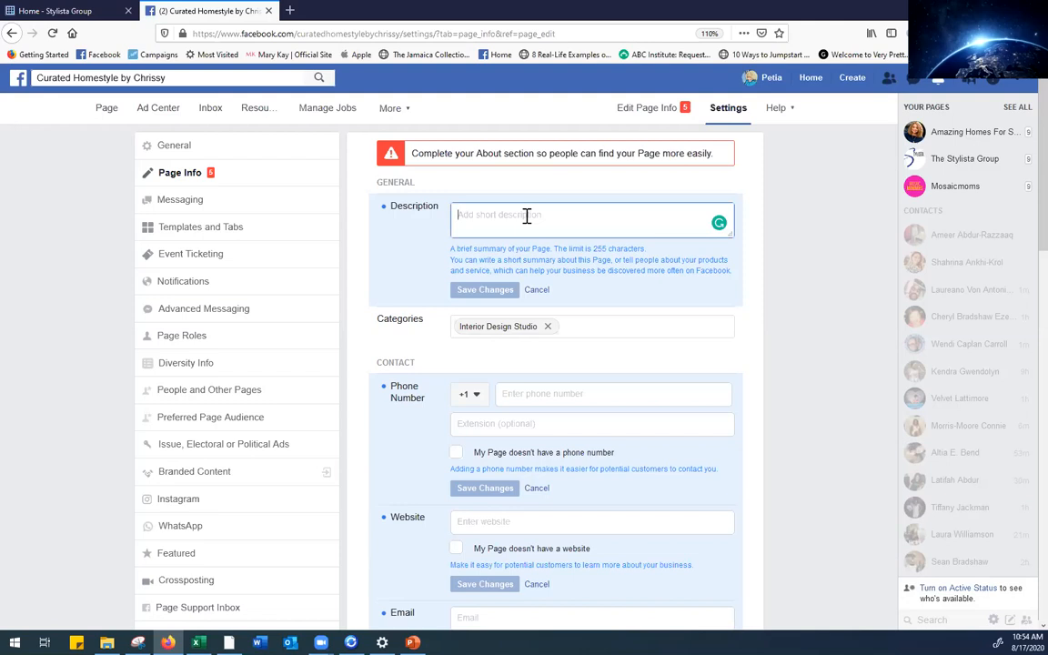
# Type the Page description about a design studio featuring chic, affordable home design ideas
pyautogui.write('Cu')
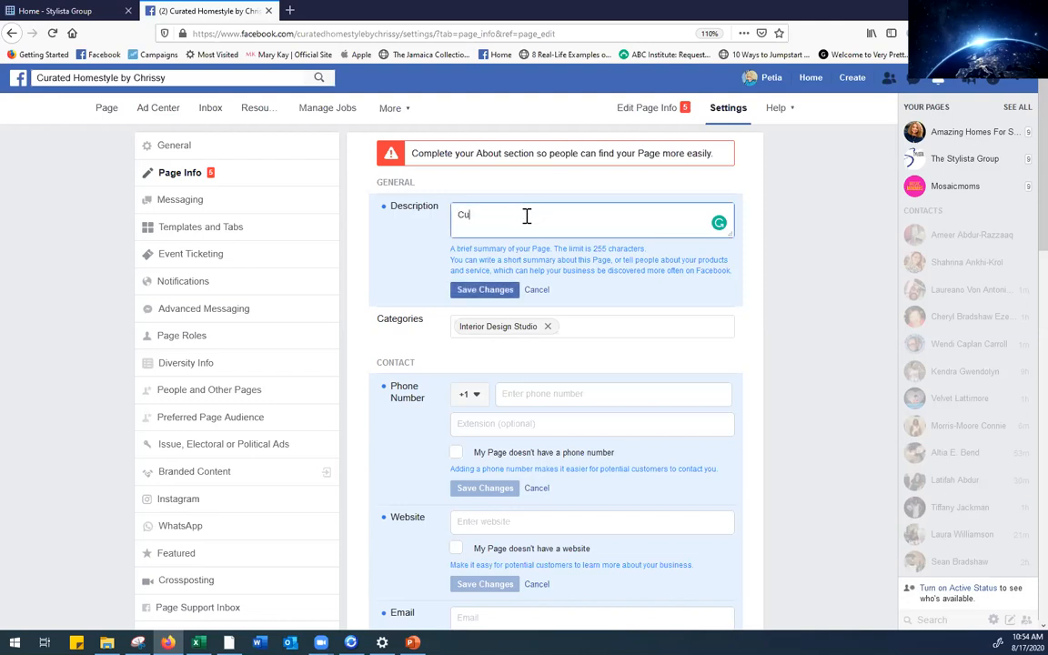
pyautogui.write('rated Homestyle by Chrissy is a design st')
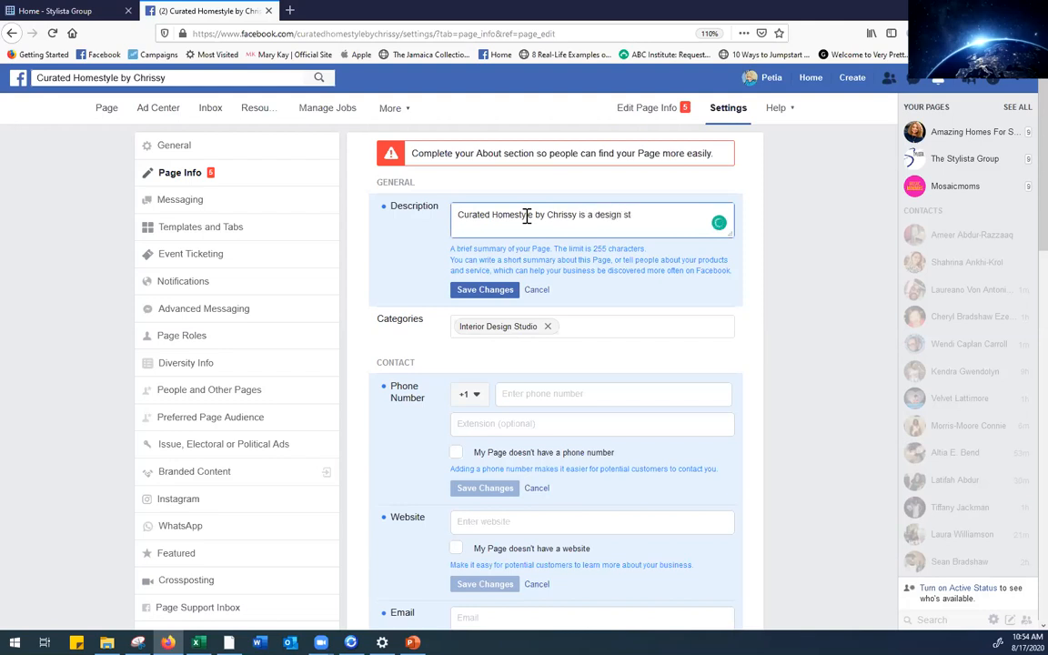
pyautogui.write('udio that features chic, affordav')
pyautogui.press('BackSpace')
pyautogui.write('b')
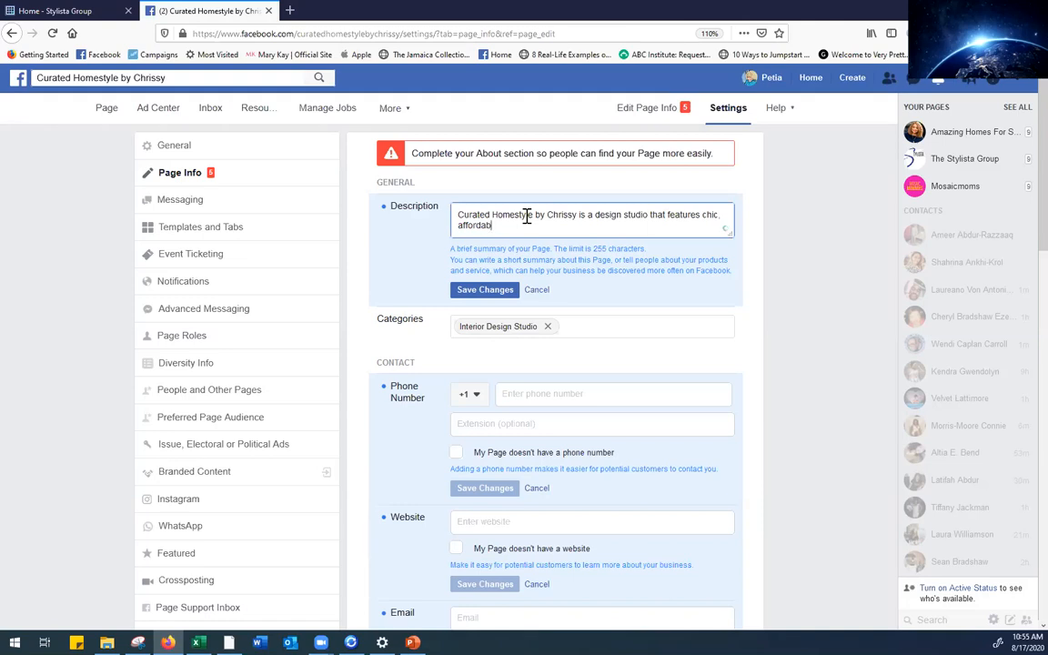
pyautogui.write('le home design')
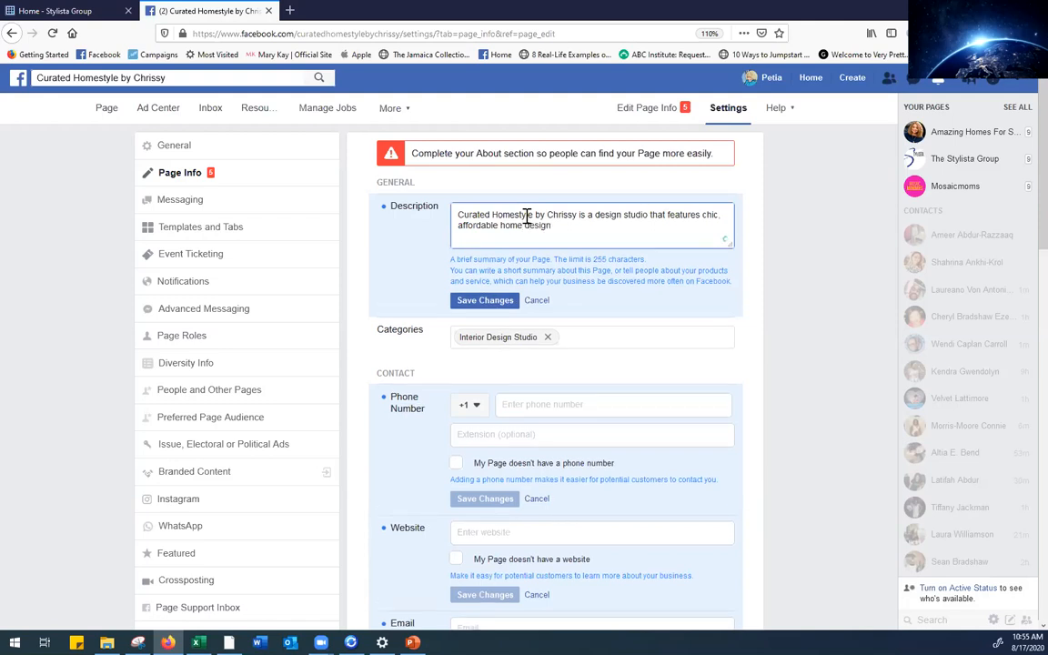
pyautogui.write(' ideas  from our favorite curated sources.')
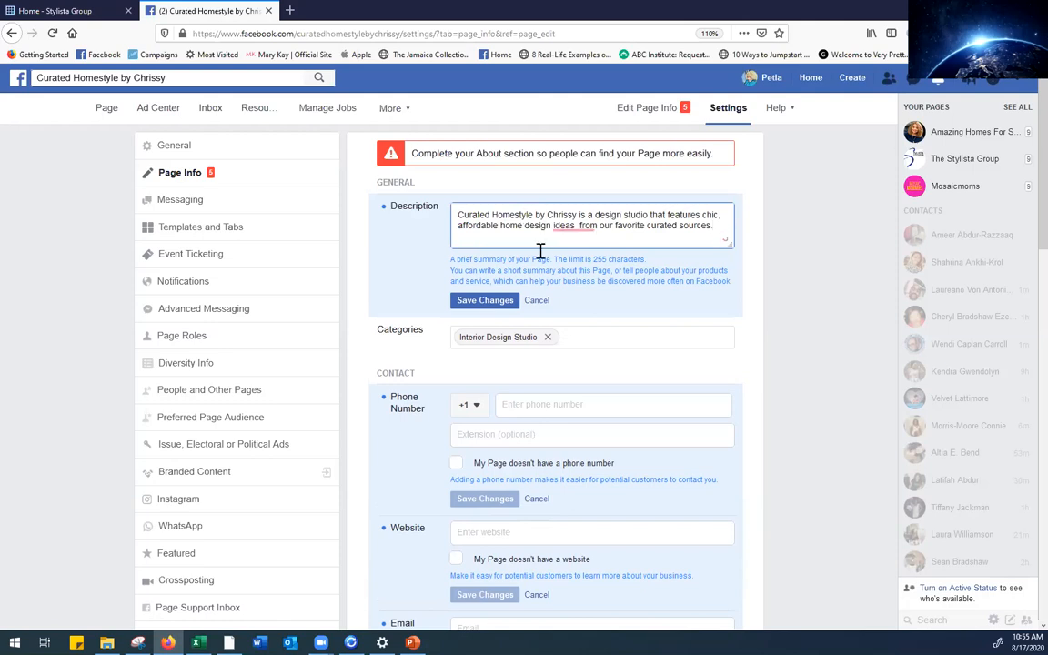
# Remove the double space before 'from our favorite curated sources' and save the description
pyautogui.moveTo(569, 225)
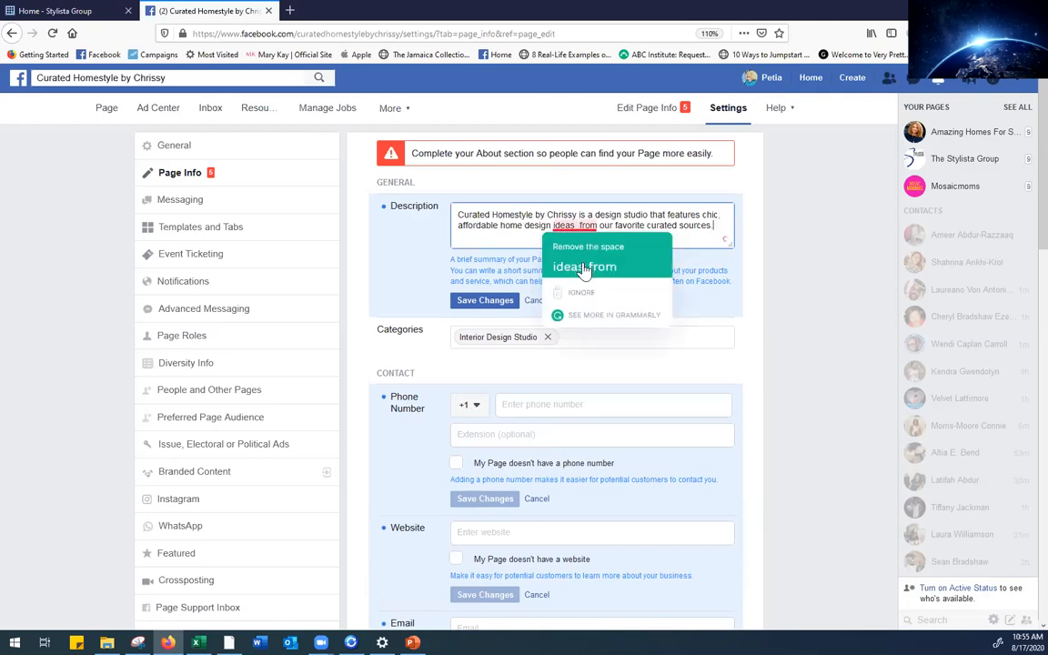
pyautogui.click(574, 266)
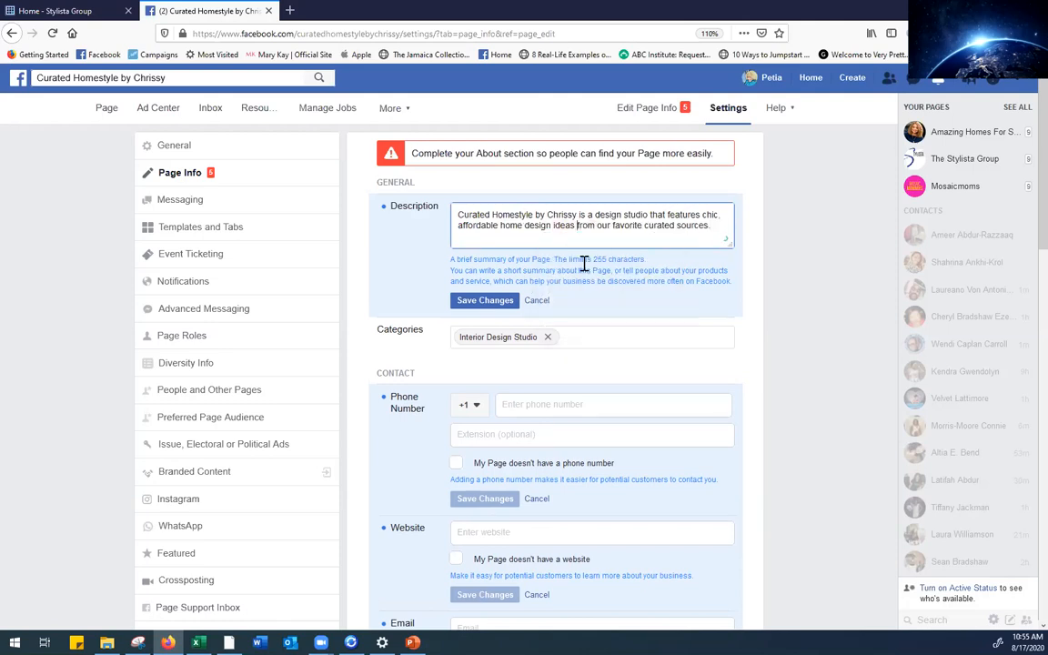
pyautogui.click(489, 306)
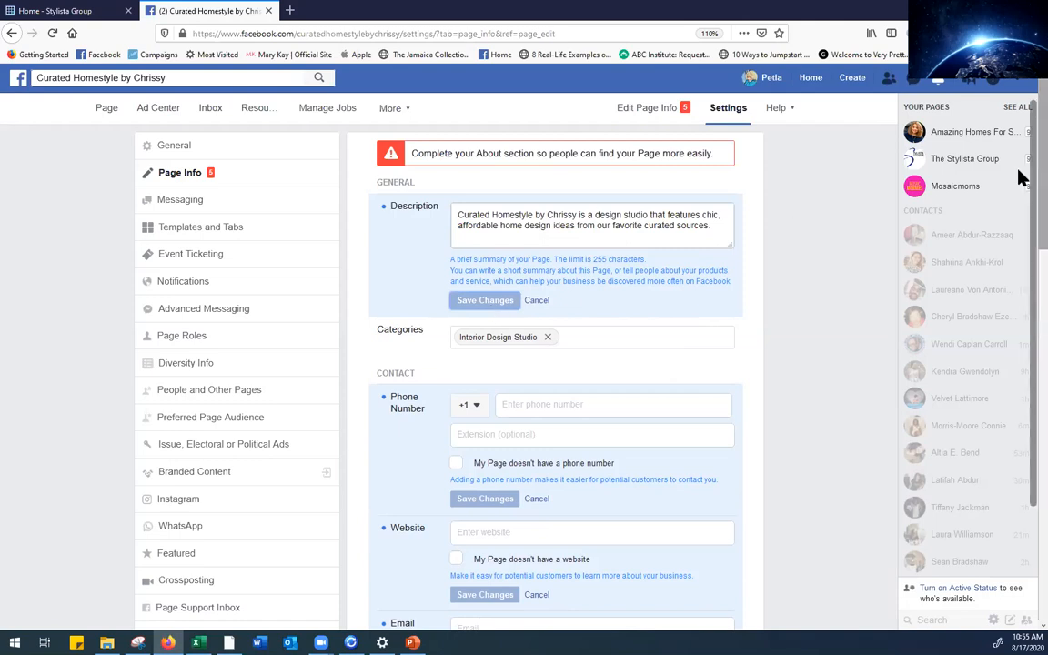
pyautogui.scroll(-1, 1020, 186)
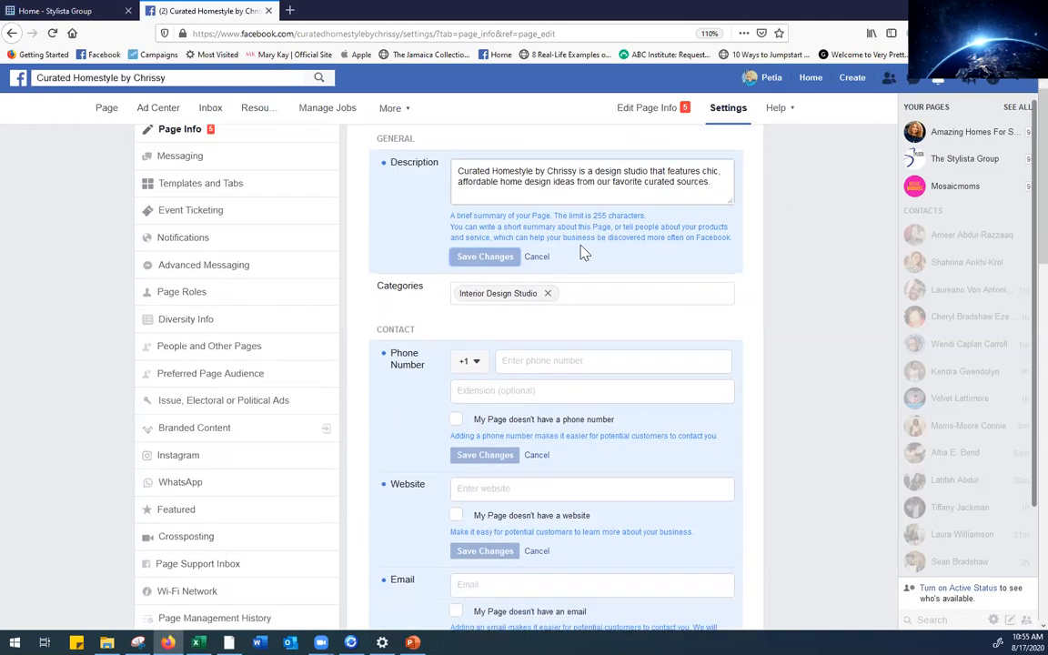
# Add Home Decor as a Page category next to Interior Design Studio
pyautogui.click(600, 296)
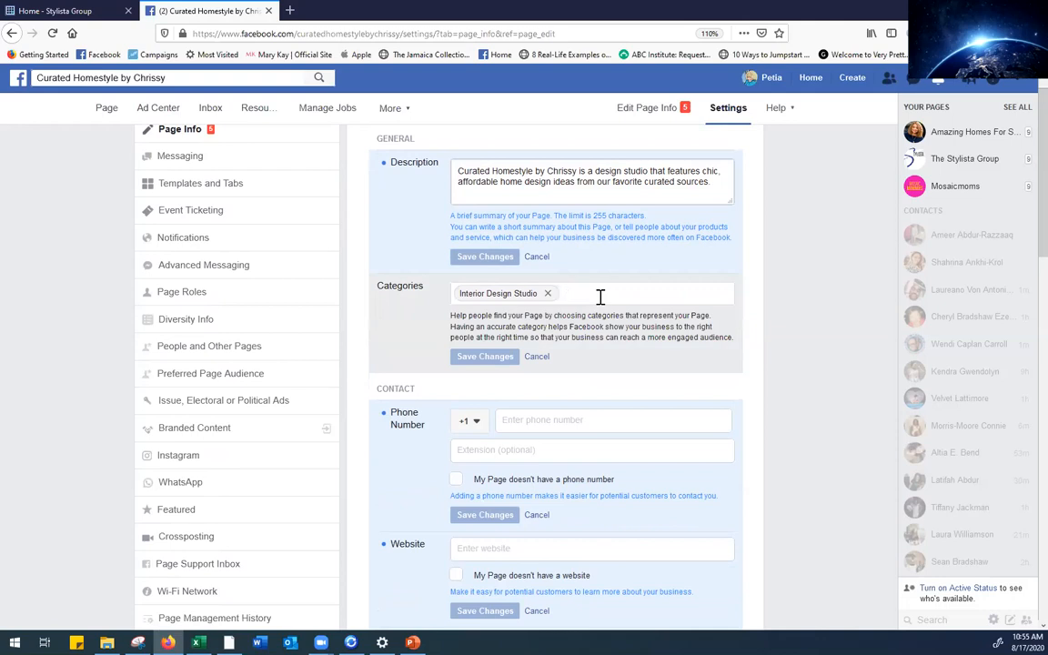
pyautogui.click(628, 304)
pyautogui.write('Furni')
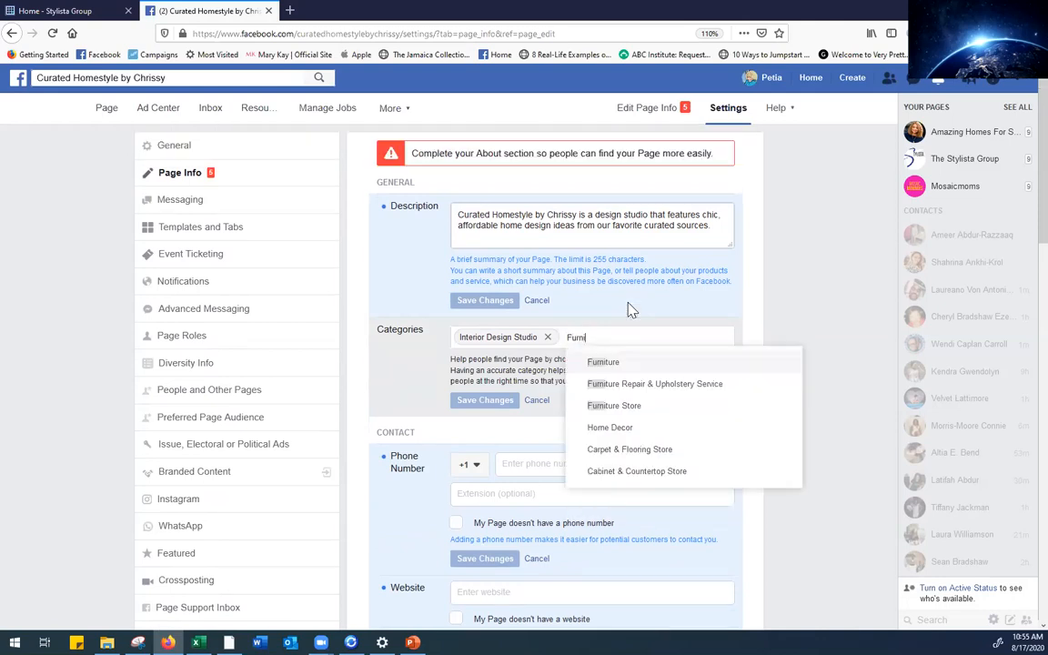
pyautogui.click(618, 429)
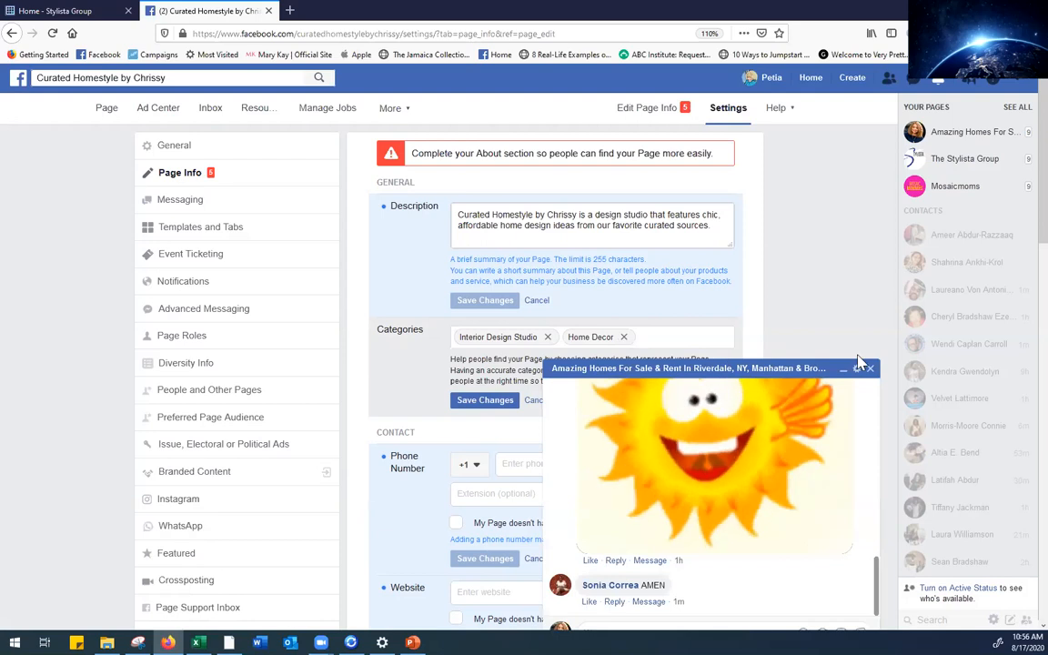
# Close the covering chat window, add Furniture as a category, and save the categories
pyautogui.click(870, 370)
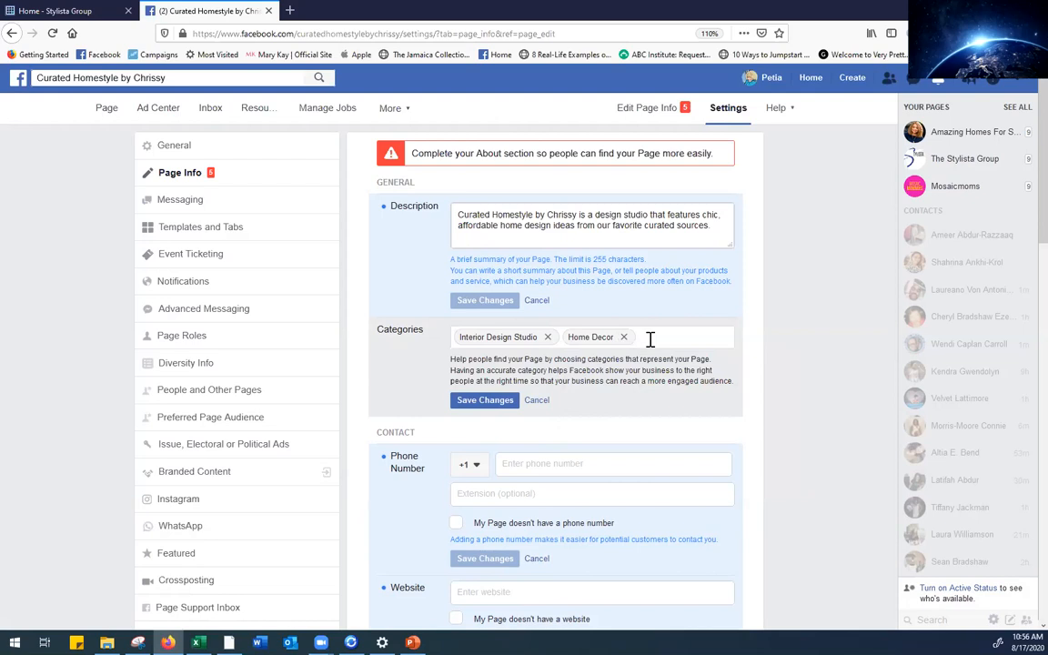
pyautogui.write('Furn')
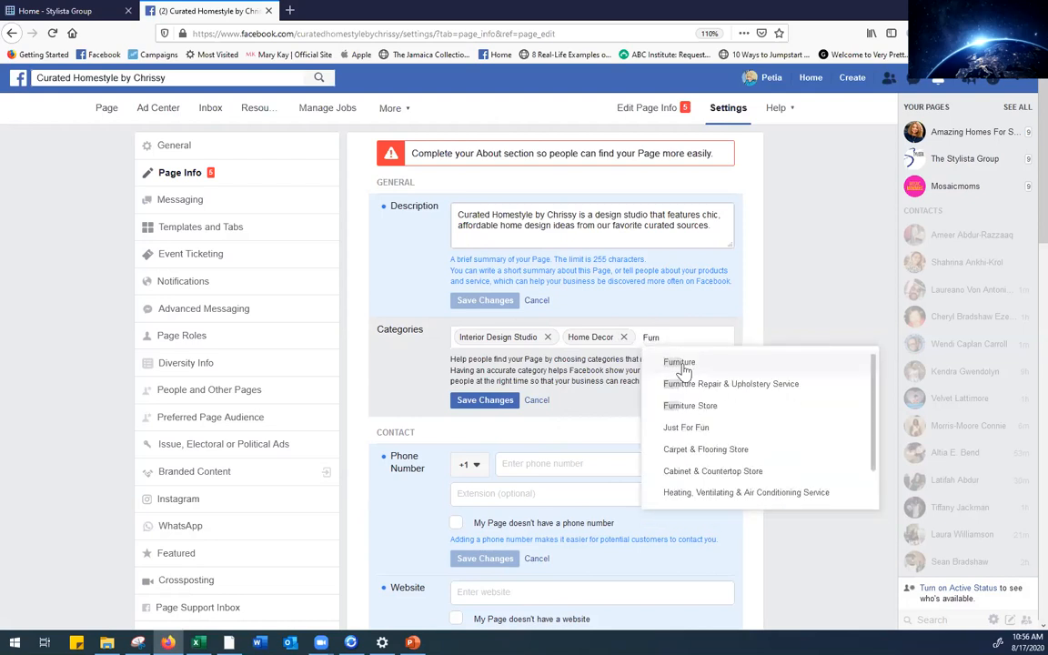
pyautogui.click(685, 369)
pyautogui.click(461, 420)
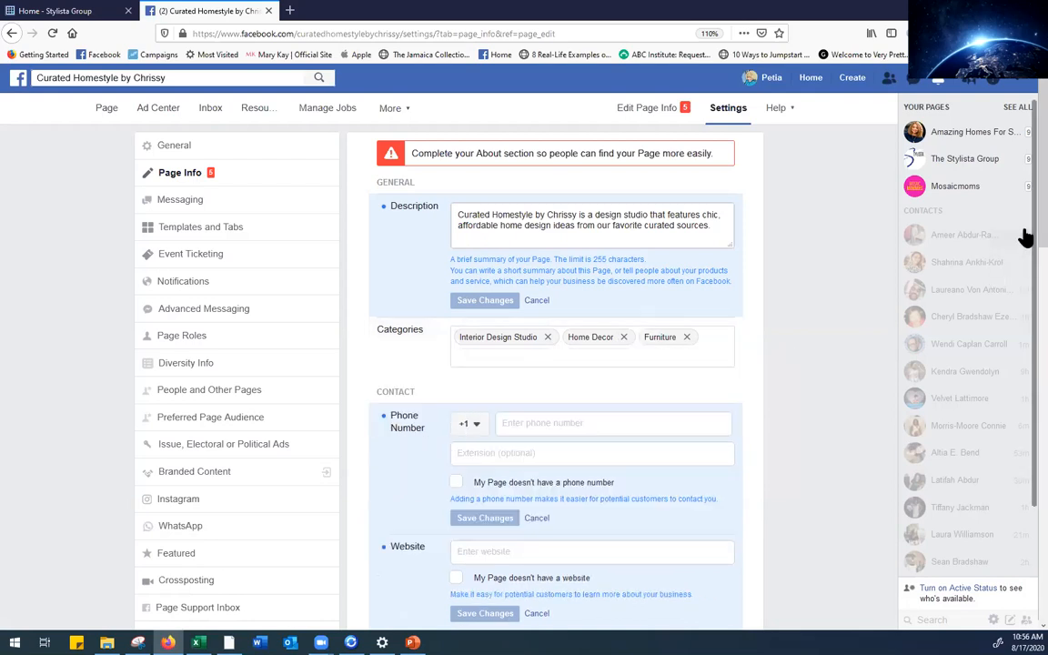
pyautogui.scroll(-1, 1020, 223)
pyautogui.scroll(-2, 1020, 262)
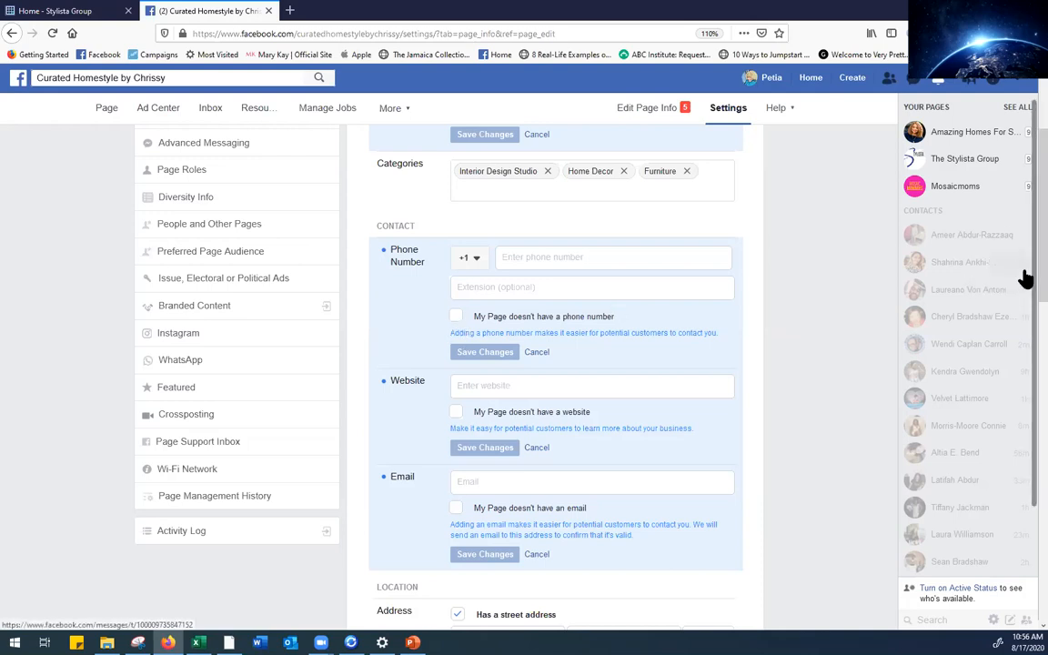
# Scroll down to Location, open the empty Service Area entry, and dismiss the notification
pyautogui.scroll(-1, 1019, 289)
pyautogui.scroll(-1, 1018, 295)
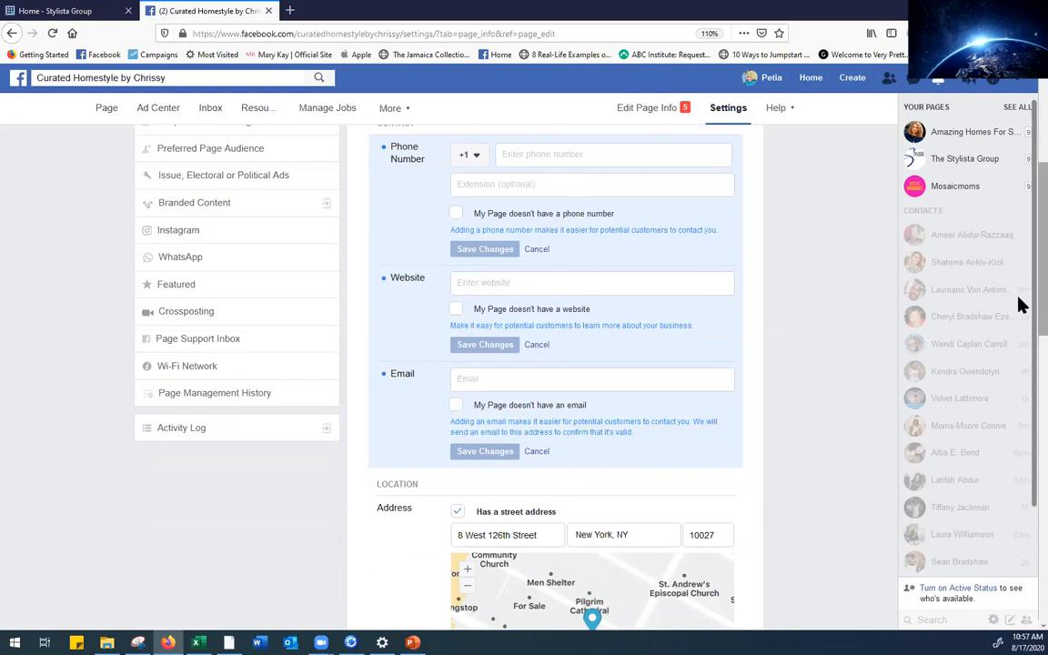
pyautogui.scroll(3, 1020, 305)
pyautogui.moveTo(1021, 257); pyautogui.dragTo(1021, 373)
pyautogui.moveTo(1018, 376); pyautogui.dragTo(1018, 379)
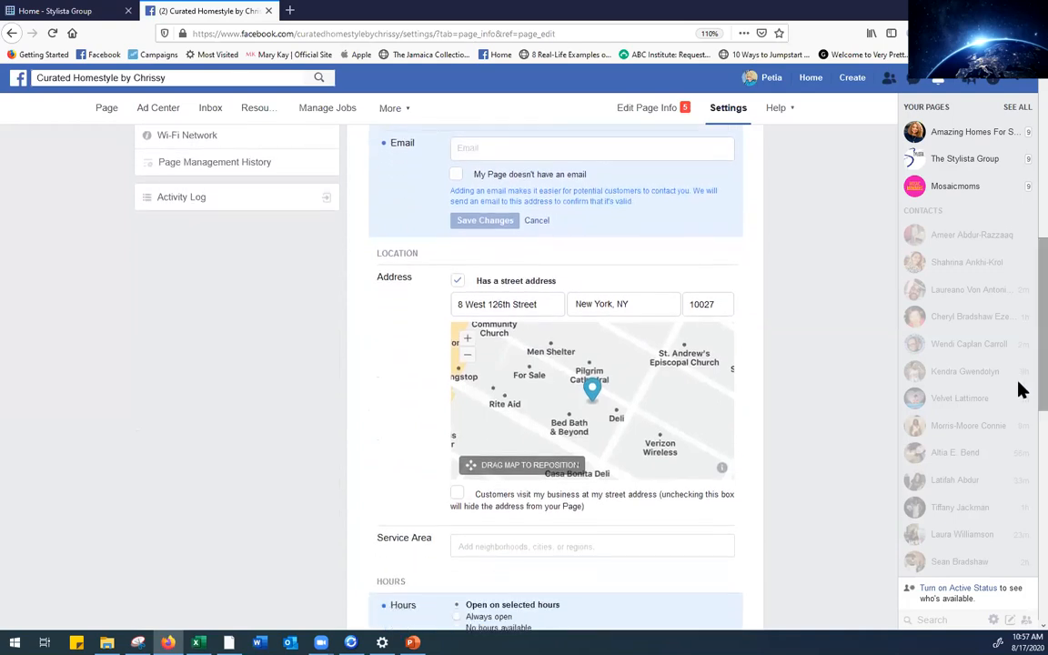
pyautogui.scroll(-2, 1018, 401)
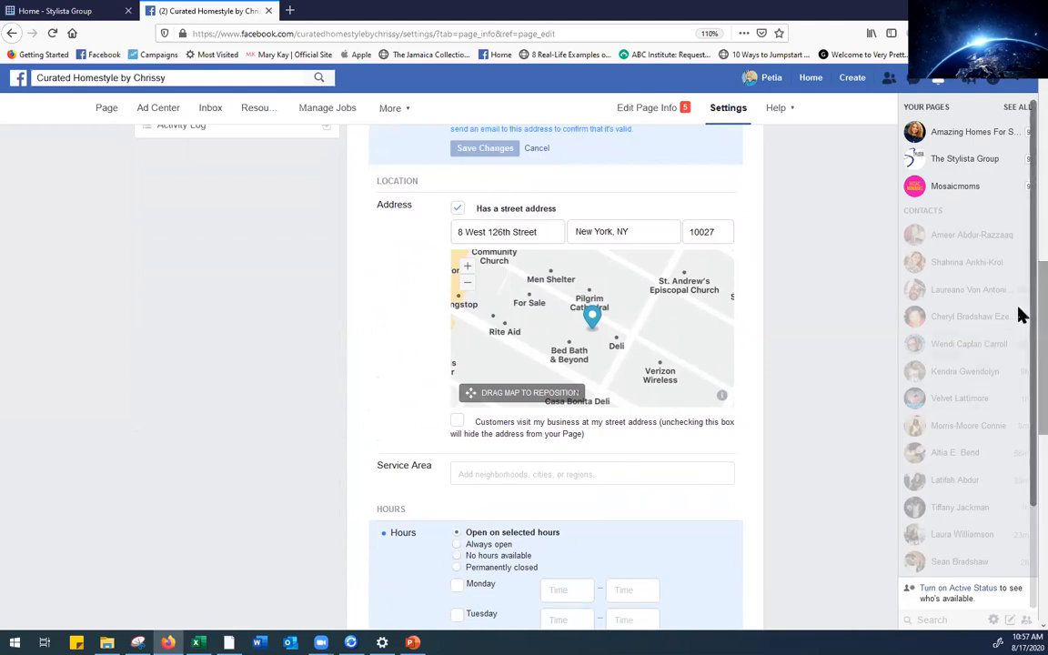
pyautogui.moveTo(1042, 320); pyautogui.dragTo(1022, 381)
pyautogui.click(537, 304)
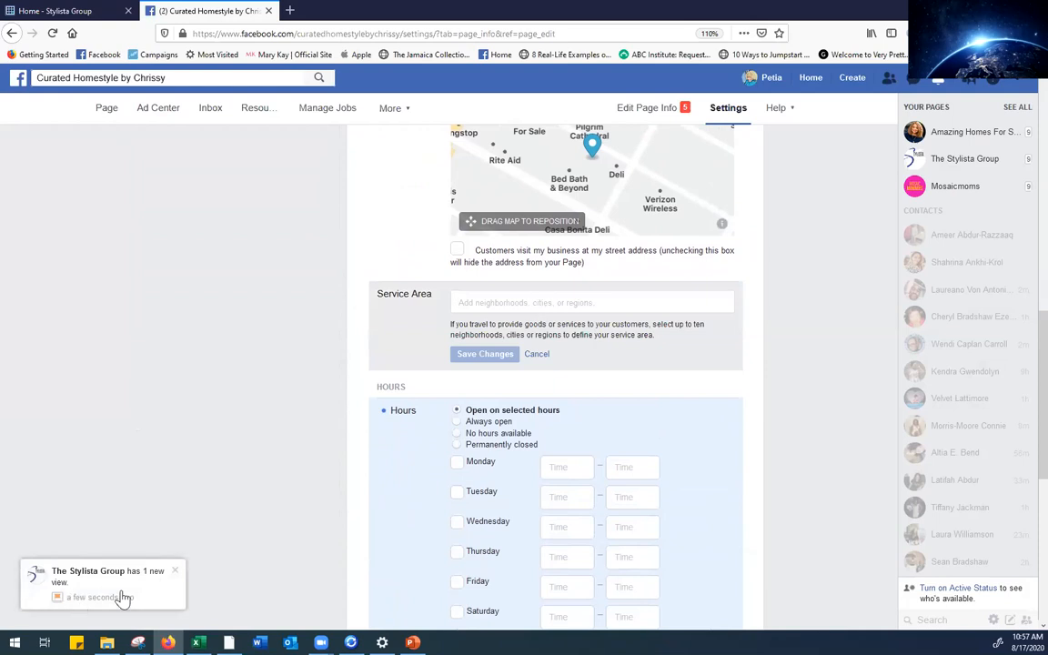
pyautogui.click(175, 573)
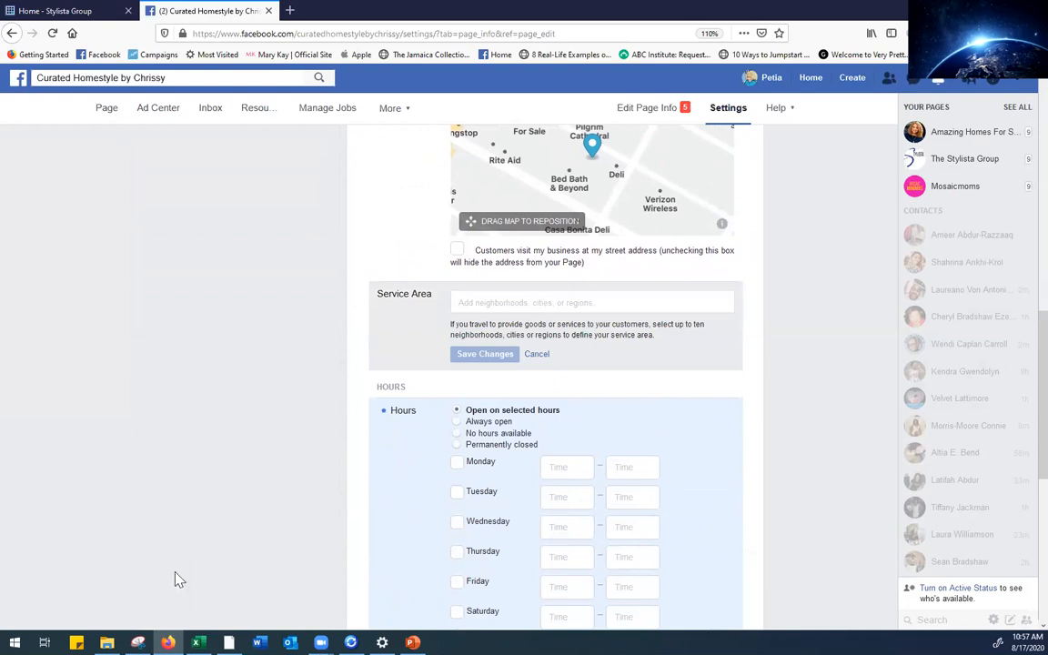
# Start a Service Area entry with 'Midwo', then delete its last letter
pyautogui.click(504, 303)
pyautogui.write('Midwo')
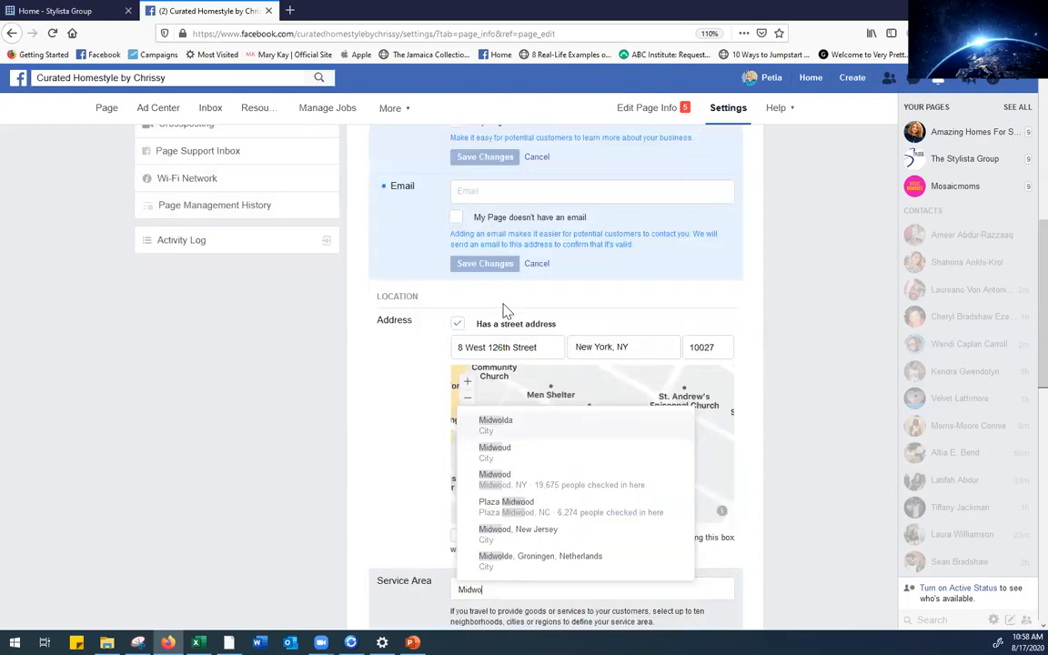
pyautogui.scroll(3, 555, 446)
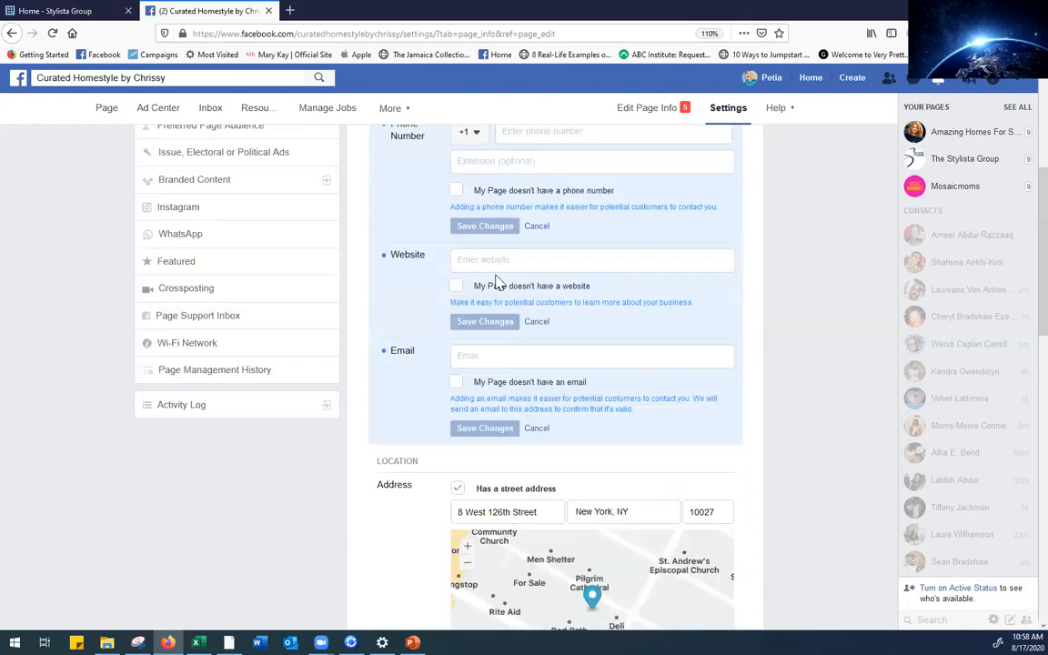
pyautogui.scroll(-5, 1020, 386)
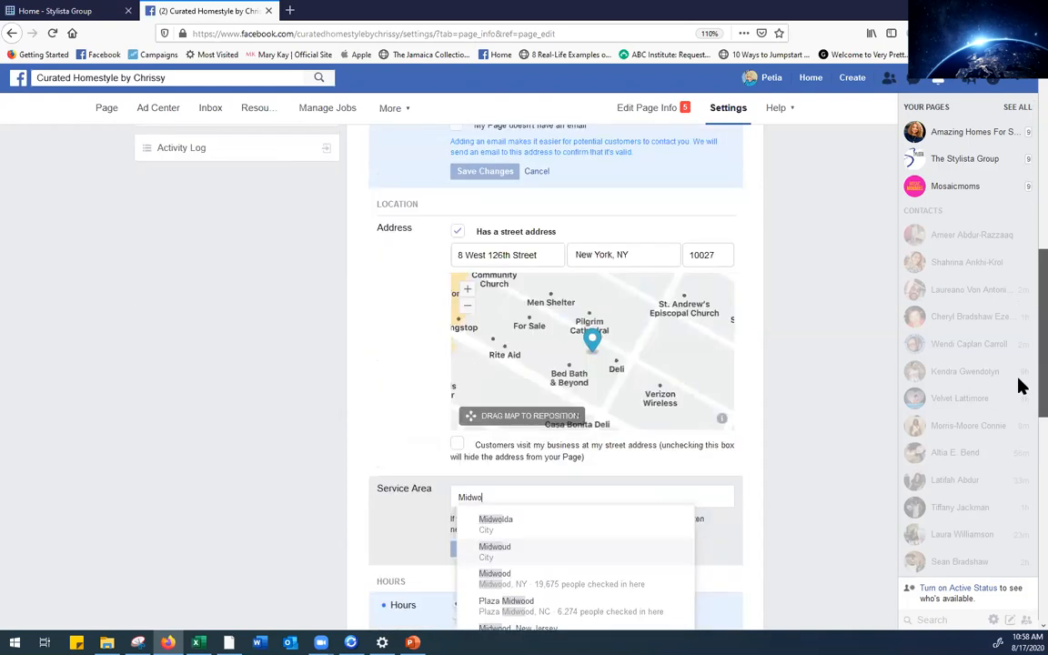
pyautogui.scroll(-3, 1021, 386)
pyautogui.scroll(6, 582, 309)
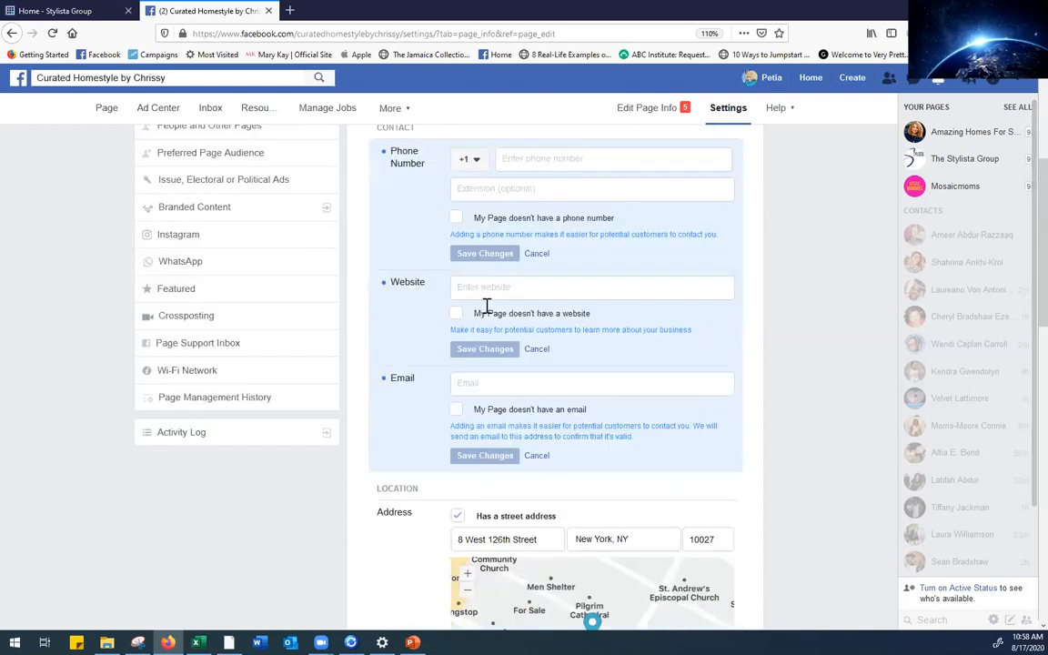
pyautogui.scroll(-4, 1020, 455)
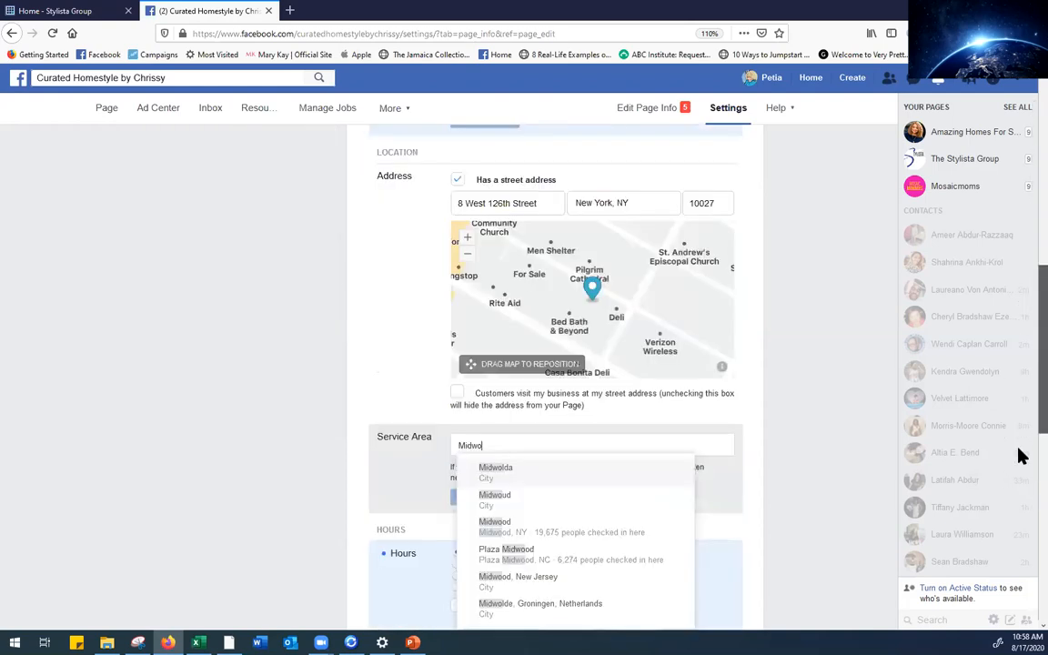
pyautogui.scroll(-2, 1020, 460)
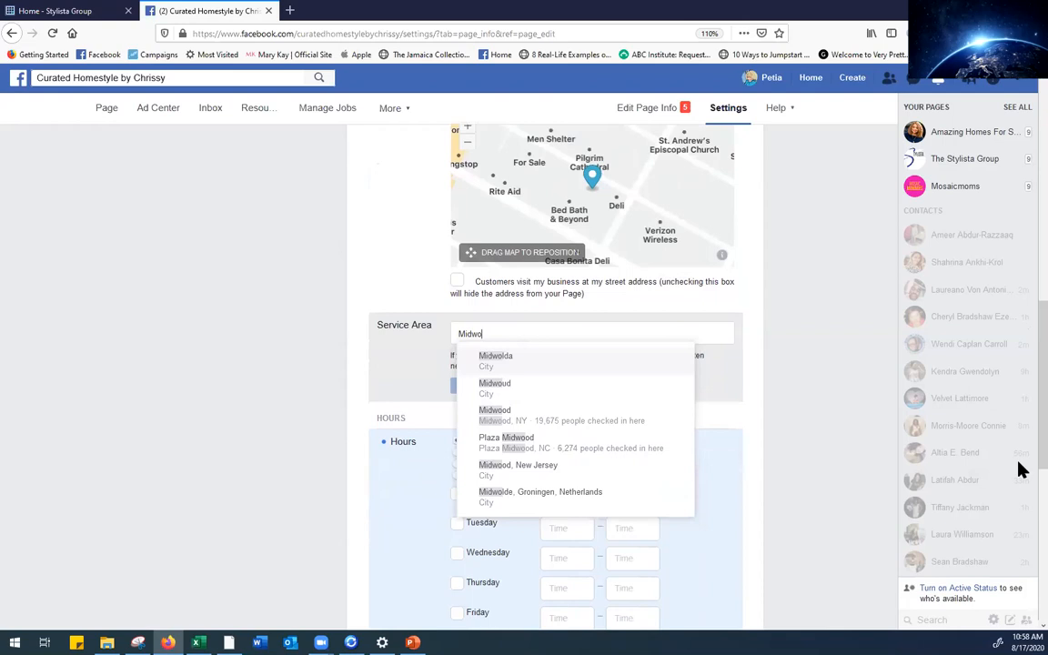
pyautogui.press('BackSpace')
pyautogui.scroll(3, 1020, 468)
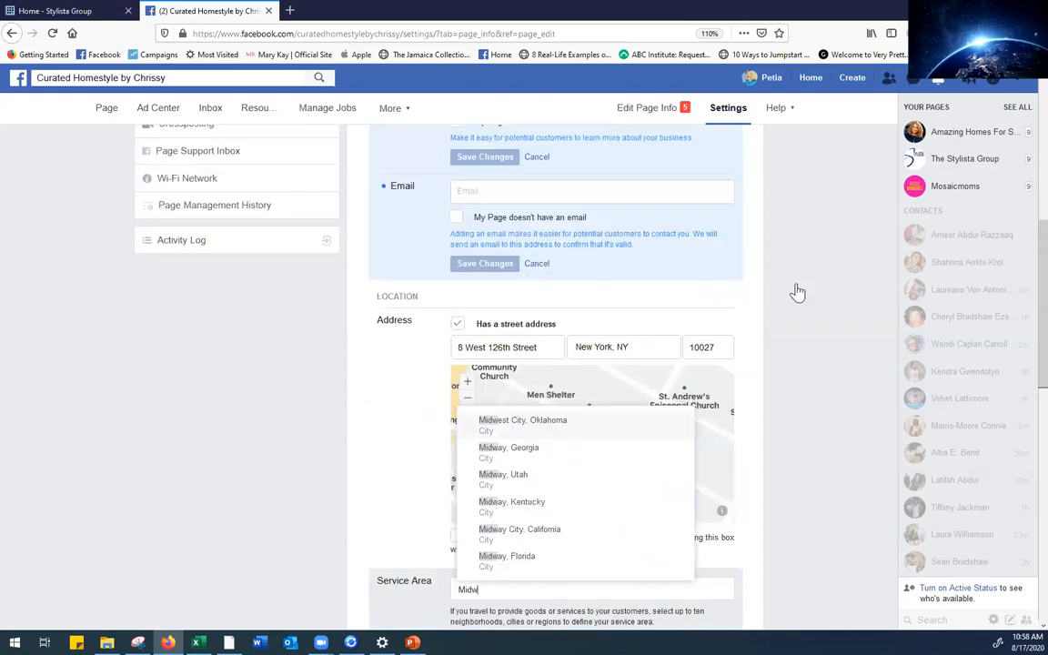
pyautogui.scroll(-2, 1022, 391)
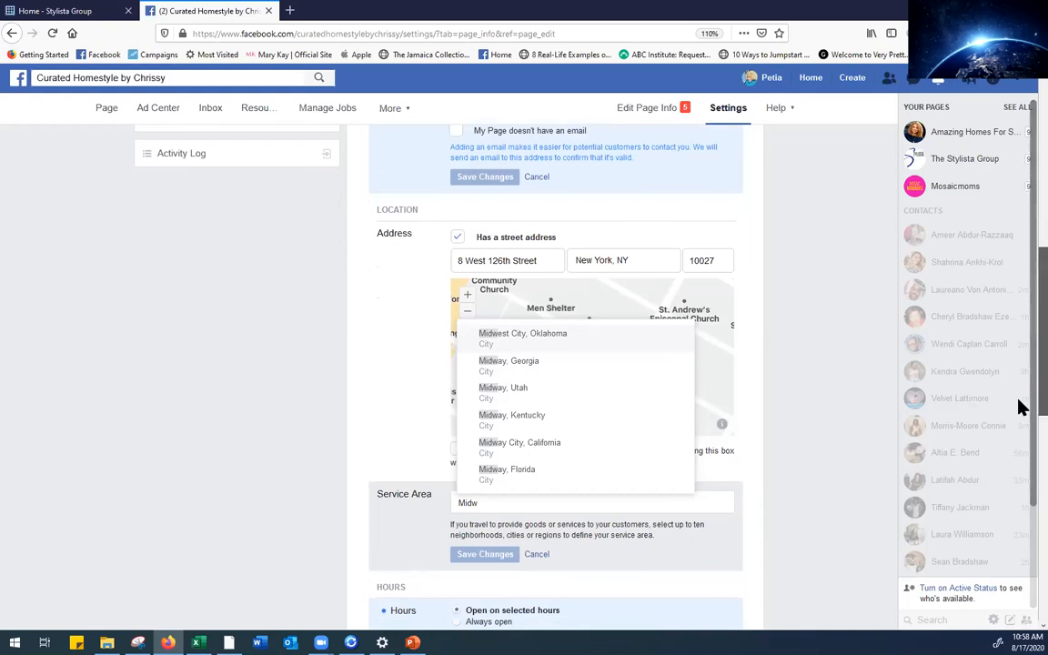
pyautogui.scroll(3, 491, 362)
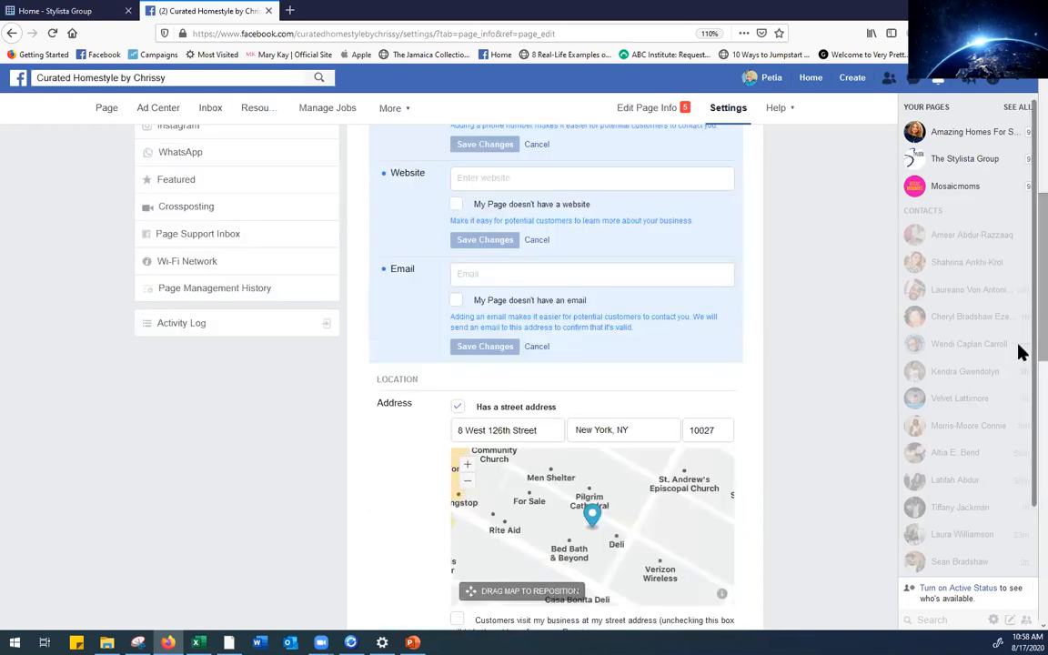
pyautogui.scroll(-3, 1022, 414)
pyautogui.scroll(-1, 1020, 469)
pyautogui.scroll(4, 509, 320)
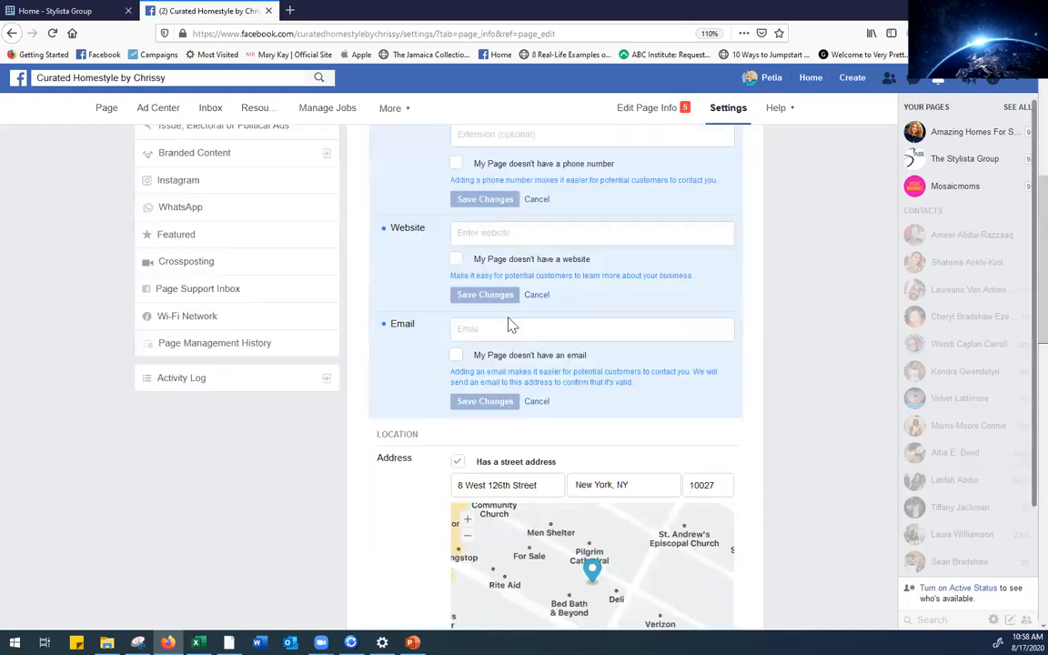
pyautogui.scroll(-5, 1020, 391)
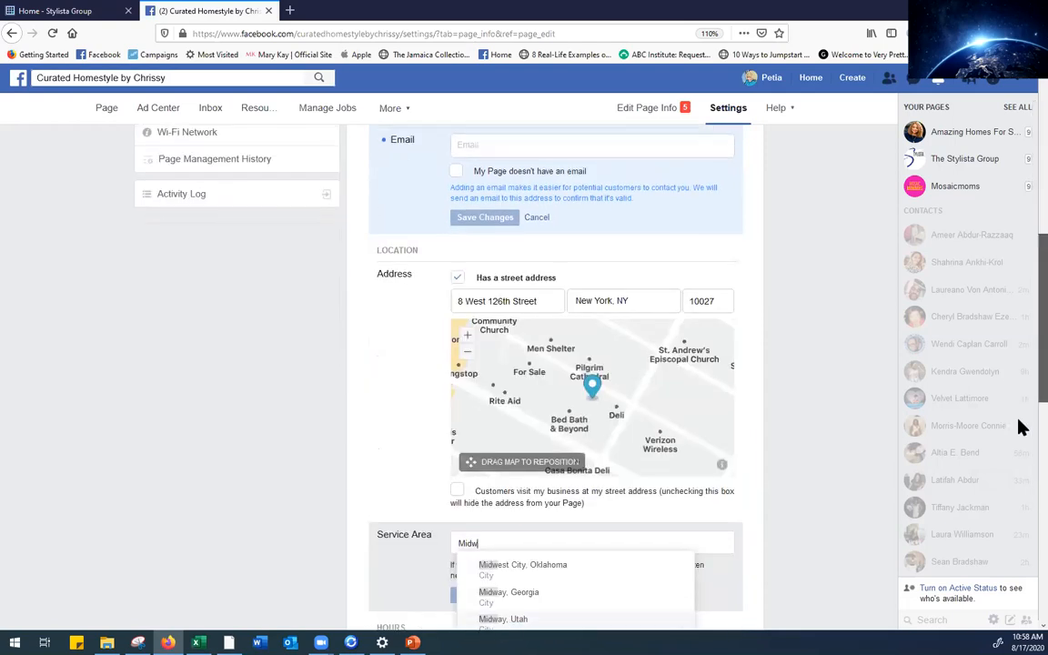
pyautogui.scroll(-2, 1022, 569)
pyautogui.scroll(1, 1022, 572)
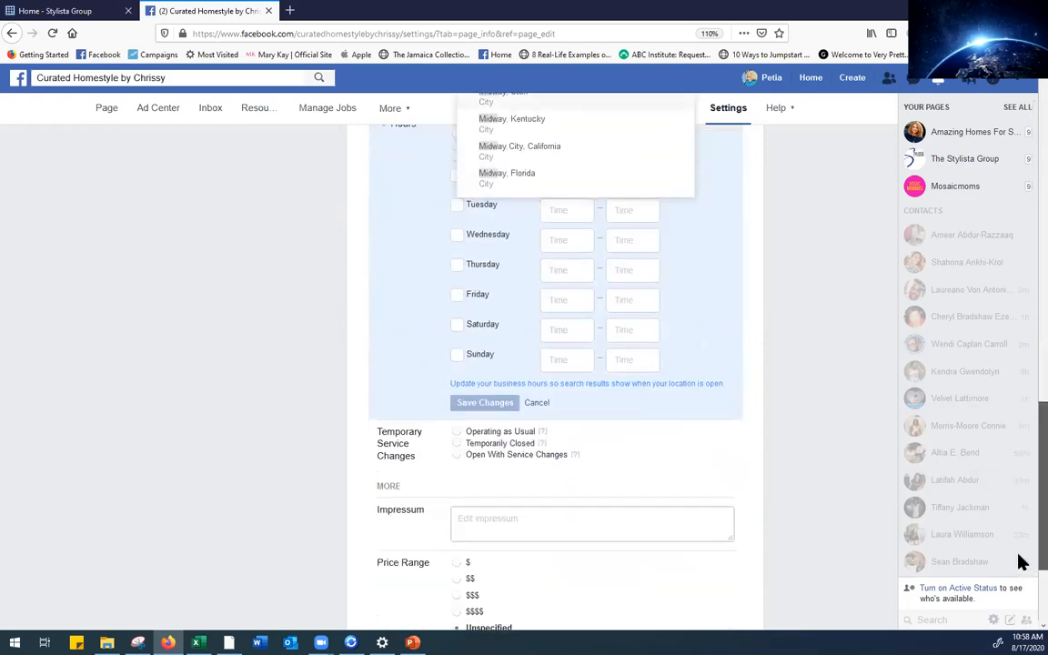
pyautogui.scroll(1, 1020, 537)
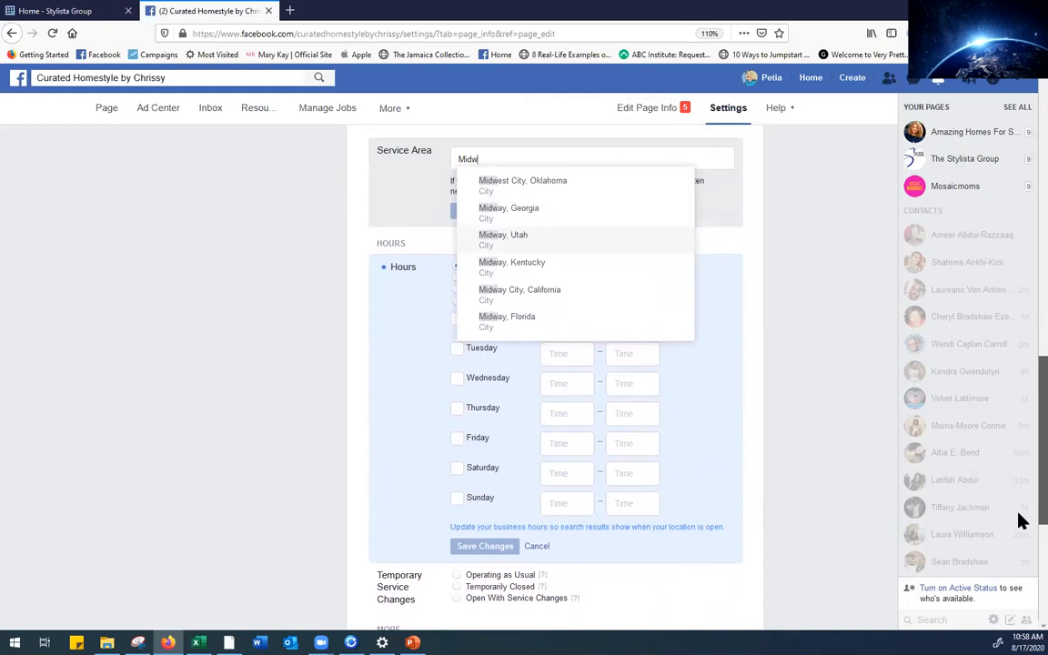
pyautogui.scroll(6, 1020, 546)
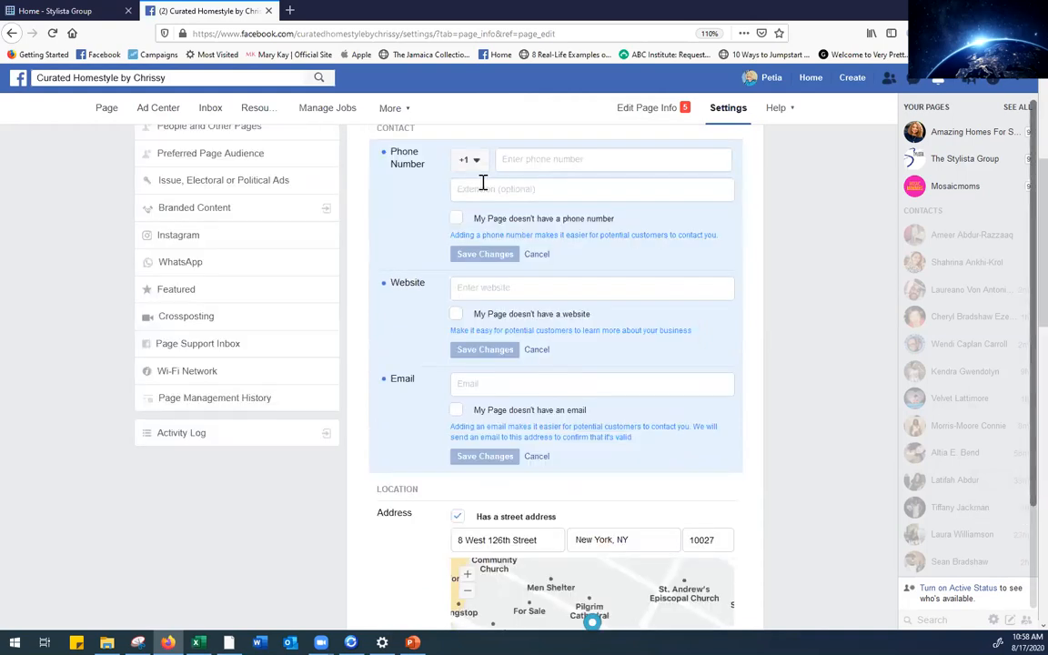
pyautogui.scroll(-5, 1021, 433)
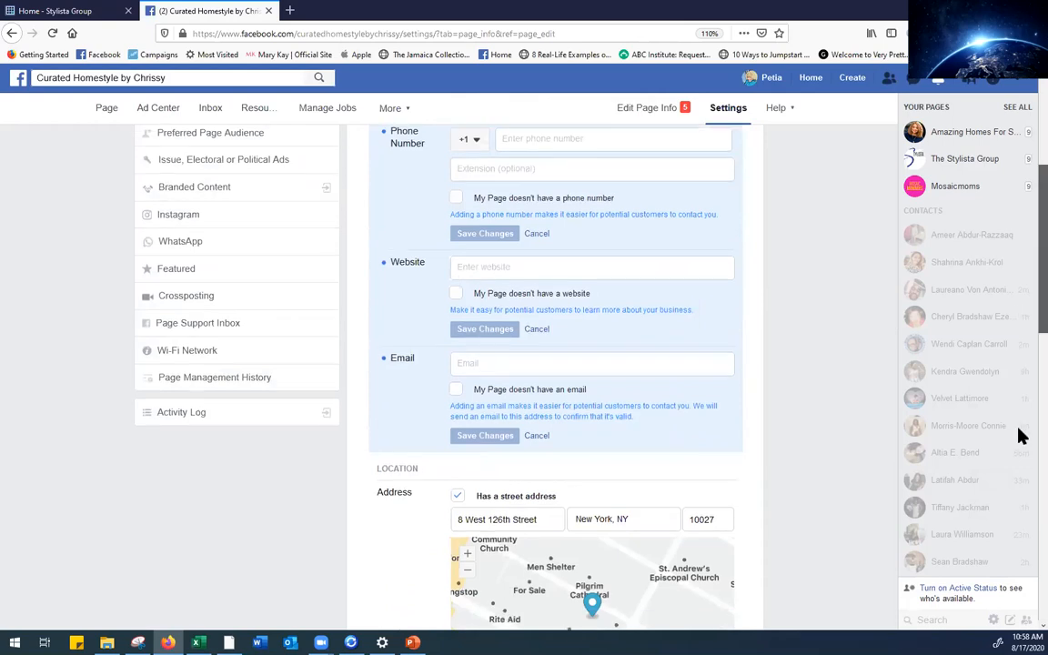
pyautogui.scroll(-3, 1020, 469)
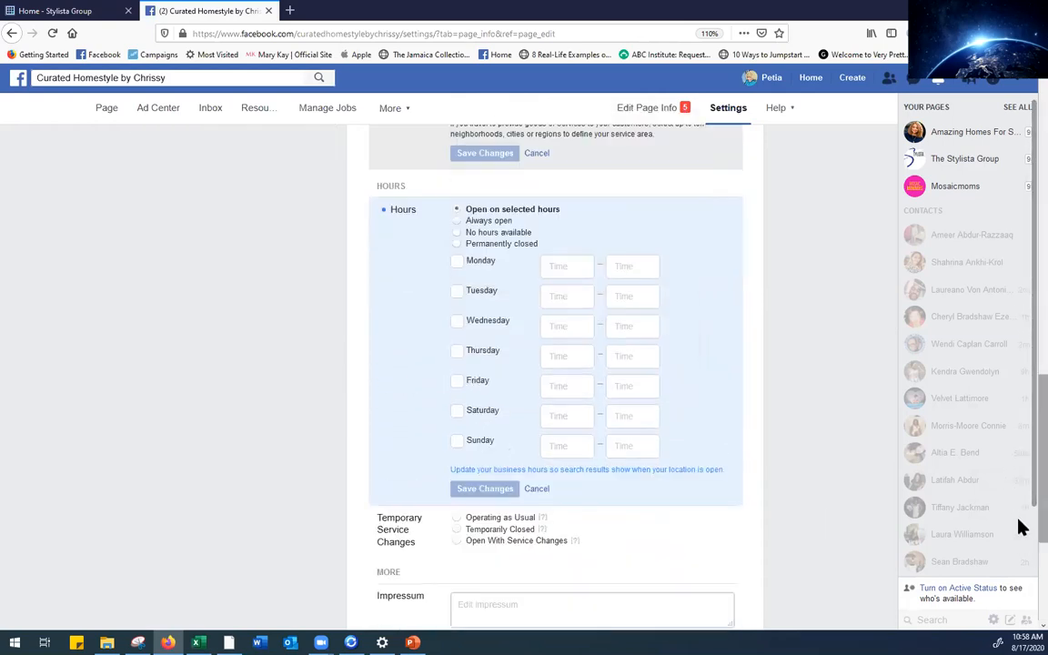
pyautogui.scroll(2, 1019, 509)
pyautogui.scroll(-1, 1019, 486)
# Replace the partial entry with Brooklyn, New York and save the Service Area
pyautogui.doubleClick(460, 221)
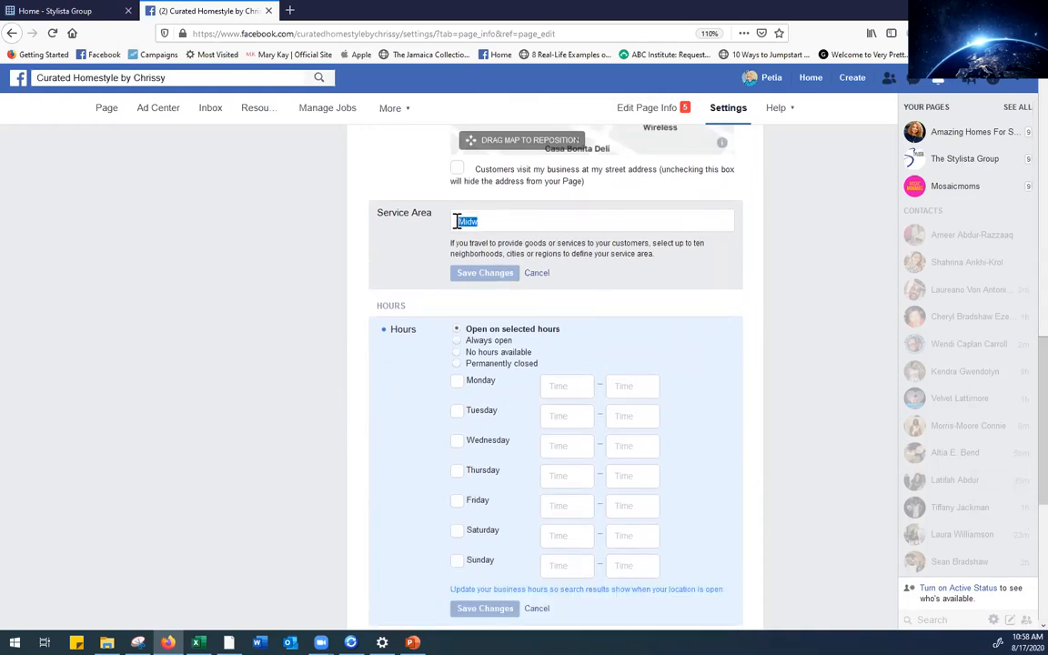
pyautogui.press('BackSpace')
pyautogui.write('Broo')
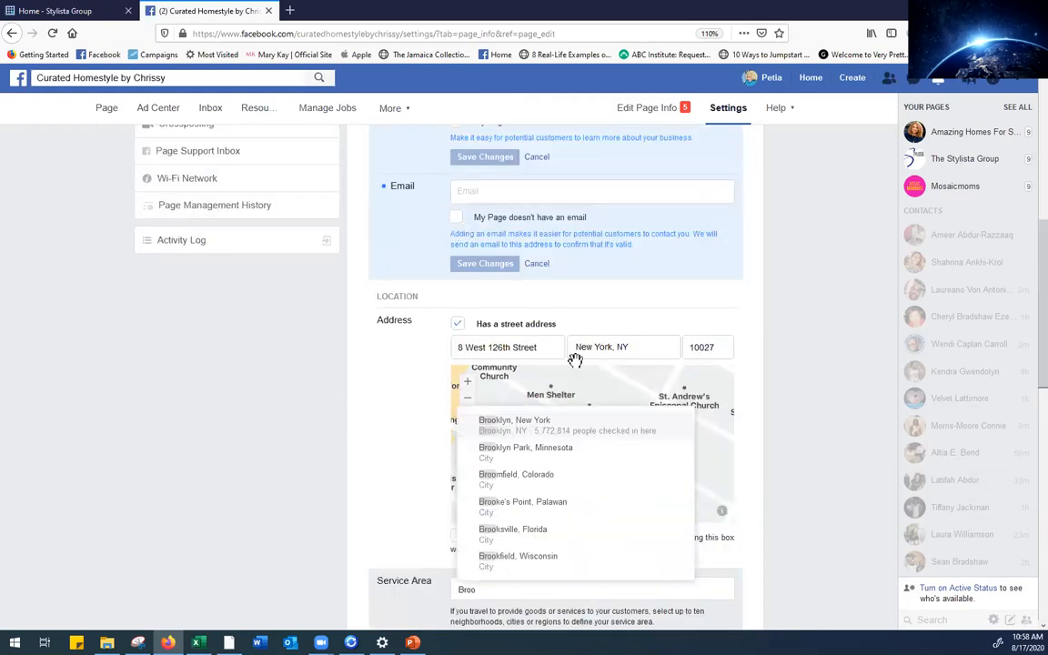
pyautogui.click(491, 424)
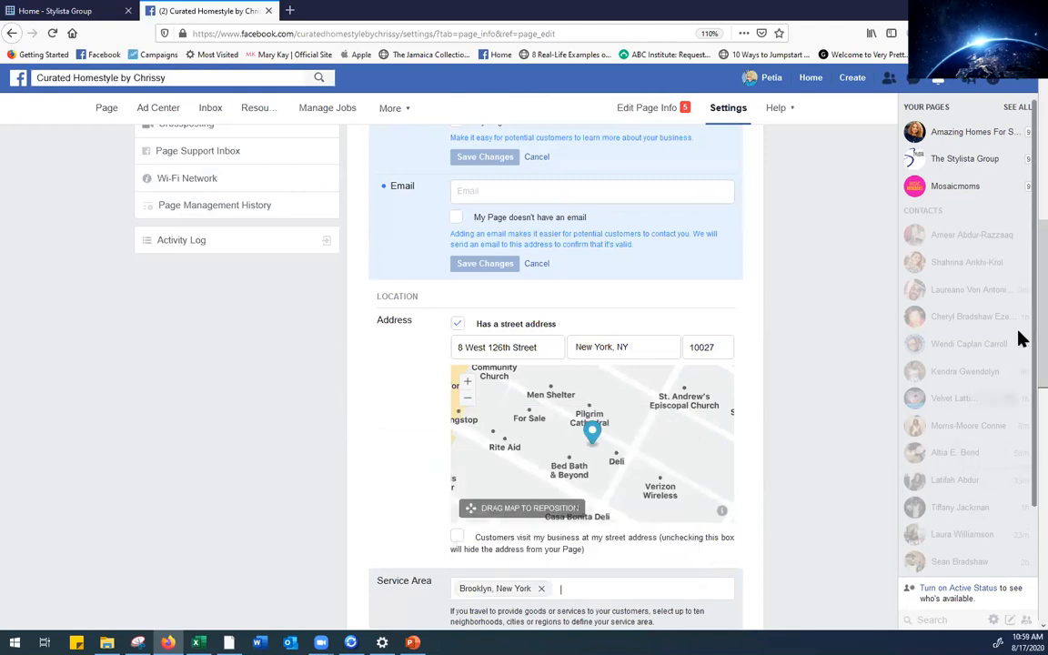
pyautogui.scroll(-4, 1022, 390)
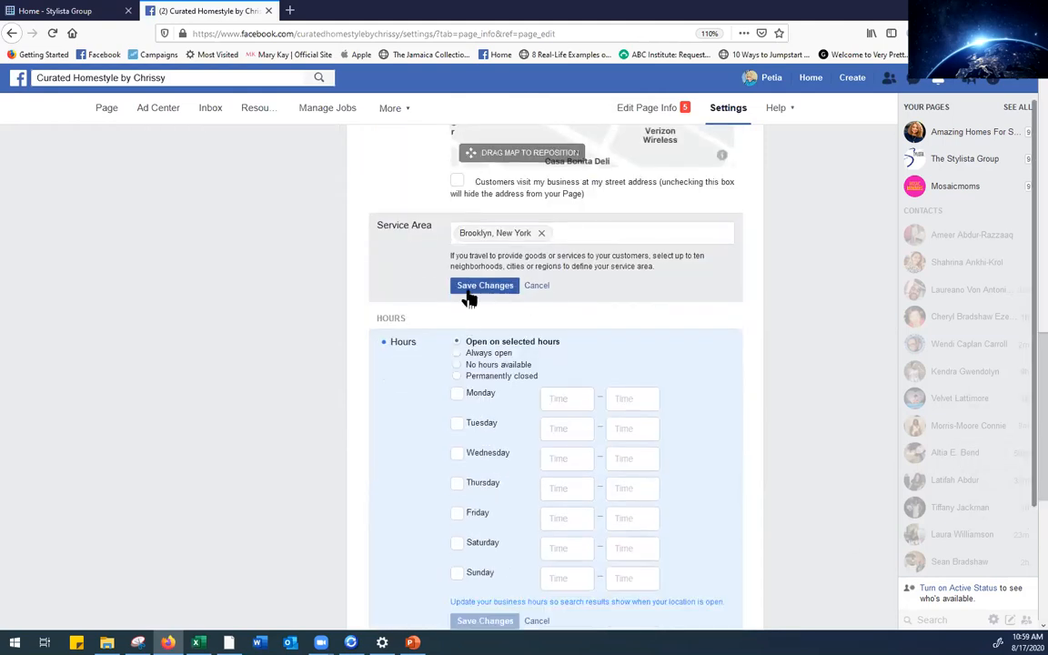
pyautogui.click(475, 286)
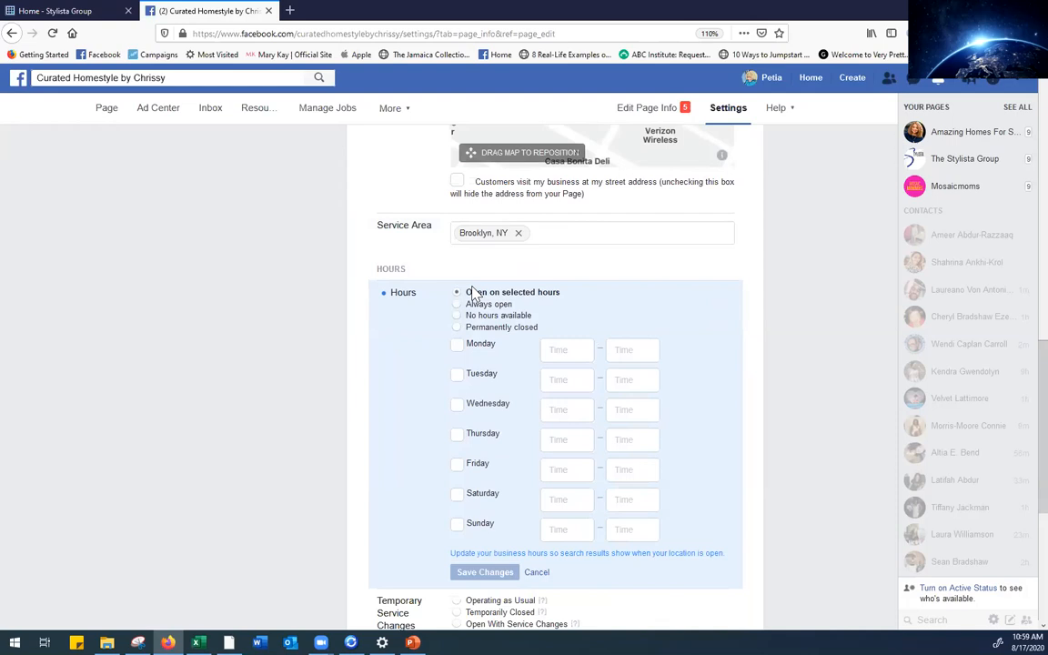
# Turn on Monday through Friday at 9:00 AM–5:00 PM, leave Saturday off, and save
pyautogui.scroll(-2, 1020, 418)
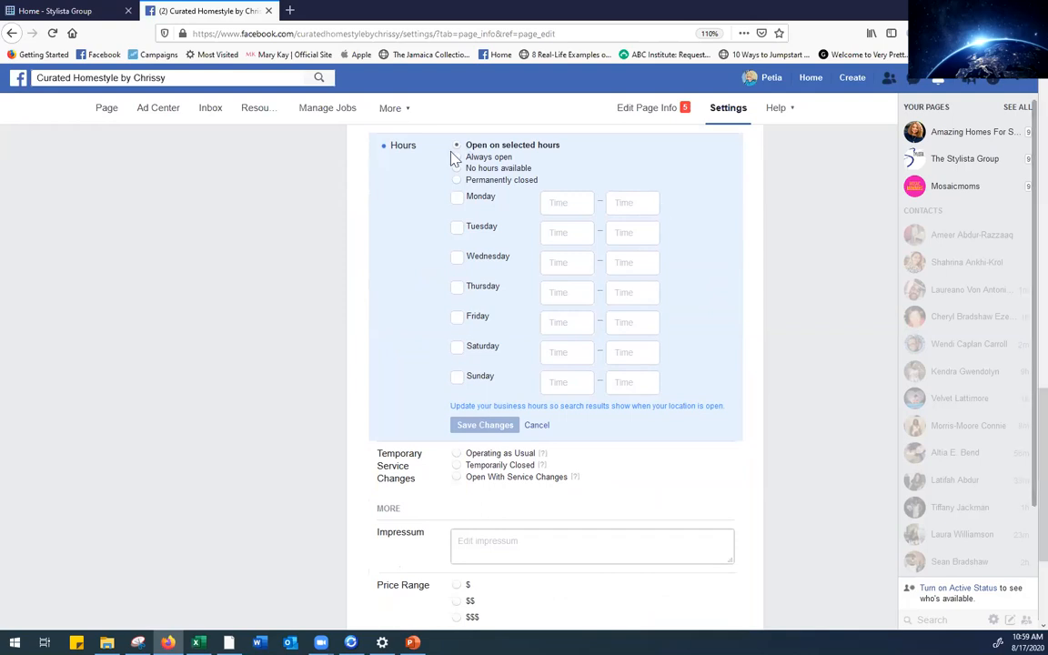
pyautogui.click(456, 197)
pyautogui.click(457, 227)
pyautogui.click(459, 262)
pyautogui.click(458, 289)
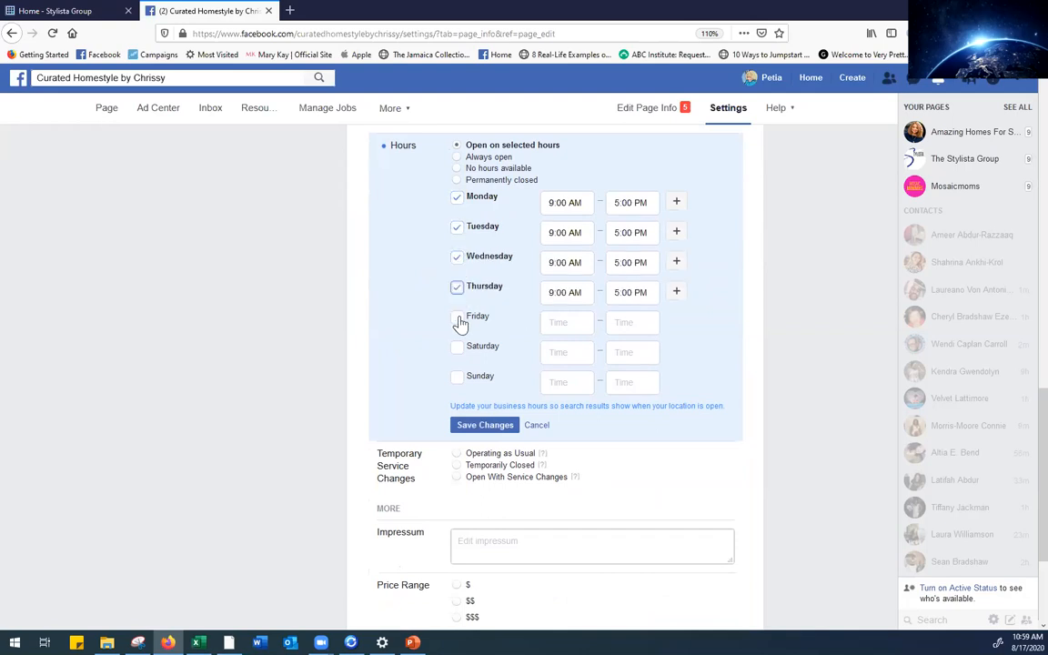
pyautogui.click(457, 320)
pyautogui.click(457, 350)
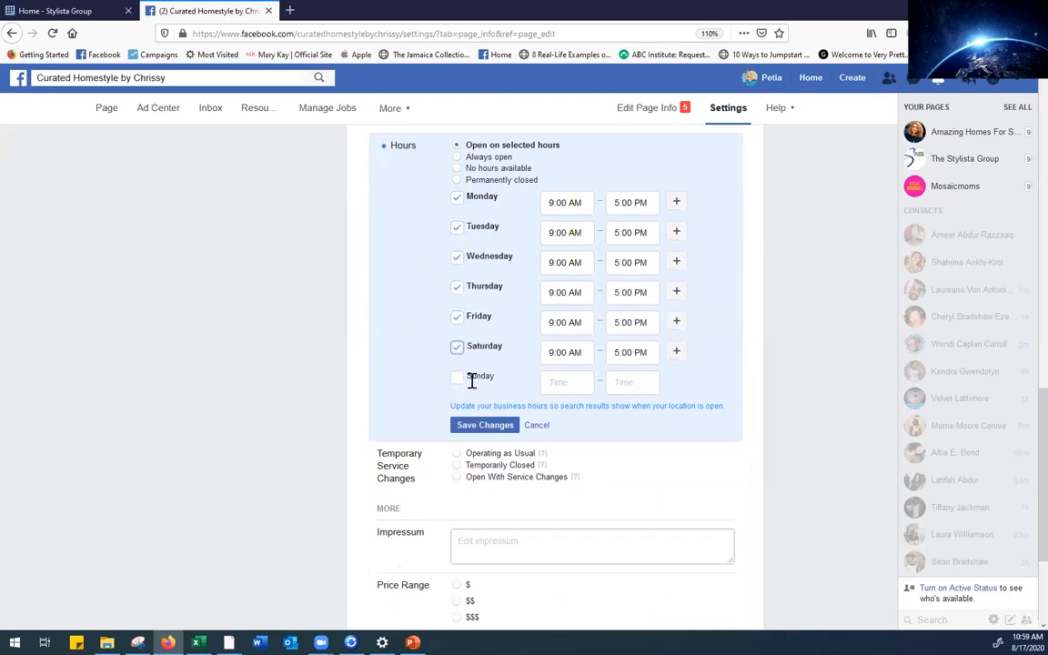
pyautogui.click(457, 348)
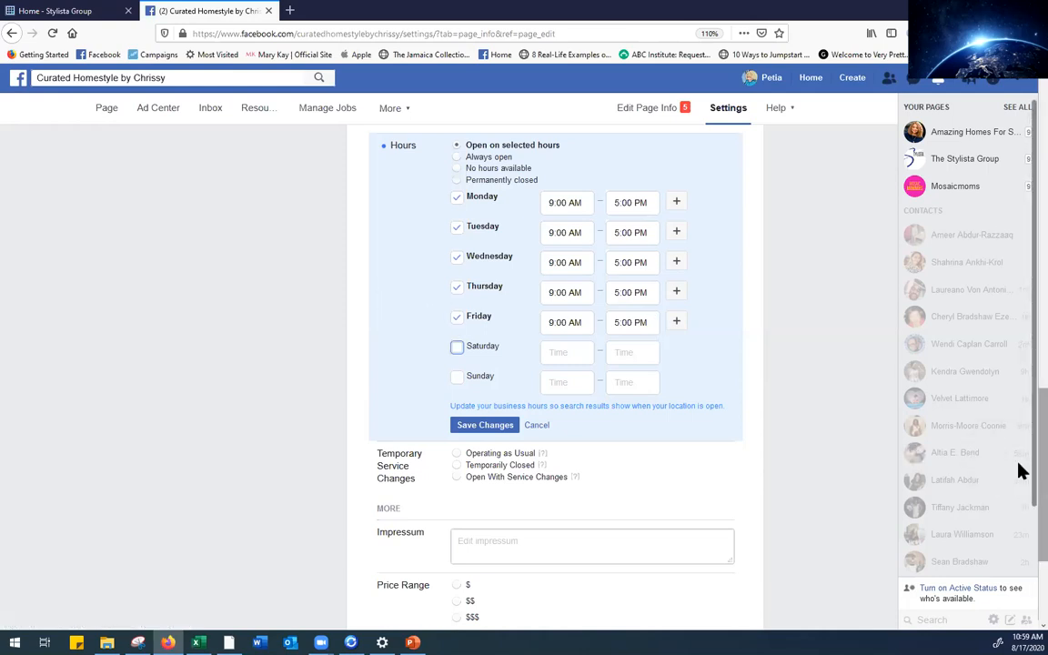
pyautogui.scroll(-1, 1020, 473)
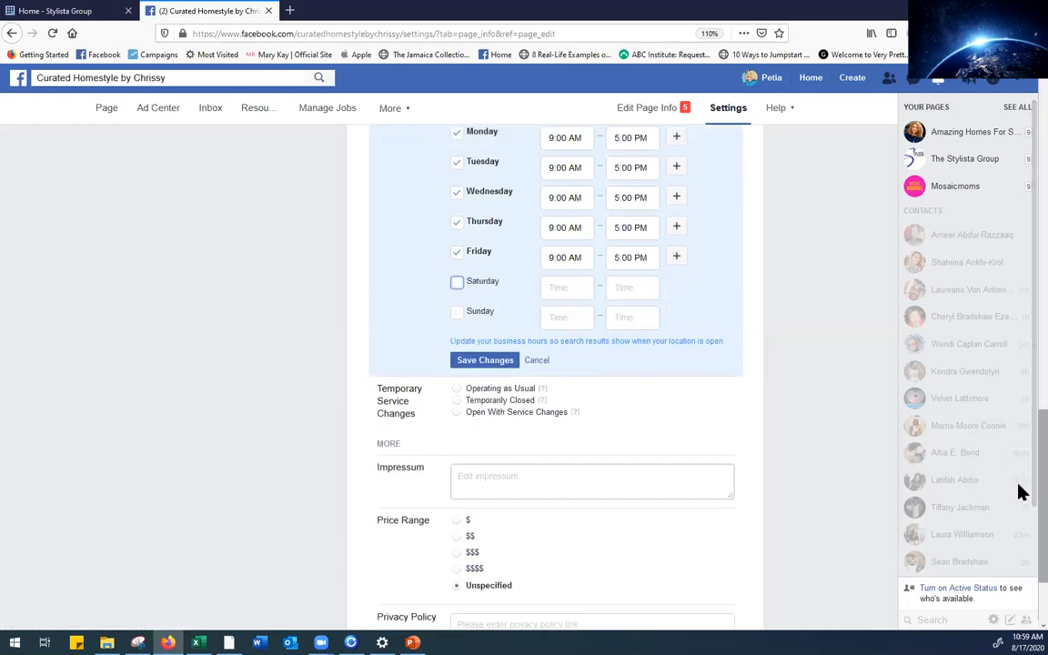
pyautogui.click(498, 362)
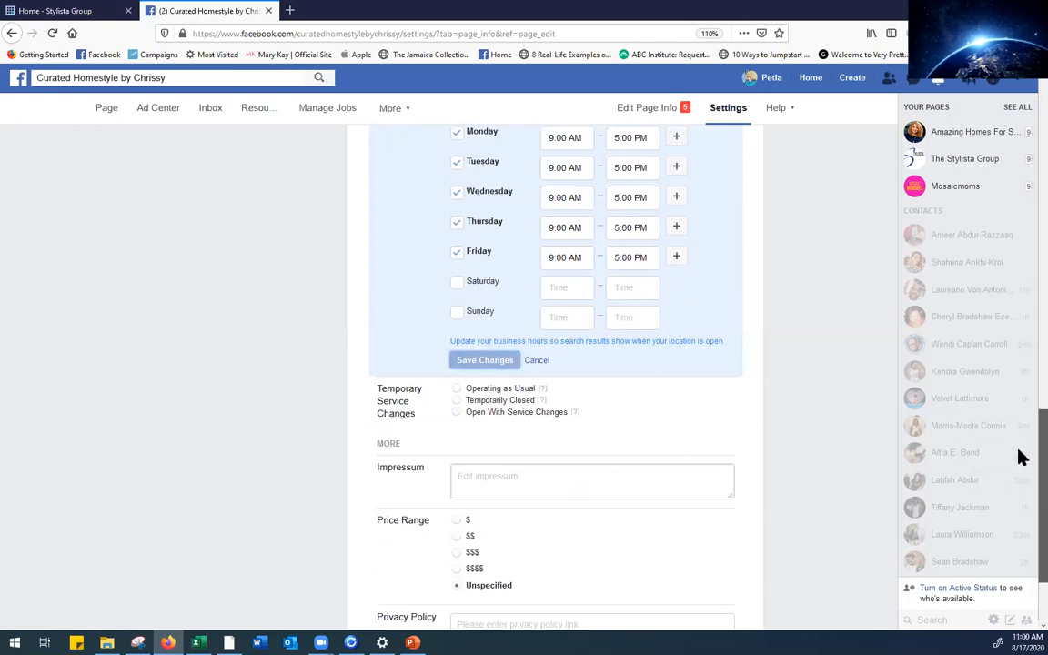
# Choose Open With Service Changes under Temporary Service Changes and save it
pyautogui.scroll(-1, 1021, 457)
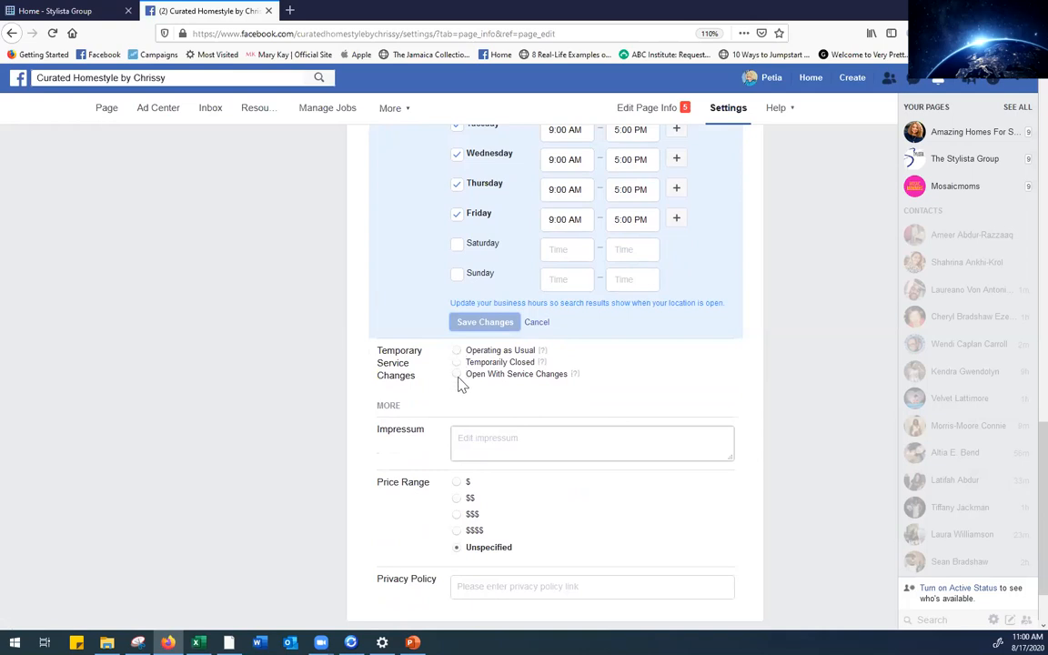
pyautogui.scroll(-1, 779, 421)
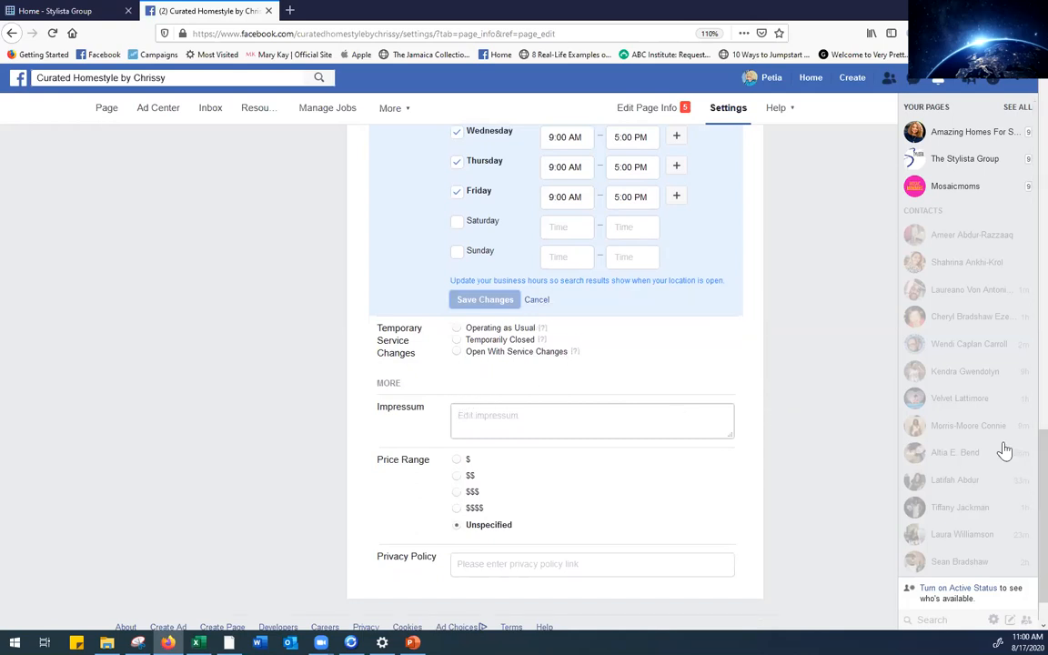
pyautogui.scroll(5, 1022, 481)
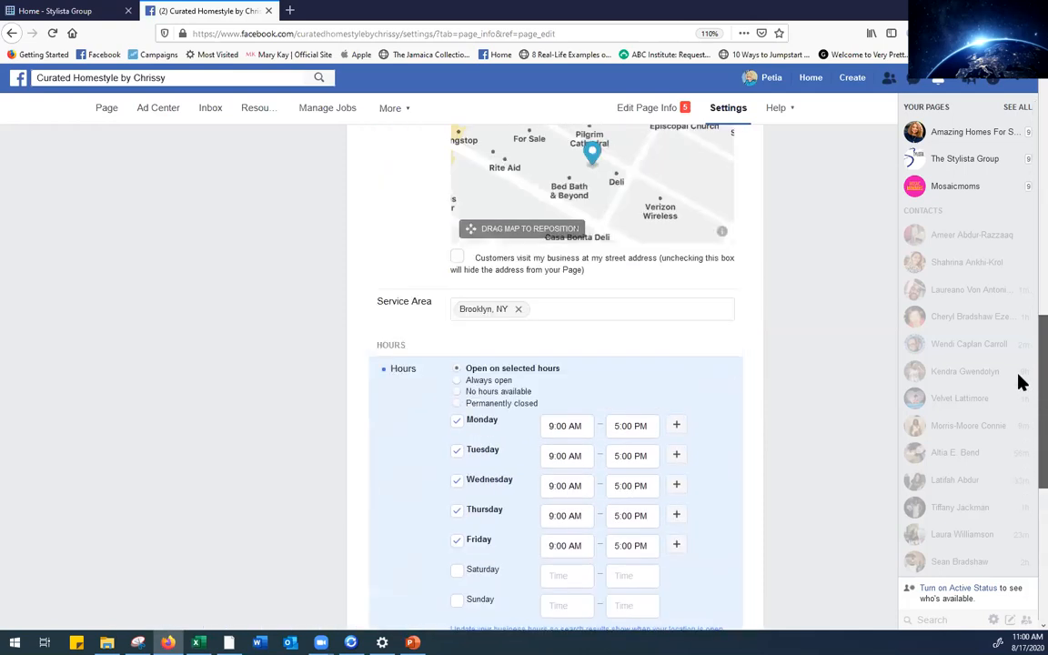
pyautogui.scroll(-5, 1021, 470)
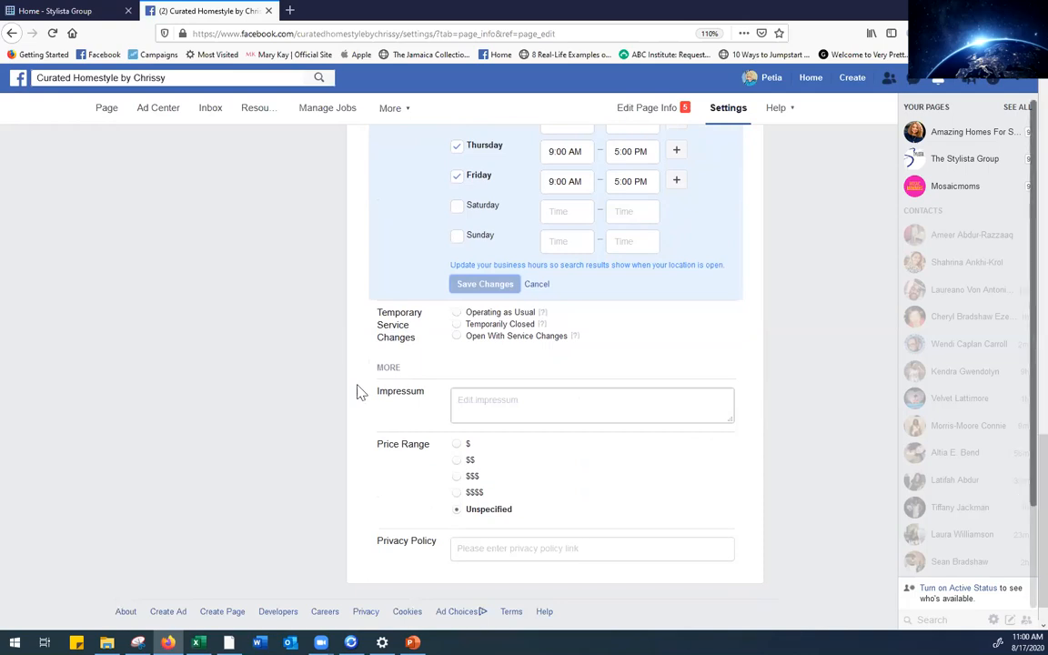
pyautogui.click(458, 338)
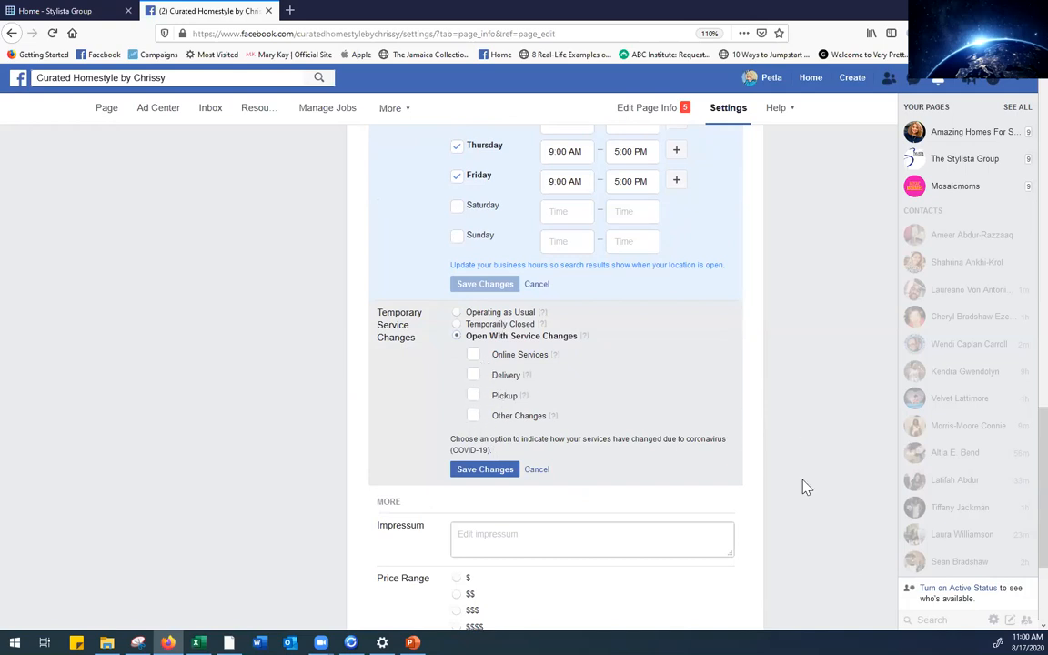
pyautogui.scroll(-2, 1020, 492)
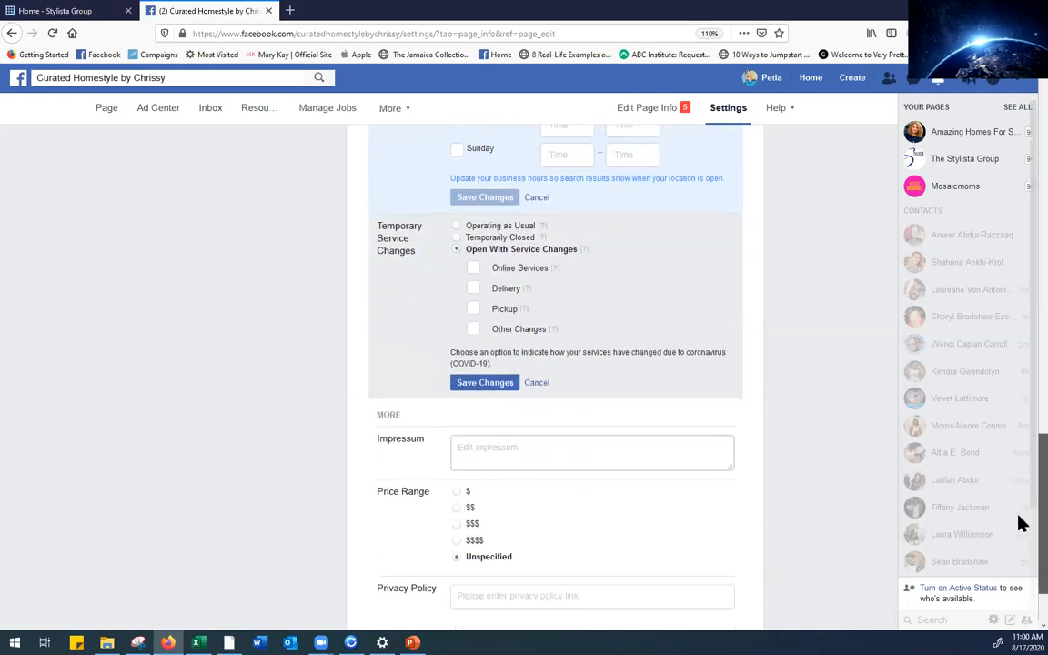
pyautogui.click(482, 383)
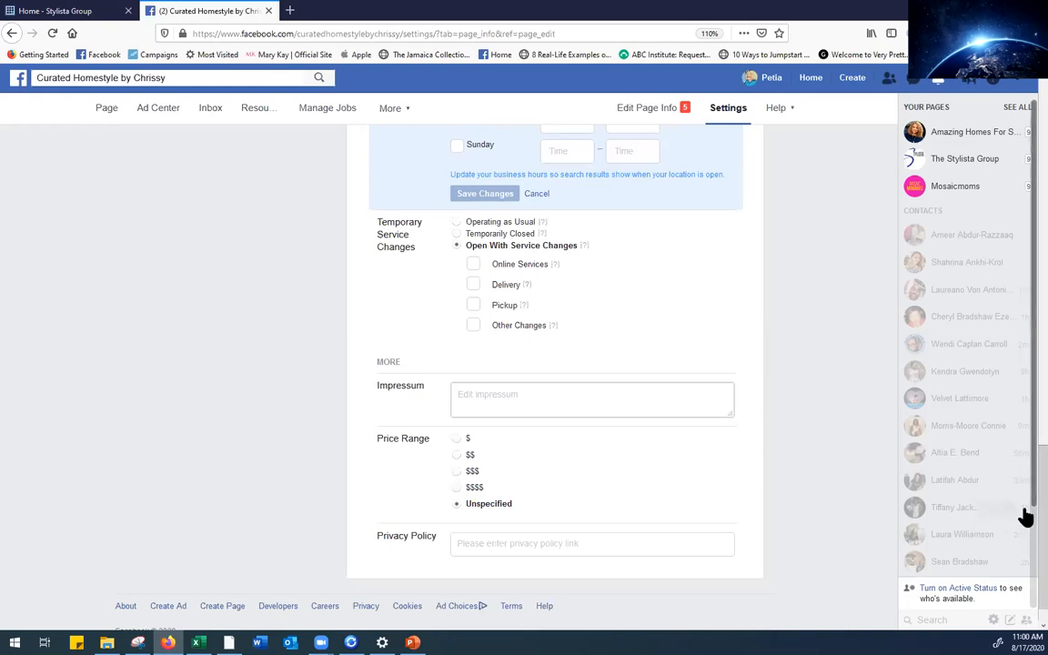
pyautogui.moveTo(1042, 491); pyautogui.dragTo(1042, 511)
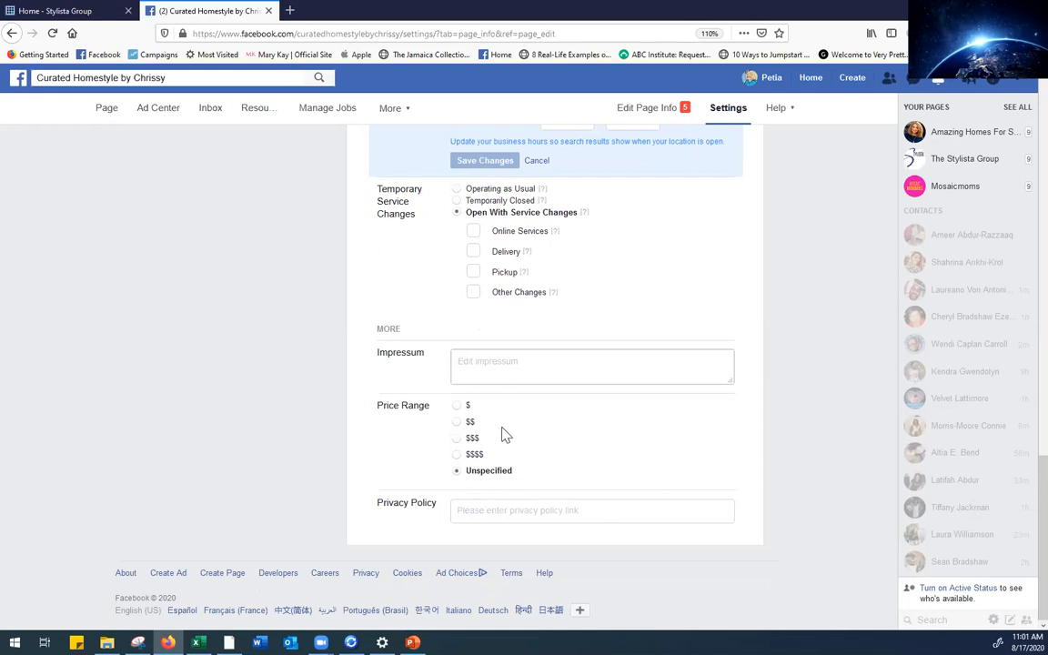
# Set the Price Range to $$$ and save it
pyautogui.moveTo(1018, 482)
pyautogui.mouseDown()
pyautogui.moveTo(1017, 201)
pyautogui.moveTo(1022, 504)
pyautogui.mouseUp()
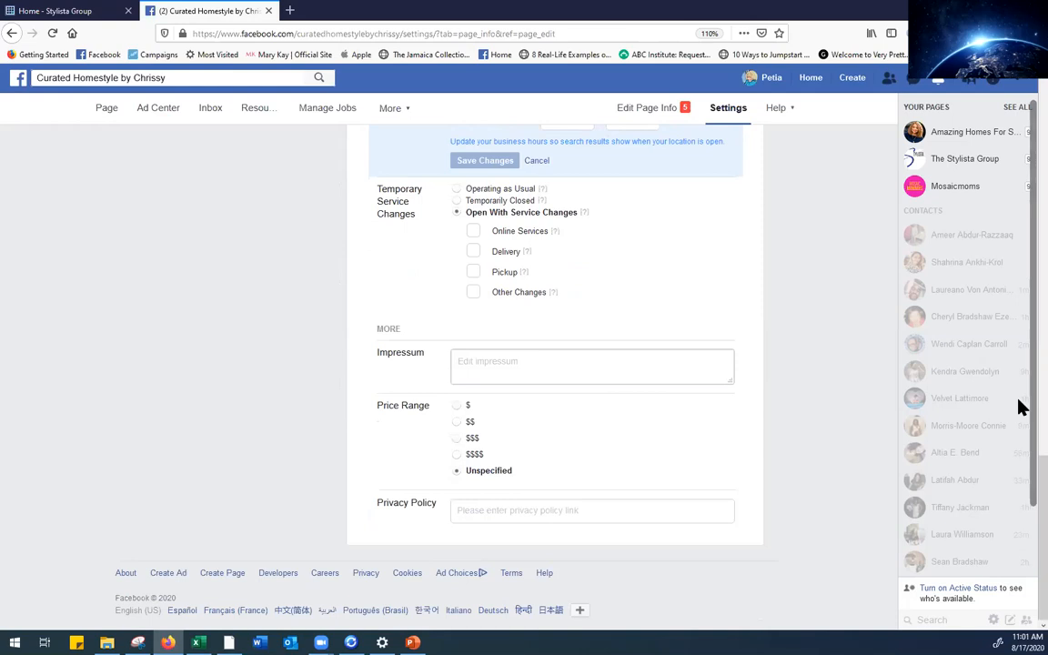
pyautogui.click(457, 439)
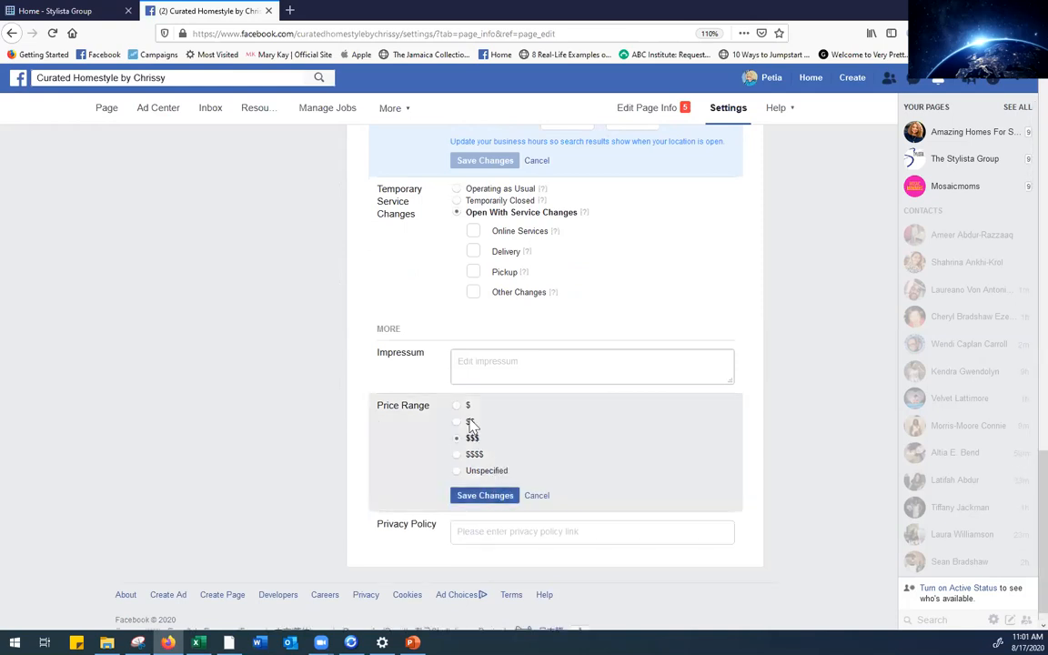
pyautogui.click(491, 499)
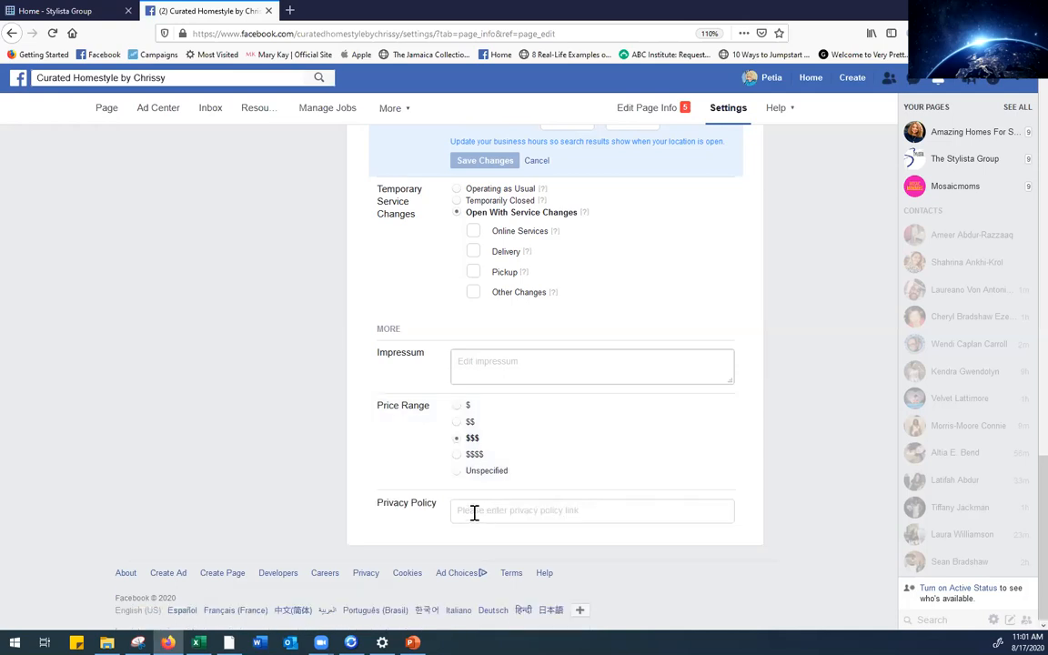
# Start editing the Privacy Policy link, then cancel, leaving it empty
pyautogui.click(474, 513)
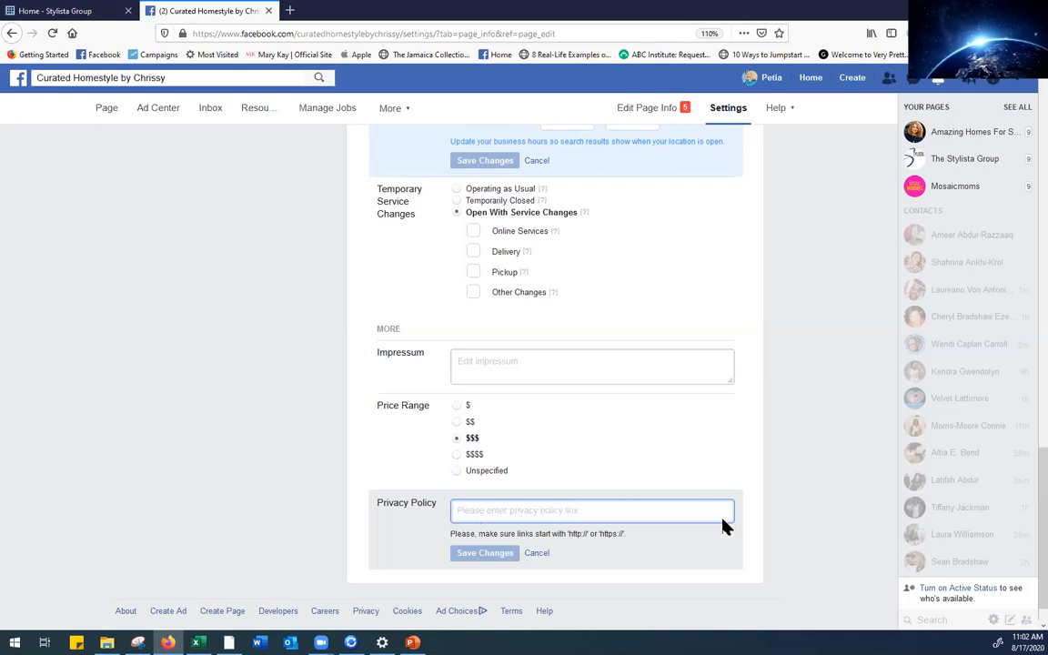
pyautogui.click(799, 519)
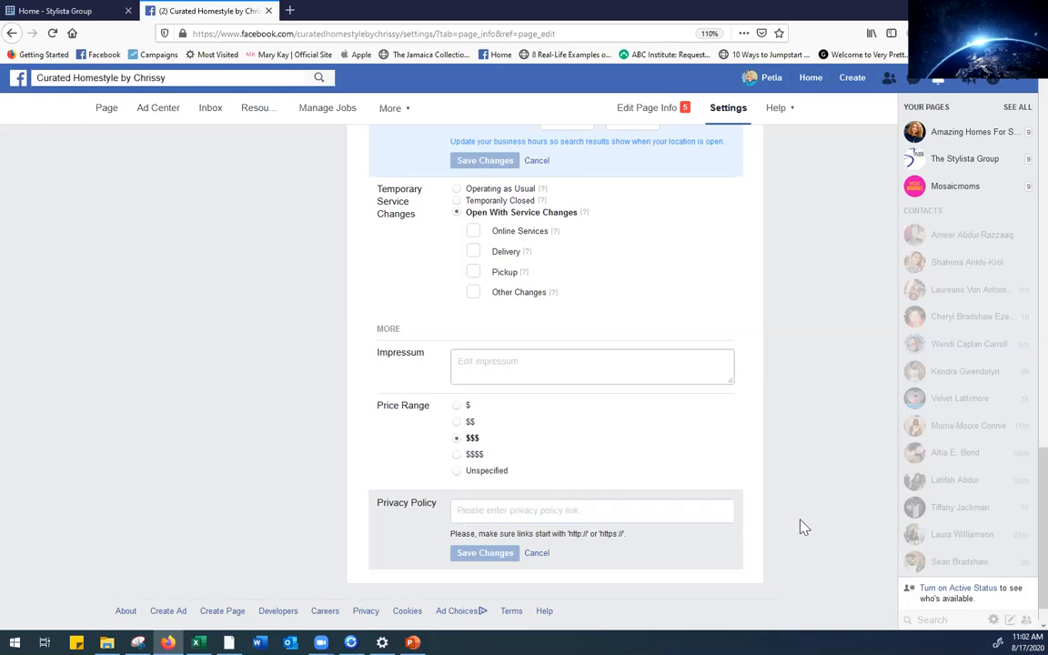
pyautogui.click(528, 556)
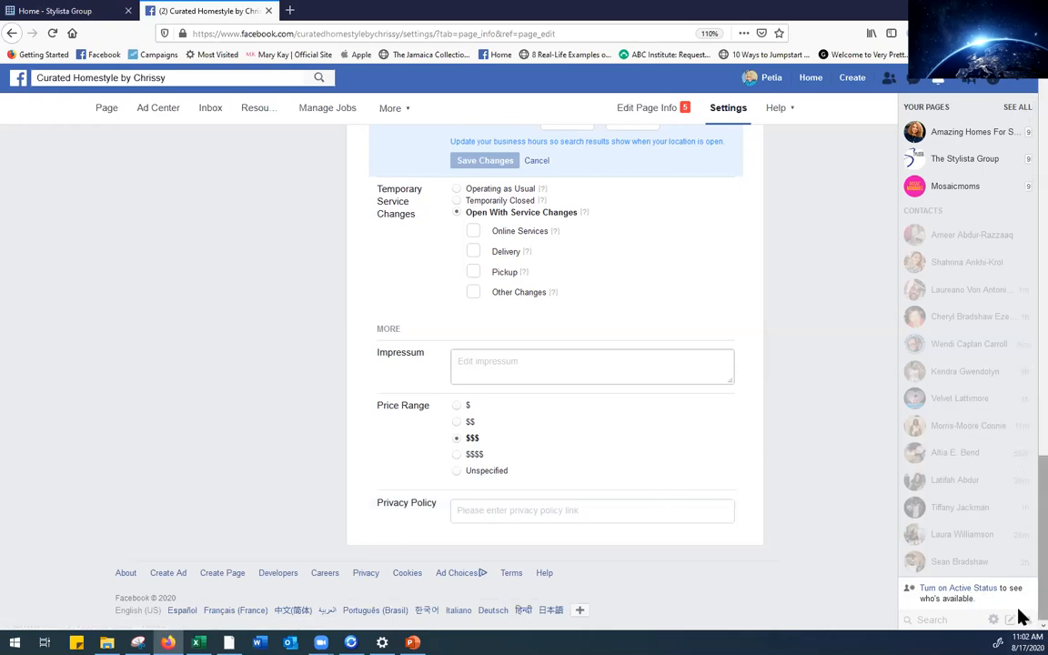
pyautogui.scroll(10, 1020, 546)
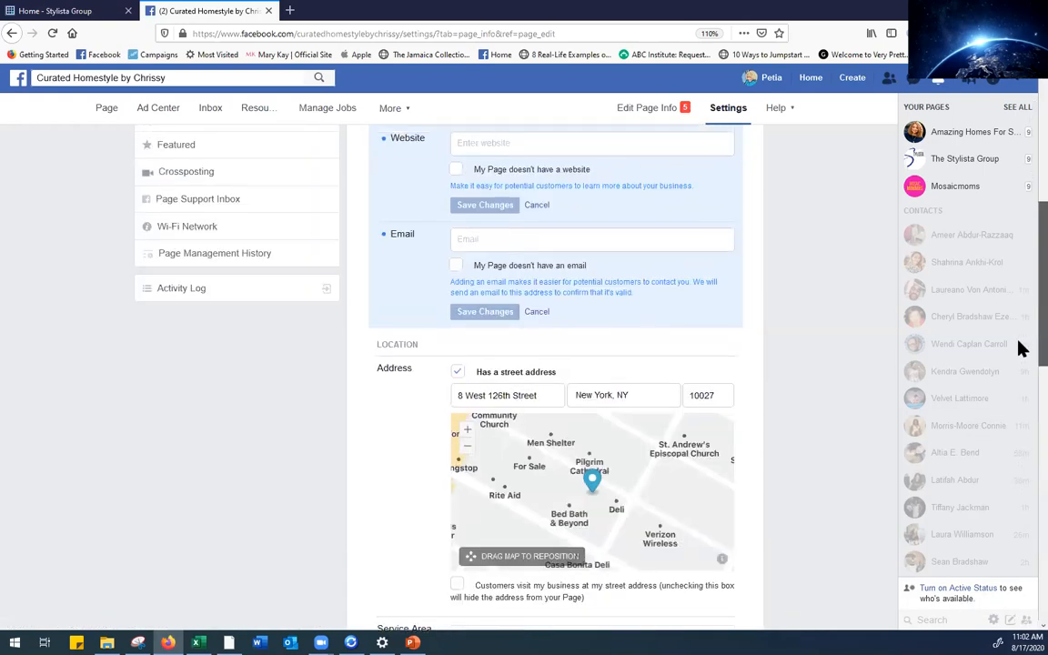
pyautogui.scroll(5, 1019, 348)
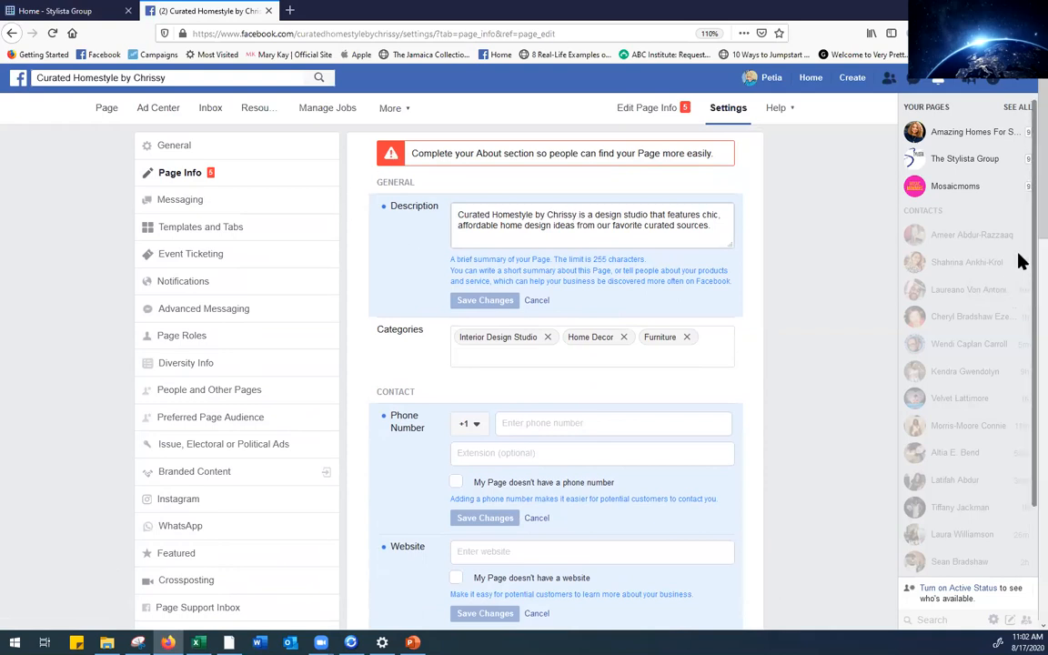
pyautogui.scroll(-5, 1020, 272)
pyautogui.scroll(-10, 1020, 409)
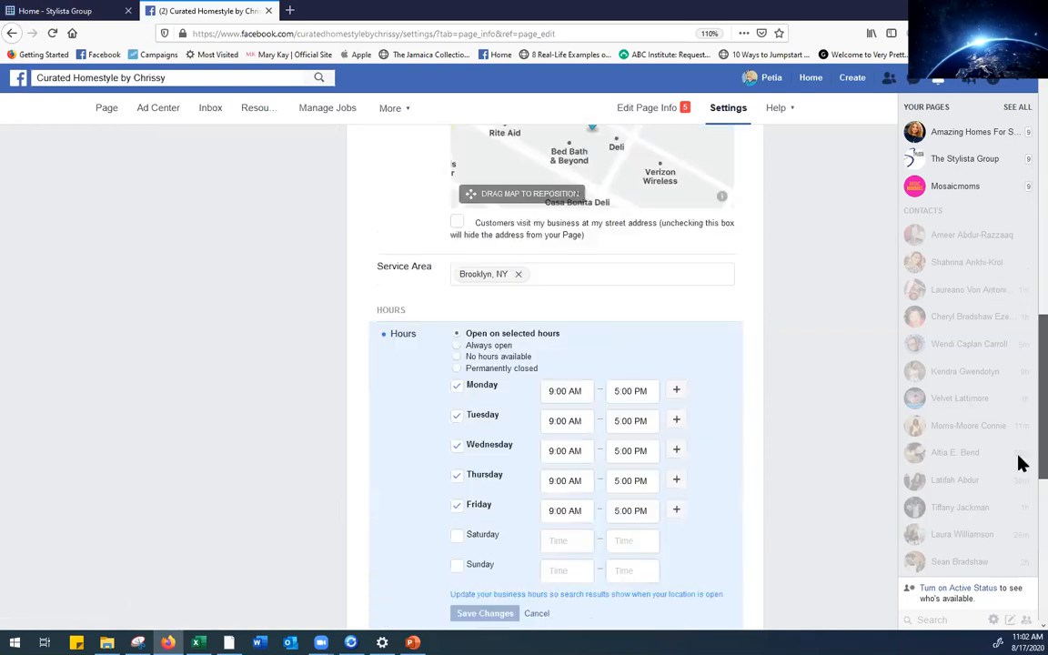
pyautogui.scroll(15, 1019, 455)
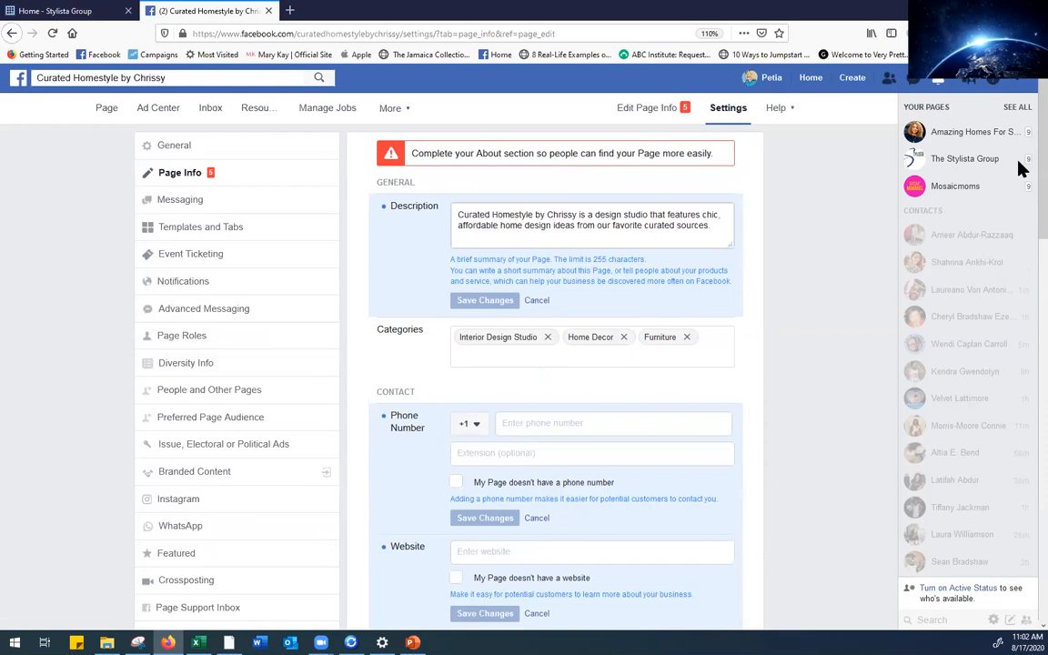
# Open Templates and Tabs and scroll through the Services template's list of tabs
pyautogui.click(207, 234)
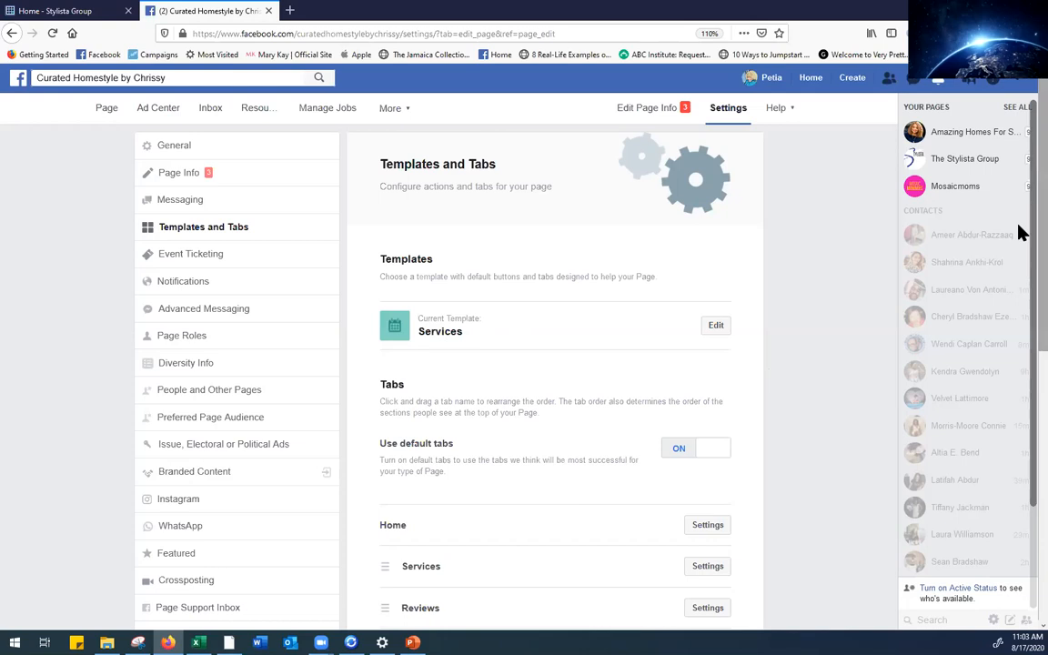
pyautogui.scroll(-3, 1018, 359)
pyautogui.scroll(-1, 1019, 359)
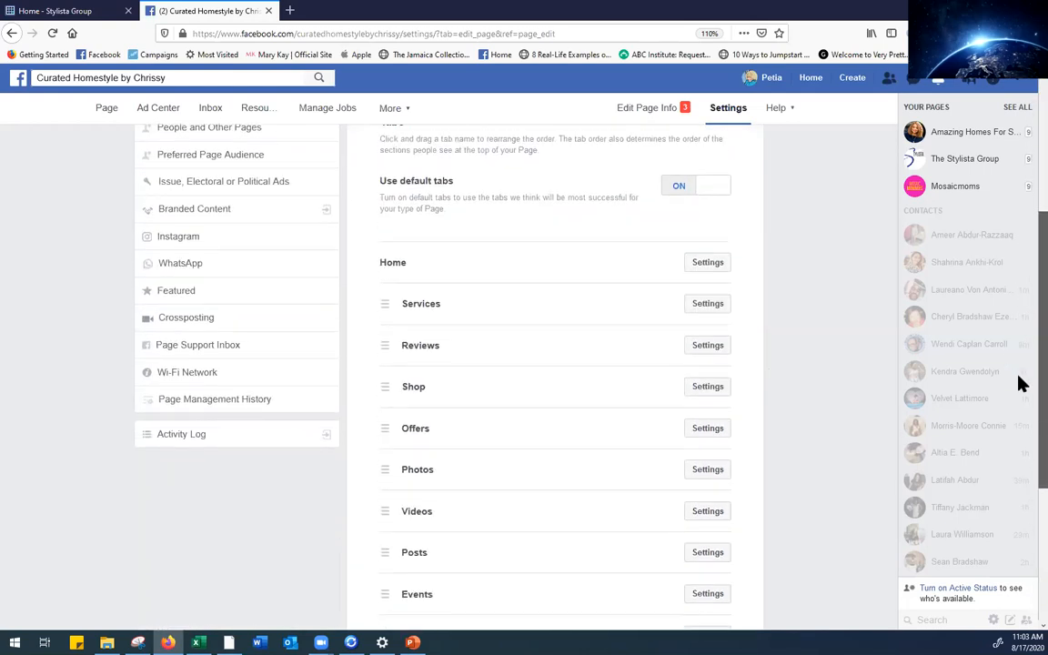
pyautogui.scroll(-2, 1020, 383)
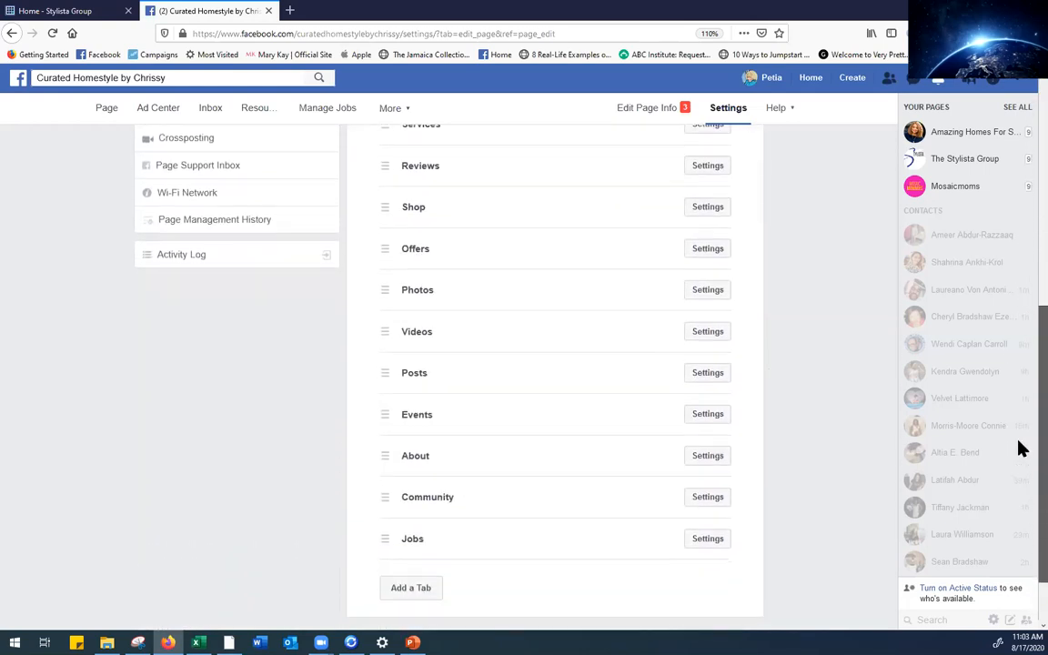
pyautogui.scroll(3, 1019, 427)
pyautogui.scroll(-2, 1021, 346)
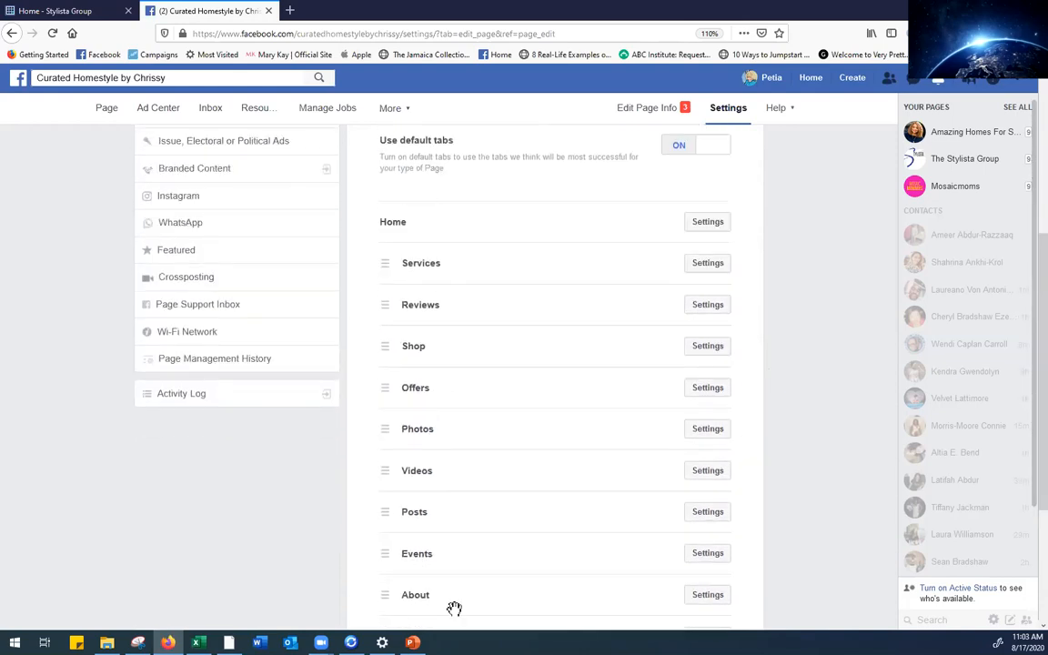
pyautogui.scroll(-2, 1019, 427)
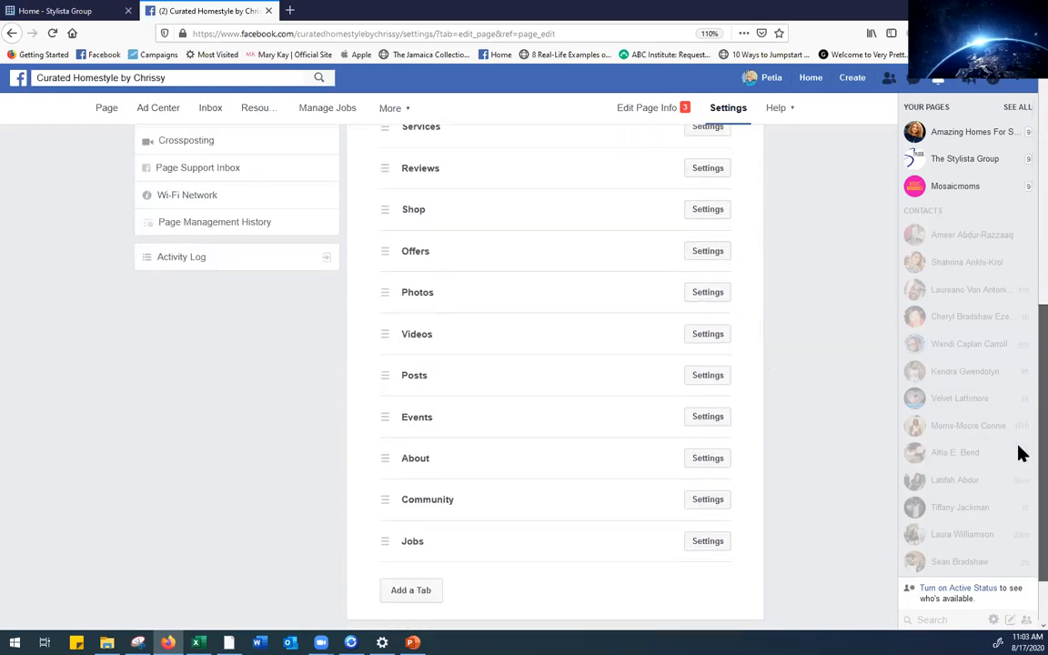
pyautogui.scroll(-1, 1019, 453)
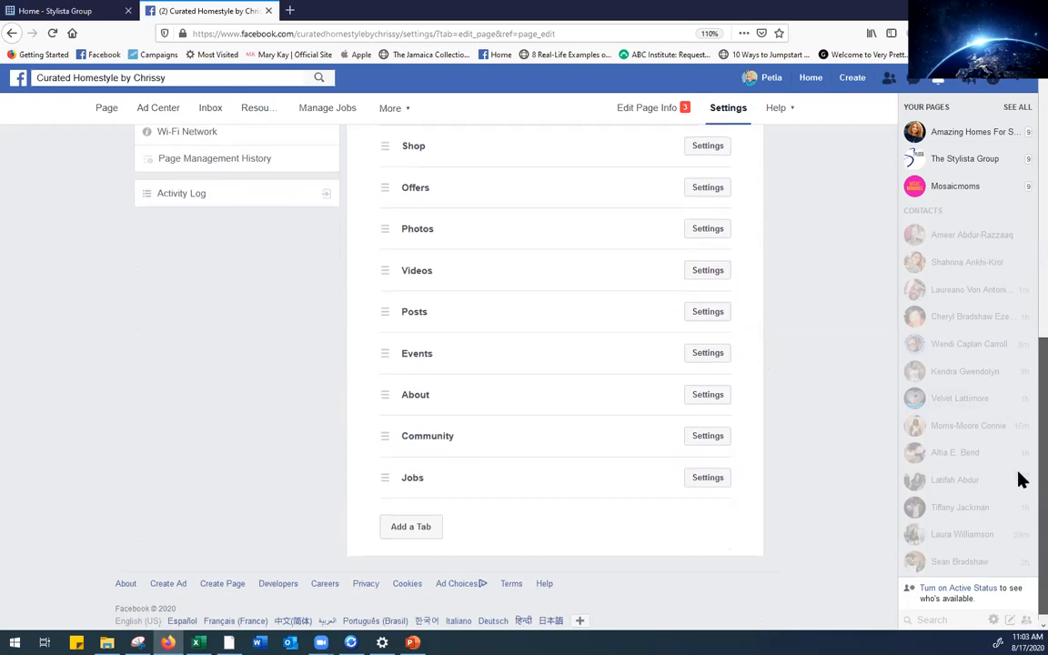
pyautogui.scroll(6, 1019, 479)
pyautogui.scroll(1, 1019, 258)
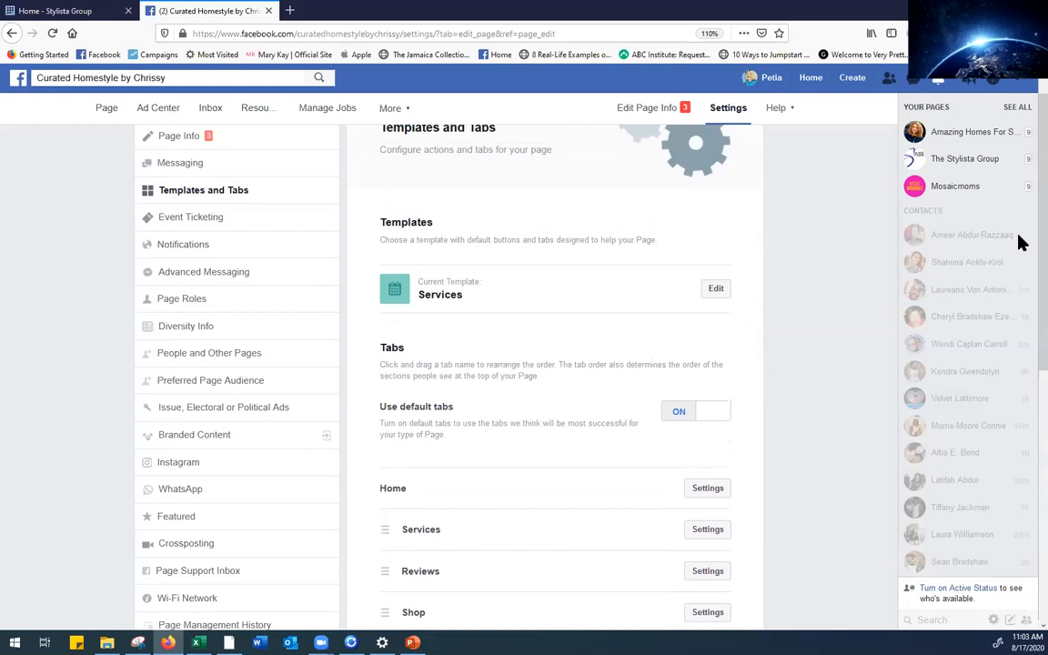
pyautogui.scroll(1, 1019, 236)
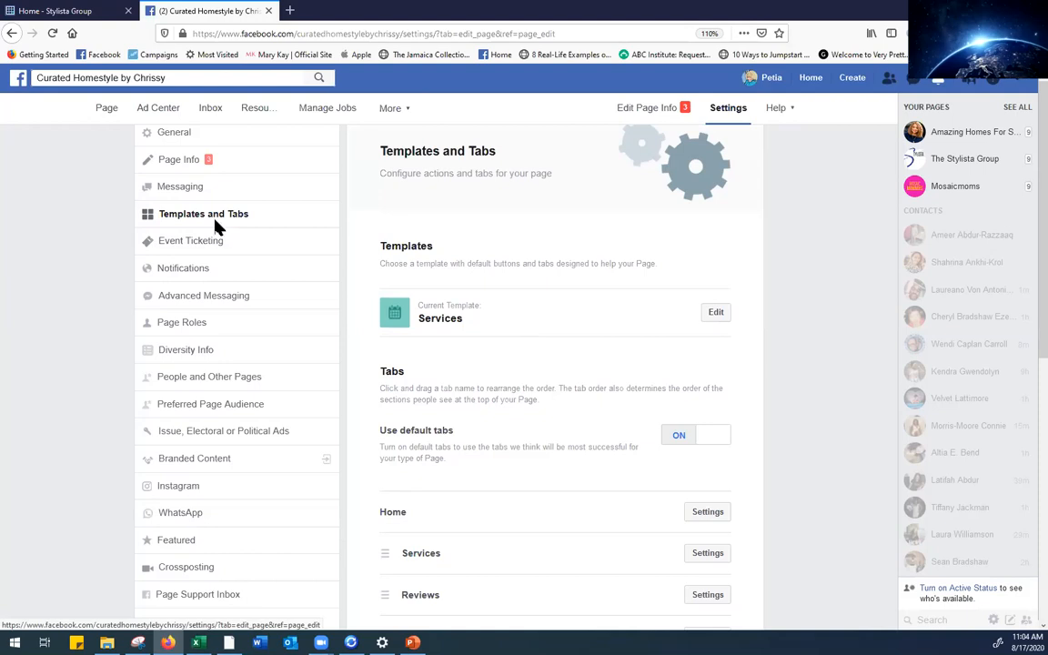
pyautogui.click(717, 314)
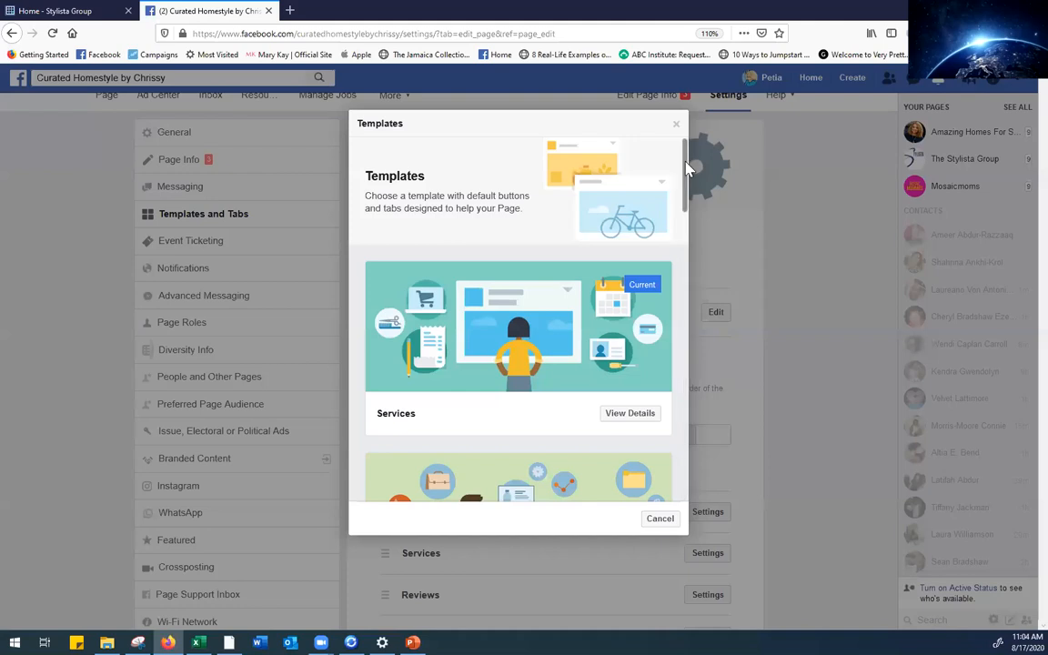
pyautogui.moveTo(688, 179)
pyautogui.mouseDown()
pyautogui.moveTo(698, 269)
pyautogui.moveTo(683, 444)
pyautogui.moveTo(696, 154)
pyautogui.moveTo(684, 179)
pyautogui.mouseUp()
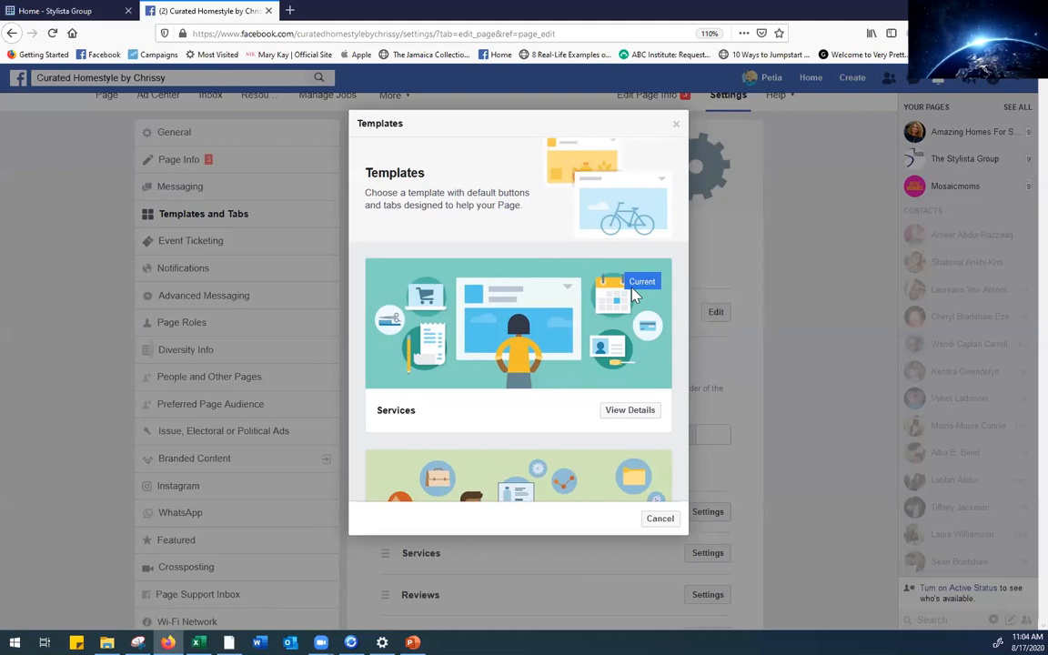
pyautogui.click(629, 413)
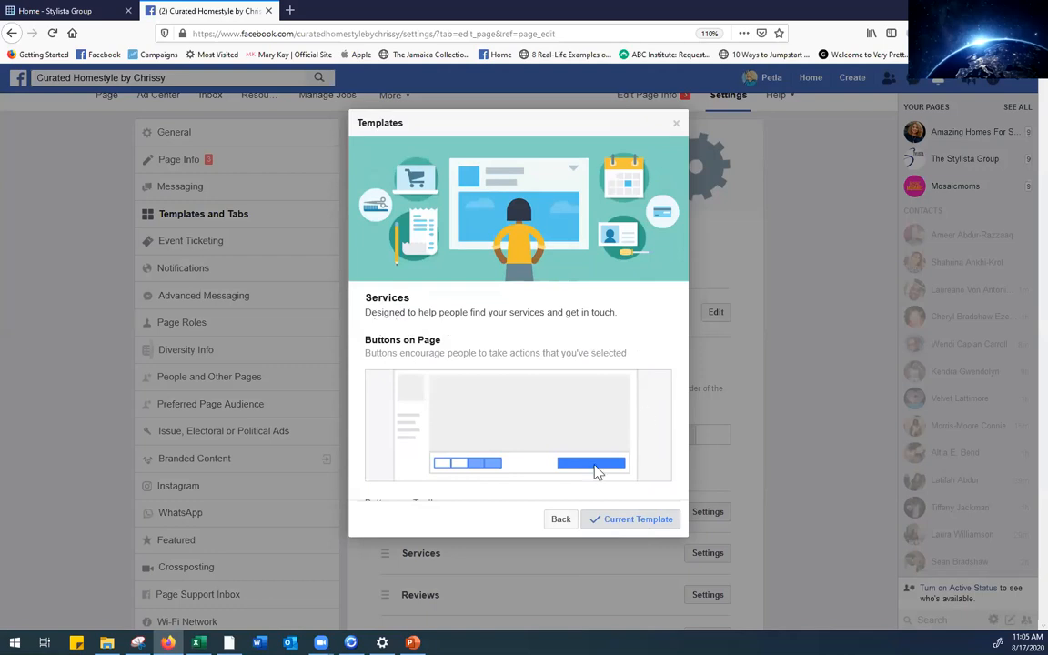
pyautogui.click(560, 519)
pyautogui.scroll(-1, 688, 194)
pyautogui.moveTo(688, 187); pyautogui.dragTo(696, 238)
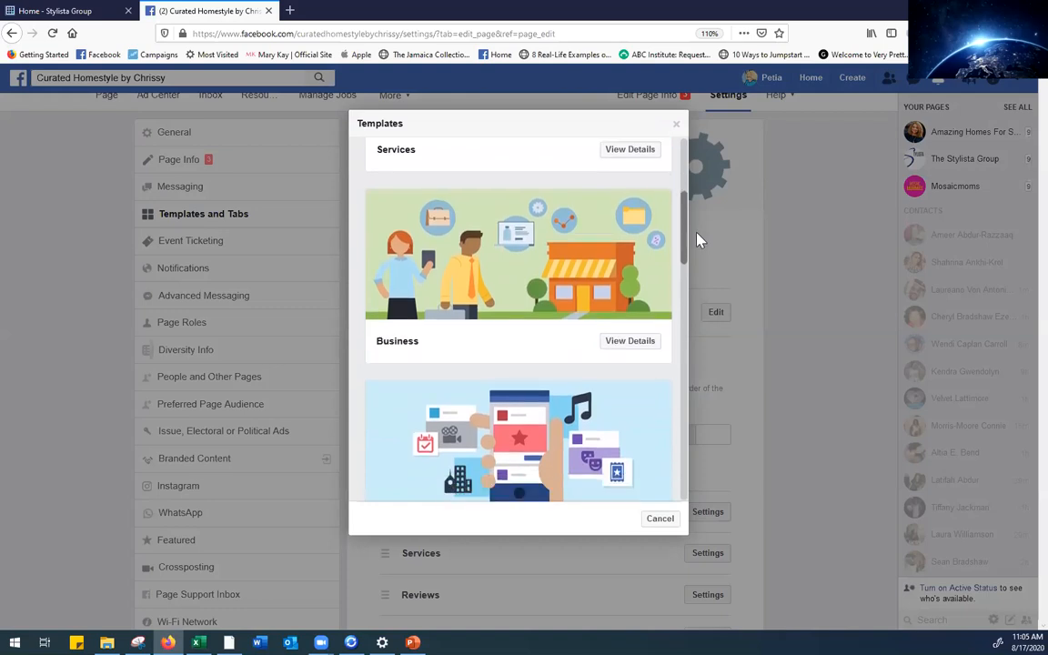
pyautogui.click(627, 342)
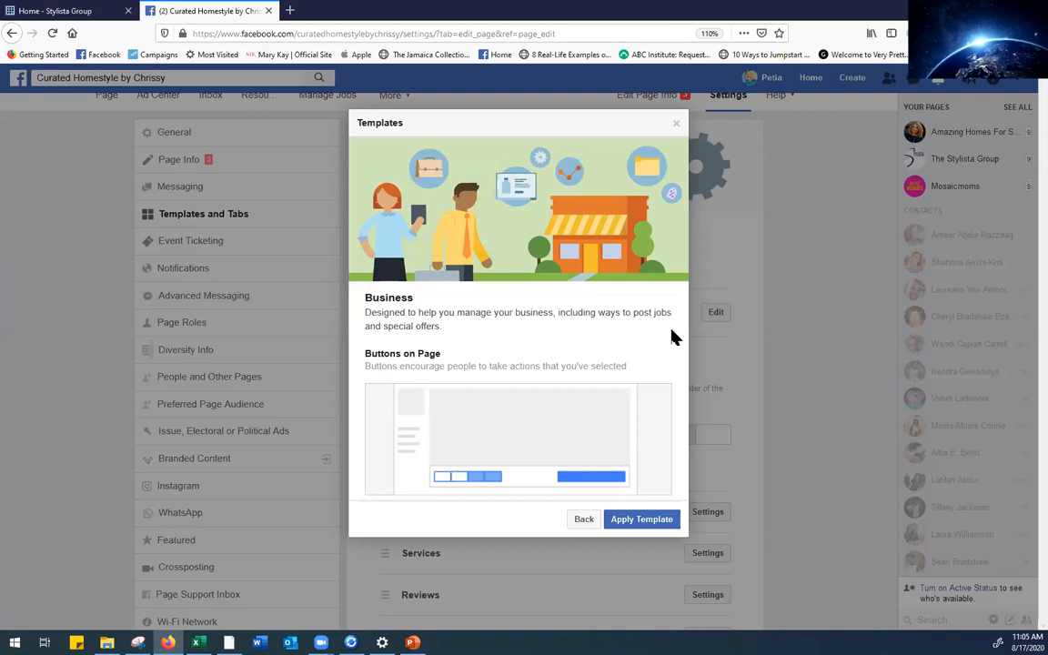
pyautogui.click(676, 124)
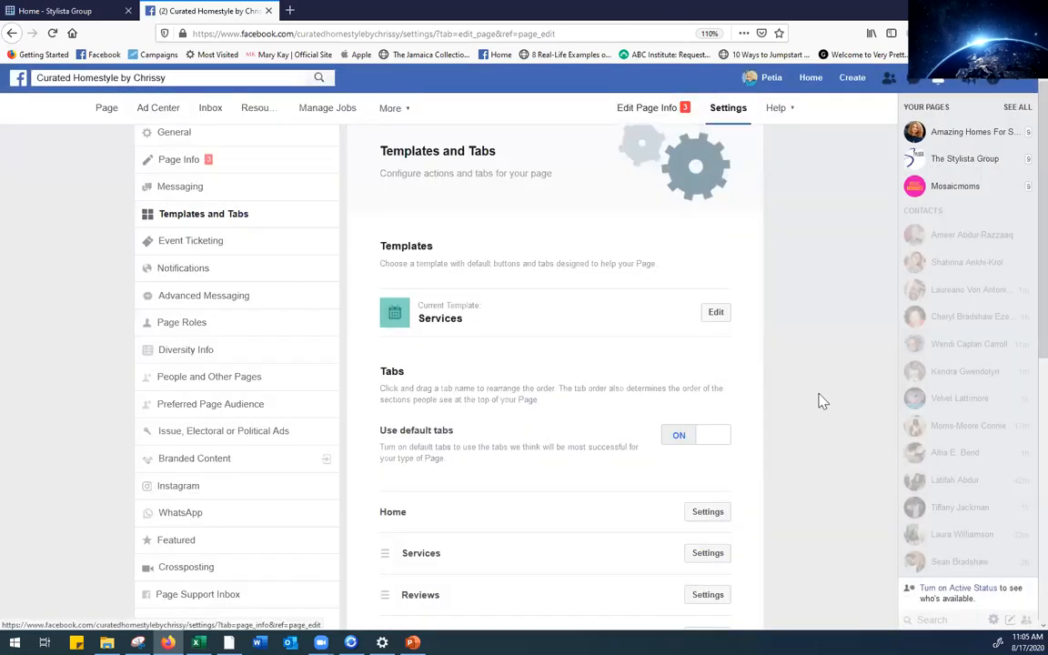
pyautogui.click(715, 312)
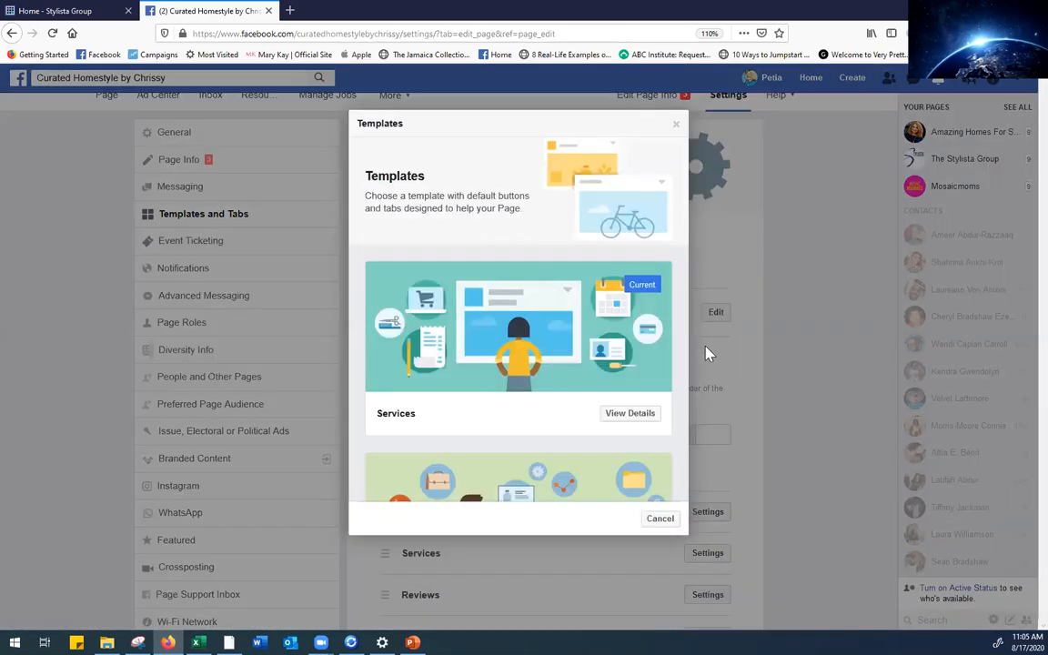
pyautogui.scroll(-2, 684, 215)
pyautogui.moveTo(684, 215); pyautogui.dragTo(687, 302)
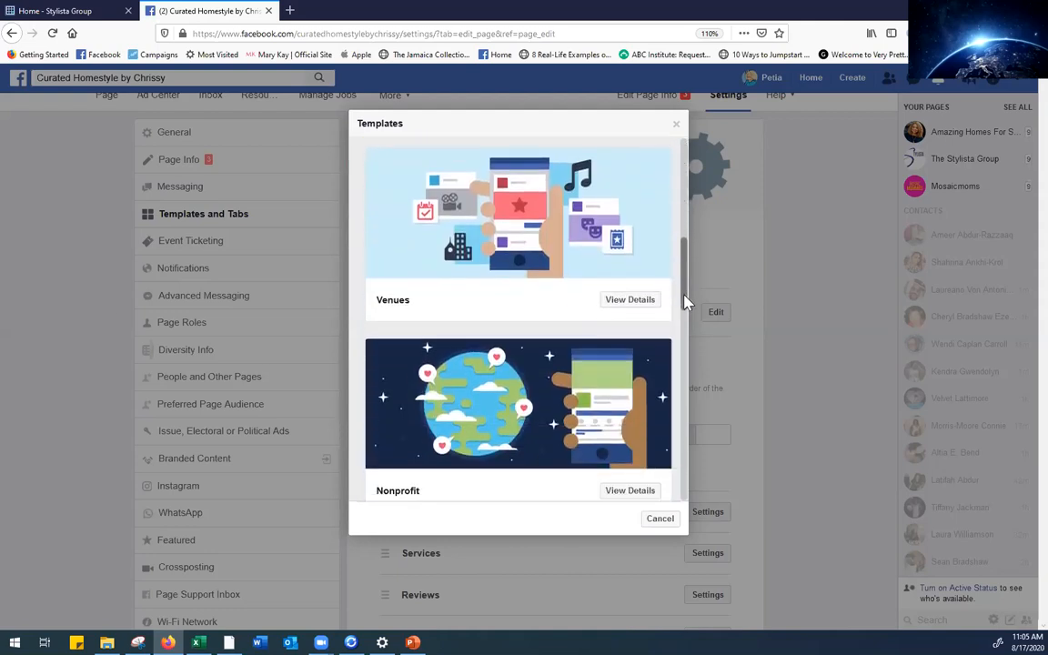
pyautogui.click(623, 309)
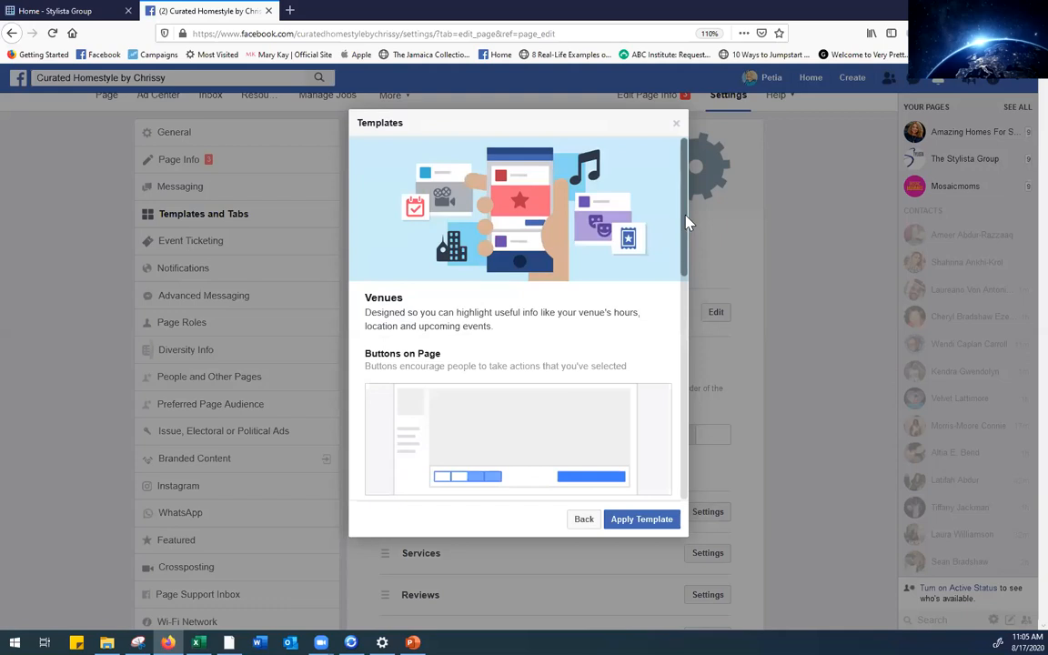
pyautogui.moveTo(687, 221); pyautogui.dragTo(677, 393)
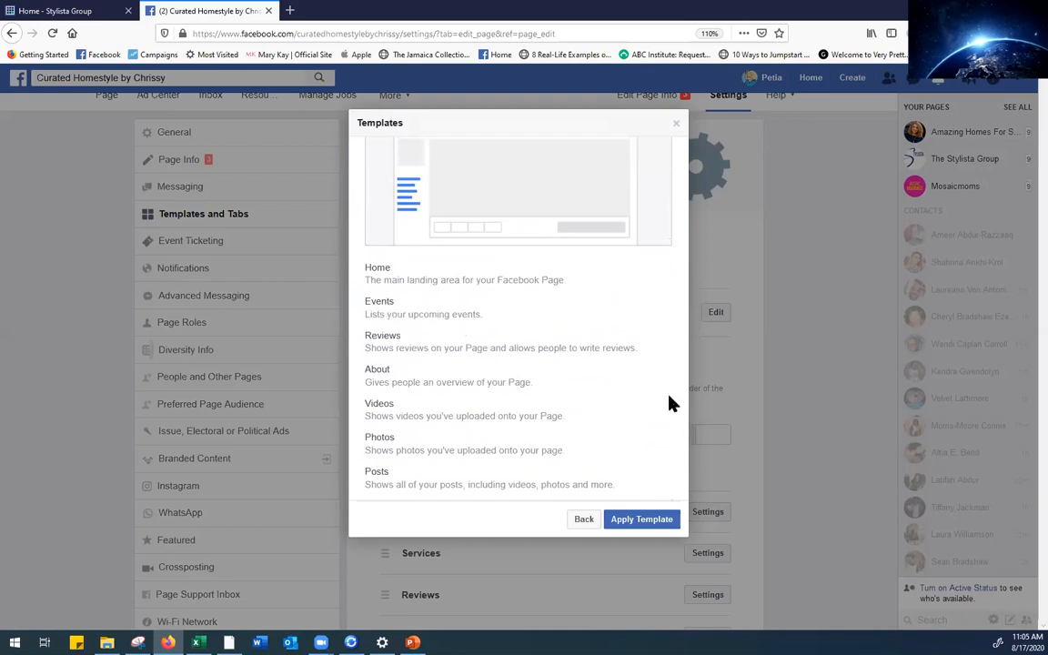
pyautogui.click(583, 520)
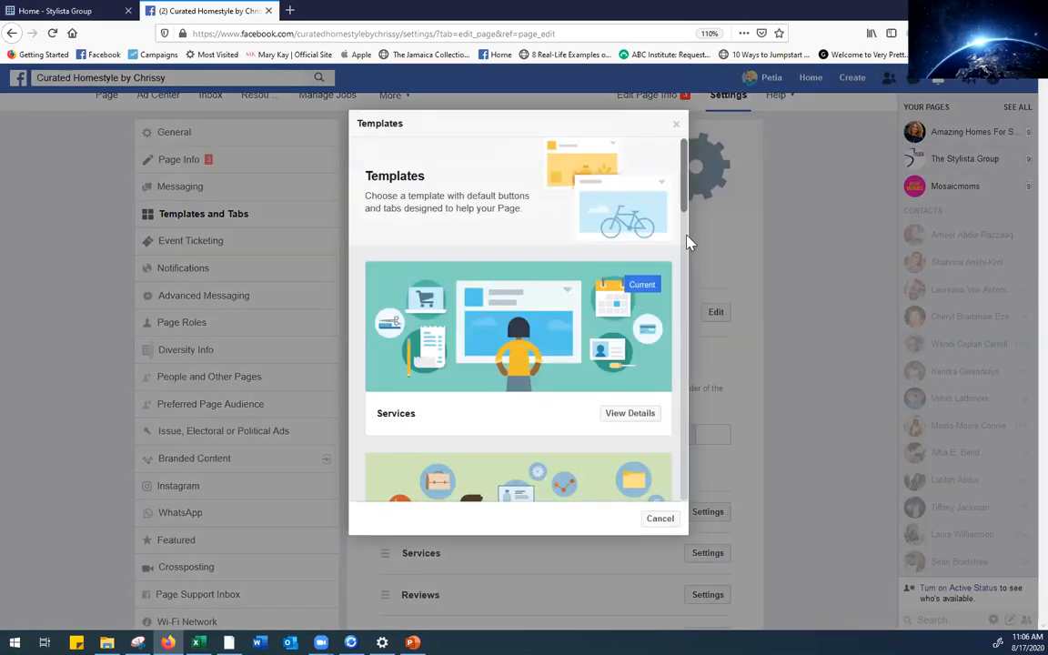
pyautogui.moveTo(685, 204); pyautogui.dragTo(699, 344)
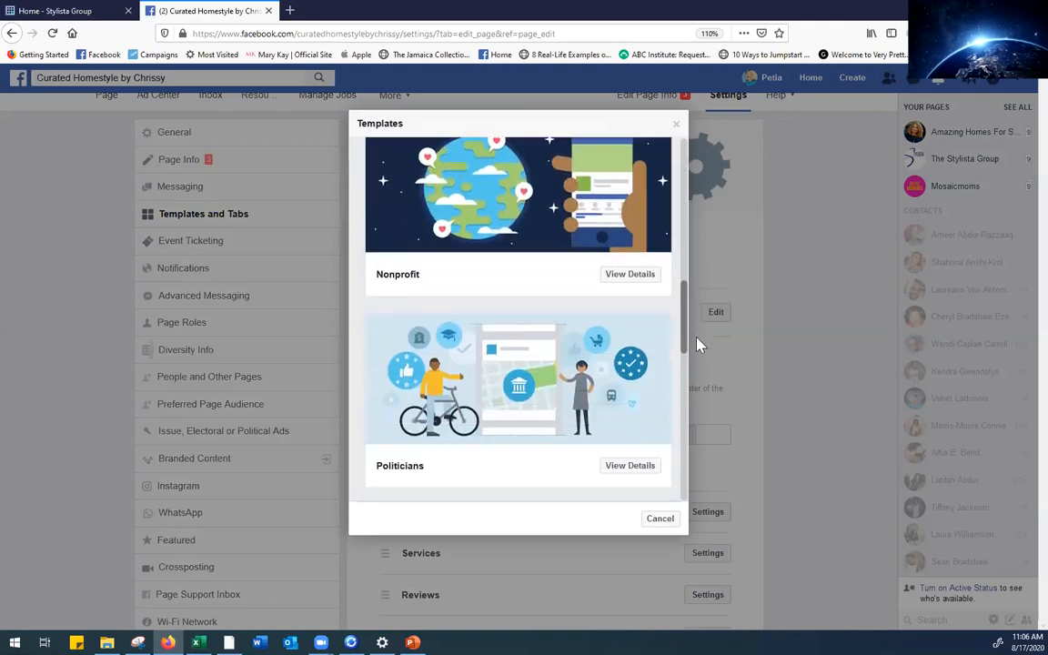
pyautogui.click(629, 273)
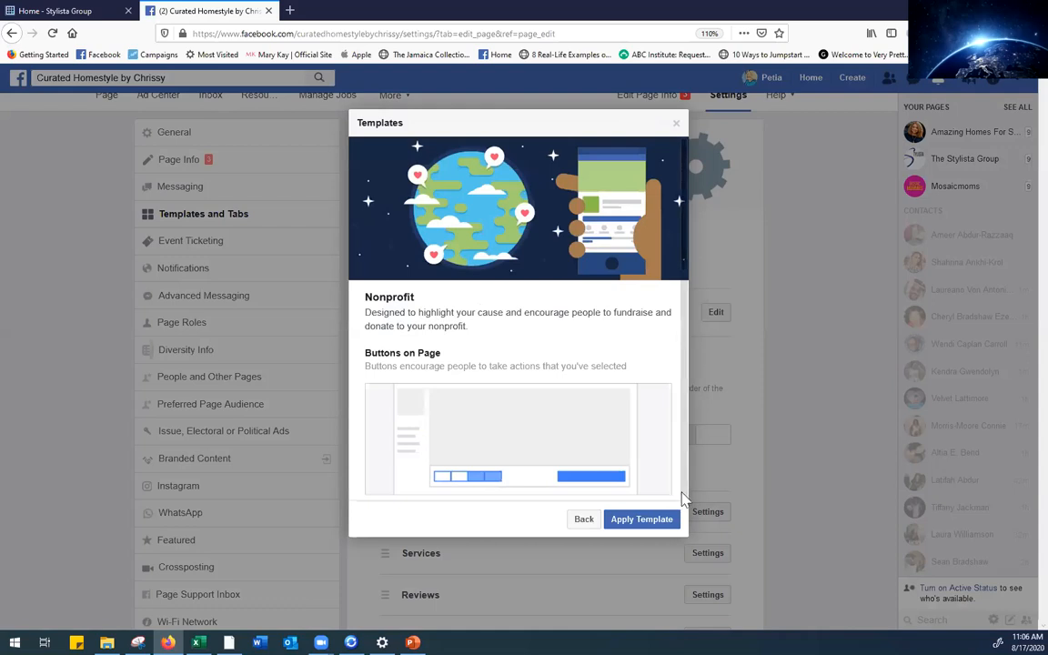
pyautogui.click(584, 522)
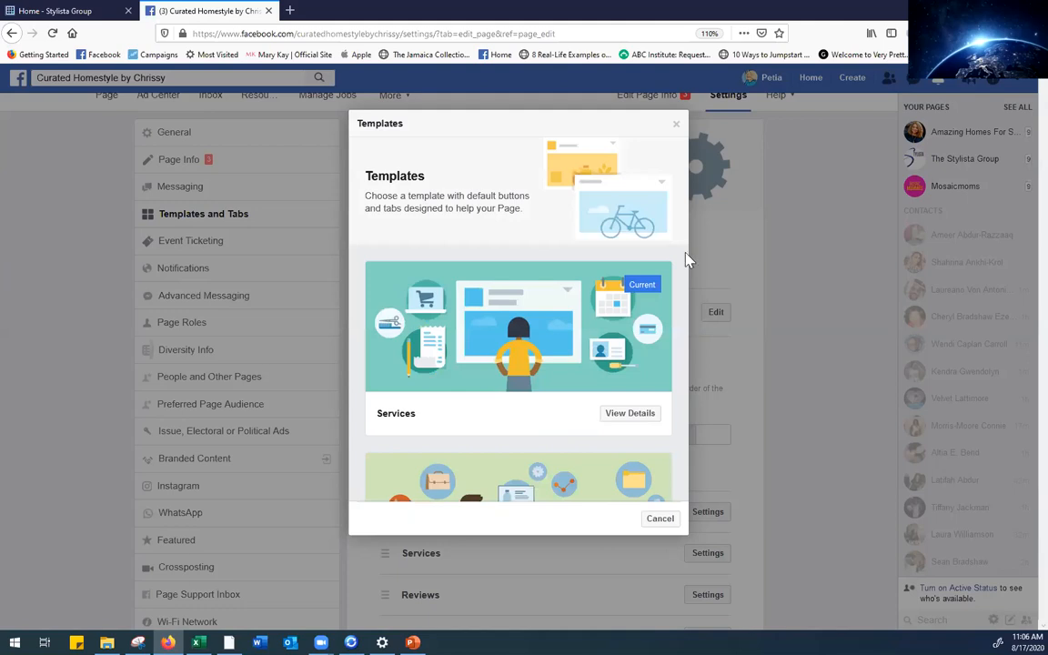
pyautogui.moveTo(686, 207); pyautogui.dragTo(697, 367)
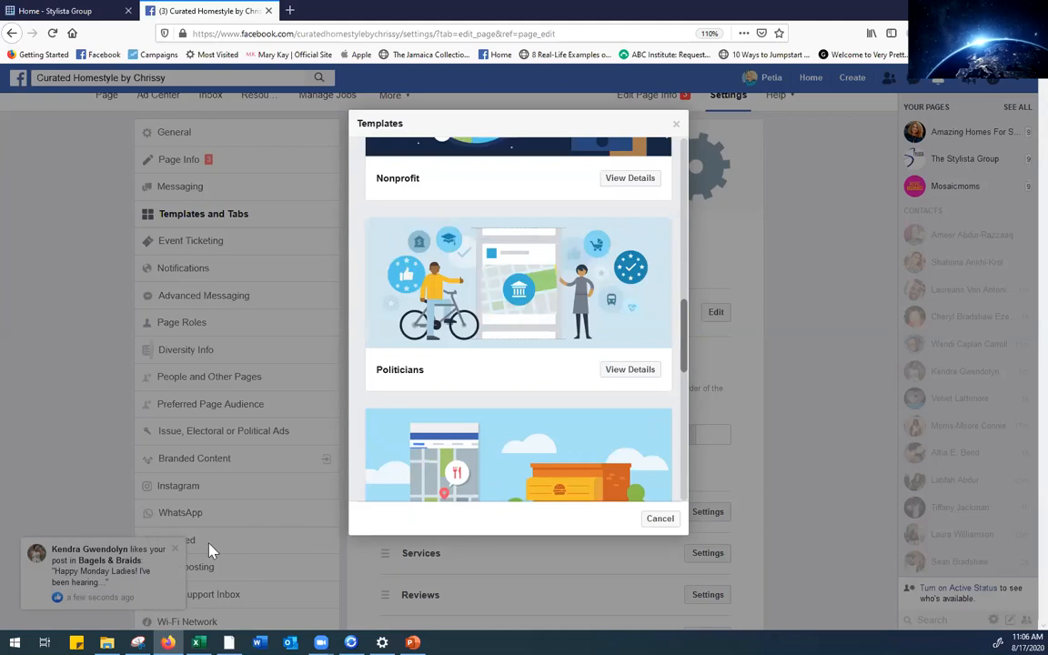
pyautogui.click(174, 549)
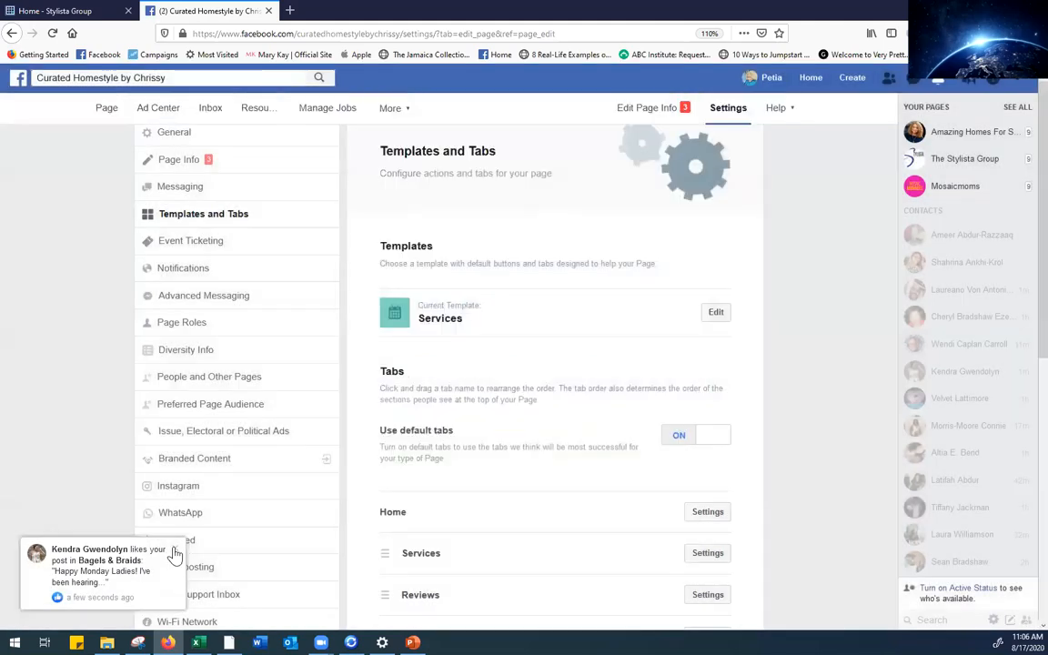
# Browse the templates, view the Politicians template's details, then close the chooser keeping Services
pyautogui.click(716, 315)
pyautogui.moveTo(683, 194); pyautogui.dragTo(689, 359)
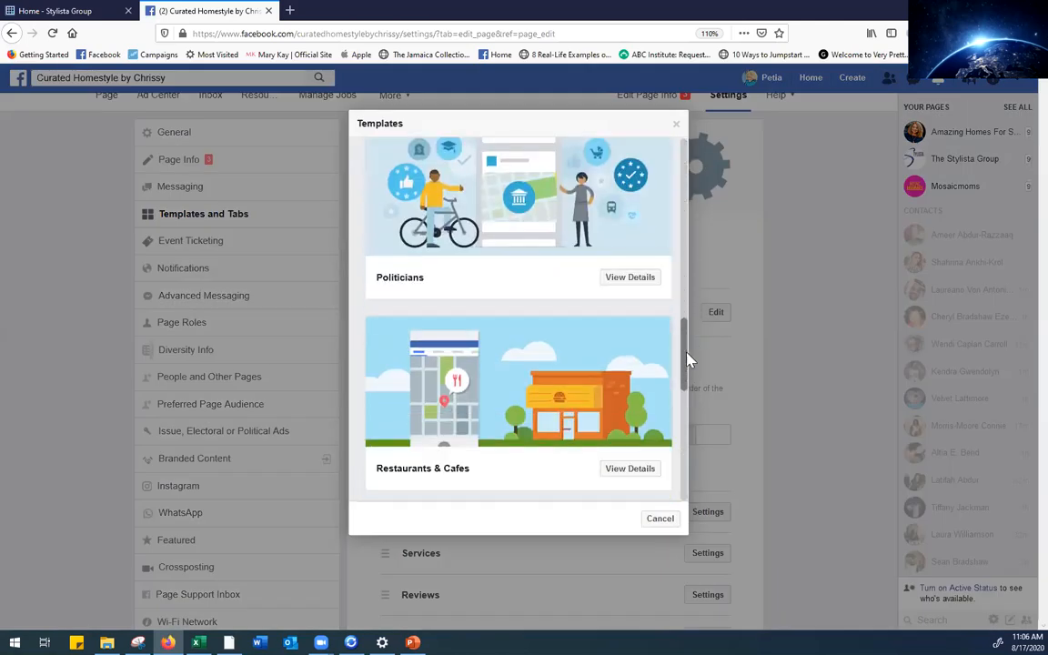
pyautogui.click(640, 283)
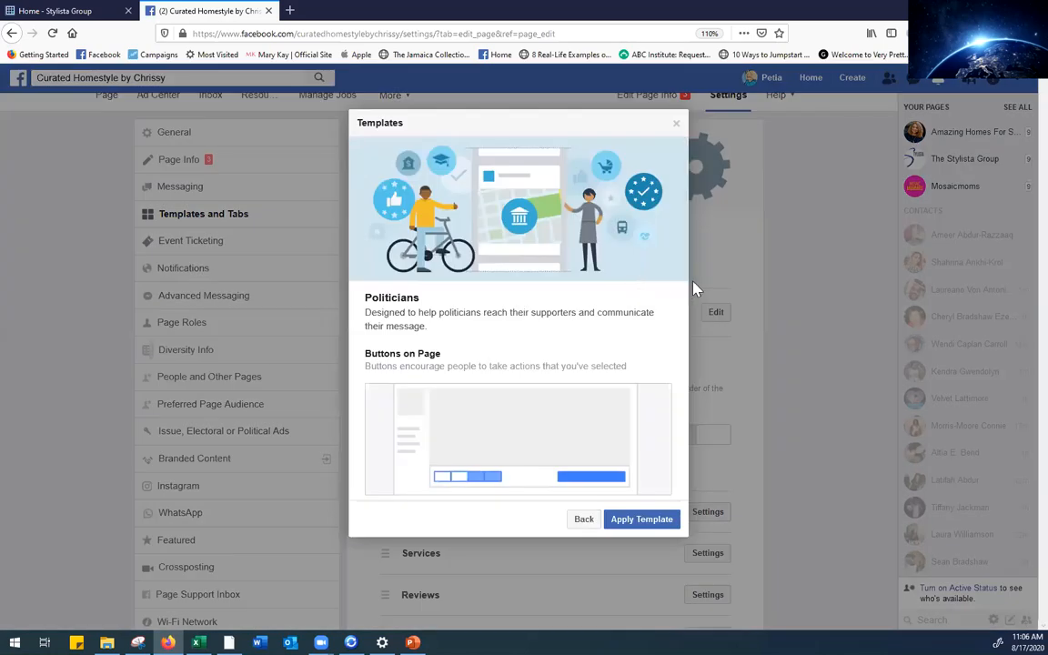
pyautogui.click(583, 520)
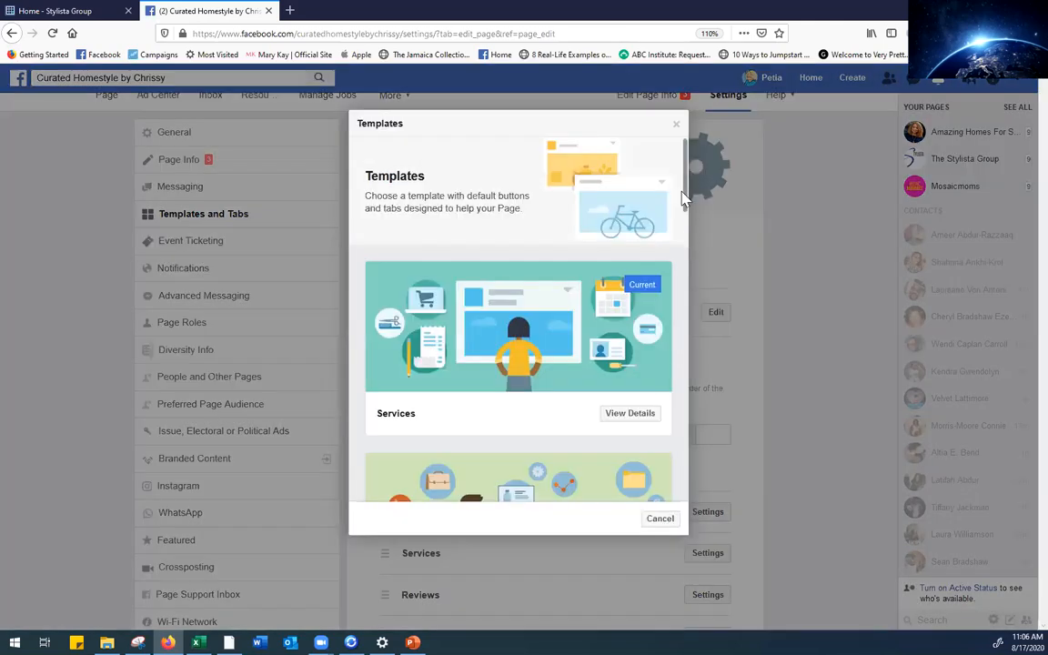
pyautogui.moveTo(684, 198); pyautogui.dragTo(686, 494)
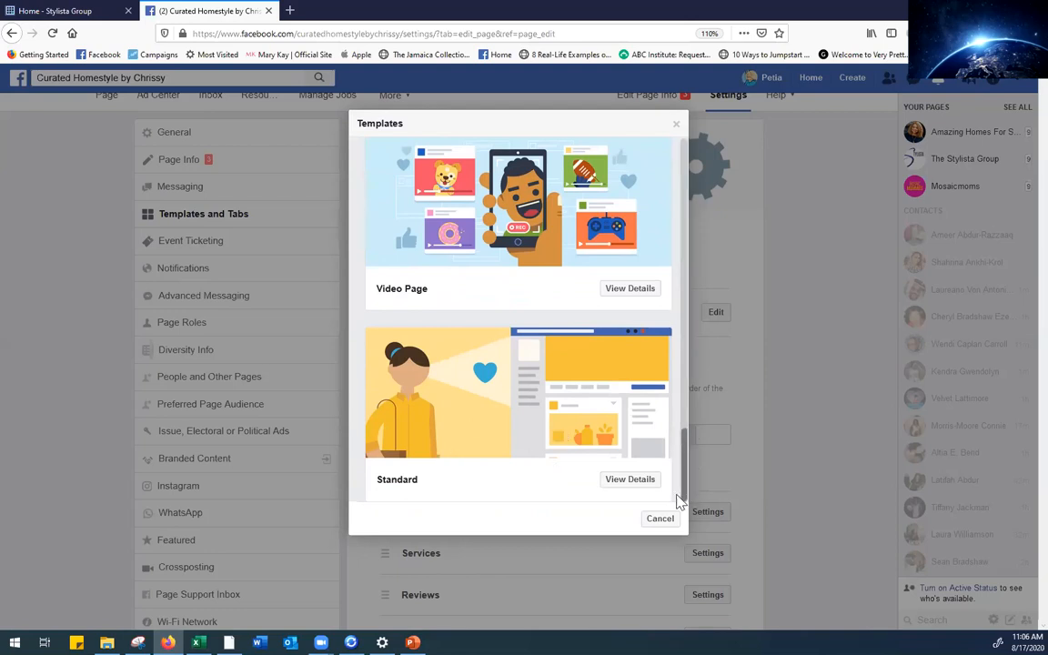
pyautogui.moveTo(685, 496); pyautogui.dragTo(714, 196)
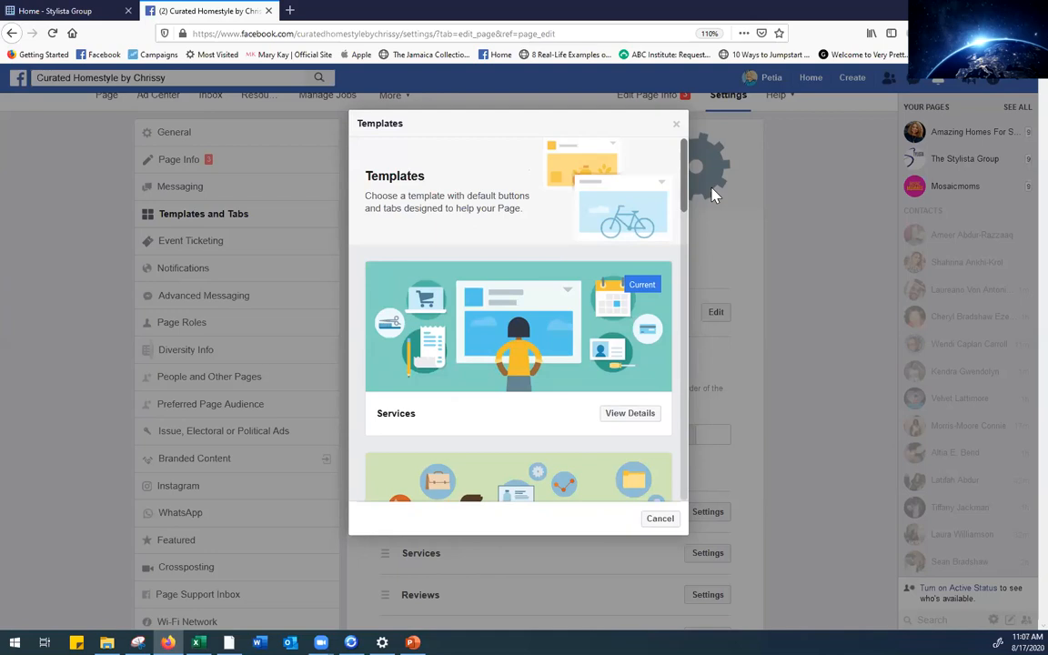
pyautogui.click(676, 125)
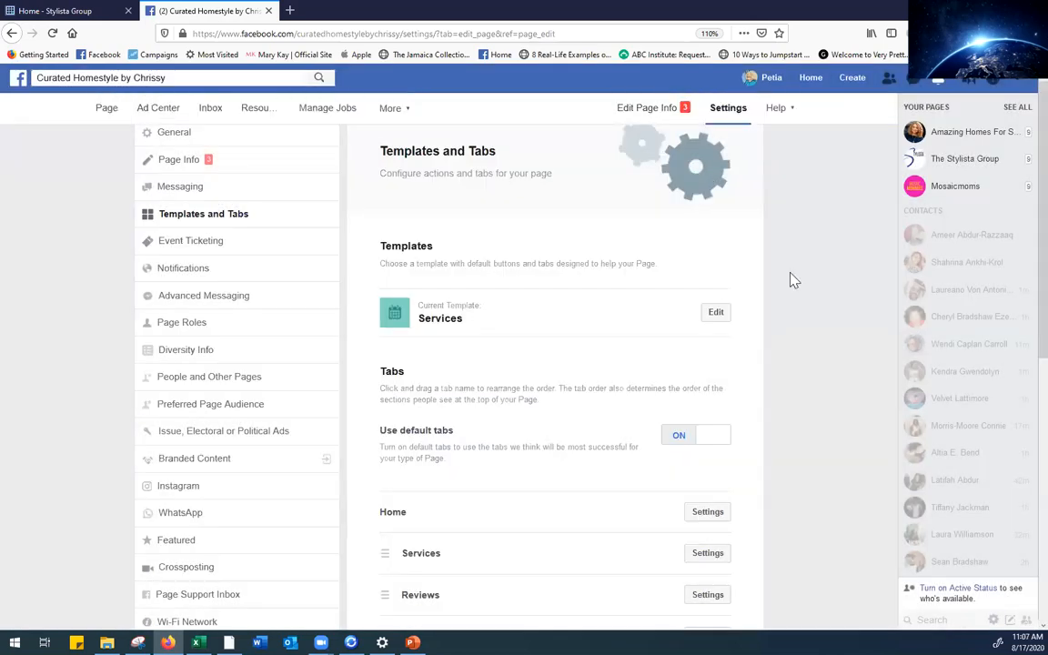
pyautogui.scroll(-1, 1020, 293)
pyautogui.scroll(-7, 1021, 293)
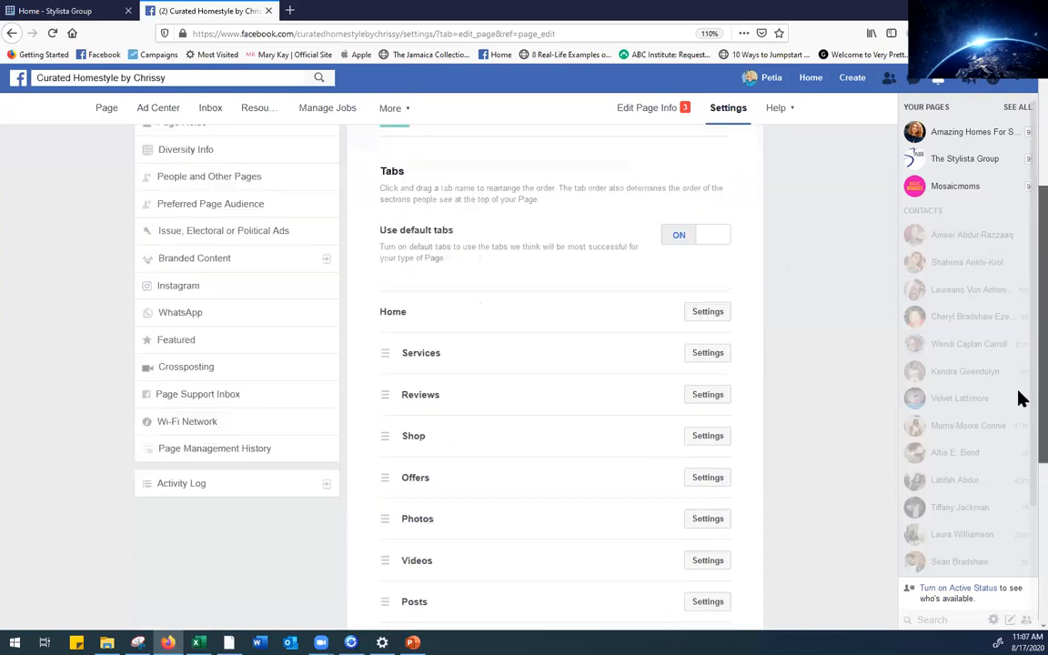
pyautogui.scroll(5, 1022, 374)
pyautogui.scroll(3, 1020, 316)
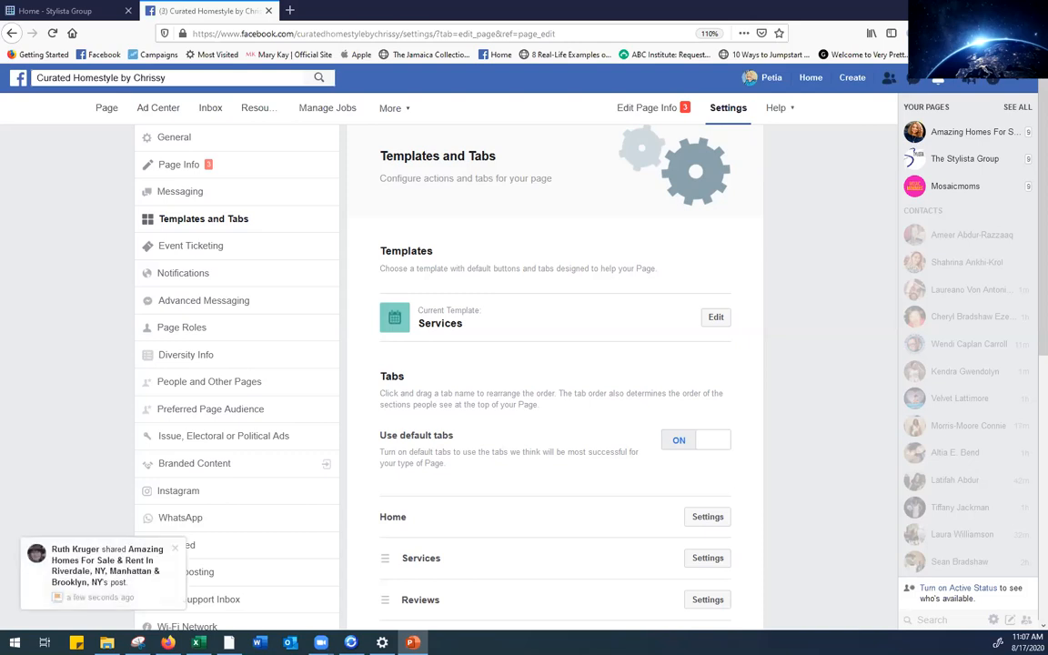
pyautogui.click(173, 549)
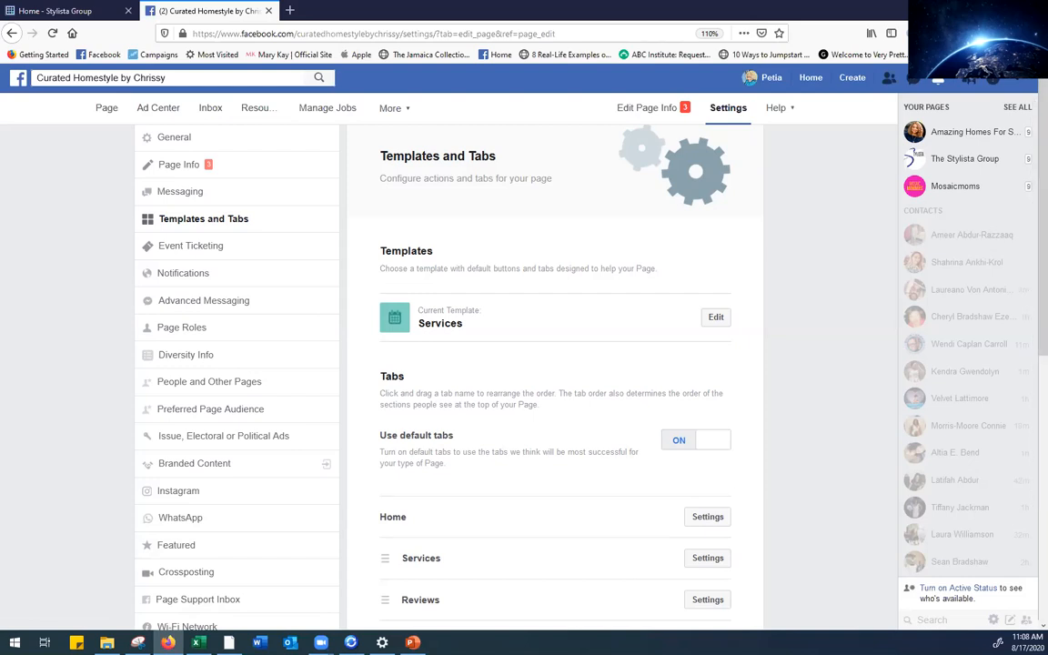
pyautogui.hotkey('alt', 'Tab')
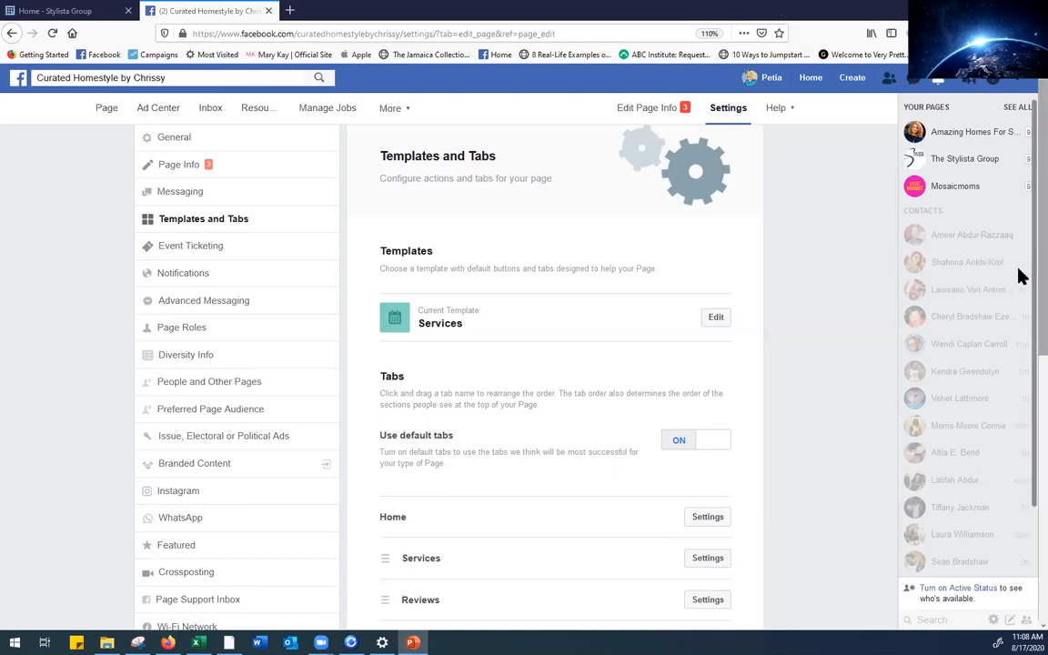
# Return to the Curated Homestyle by Chrissy page and start adding an action button
pyautogui.click(107, 111)
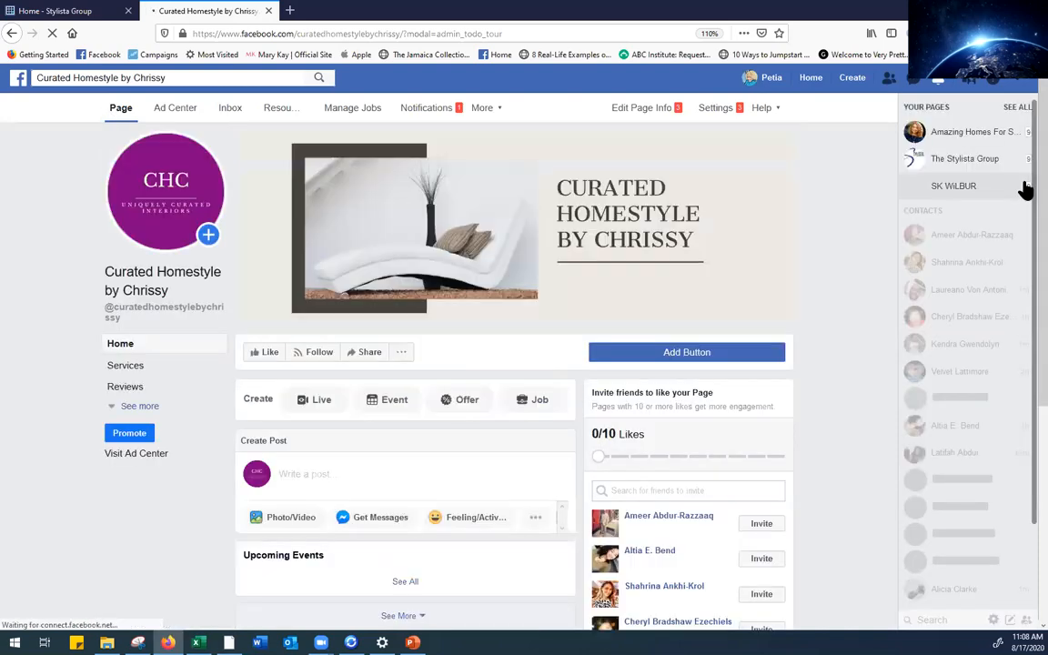
pyautogui.moveTo(1042, 167); pyautogui.dragTo(1043, 208)
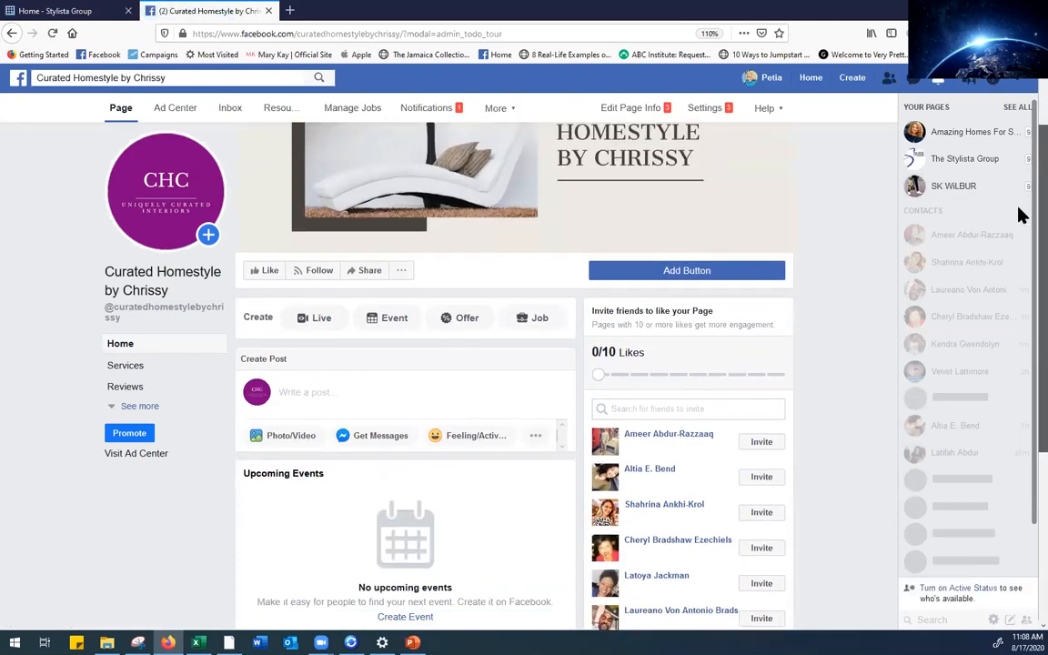
pyautogui.click(681, 274)
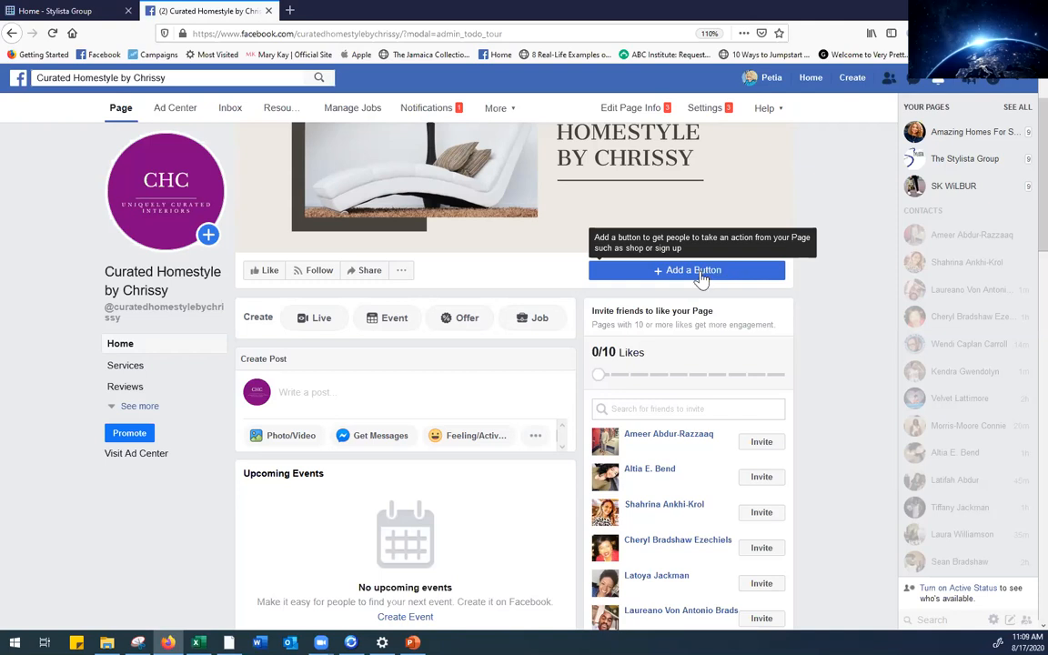
pyautogui.click(700, 273)
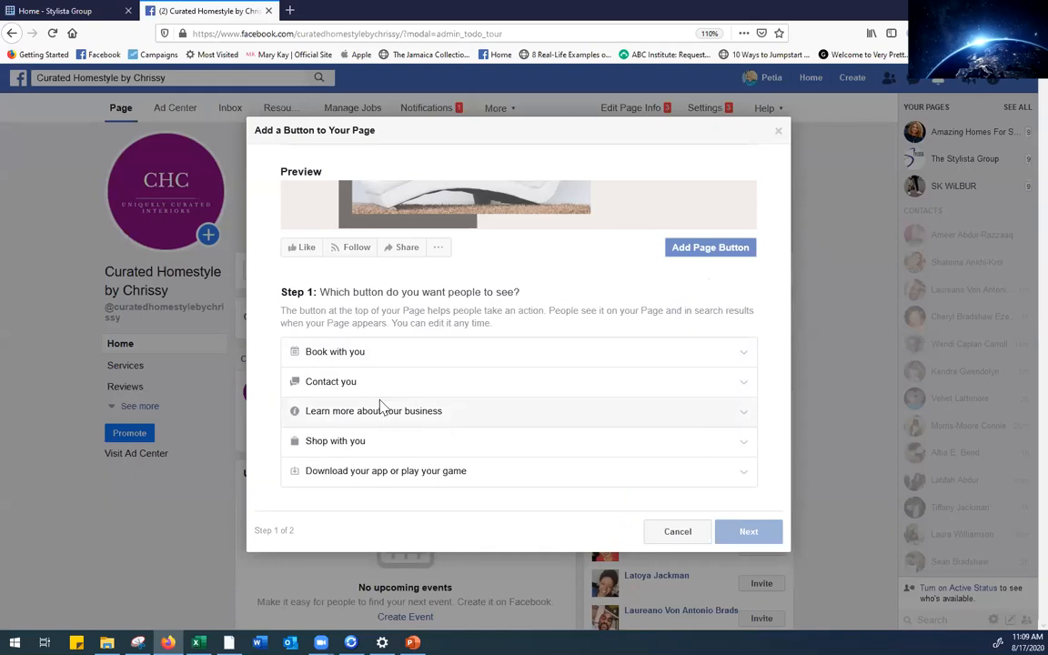
pyautogui.click(741, 364)
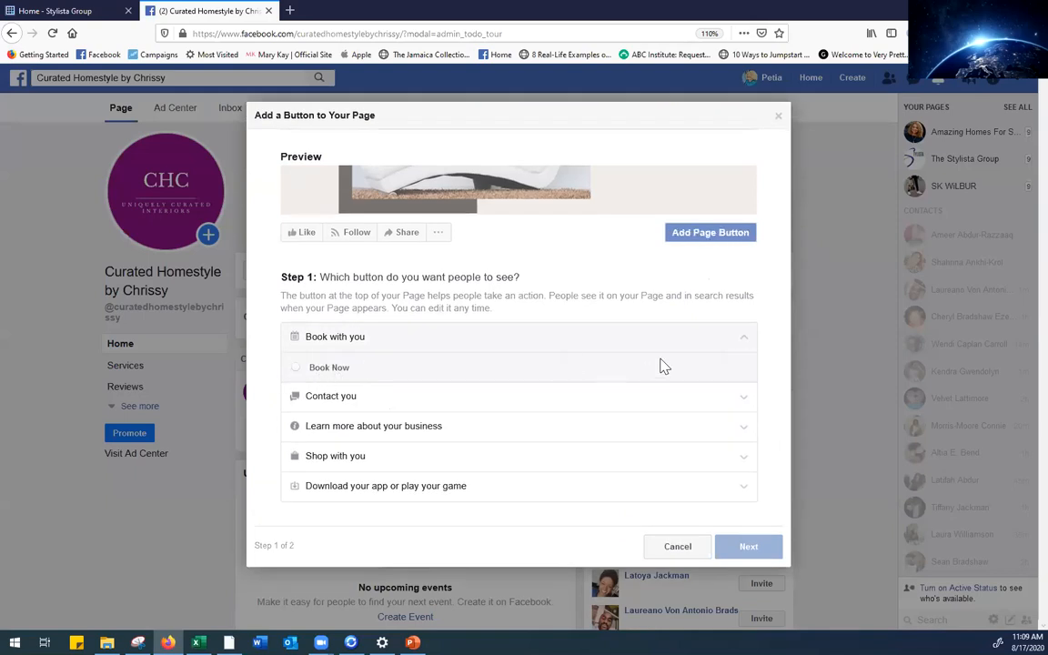
pyautogui.click(746, 405)
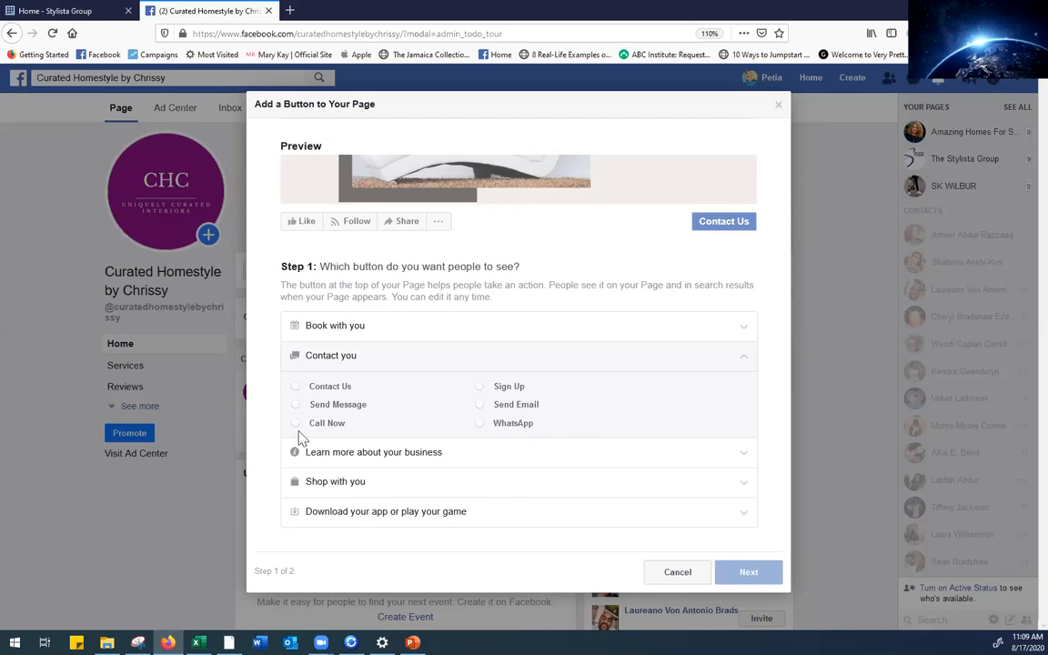
pyautogui.click(741, 462)
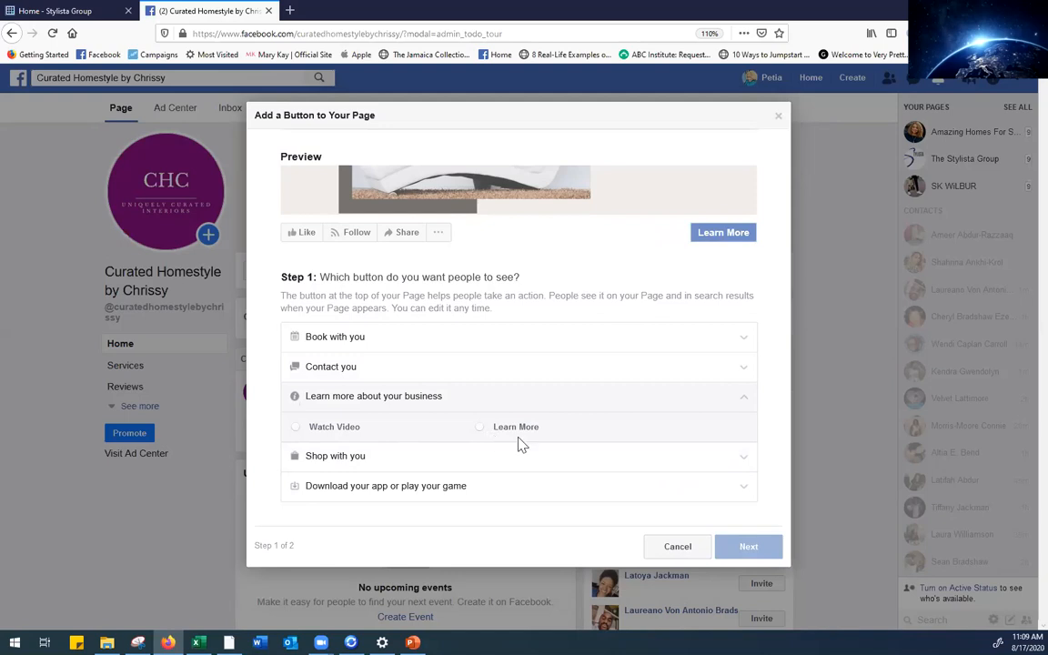
pyautogui.click(747, 463)
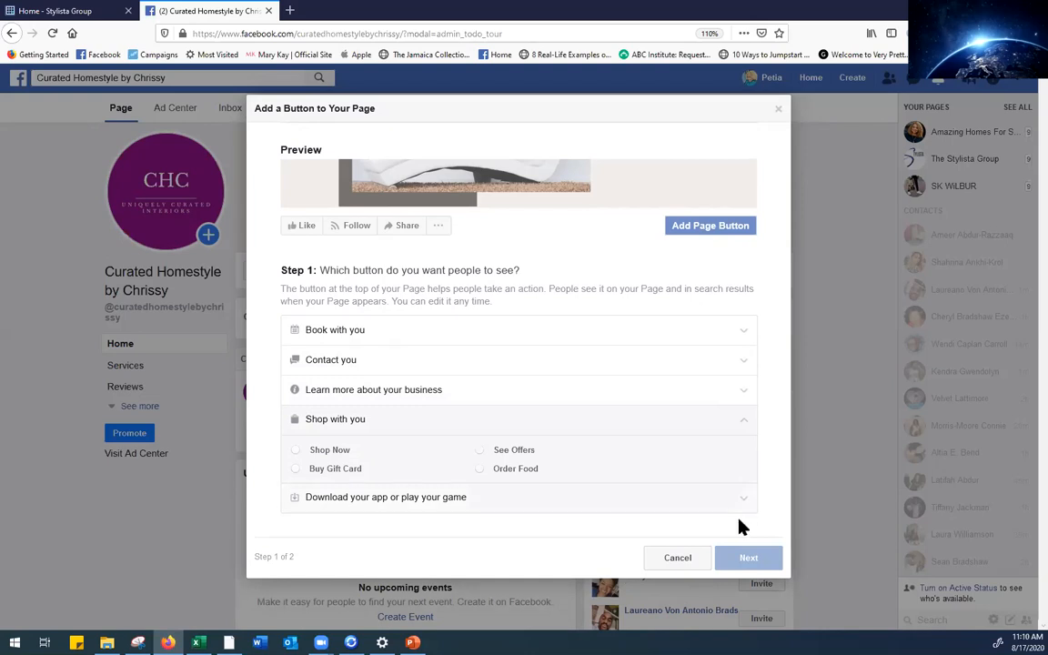
pyautogui.click(746, 502)
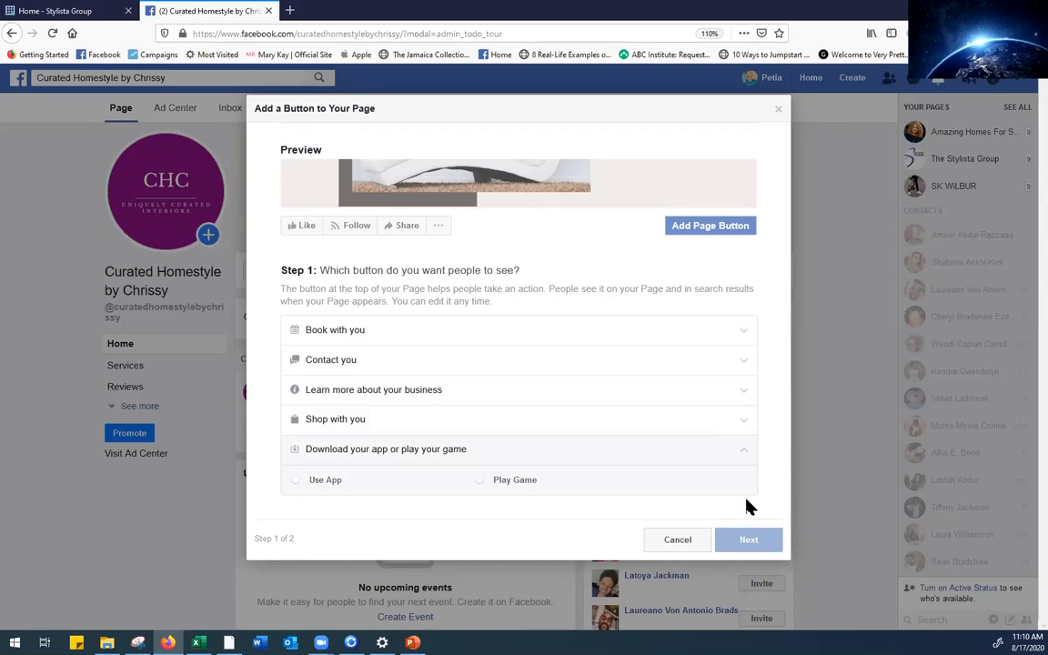
pyautogui.click(678, 544)
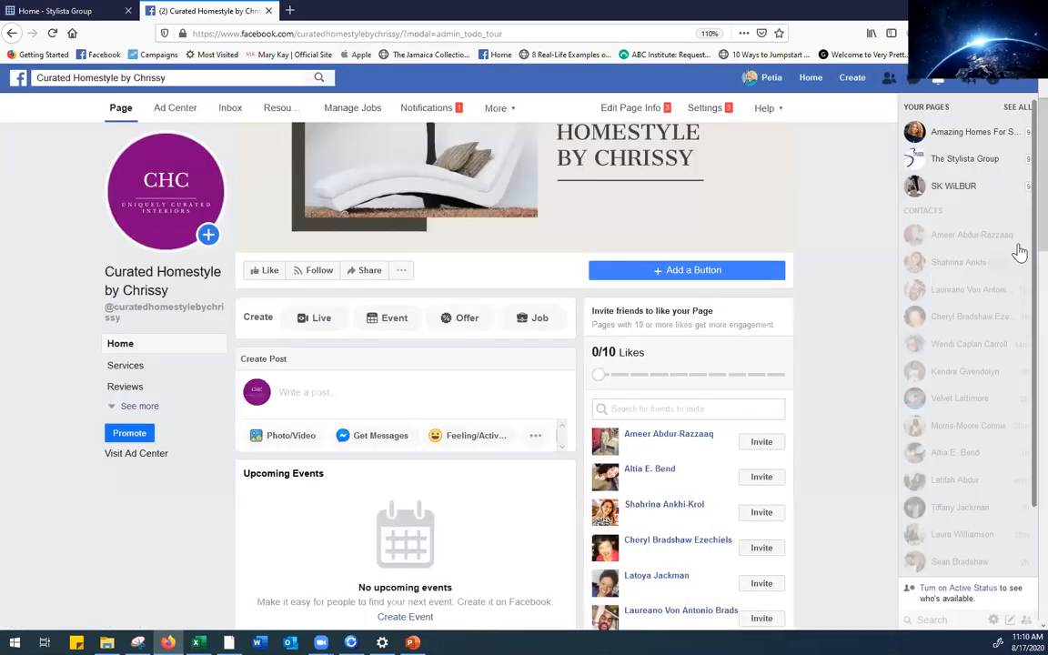
# Scroll the business page to the Posts section with the updated business hours post and the Page Transparency box
pyautogui.scroll(2, 1019, 227)
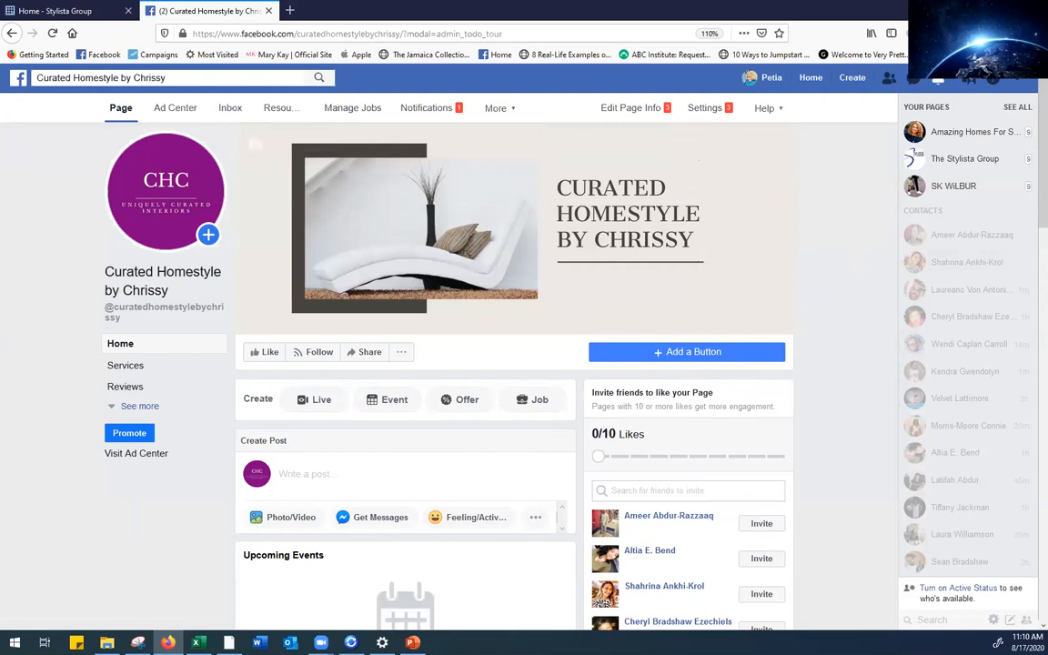
pyautogui.hotkey('alt', 'Tab')
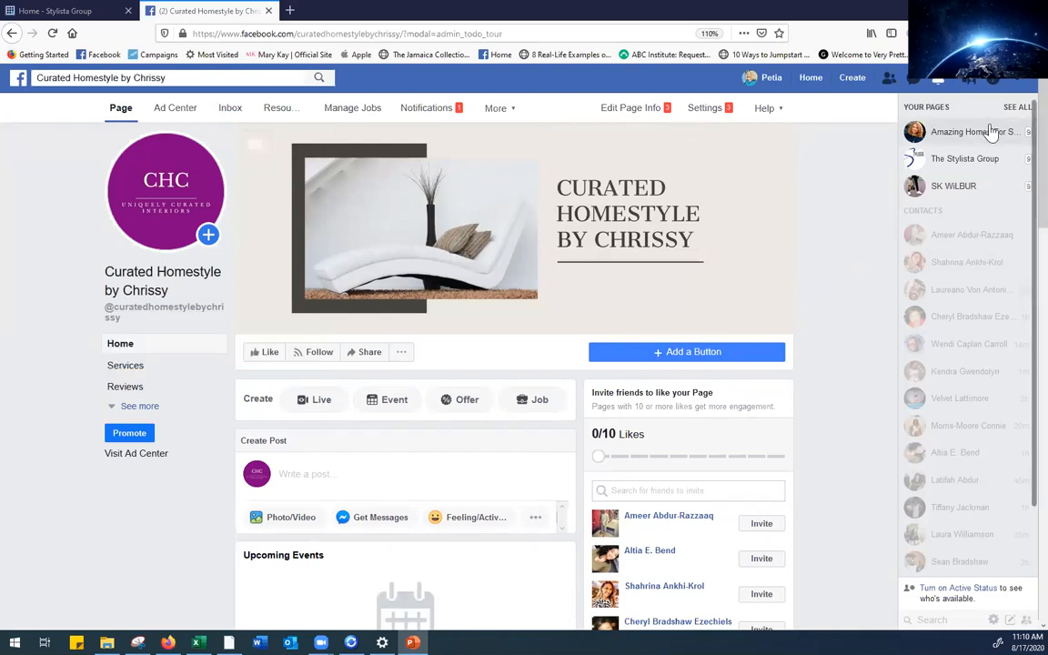
pyautogui.scroll(-3, 1019, 145)
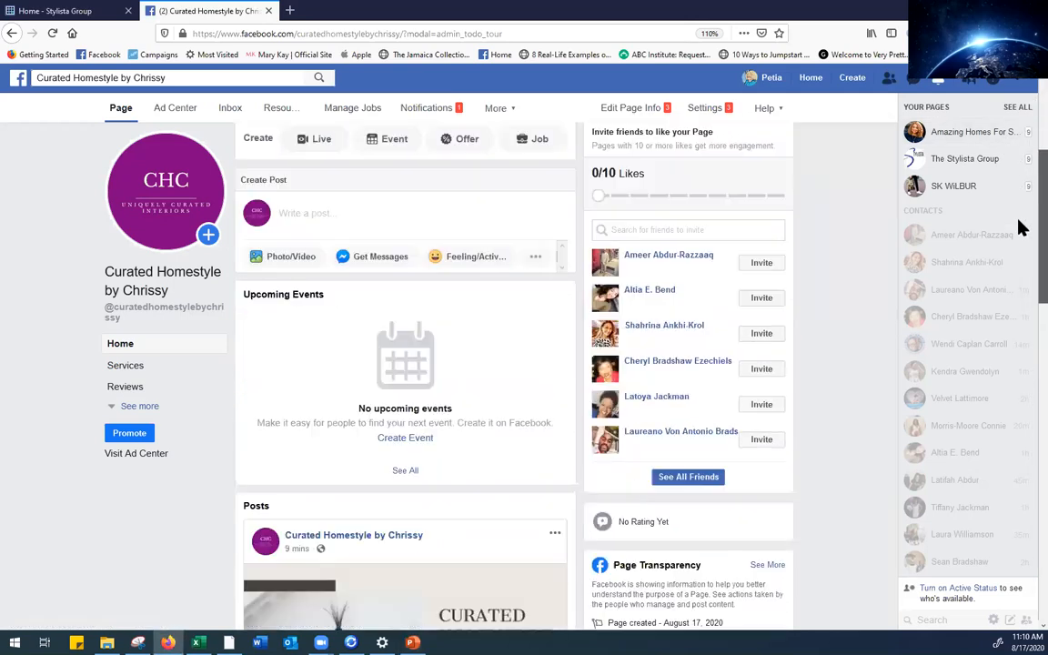
pyautogui.scroll(-3, 1020, 227)
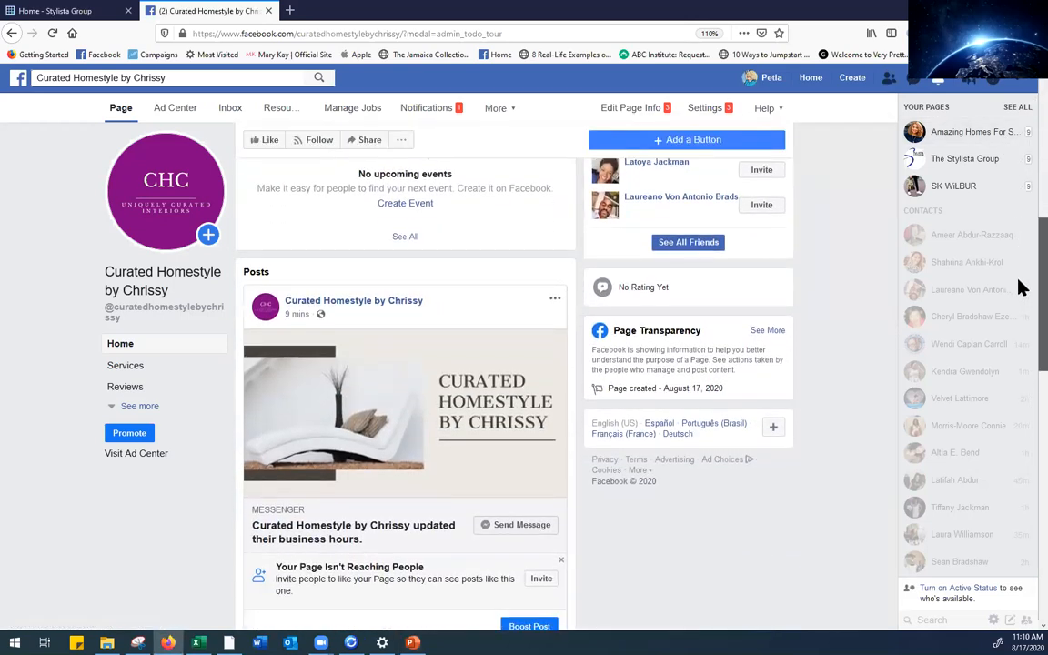
pyautogui.scroll(5, 1020, 273)
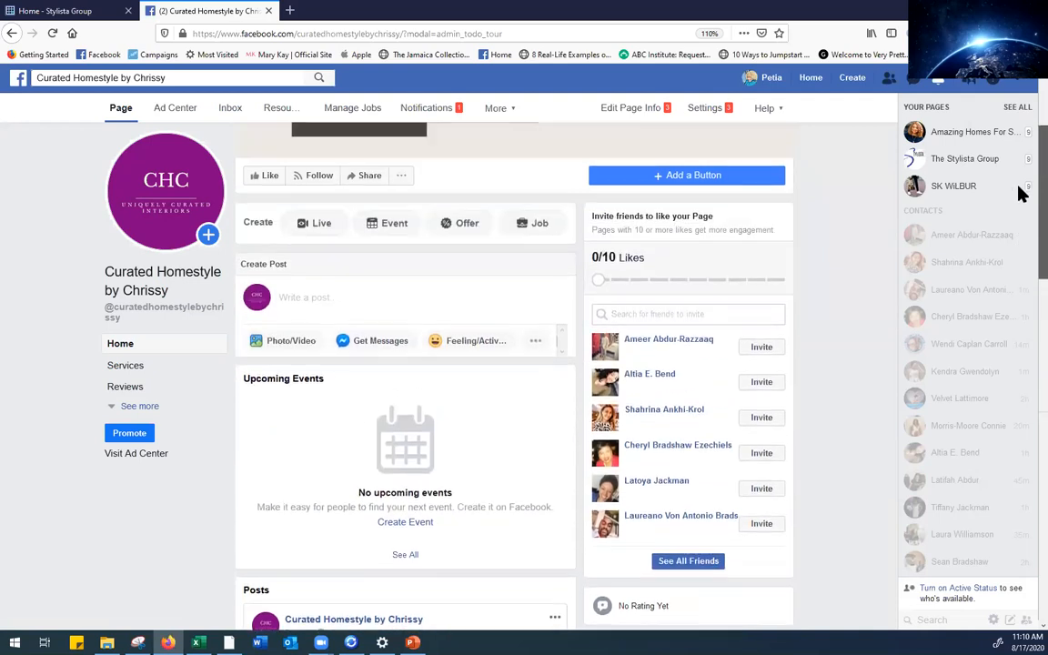
pyautogui.scroll(1, 1020, 186)
pyautogui.scroll(-4, 1021, 209)
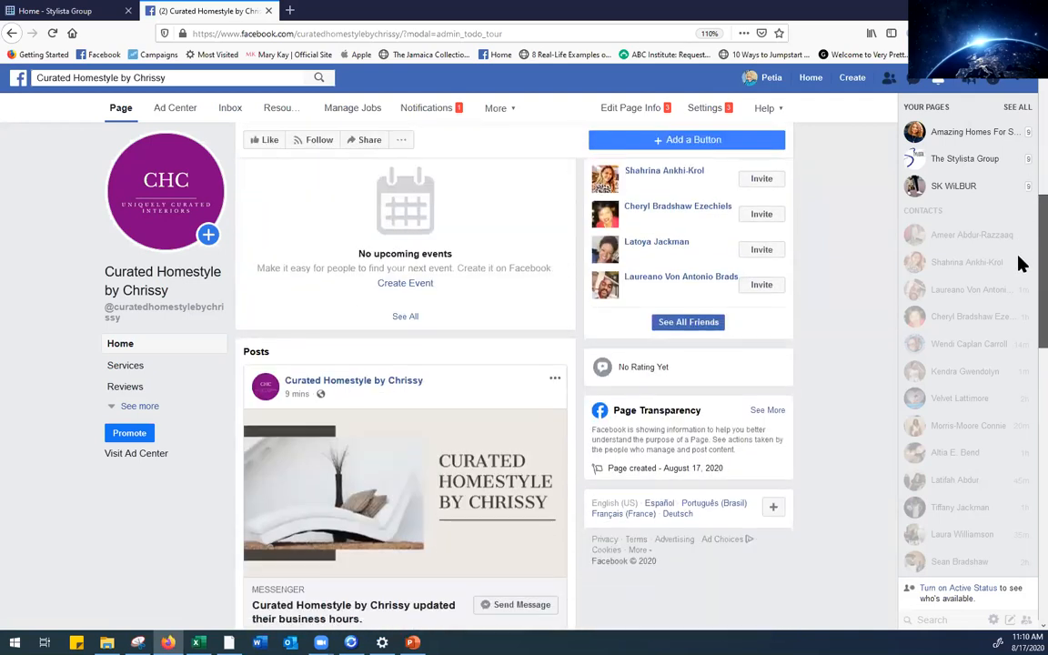
pyautogui.scroll(-2, 1019, 273)
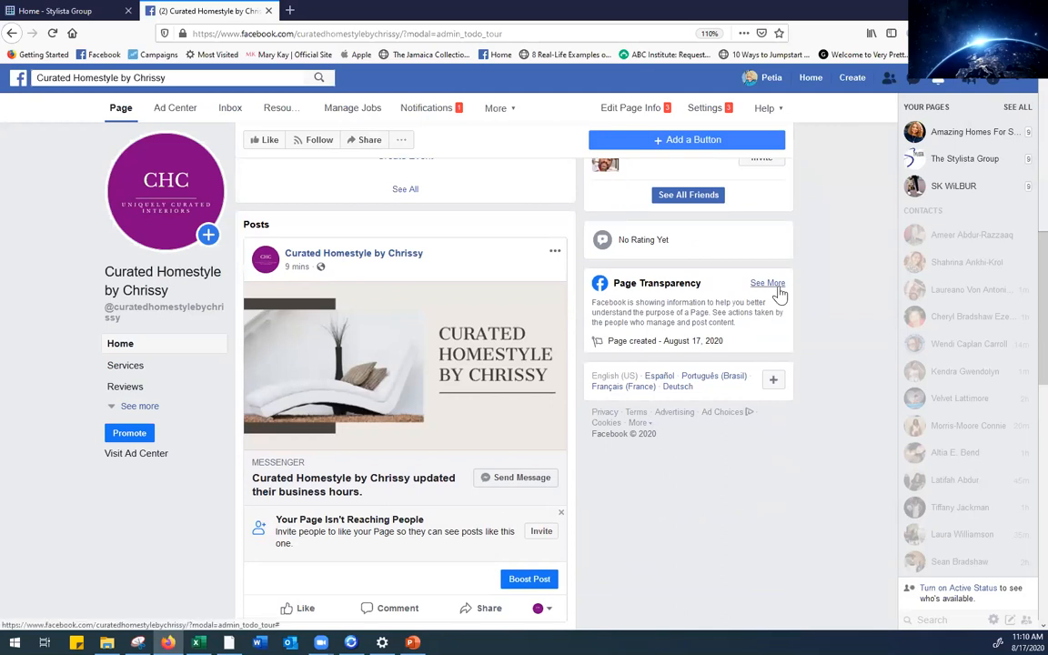
# Review Page Transparency, checking Page History (created August 17, 2020, no ads), then close it
pyautogui.click(778, 289)
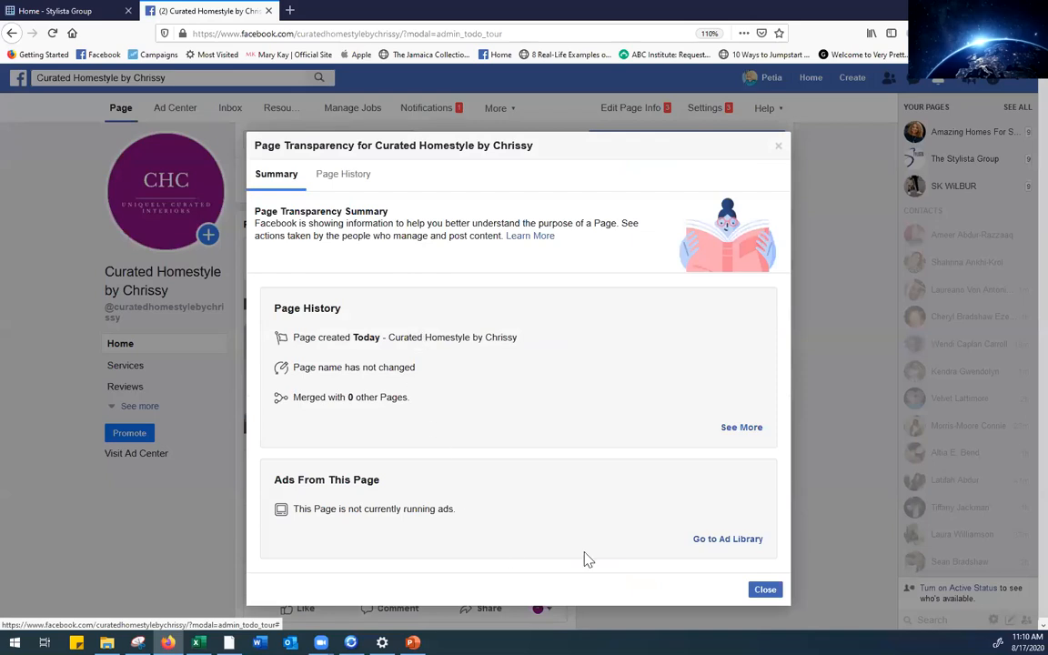
pyautogui.click(355, 176)
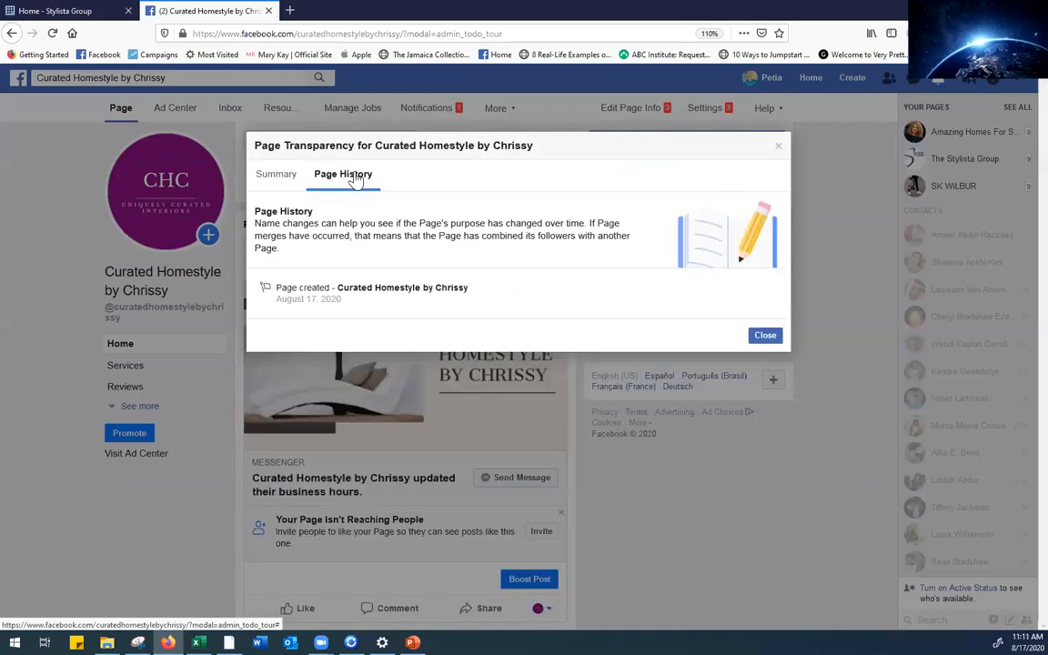
pyautogui.click(278, 181)
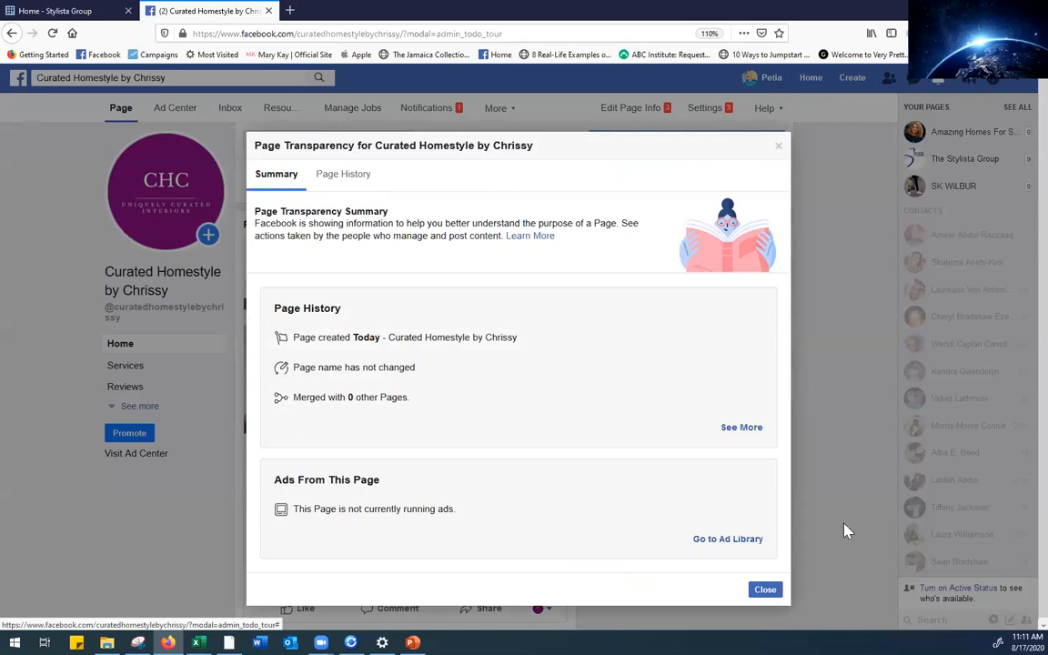
pyautogui.click(765, 590)
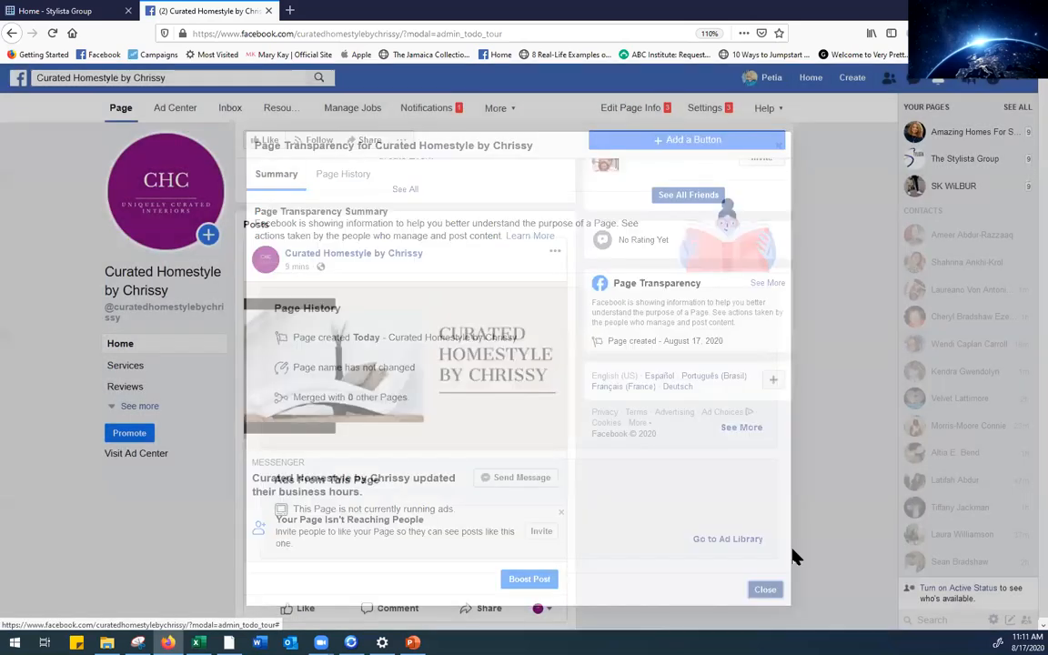
pyautogui.click(1042, 394)
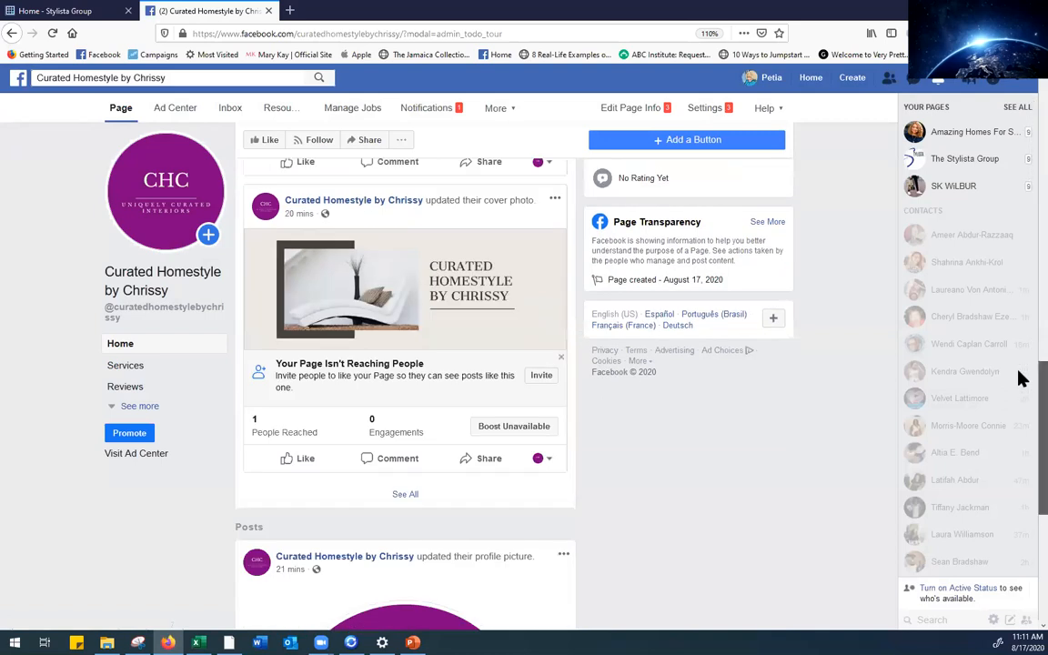
pyautogui.scroll(2, 1020, 379)
pyautogui.scroll(7, 1021, 345)
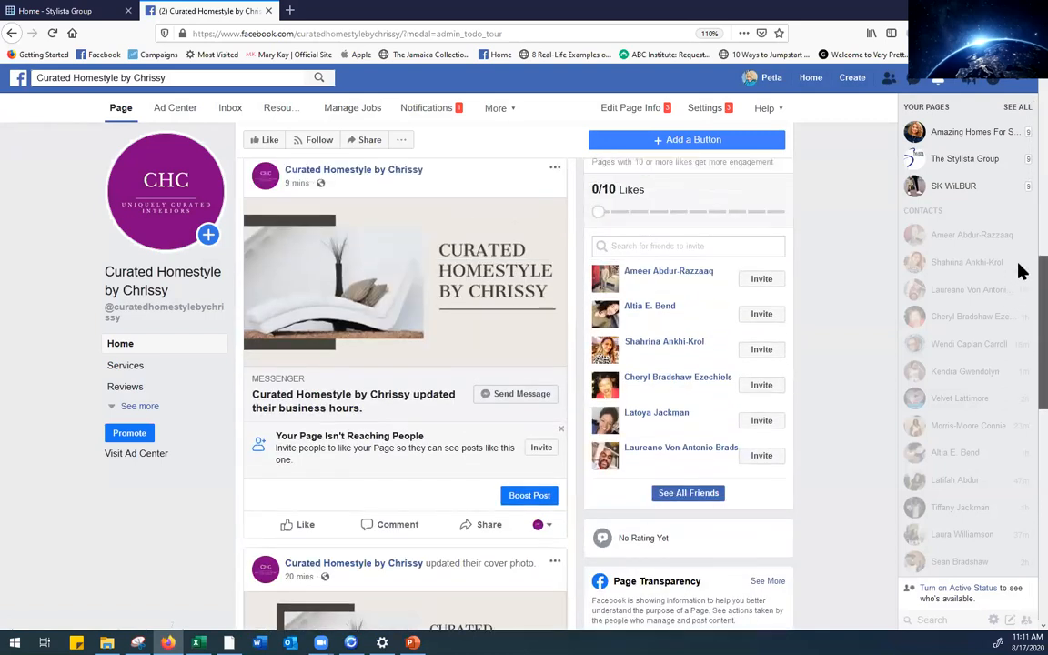
pyautogui.scroll(-2, 1020, 236)
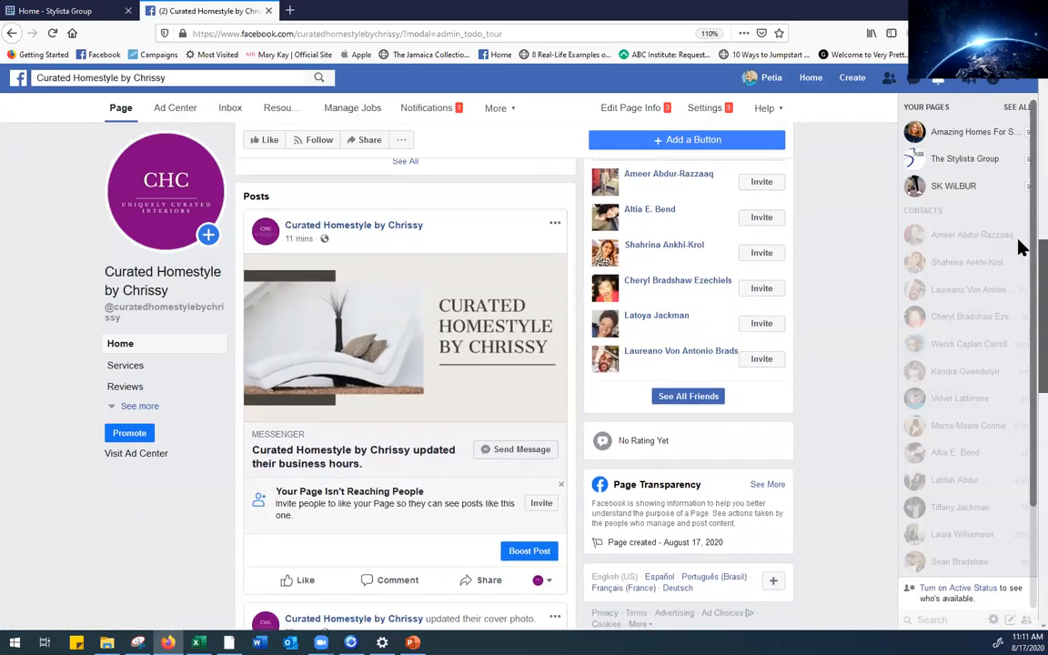
pyautogui.scroll(5, 1022, 246)
pyautogui.scroll(2, 1022, 145)
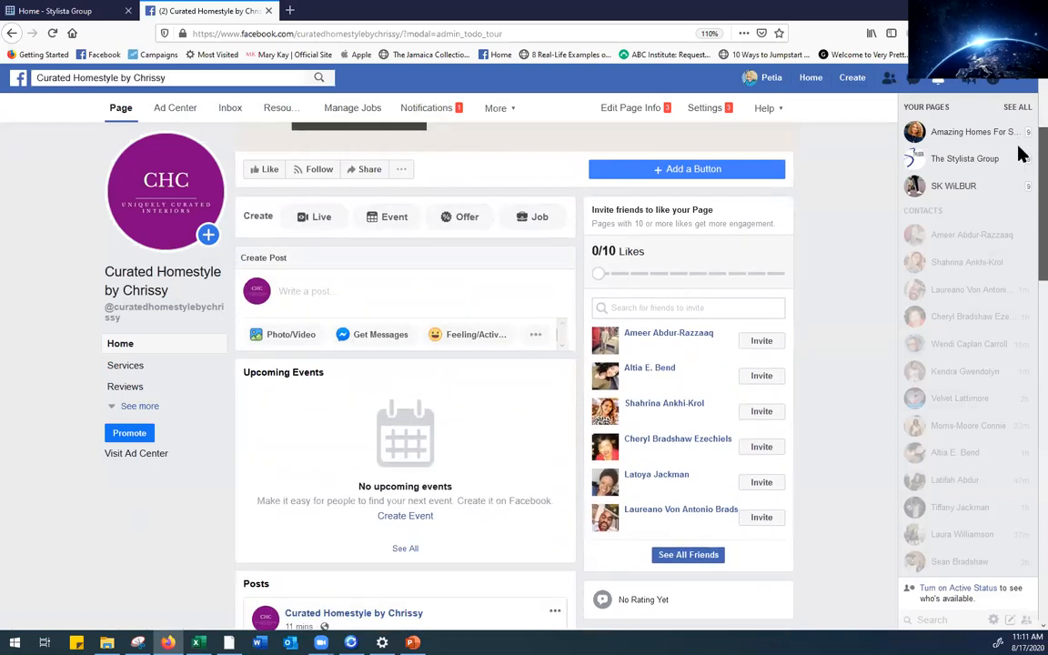
pyautogui.scroll(-8, 1023, 210)
pyautogui.scroll(-12, 1022, 304)
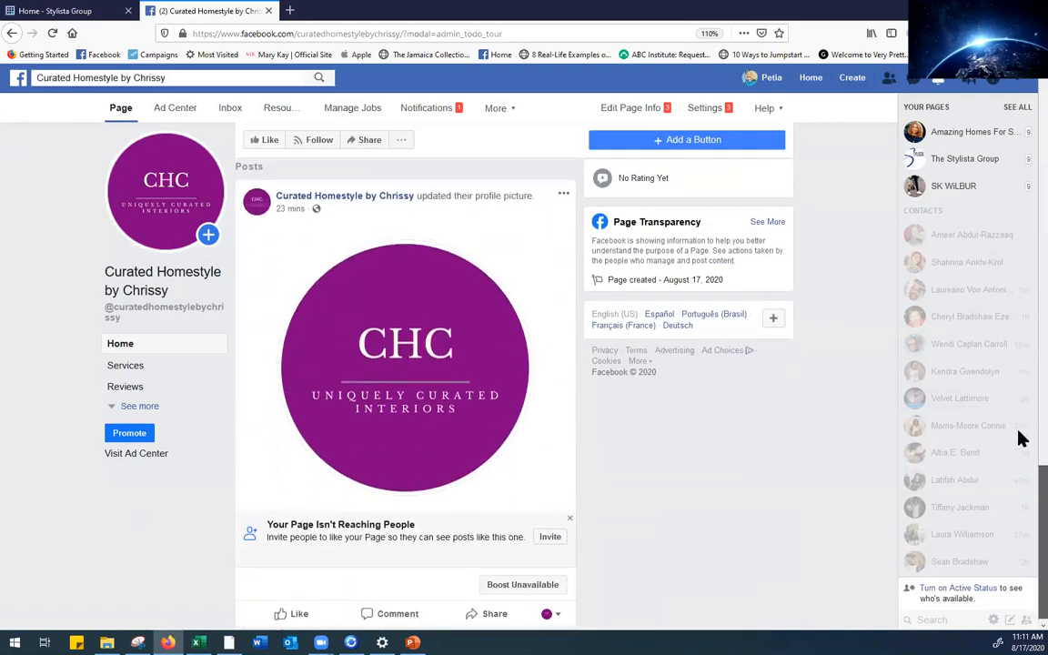
pyautogui.scroll(4, 1020, 455)
pyautogui.scroll(5, 1020, 411)
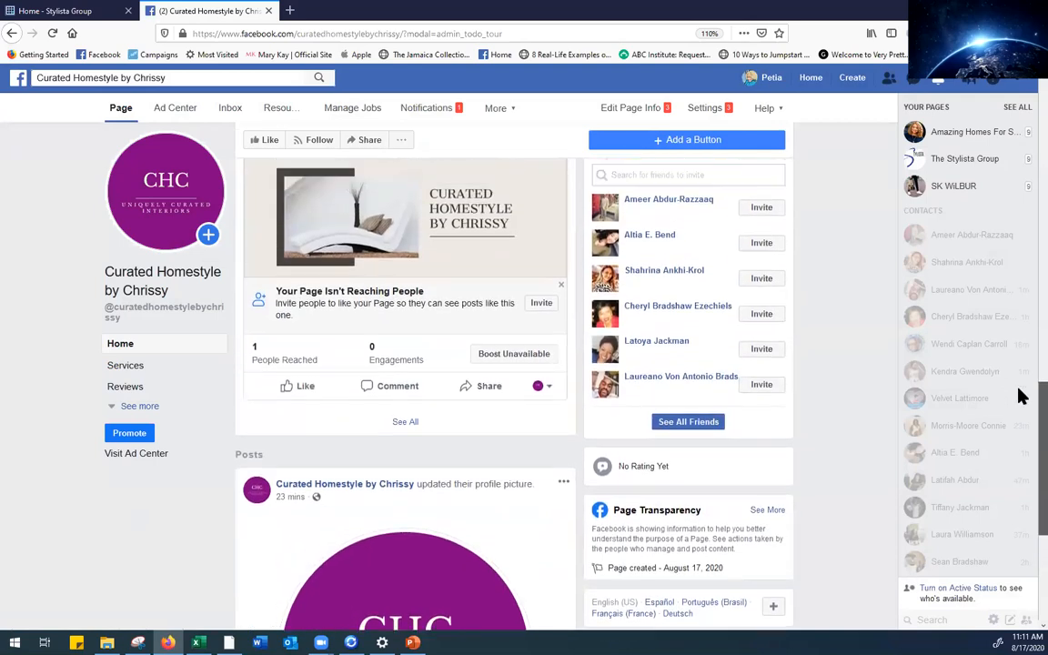
pyautogui.scroll(6, 1018, 336)
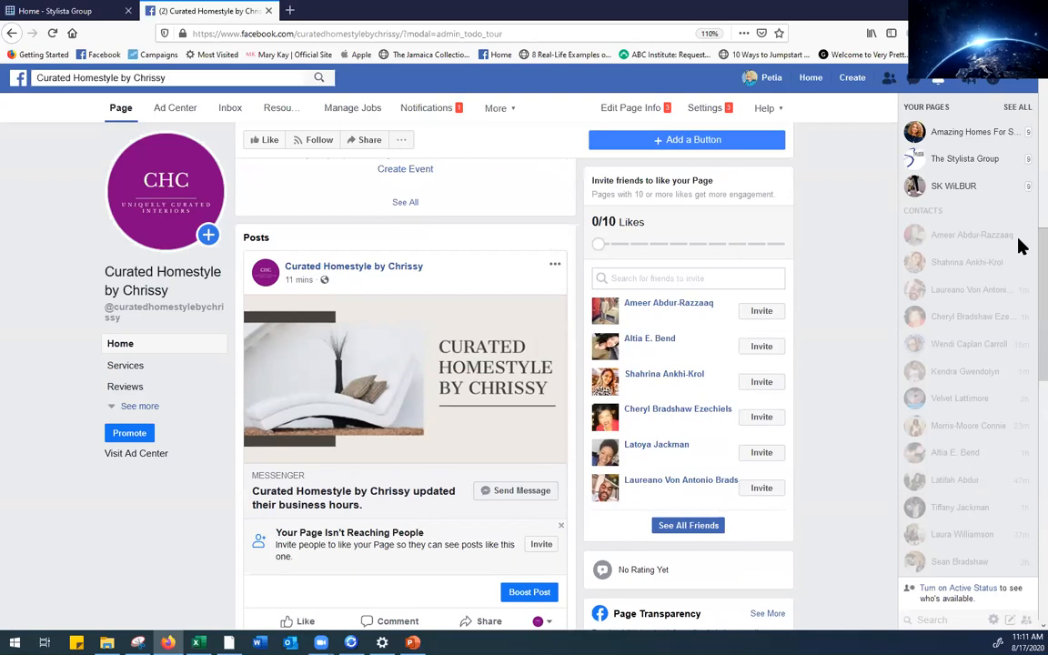
pyautogui.scroll(4, 1019, 213)
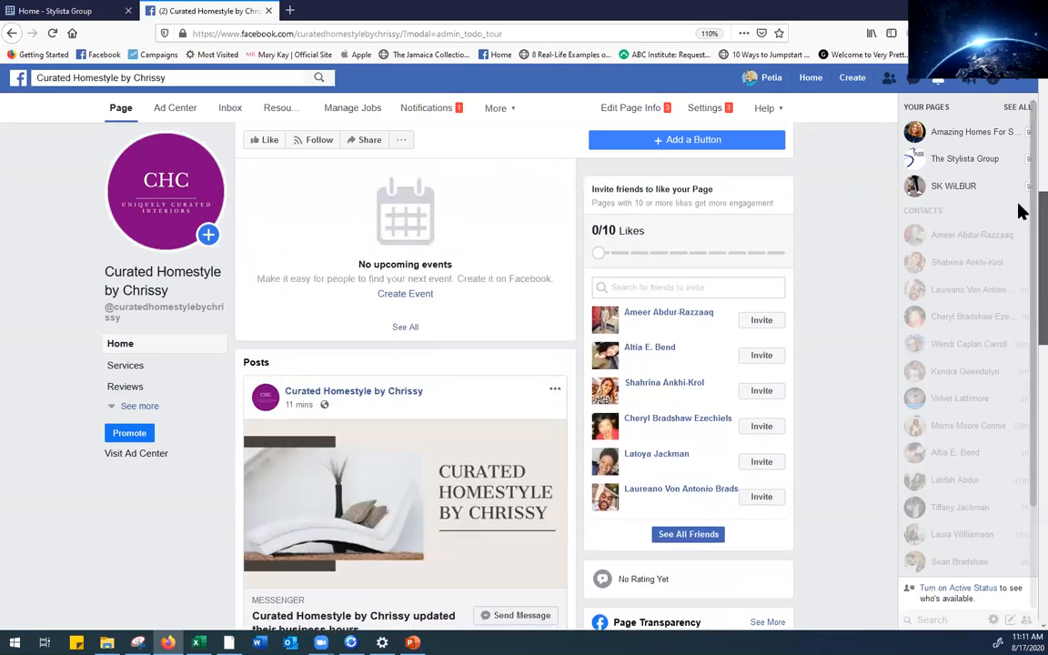
pyautogui.scroll(4, 1020, 188)
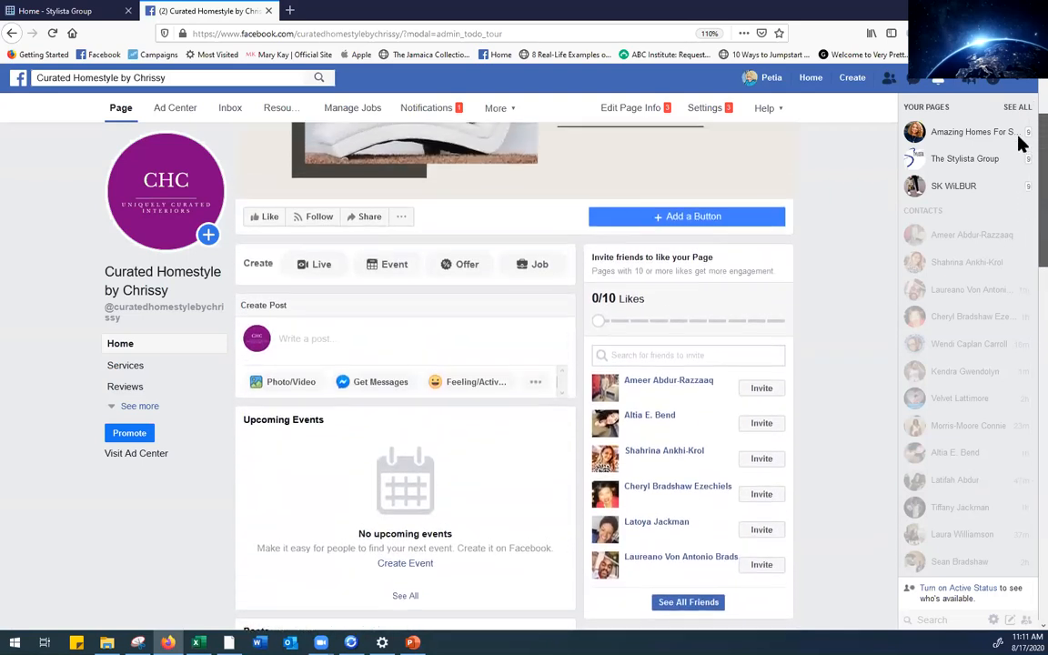
pyautogui.scroll(1, 1020, 136)
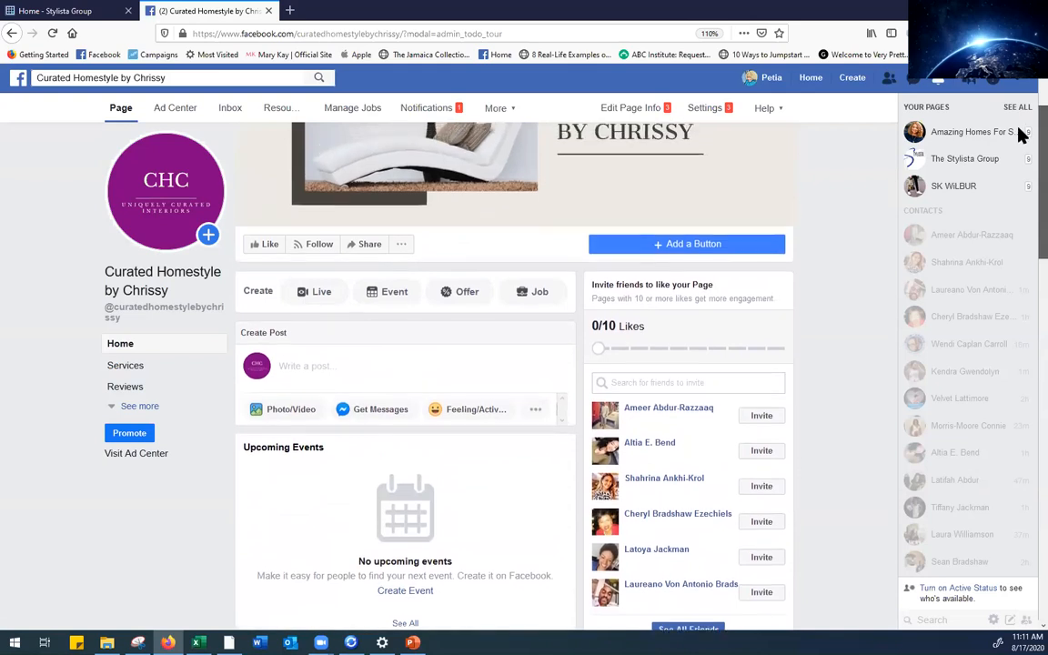
pyautogui.scroll(-6, 1021, 152)
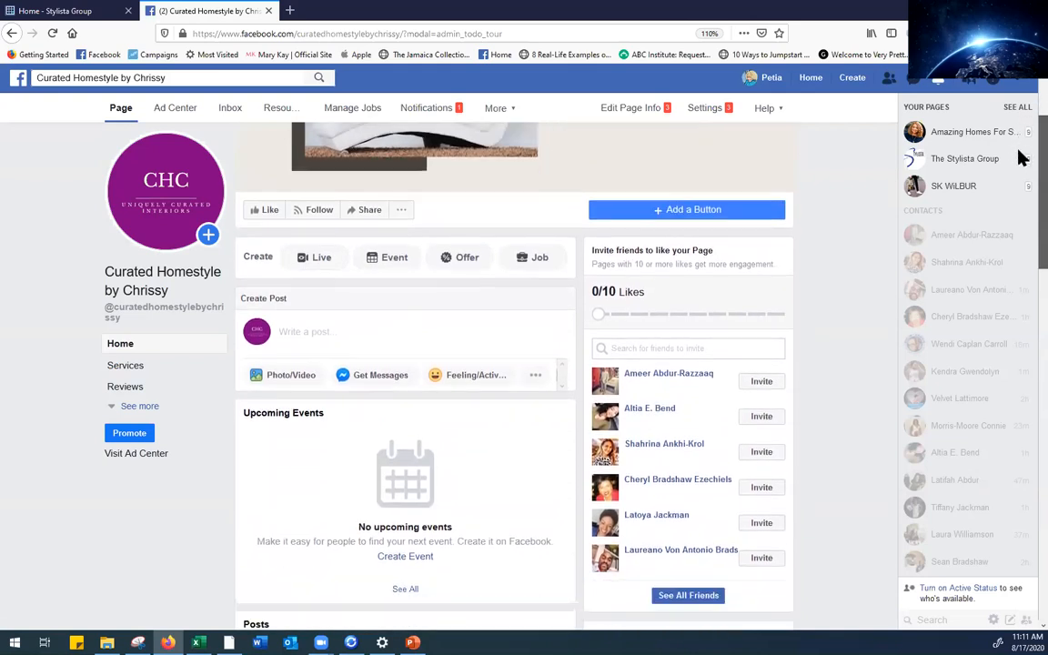
pyautogui.scroll(-2, 1019, 238)
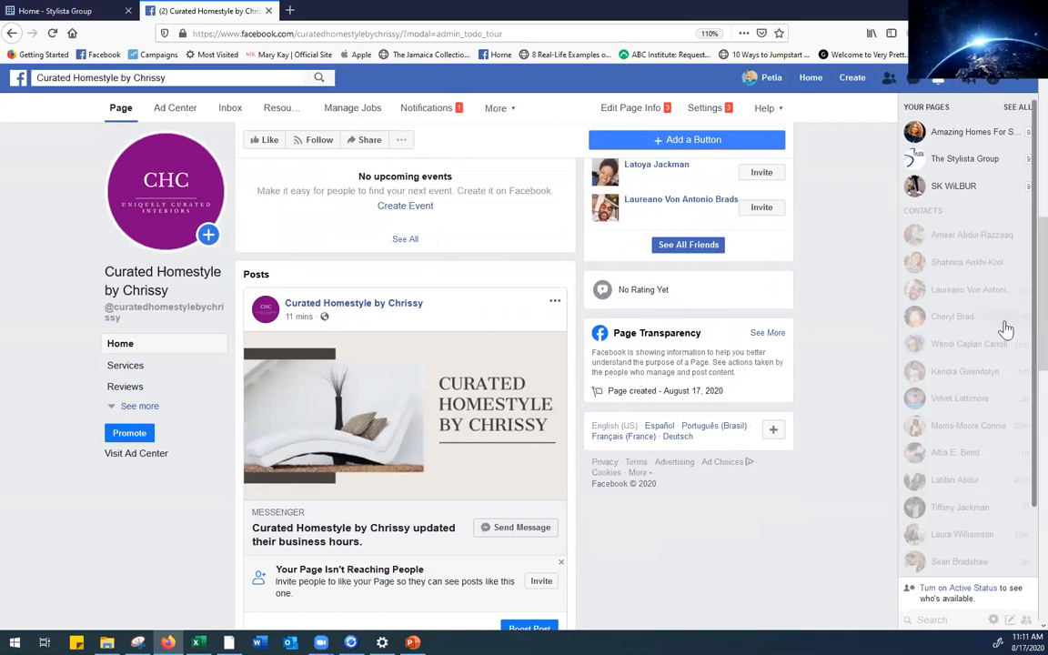
pyautogui.scroll(-10, 1020, 391)
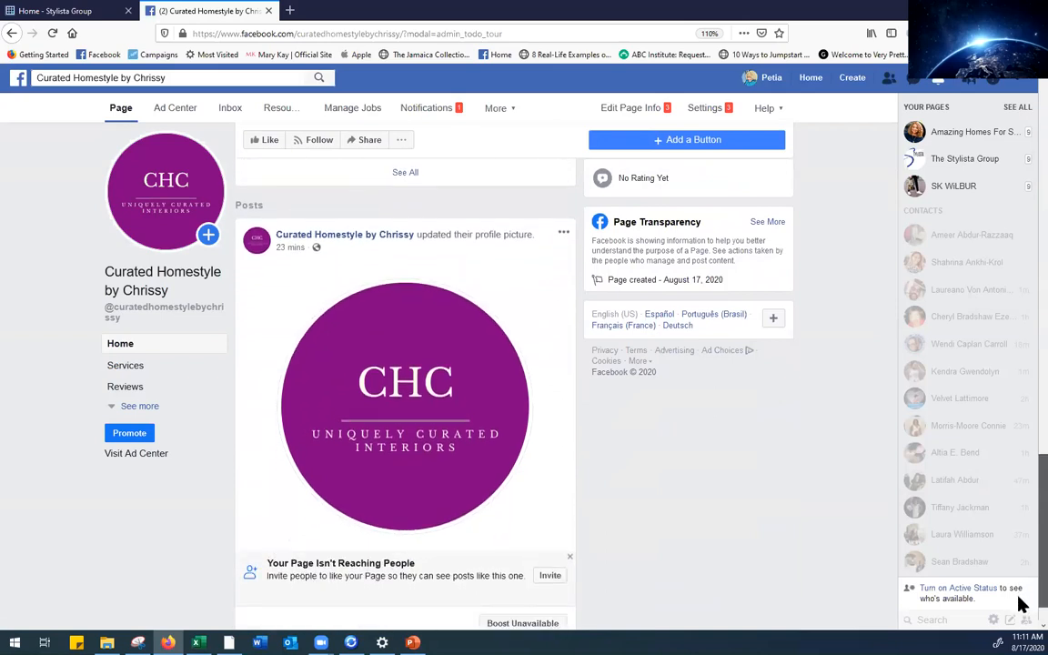
pyautogui.scroll(4, 1020, 600)
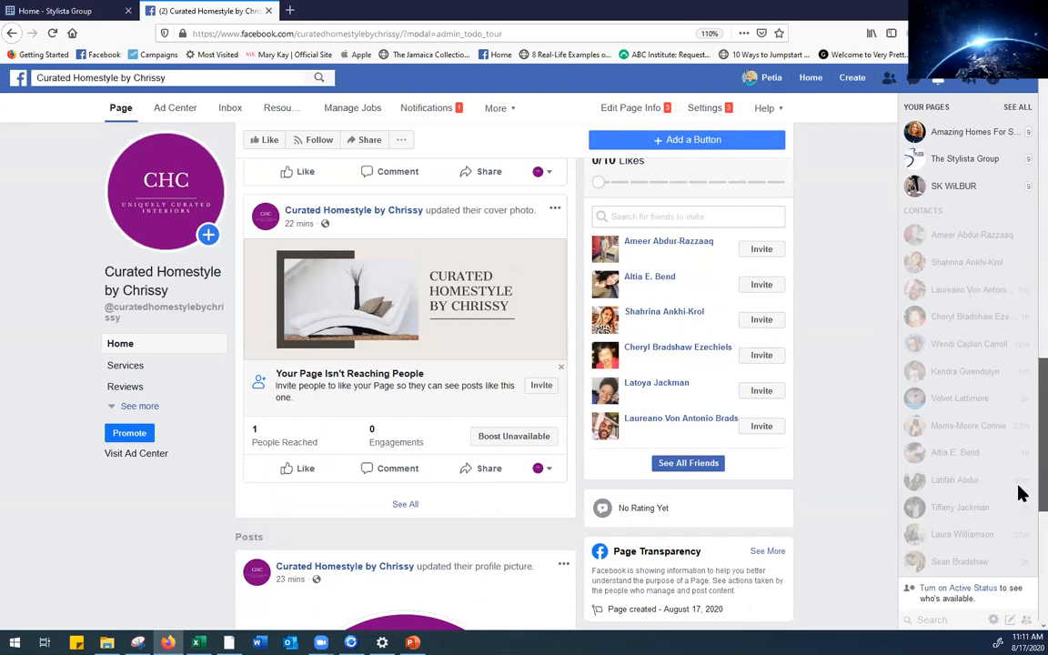
pyautogui.scroll(10, 1020, 492)
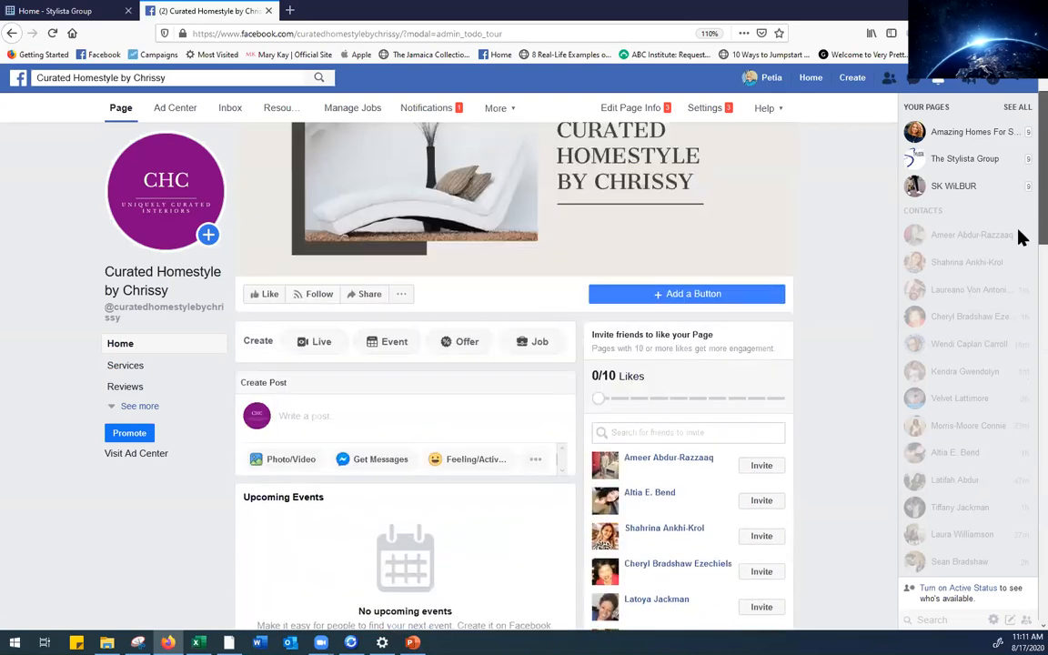
pyautogui.scroll(1, 1020, 232)
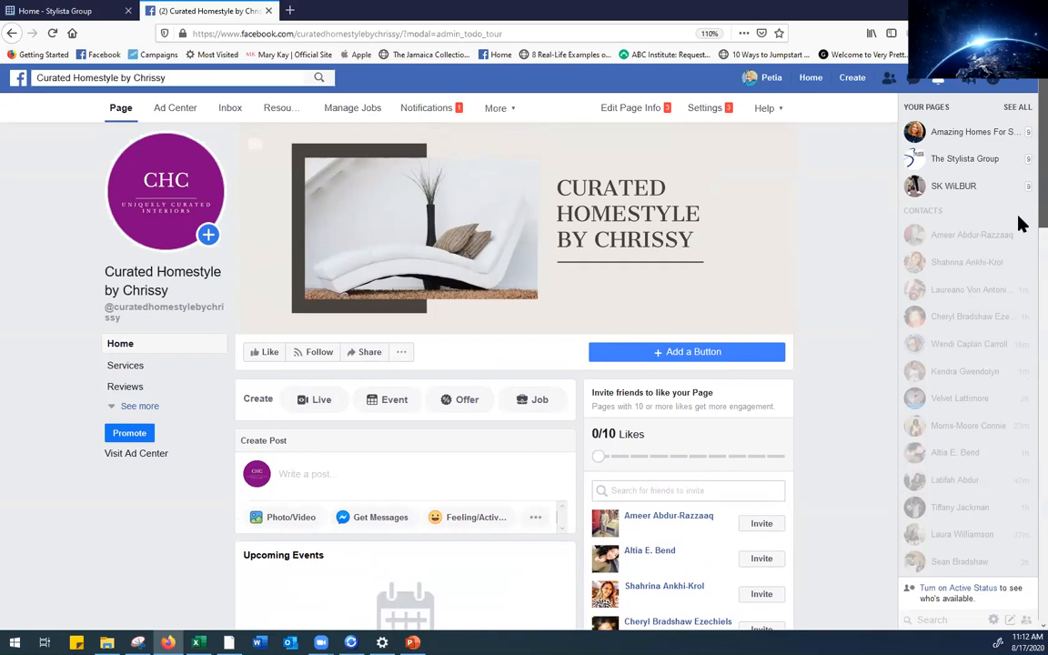
pyautogui.scroll(-1, 1020, 225)
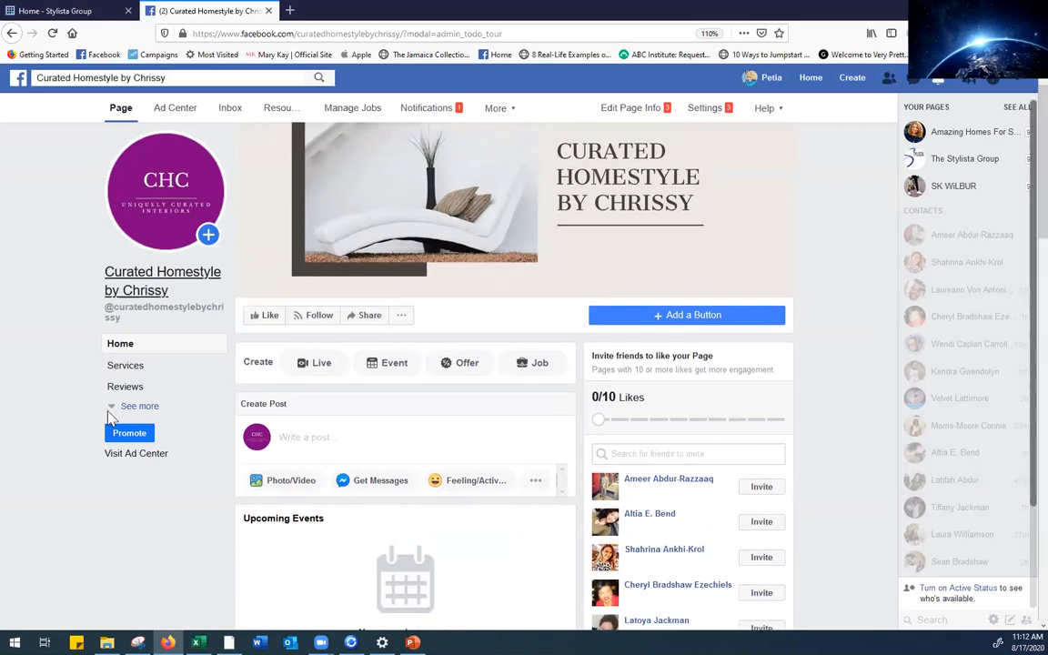
# Expand the left page navigation to list Shop, Offers, Photos, Videos, Posts, Events, About, Community and Jobs
pyautogui.click(139, 406)
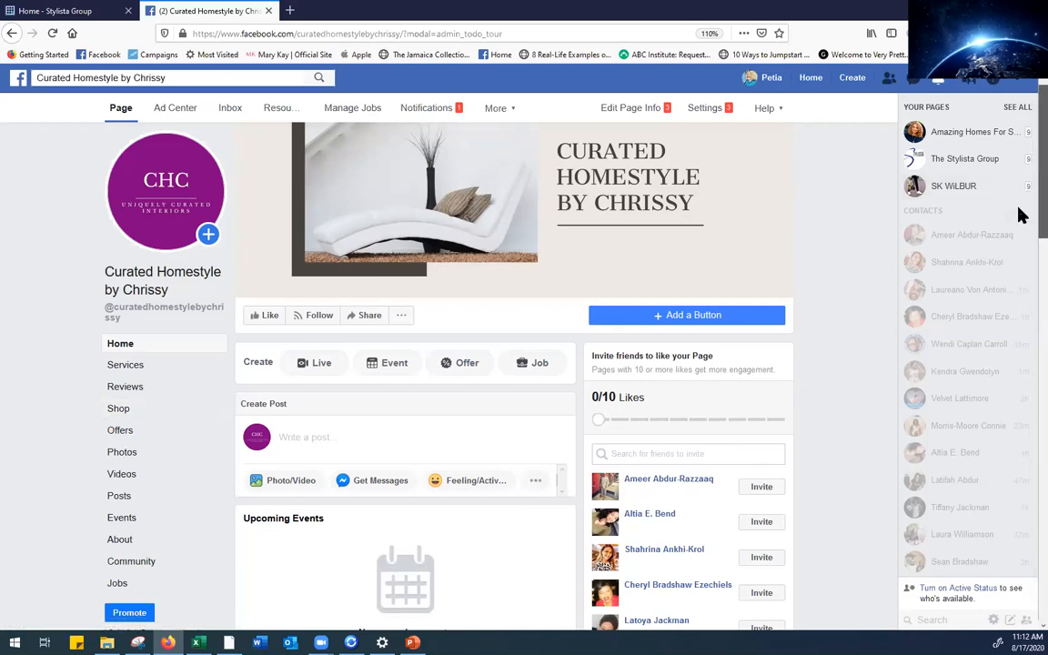
pyautogui.scroll(-5, 1020, 218)
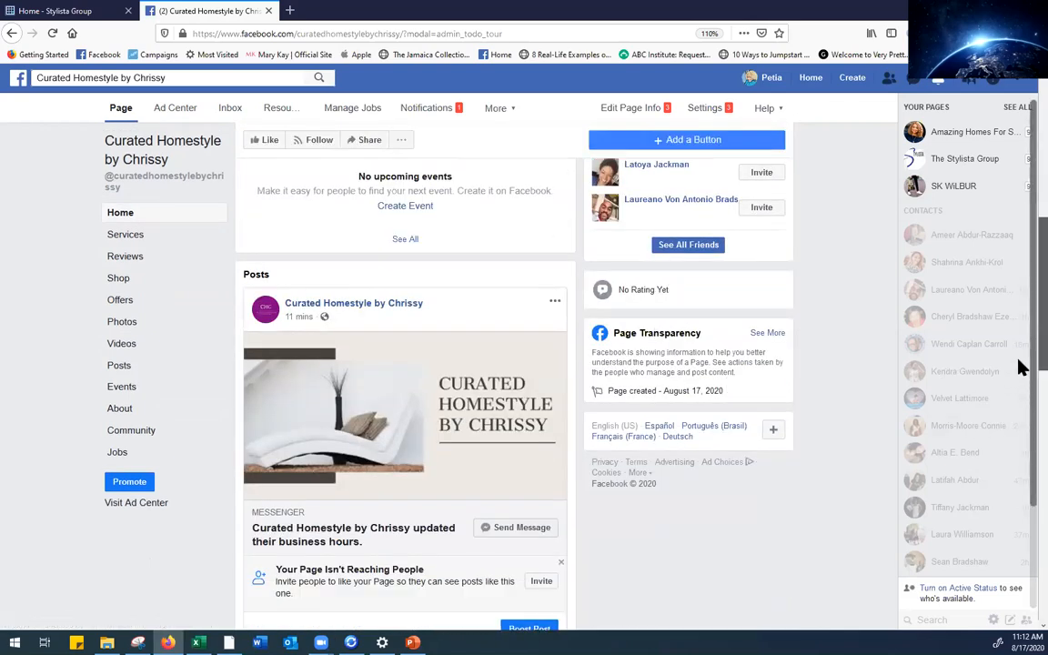
pyautogui.scroll(5, 1021, 300)
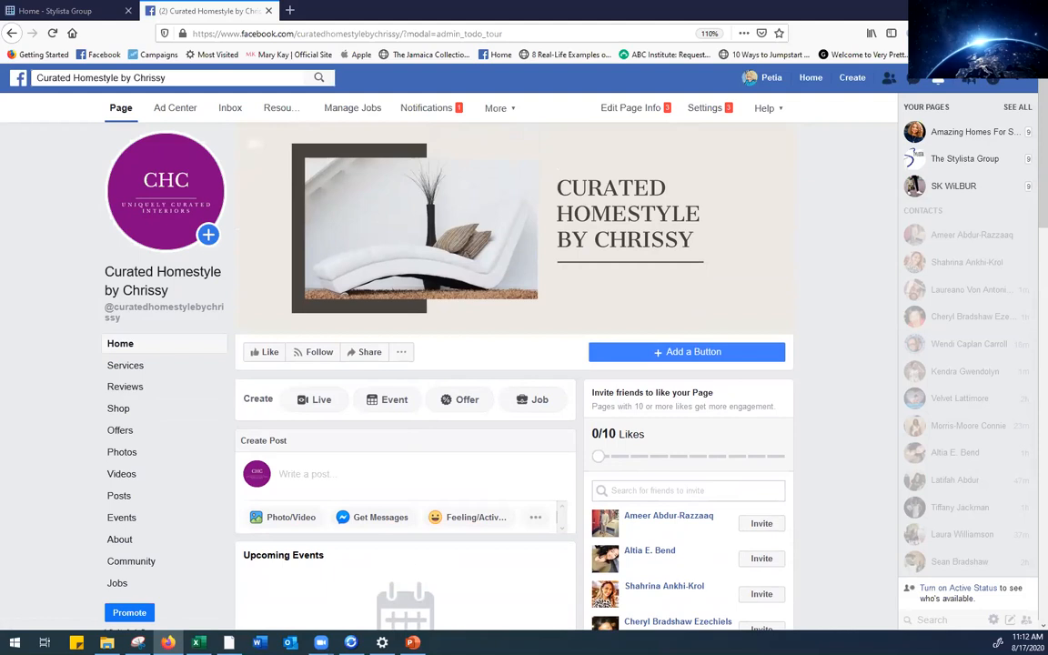
# Scroll through the business hours, cover photo and profile picture posts, then back up
pyautogui.hotkey('alt', 'Tab')
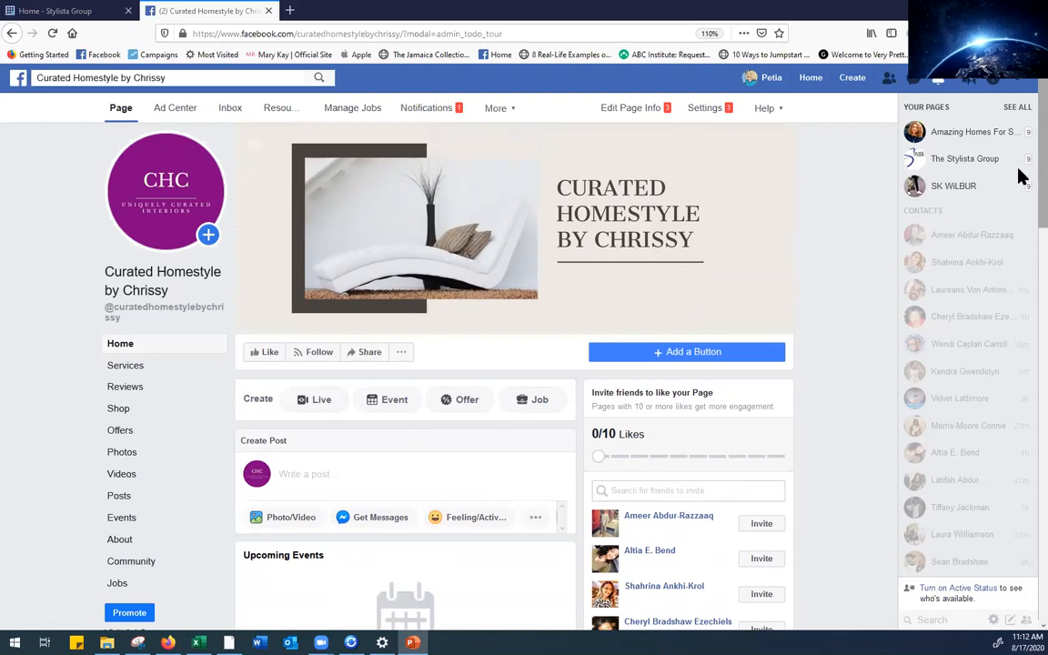
pyautogui.scroll(-5, 1020, 182)
pyautogui.scroll(-3, 1018, 341)
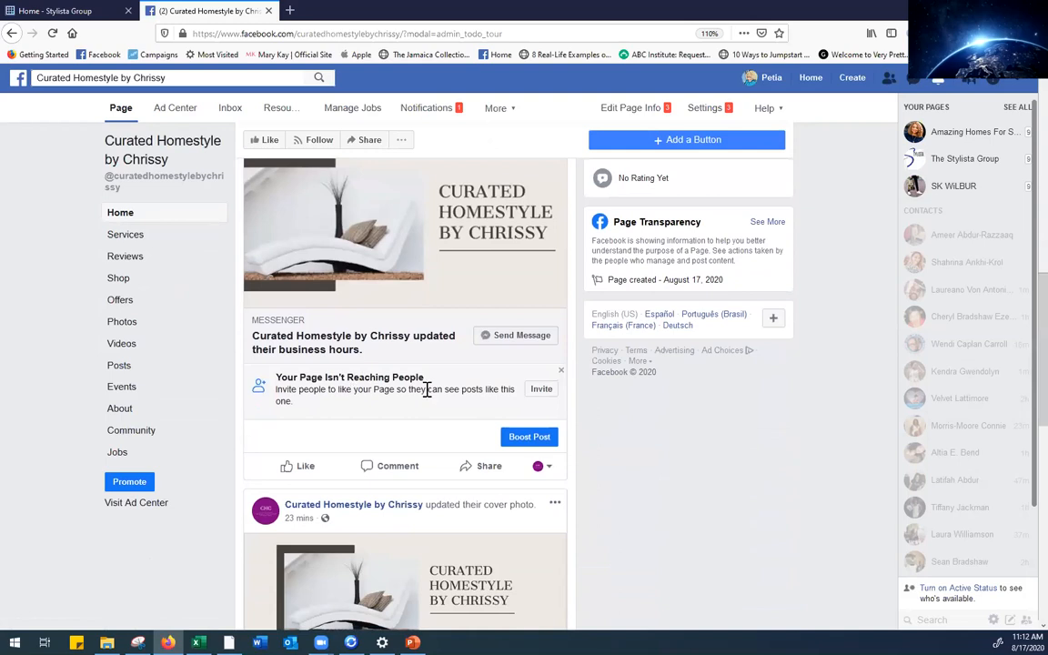
pyautogui.scroll(-5, 1020, 408)
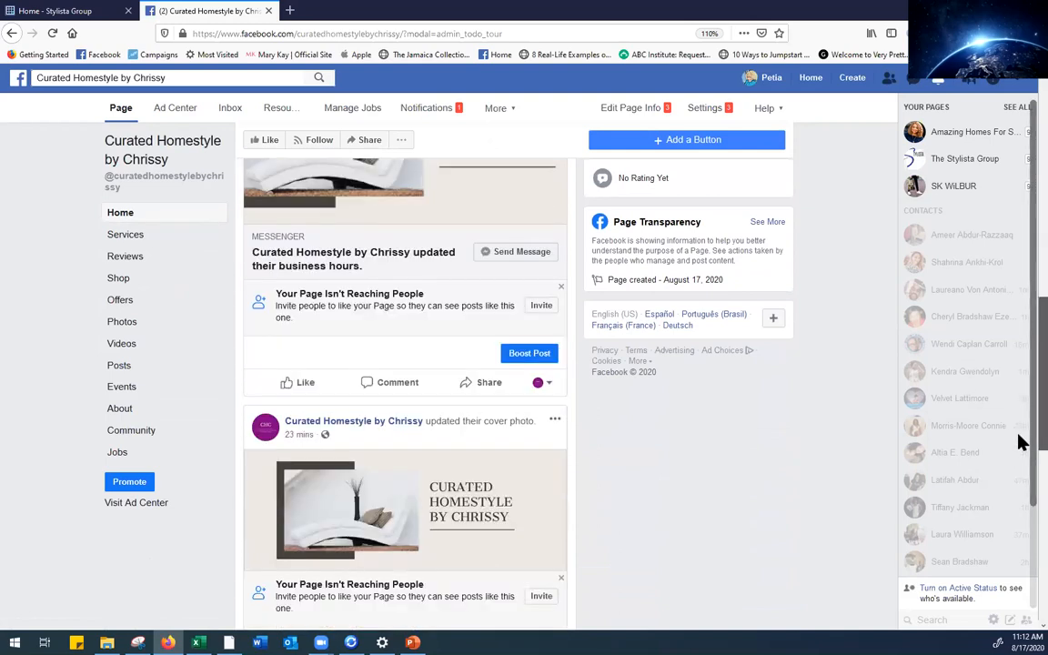
pyautogui.scroll(10, 1021, 364)
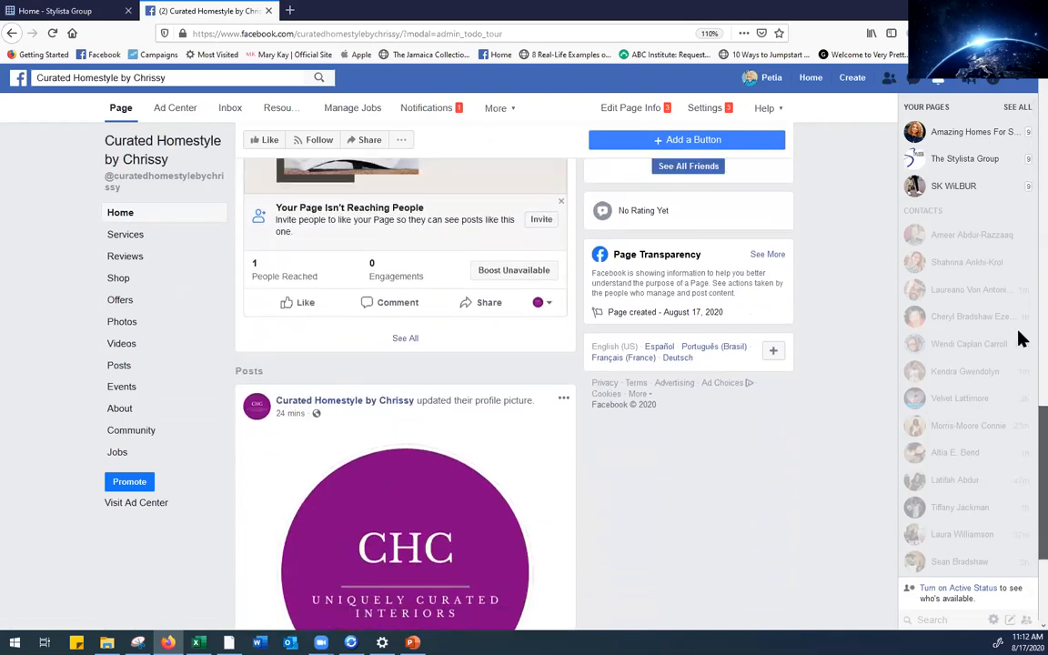
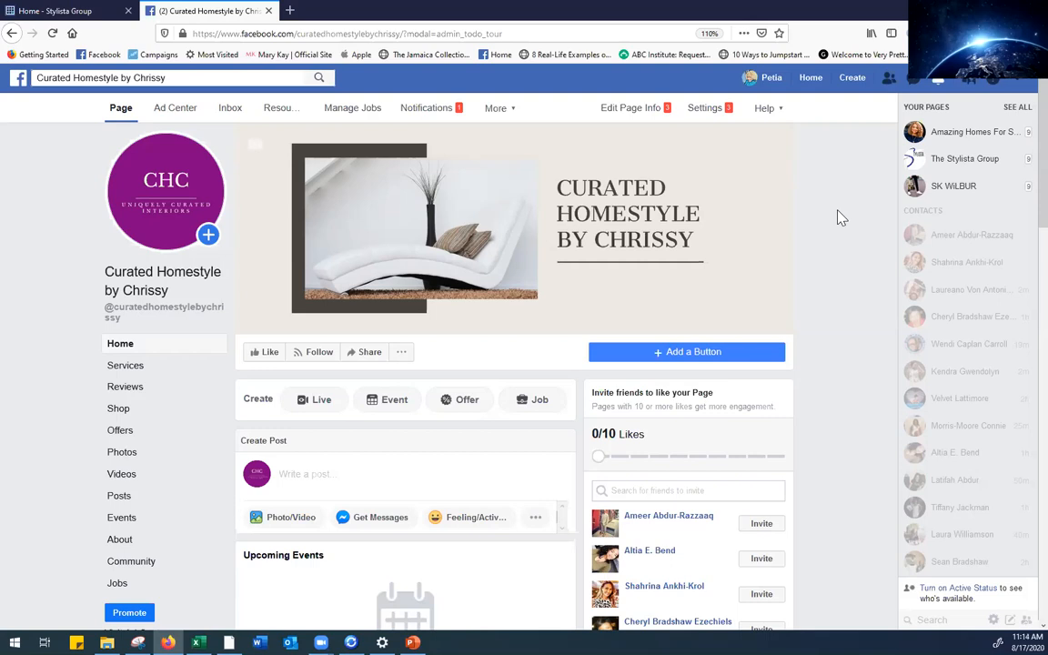
# Open the page's Photos section to list the Cover Photos and Profile Pictures albums
pyautogui.click(122, 454)
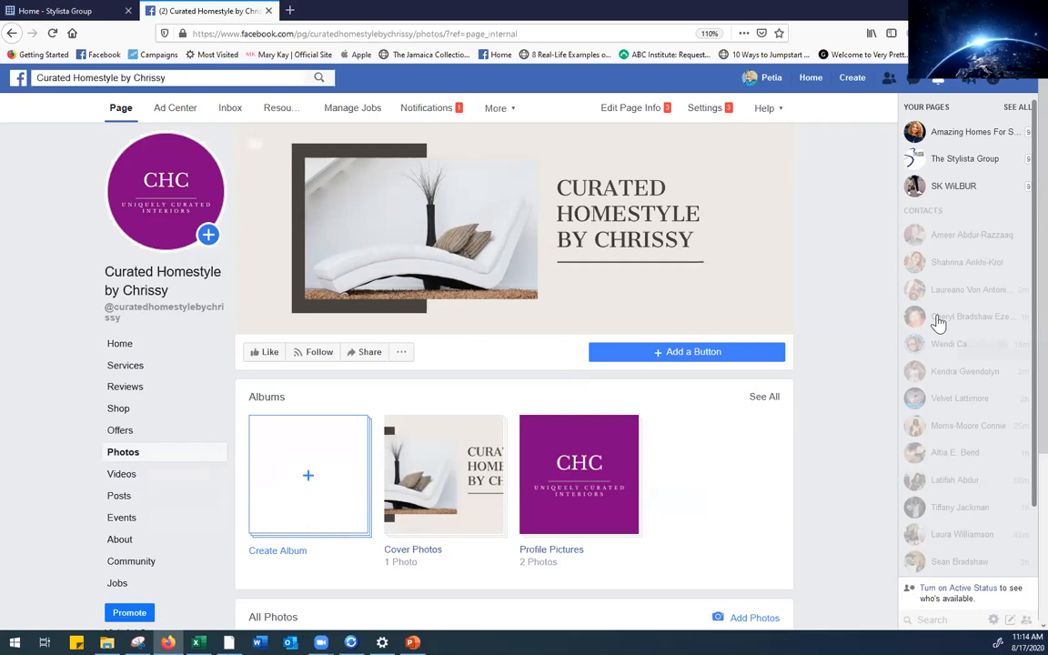
pyautogui.scroll(-1, 1018, 310)
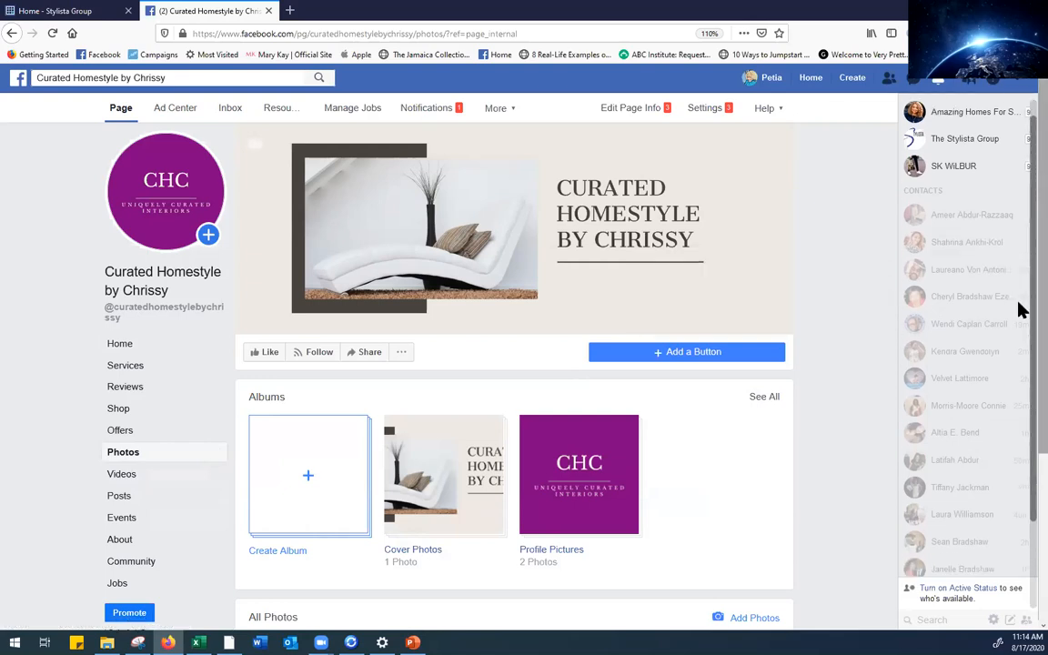
pyautogui.scroll(-2, 1019, 310)
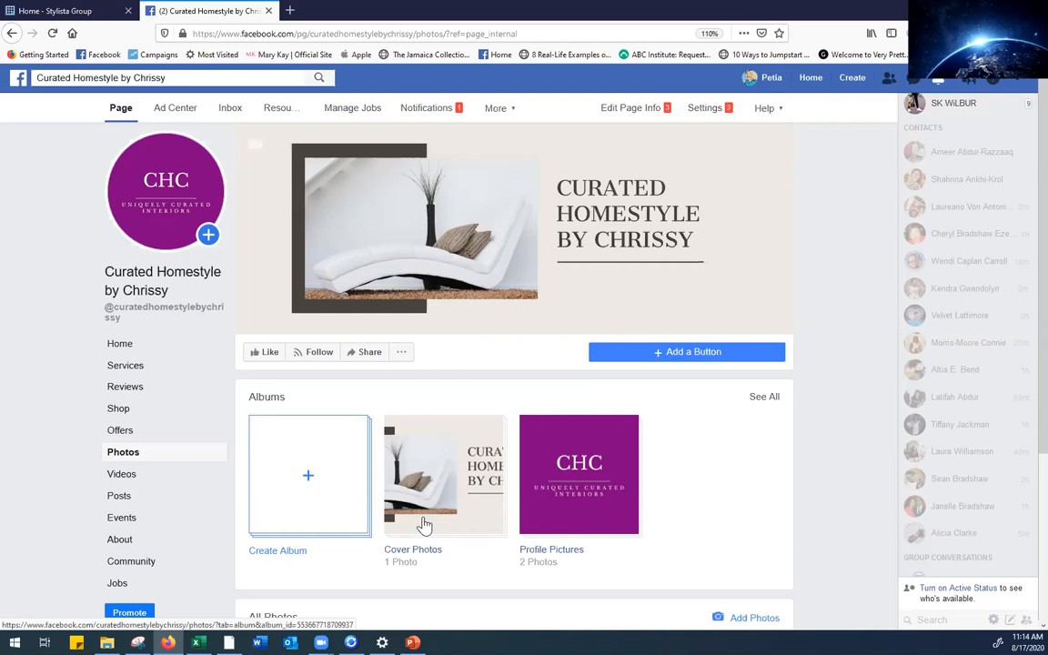
# Start a new album with the five Lighting photos (brick wall, illumination, lamps, retro lampshade, wall)
pyautogui.click(308, 479)
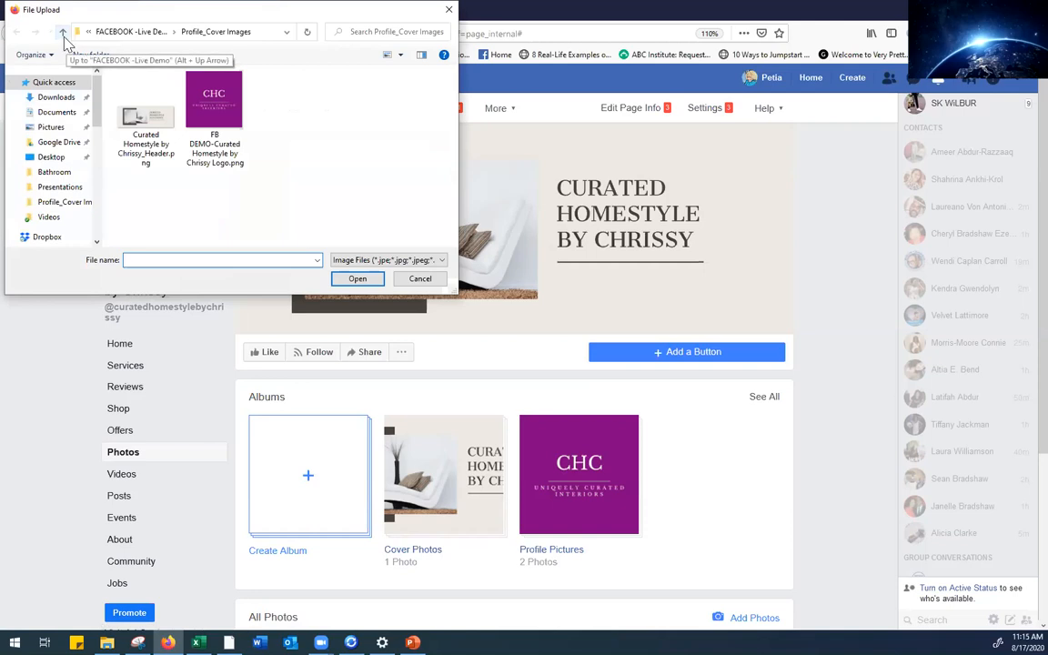
pyautogui.click(63, 34)
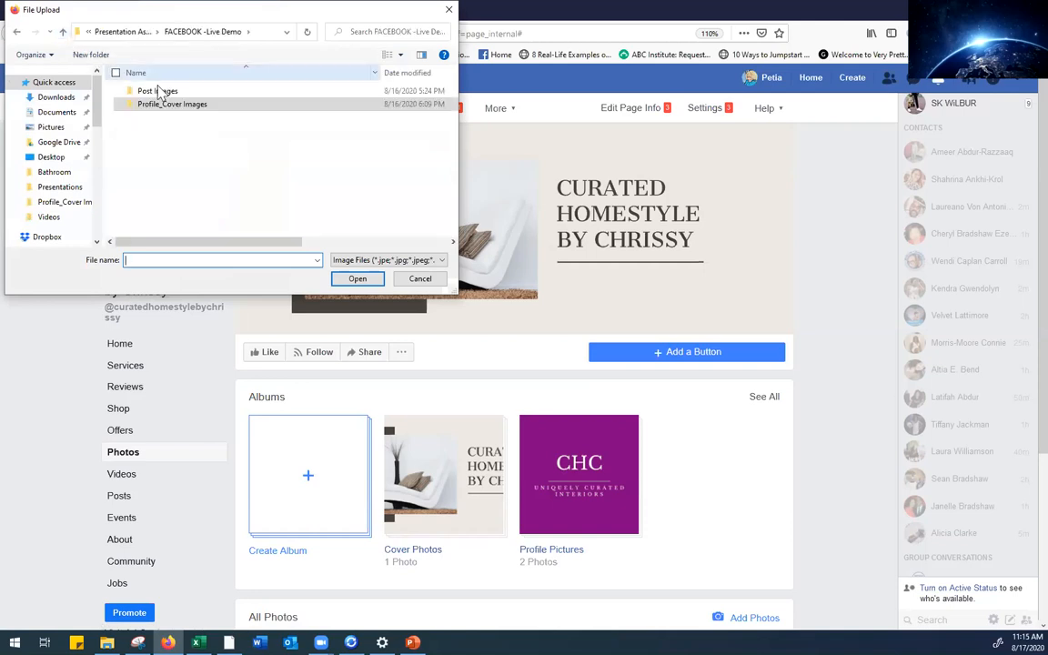
pyautogui.doubleClick(156, 93)
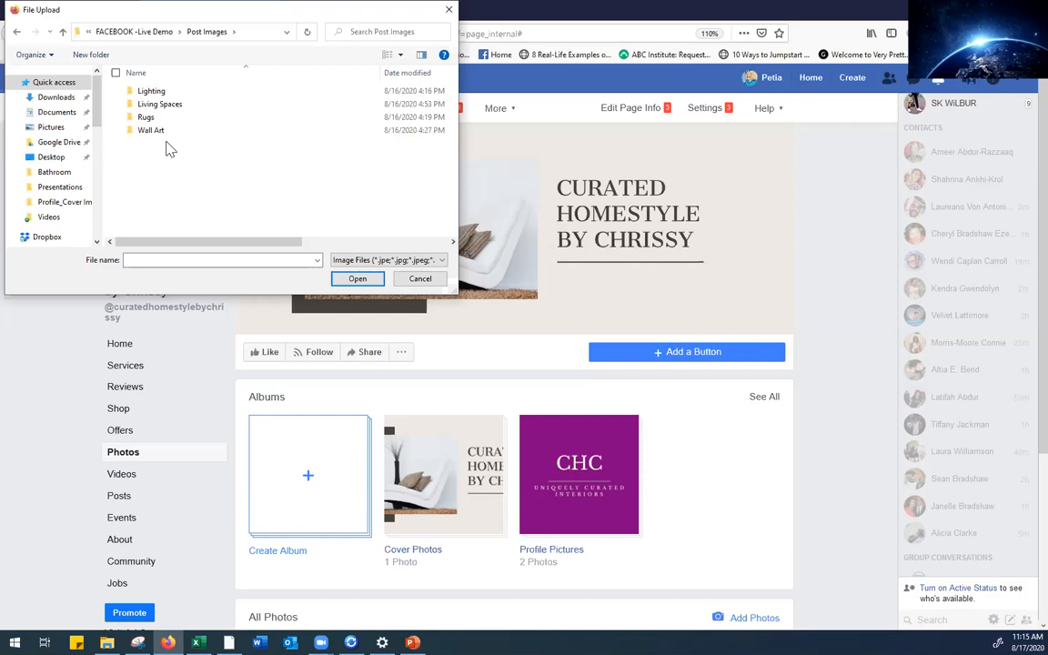
pyautogui.click(153, 92)
pyautogui.doubleClick(155, 95)
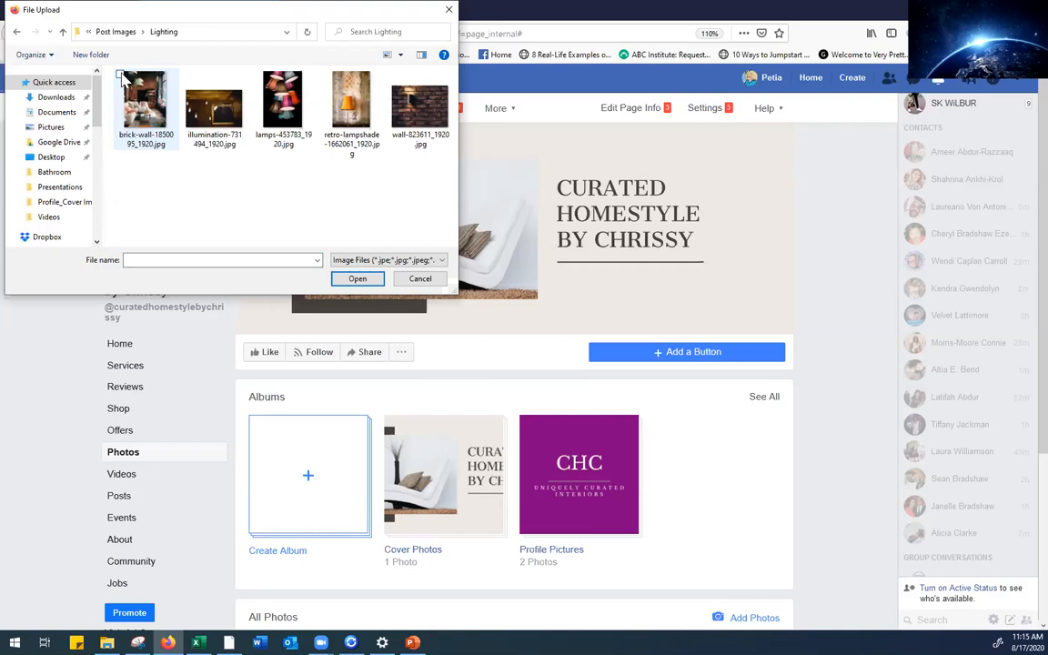
pyautogui.click(159, 90)
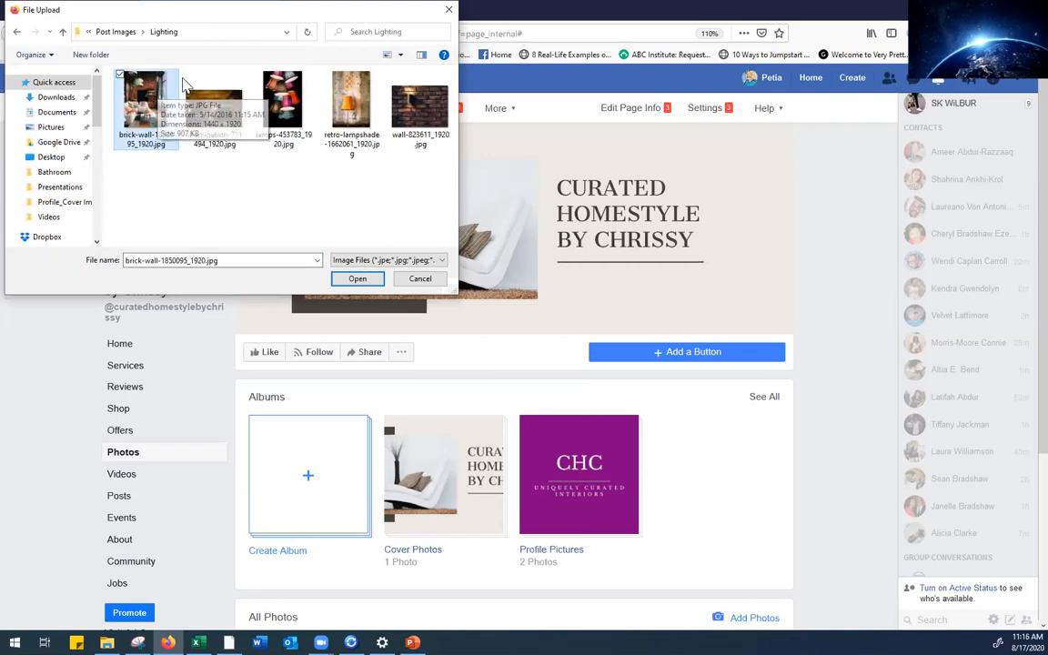
pyautogui.click(190, 75)
pyautogui.click(258, 75)
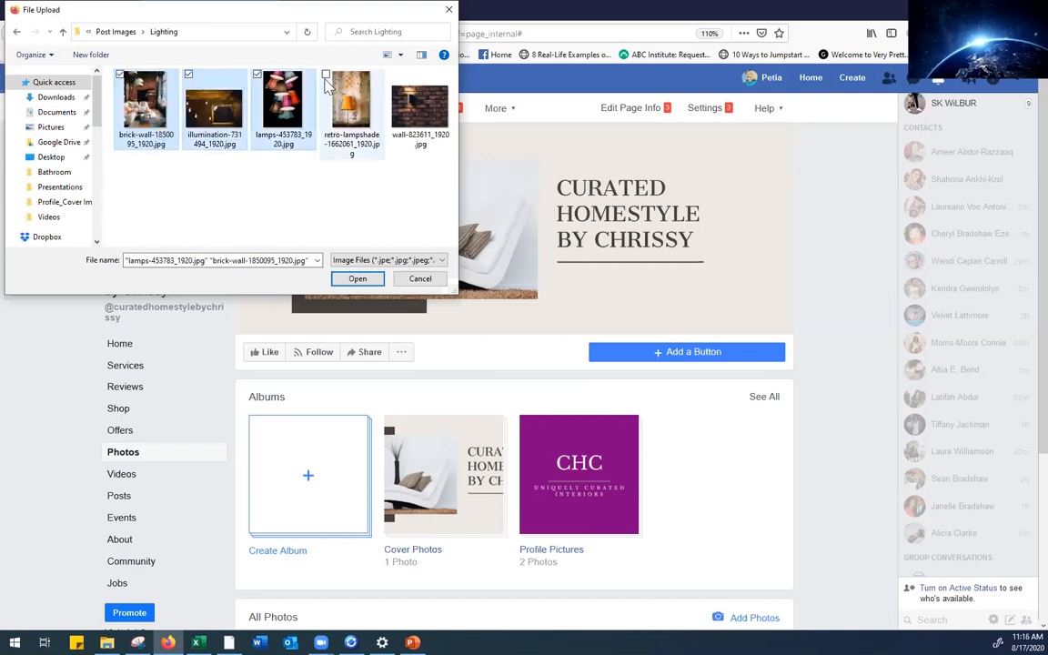
pyautogui.click(327, 75)
pyautogui.click(394, 76)
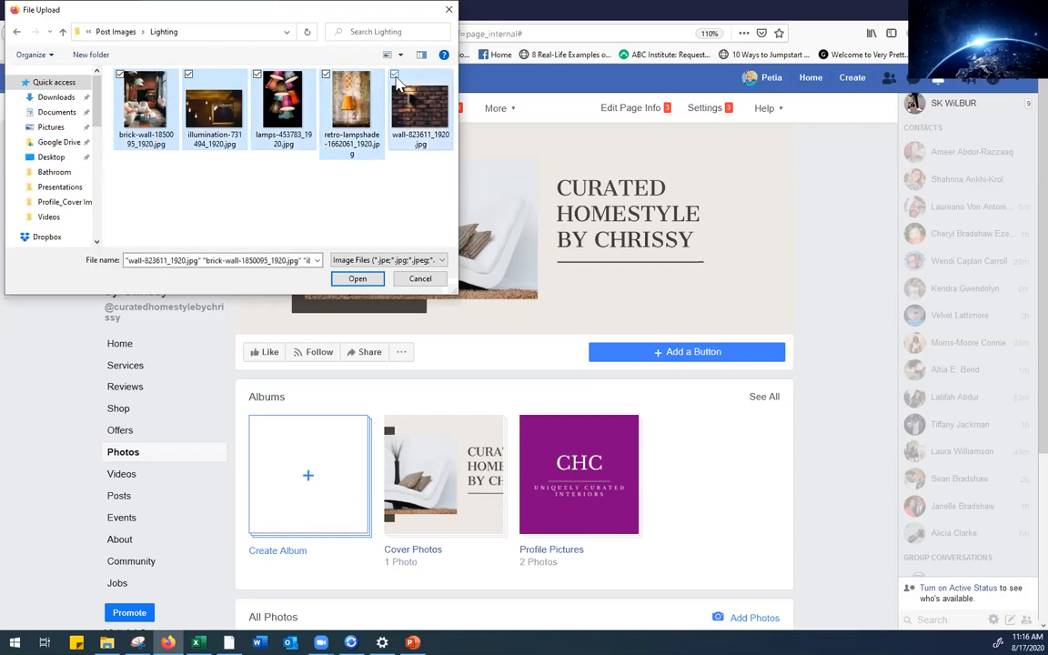
pyautogui.click(357, 278)
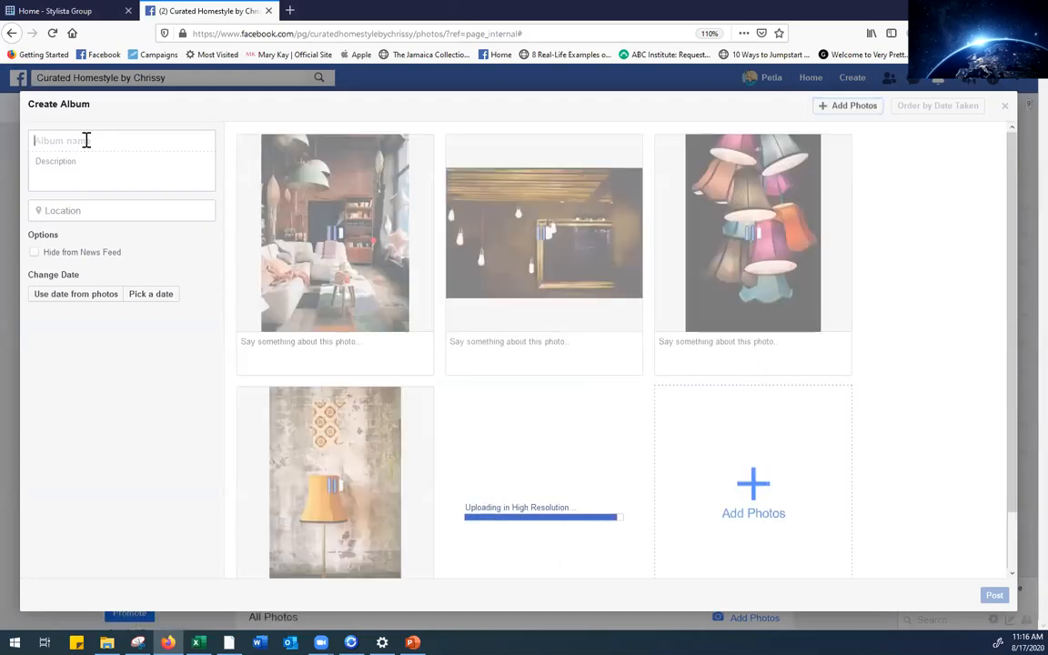
# Title the album 'Lighting that we love!' and post its five lighting photos
pyautogui.write('Li')
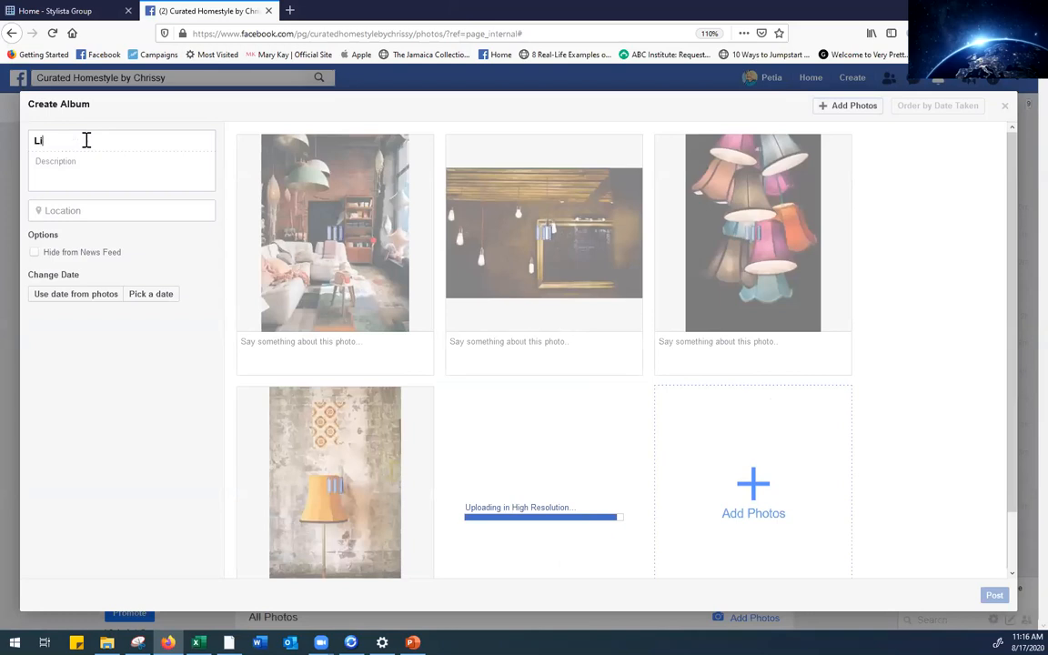
pyautogui.write('g')
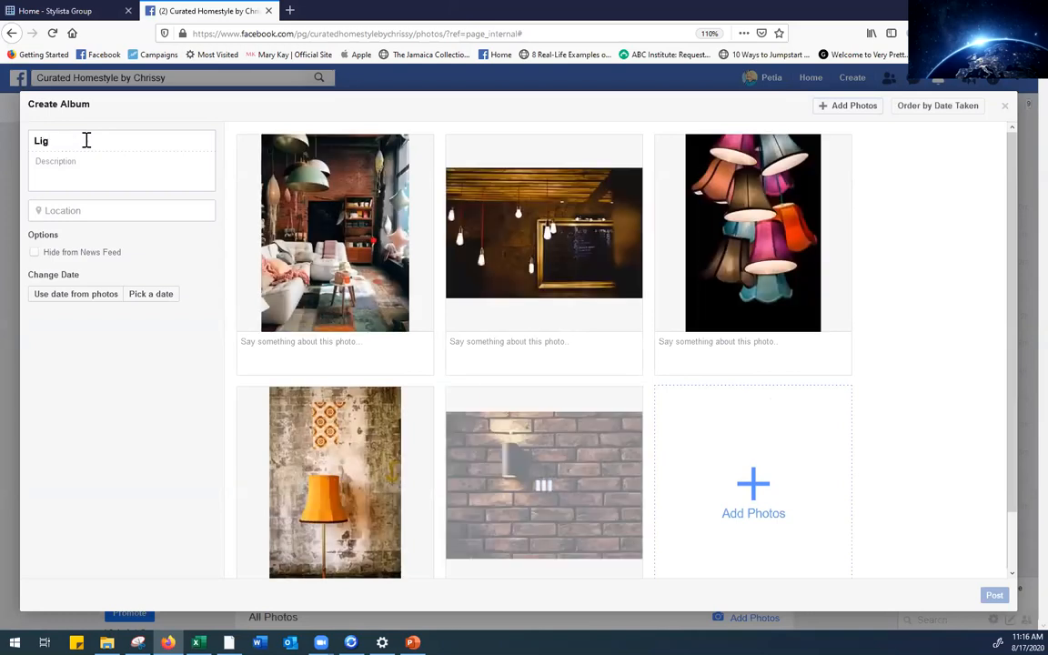
pyautogui.write('hting')
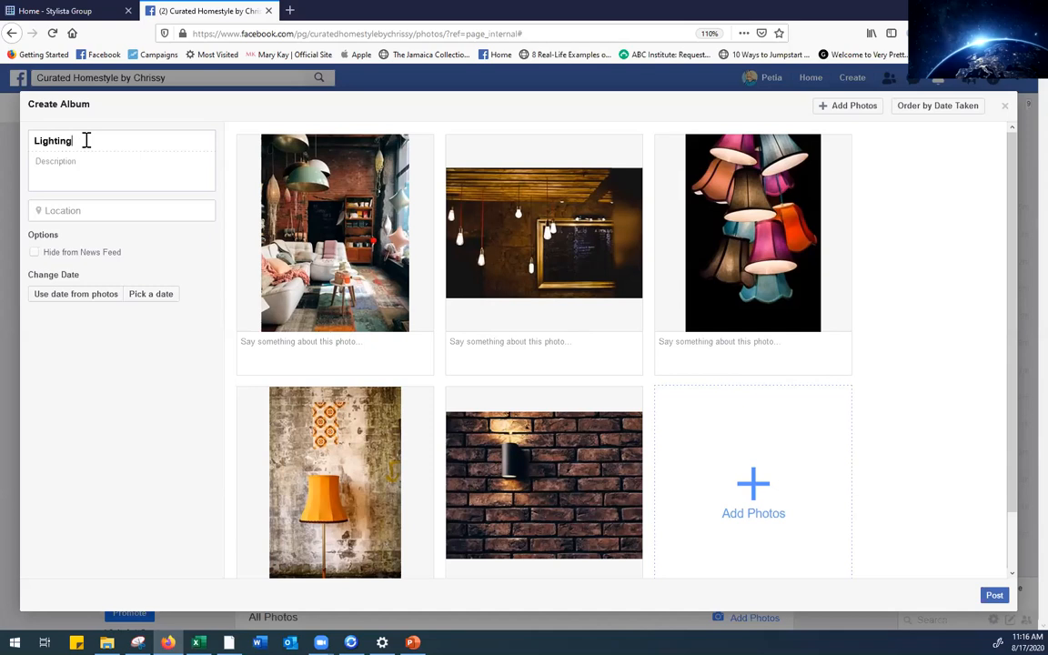
pyautogui.write('that we love!')
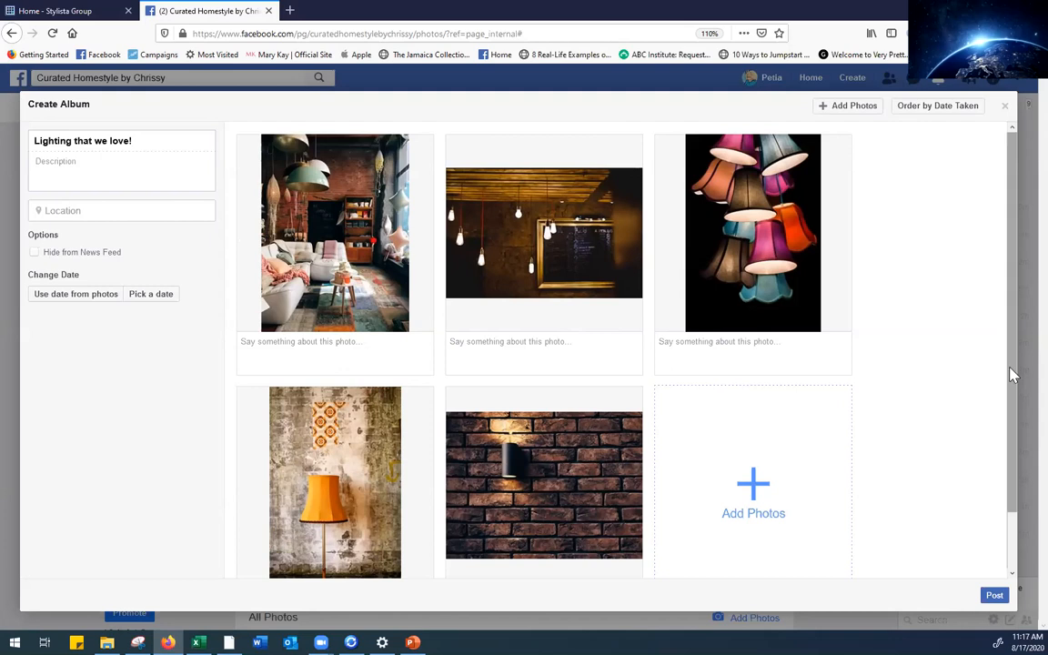
pyautogui.scroll(-1, 692, 414)
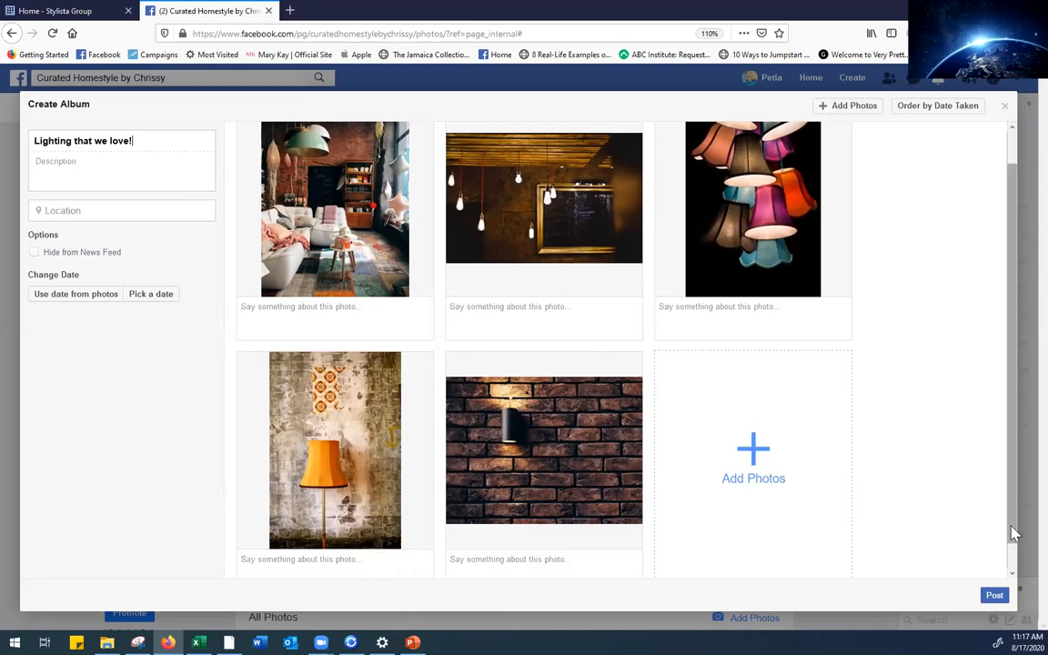
pyautogui.scroll(-1, 1015, 566)
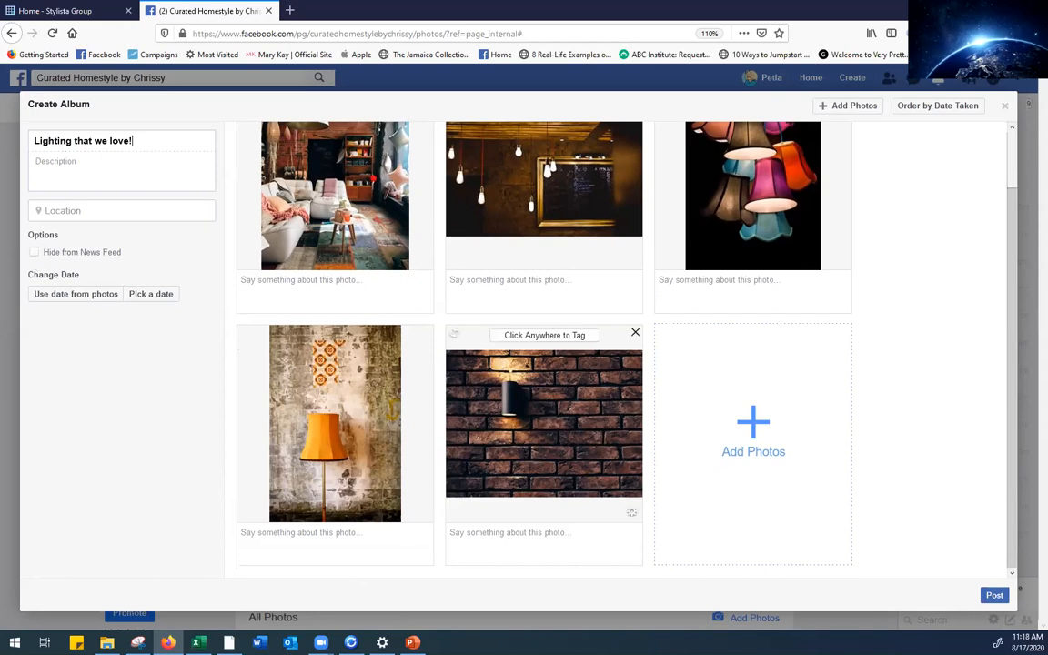
pyautogui.click(993, 596)
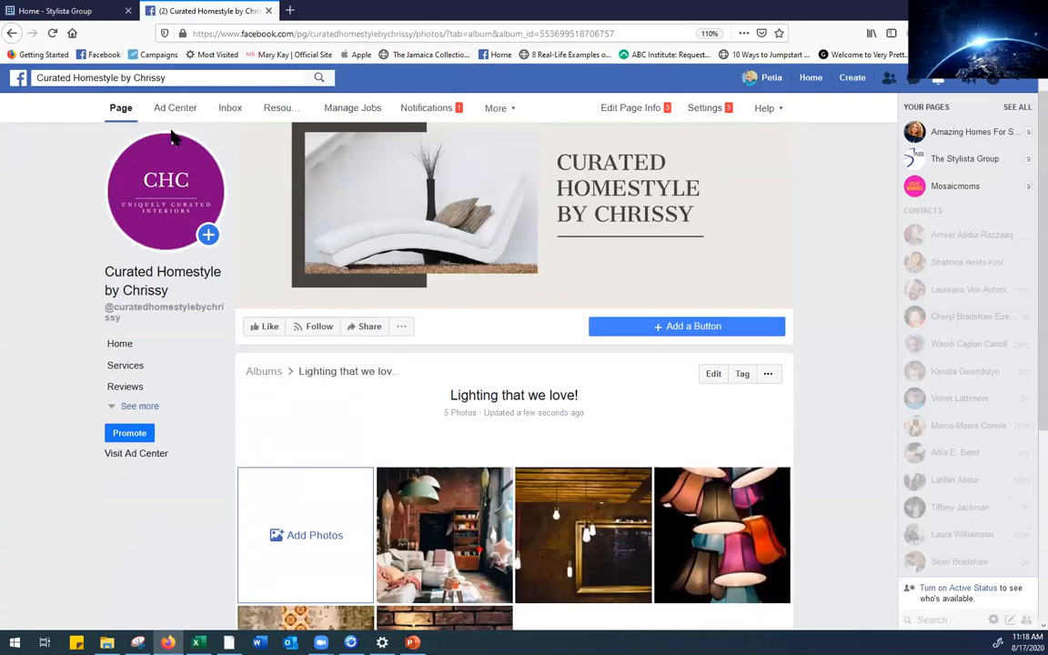
pyautogui.click(121, 109)
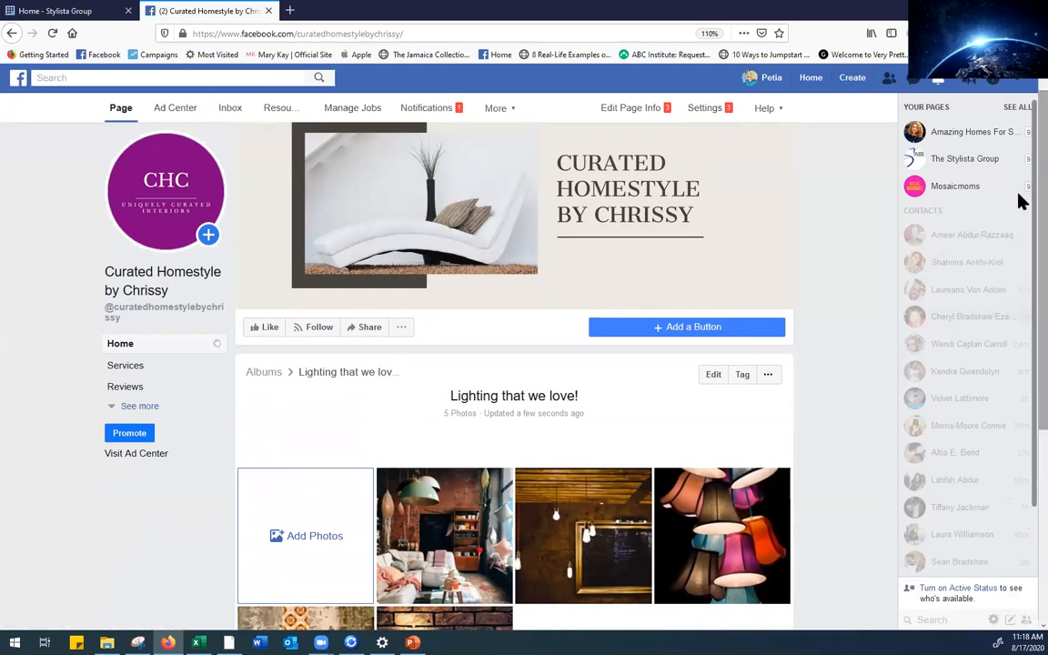
pyautogui.scroll(-4, 1019, 204)
pyautogui.moveTo(1017, 403); pyautogui.dragTo(1019, 211)
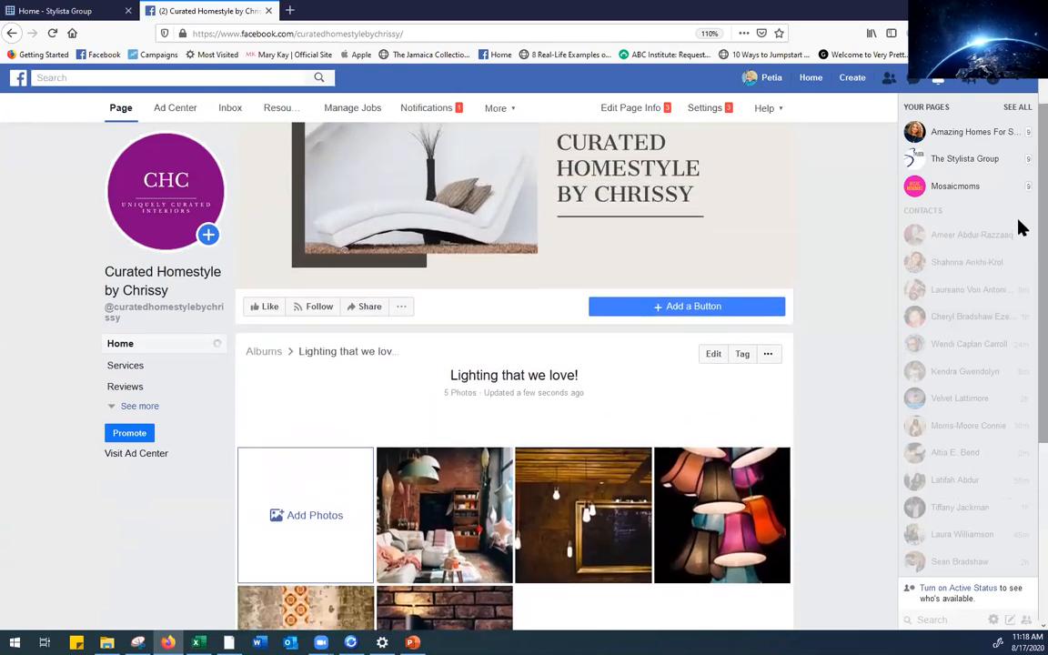
pyautogui.scroll(1, 1022, 192)
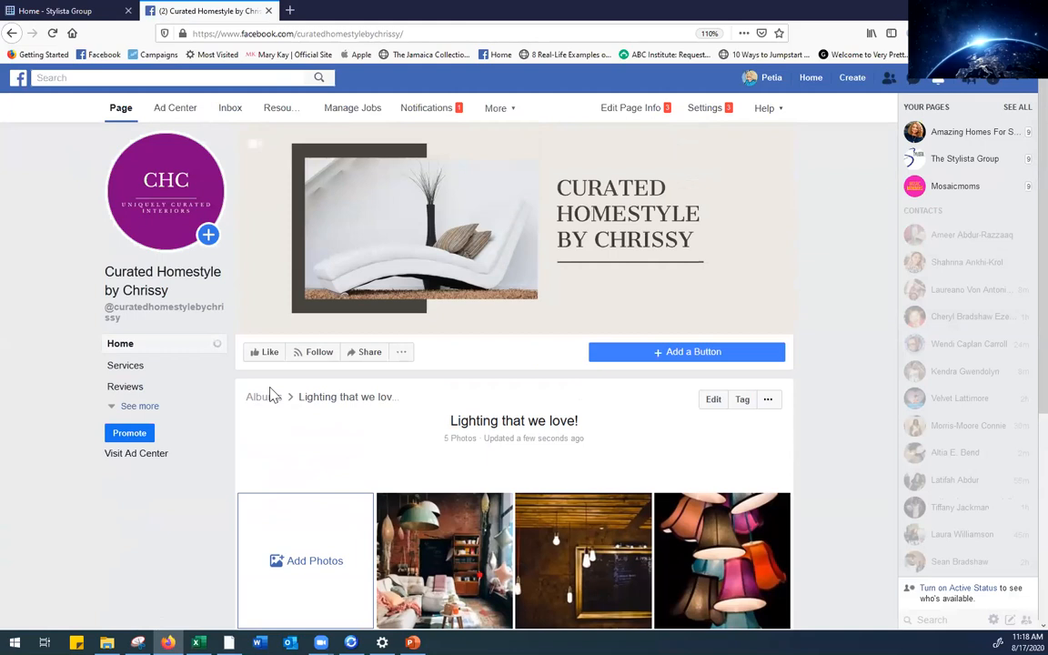
pyautogui.scroll(-3, 1021, 348)
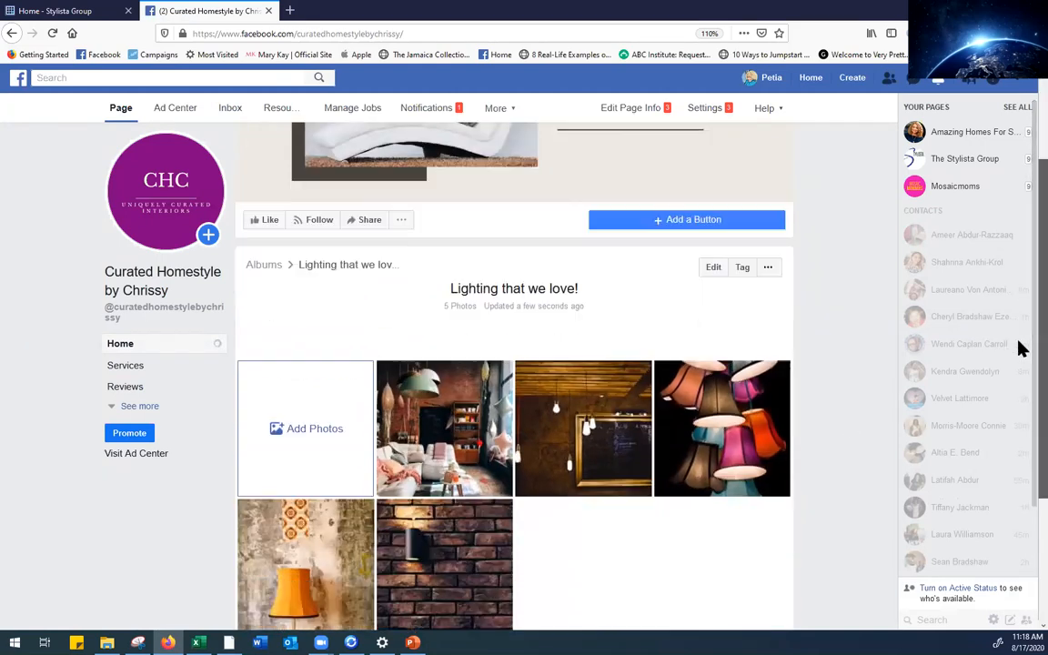
pyautogui.scroll(-2, 1020, 363)
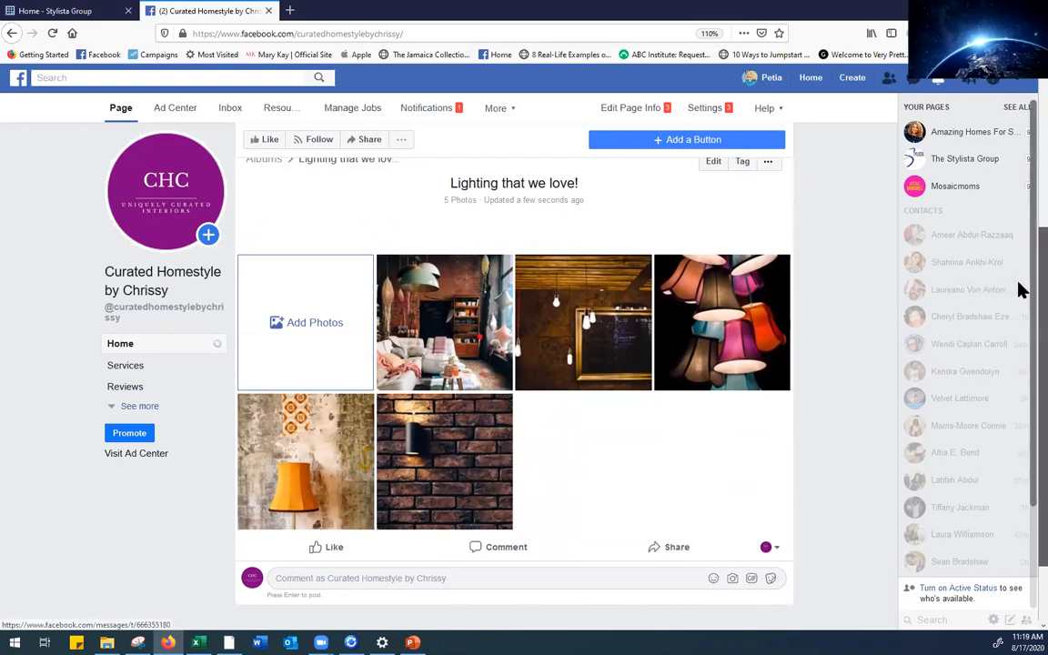
pyautogui.moveTo(1042, 290); pyautogui.dragTo(1042, 202)
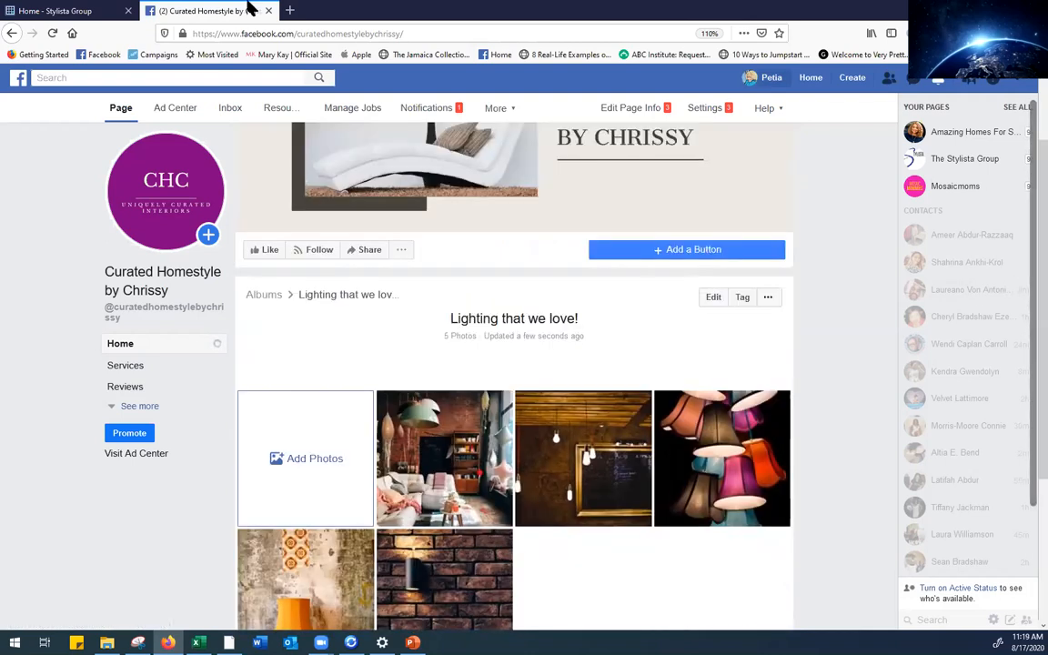
pyautogui.click(52, 35)
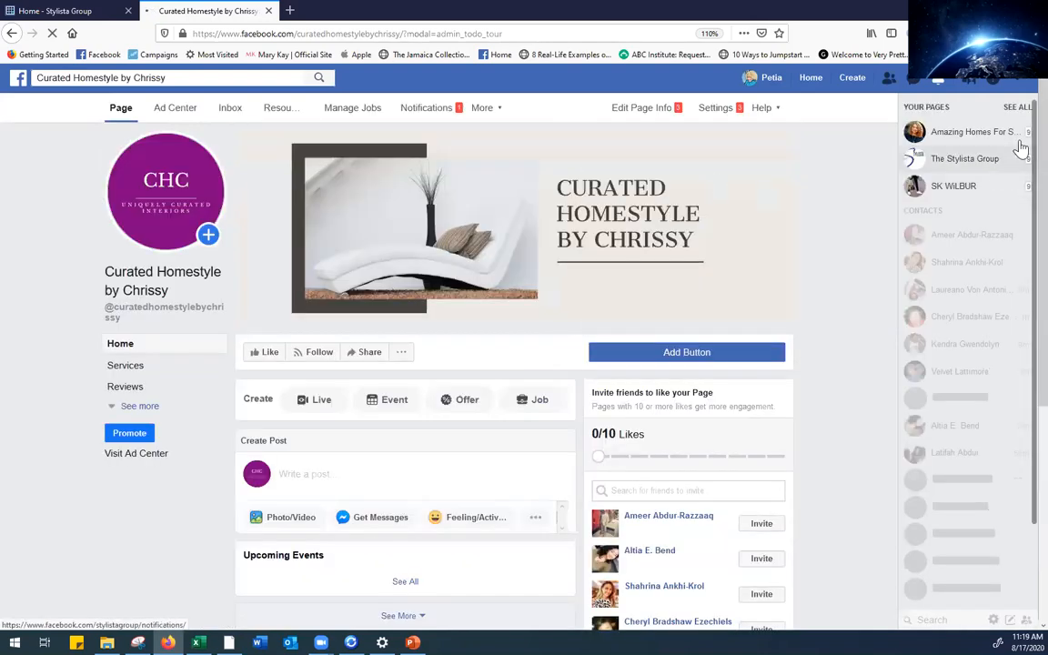
pyautogui.scroll(-5, 1020, 128)
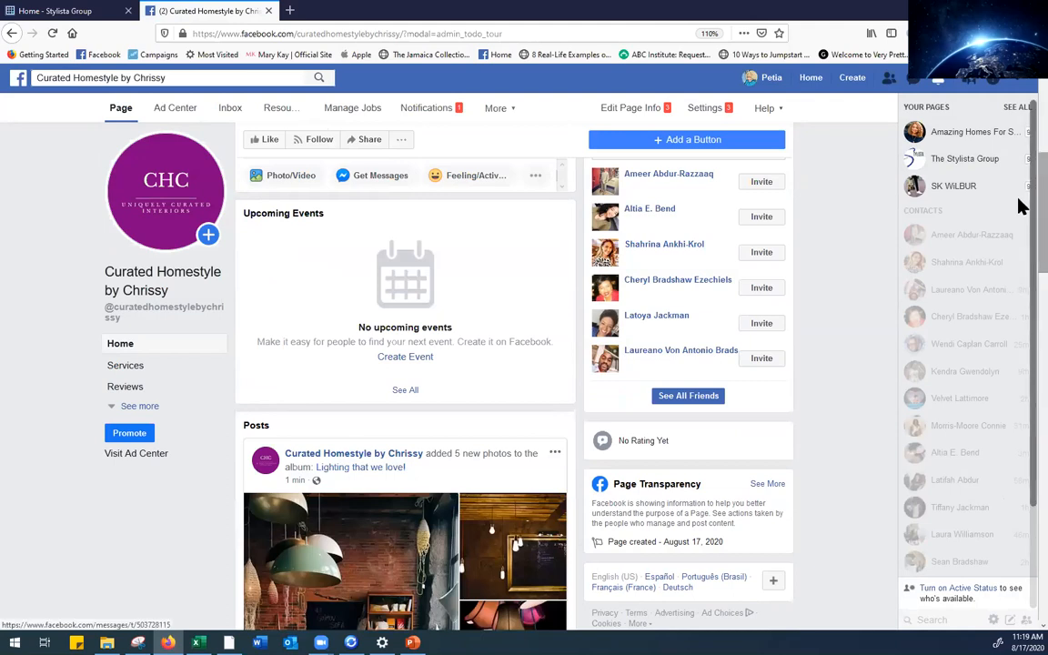
pyautogui.scroll(-2, 1021, 273)
pyautogui.scroll(-1, 1020, 278)
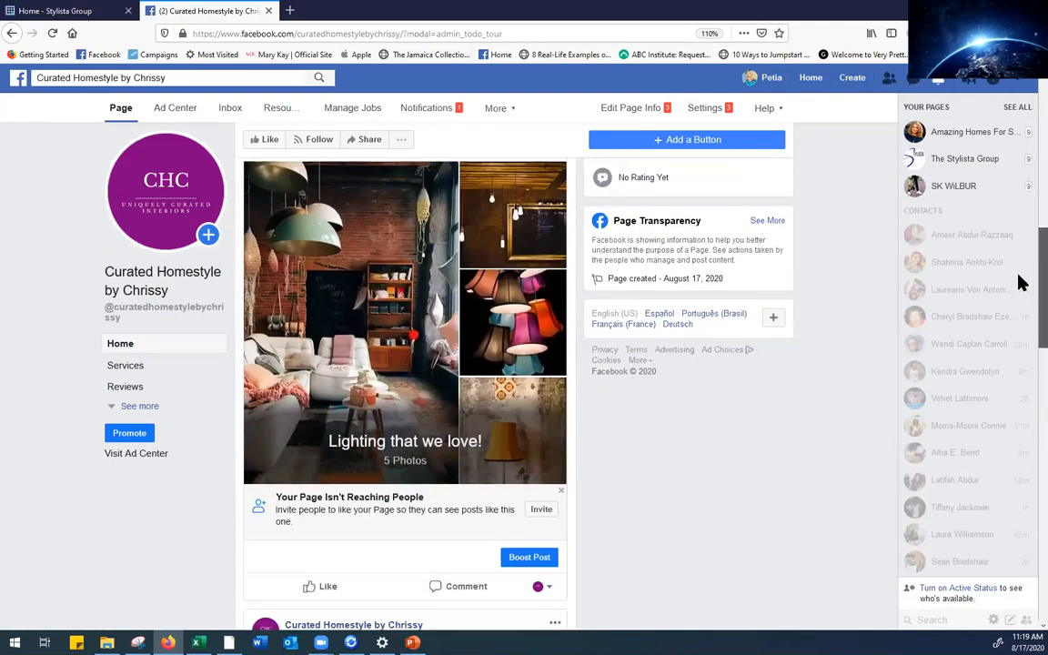
pyautogui.scroll(1, 1020, 277)
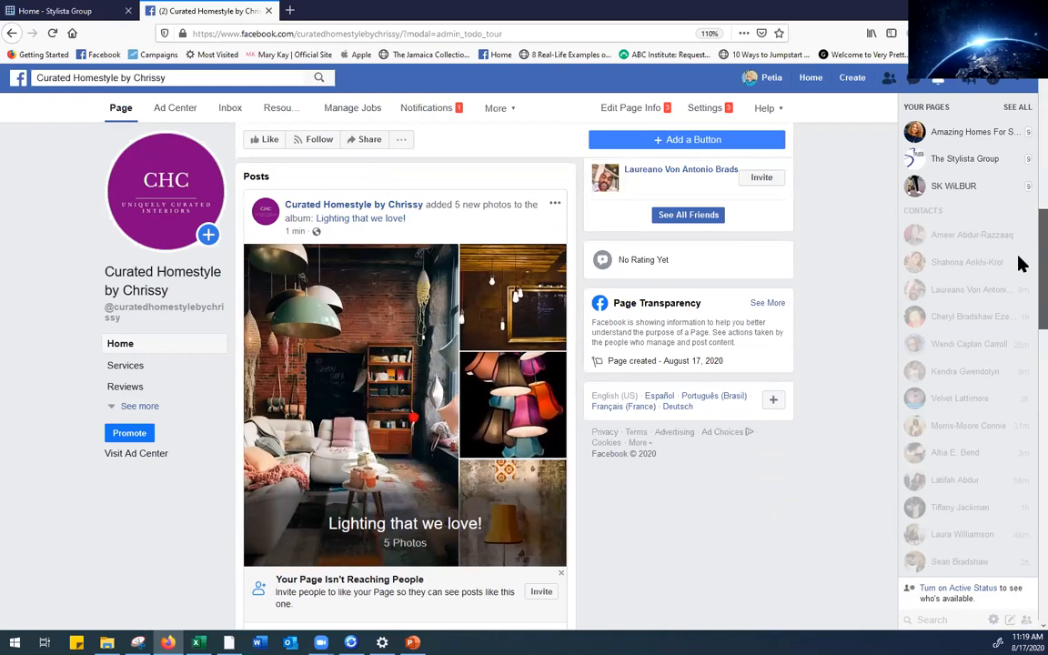
pyautogui.scroll(-3, 1019, 272)
pyautogui.scroll(2, 1019, 309)
pyautogui.scroll(3, 1020, 272)
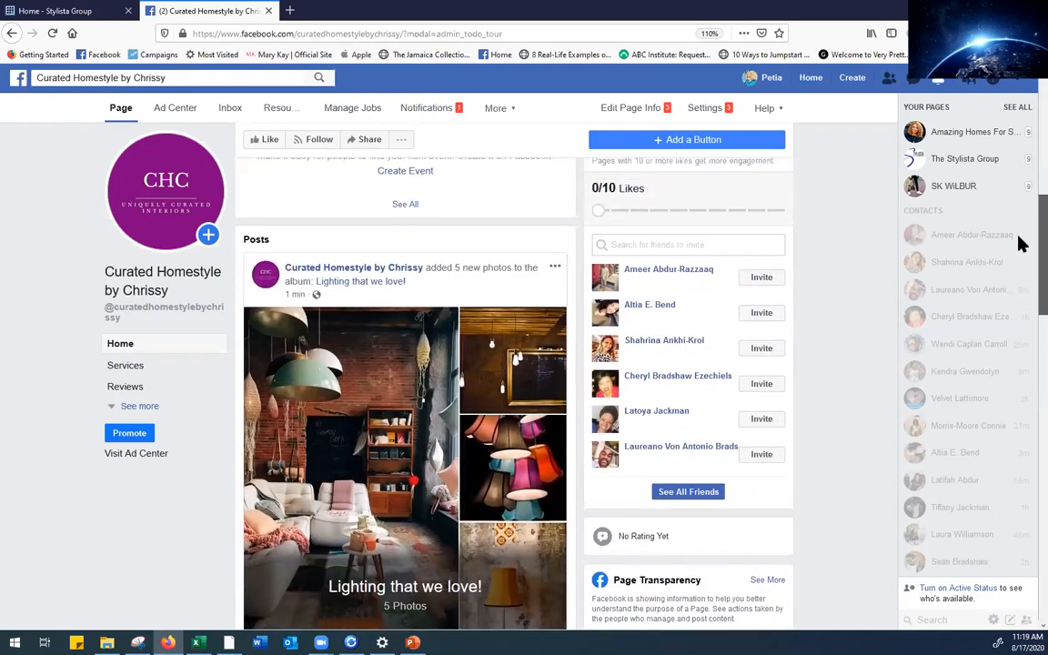
pyautogui.scroll(4, 1020, 222)
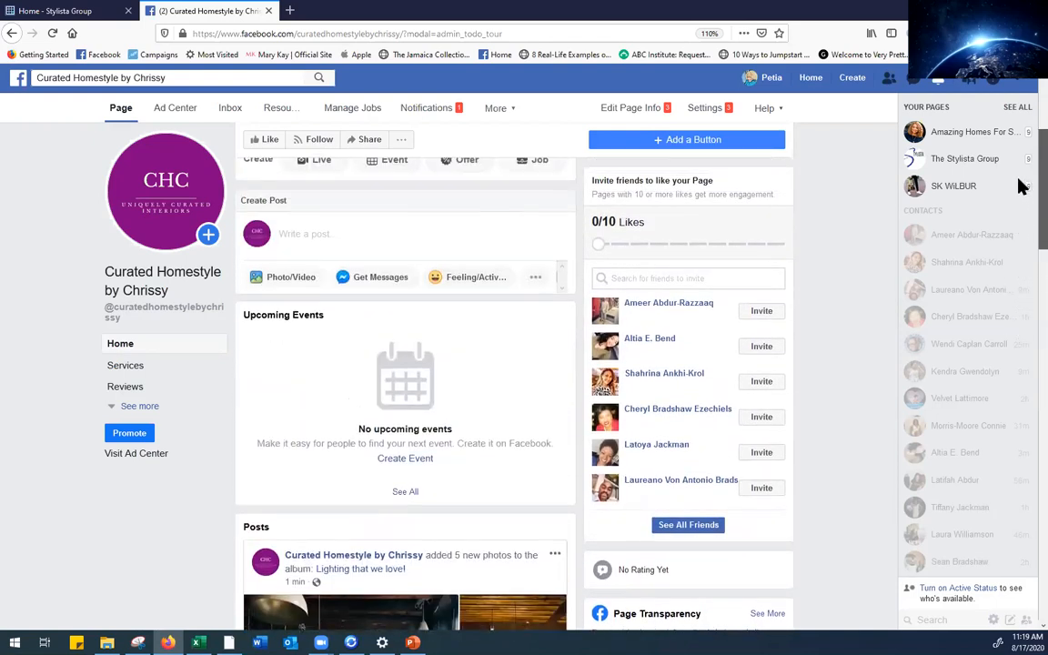
pyautogui.scroll(1, 1020, 145)
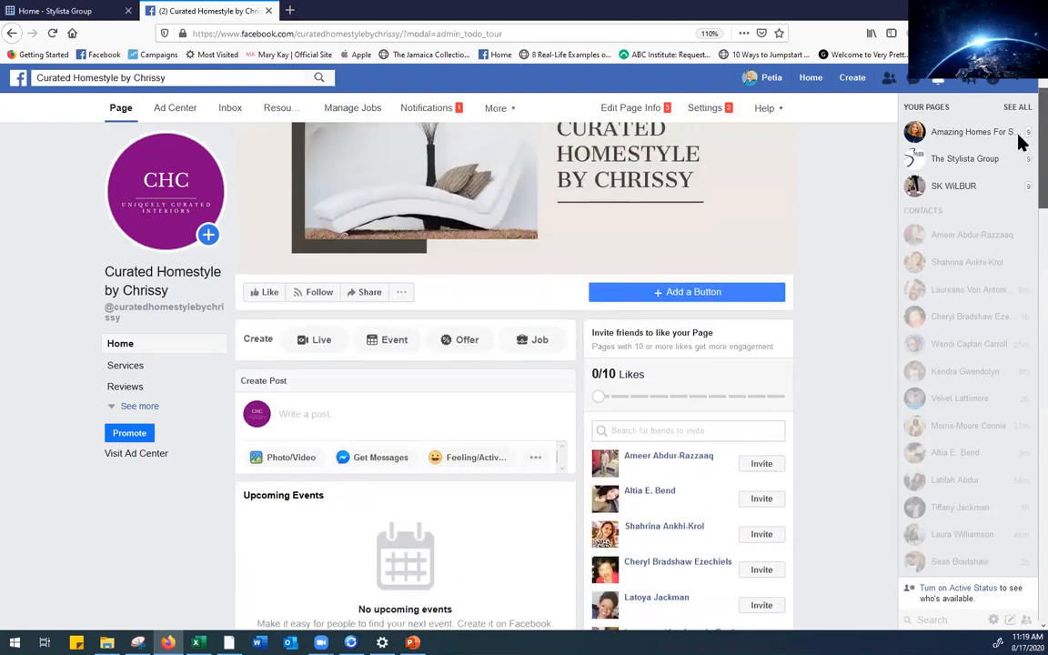
pyautogui.scroll(2, 1021, 137)
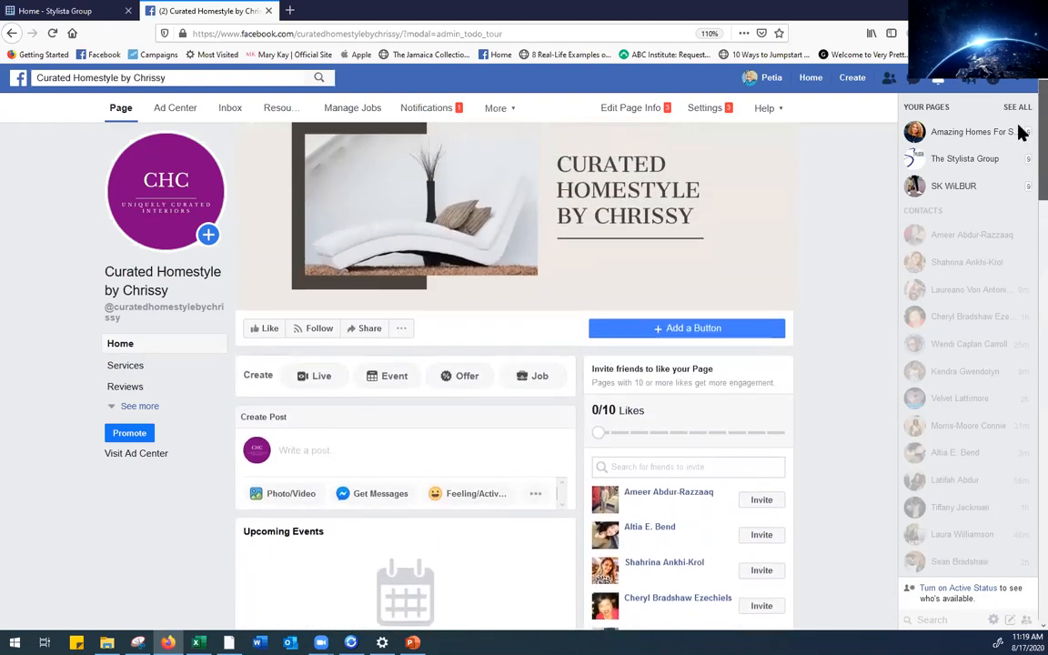
pyautogui.scroll(-3, 1020, 129)
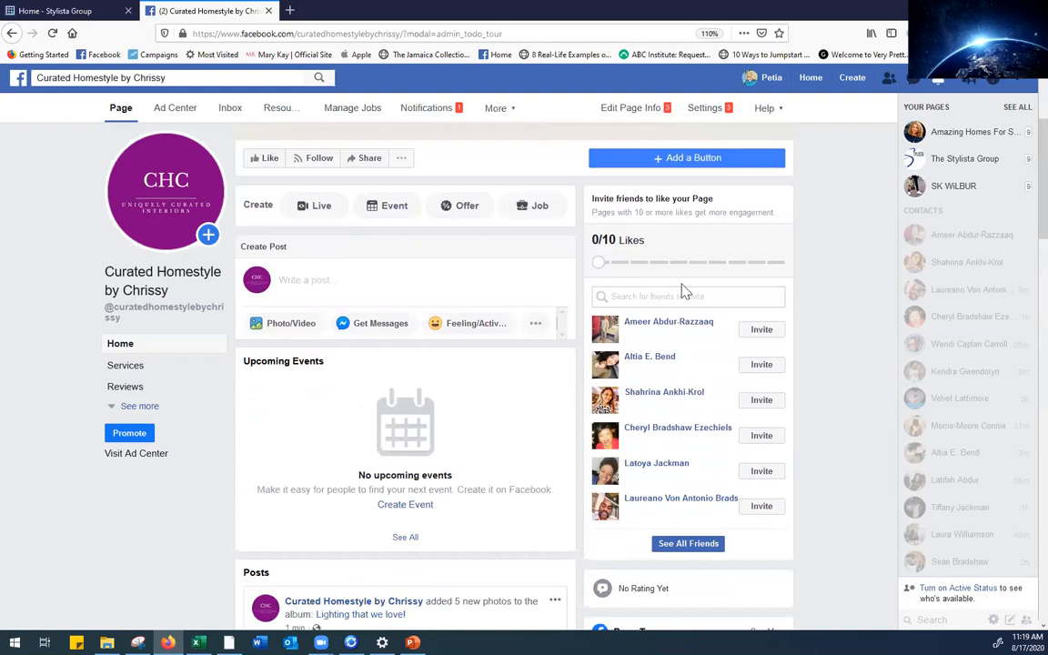
# Begin a photo post, then cancel the file picker and close the composer twice without posting
pyautogui.click(284, 324)
pyautogui.click(291, 347)
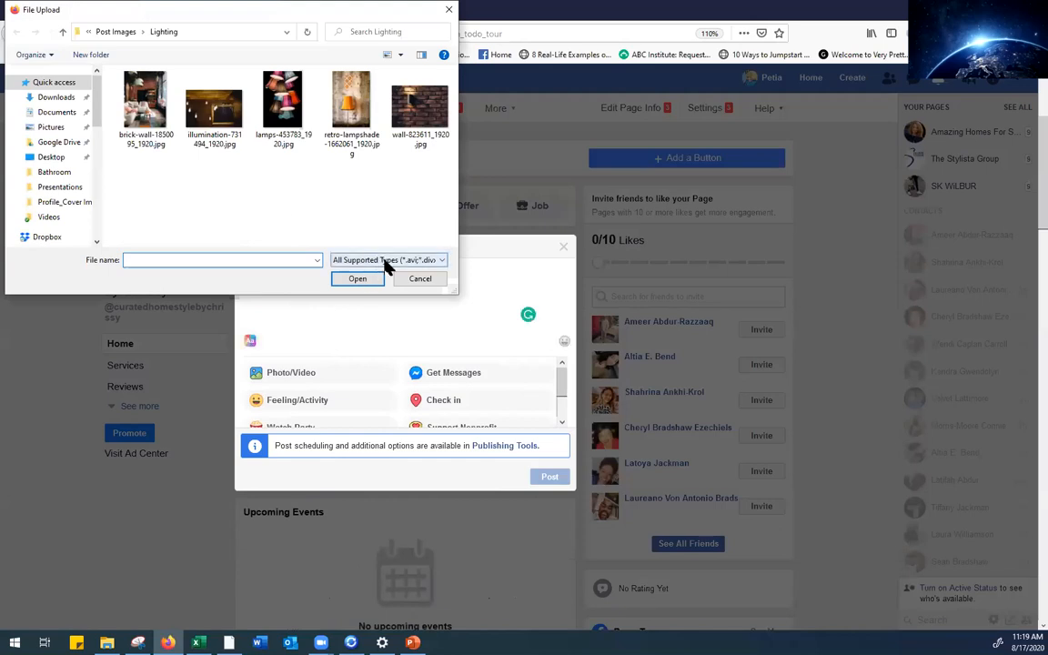
pyautogui.click(63, 31)
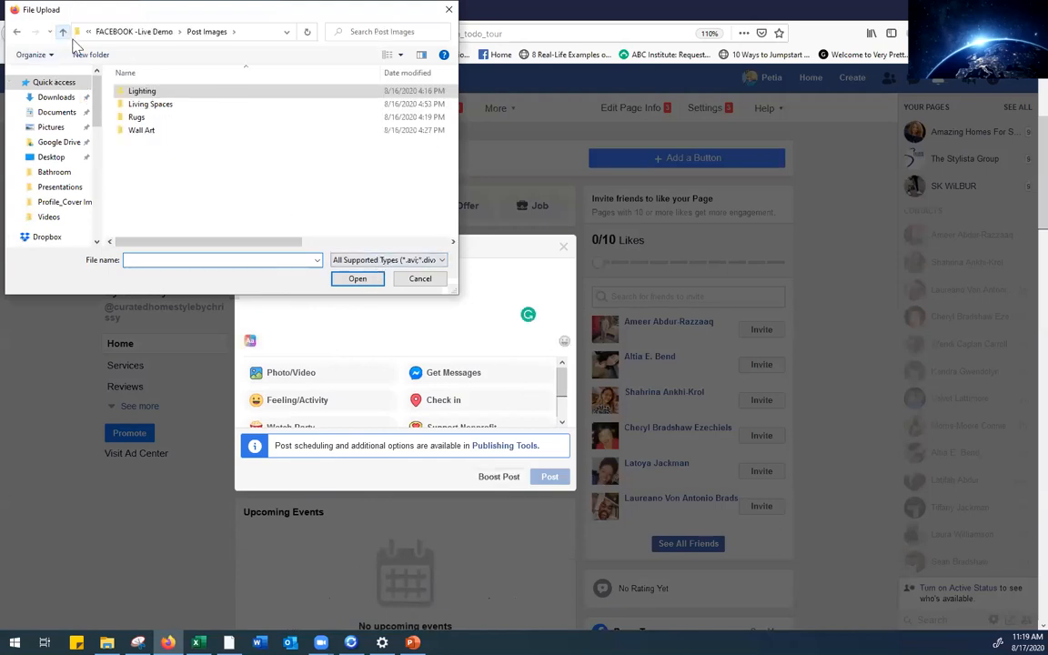
pyautogui.click(450, 13)
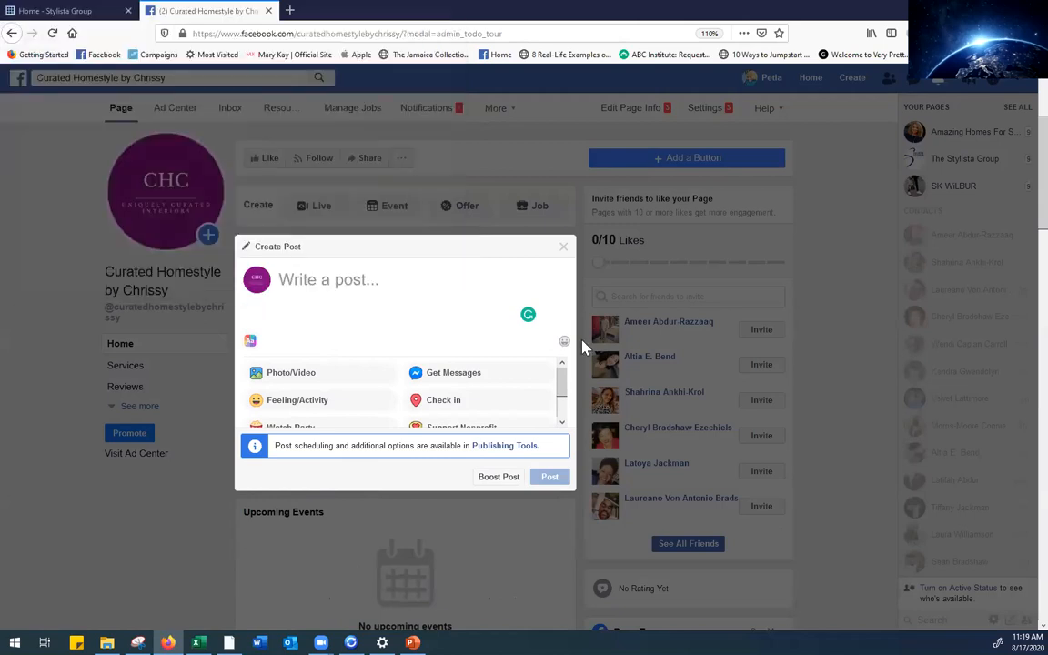
pyautogui.scroll(-2, 557, 364)
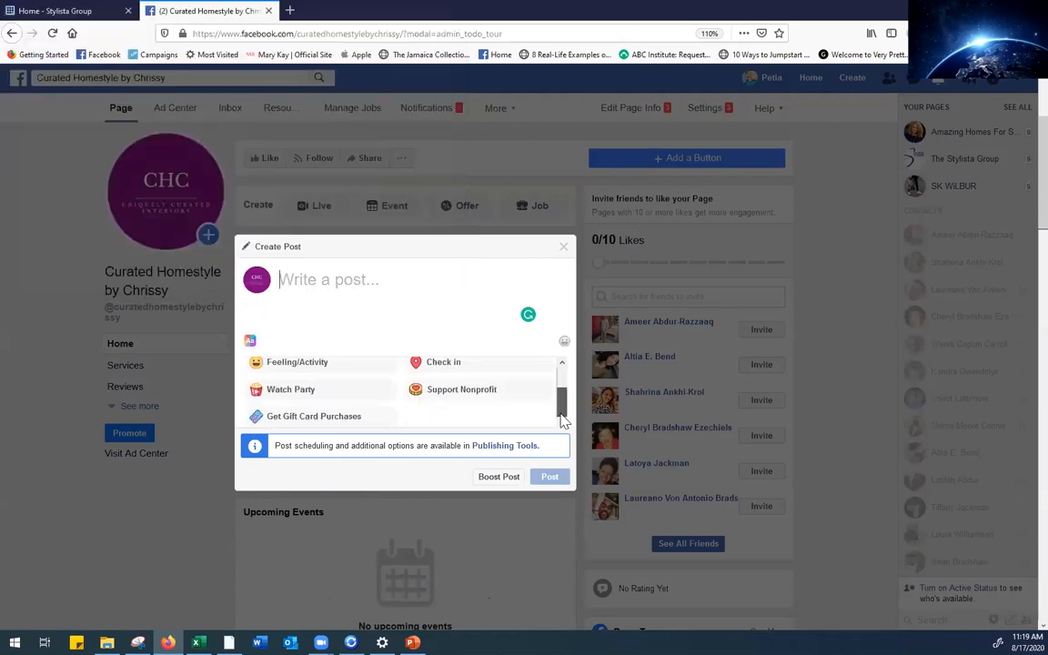
pyautogui.click(564, 246)
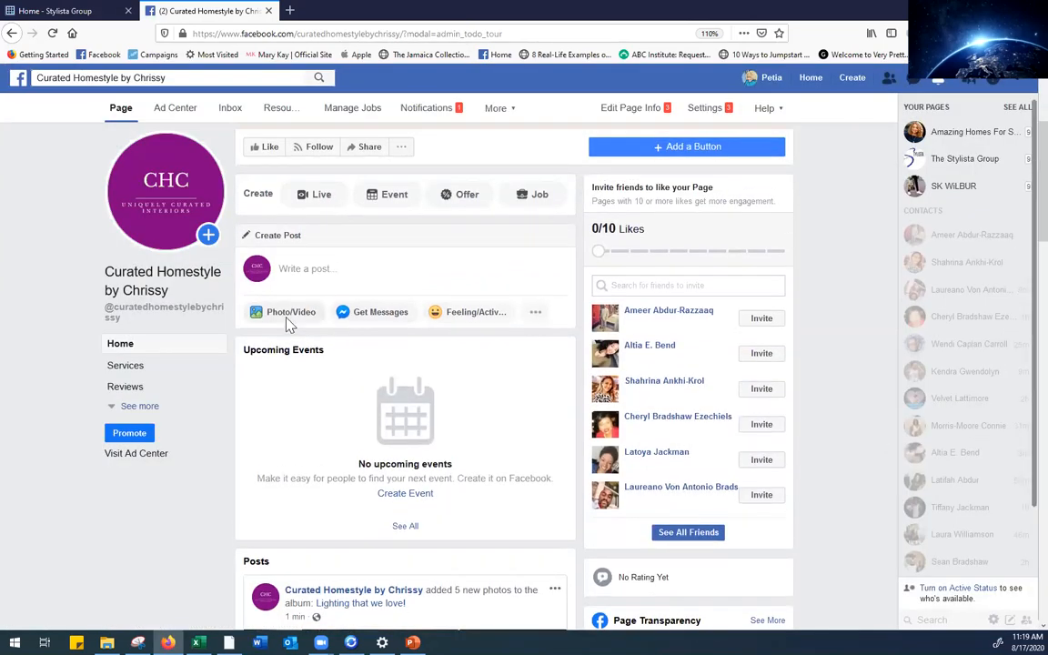
pyautogui.click(536, 312)
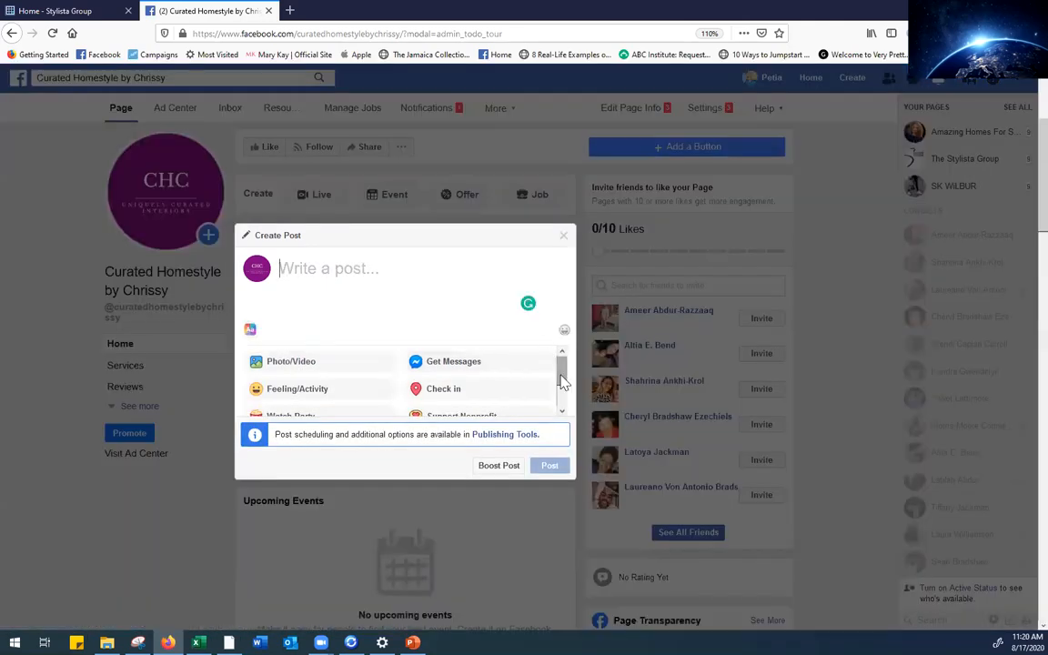
pyautogui.moveTo(558, 368); pyautogui.dragTo(558, 392)
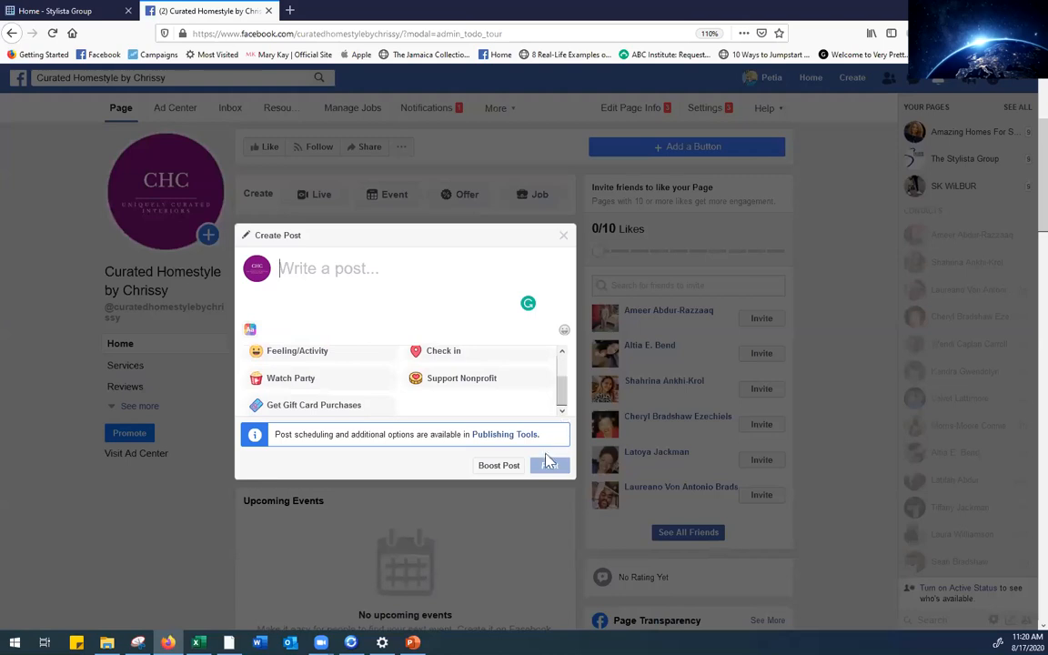
pyautogui.click(562, 236)
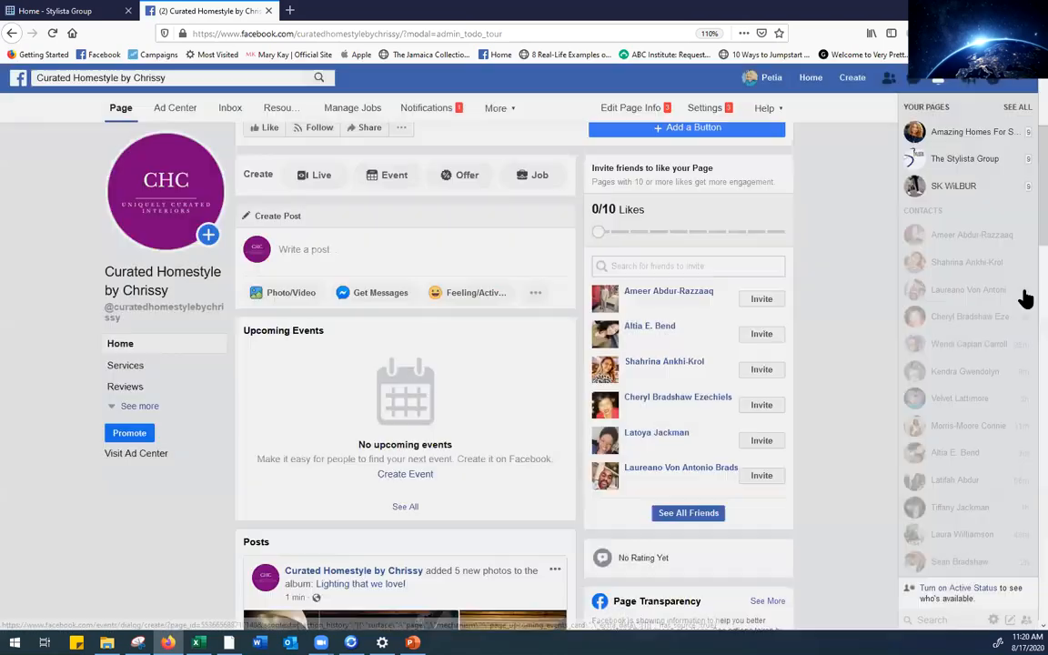
# Expand the left menu to show all page sections, including Shop, Offers, Photos and Videos
pyautogui.scroll(3, 1019, 218)
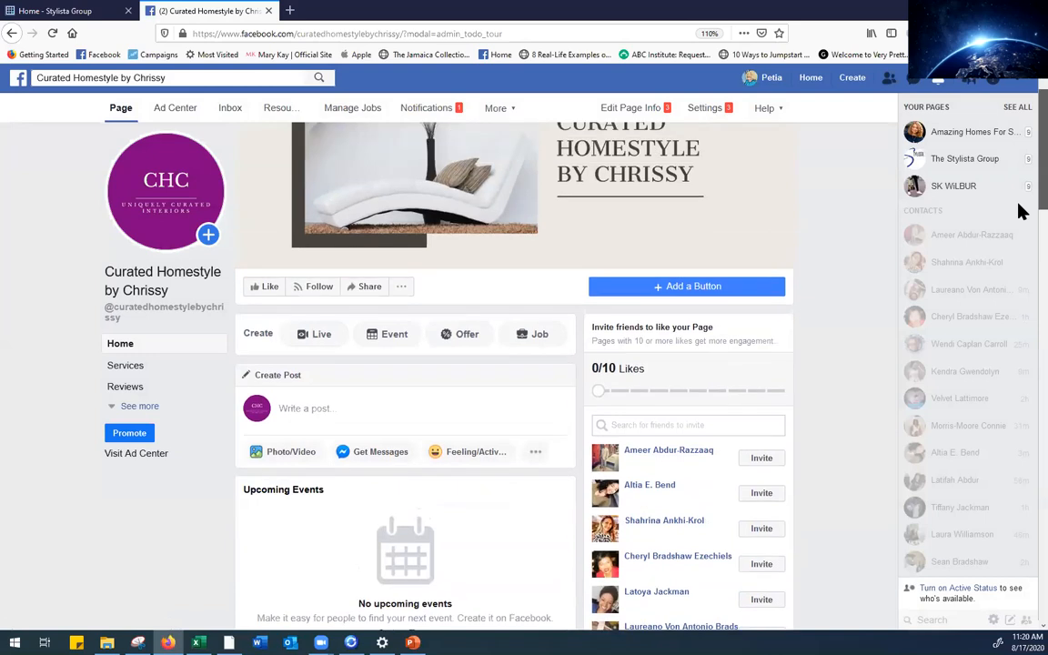
pyautogui.scroll(-5, 1019, 237)
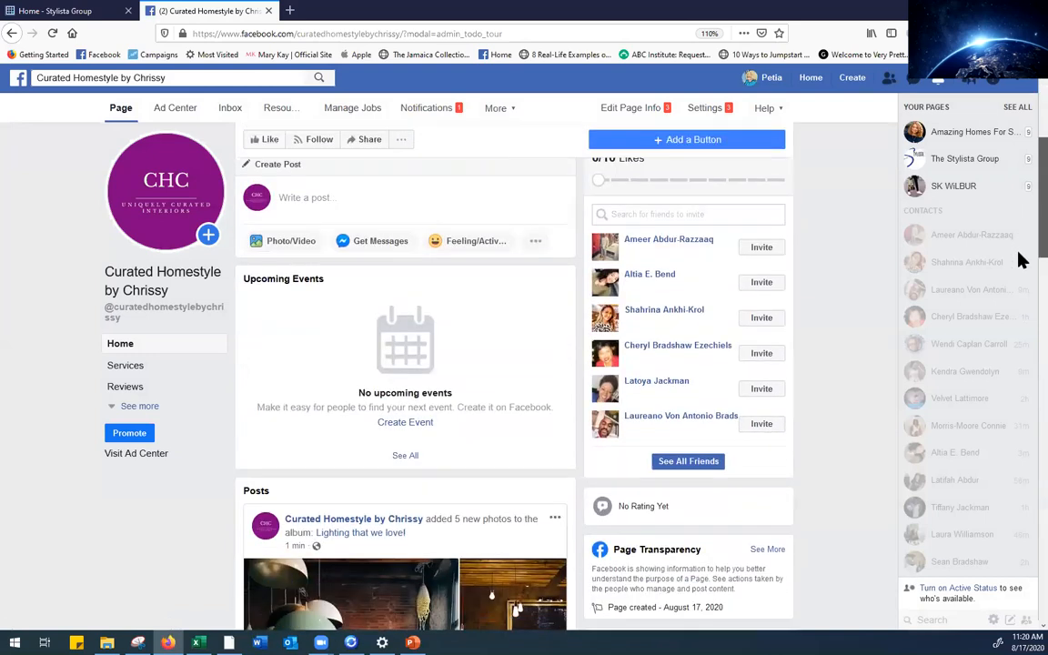
pyautogui.scroll(-3, 1020, 318)
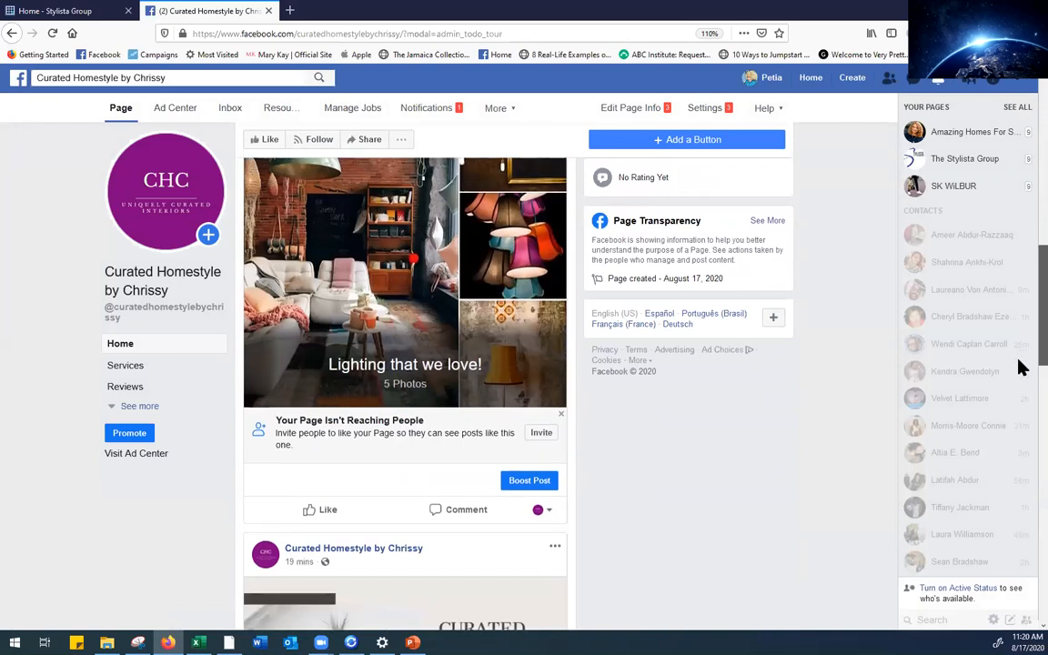
pyautogui.scroll(5, 1019, 323)
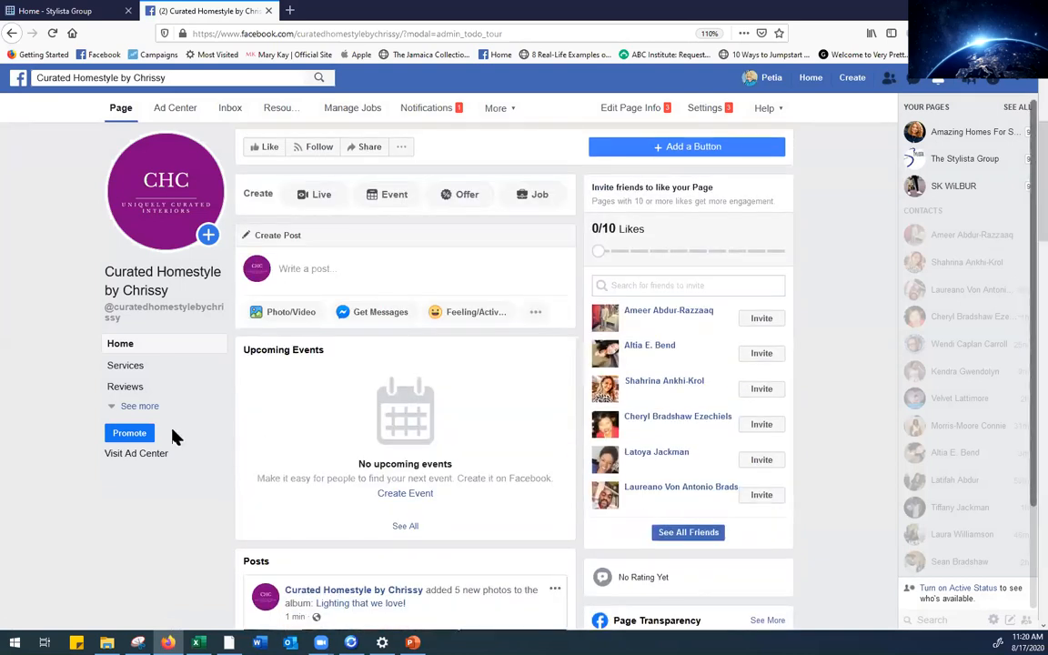
pyautogui.click(139, 407)
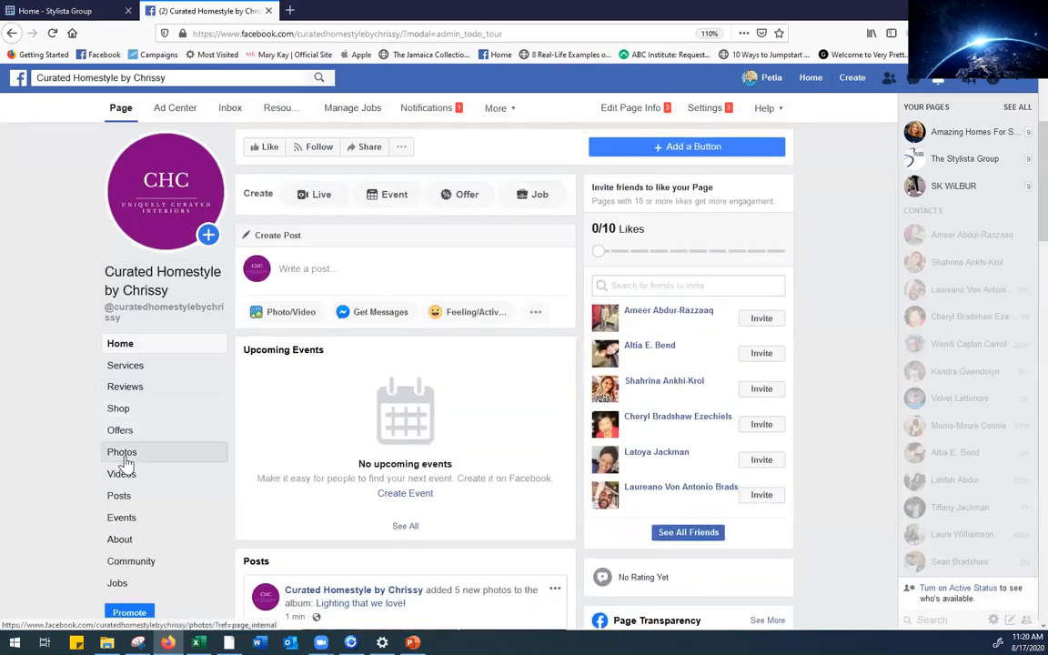
# From the Photos section, start a new album and browse to Post Images > Living Spaces > Livingroom
pyautogui.click(125, 455)
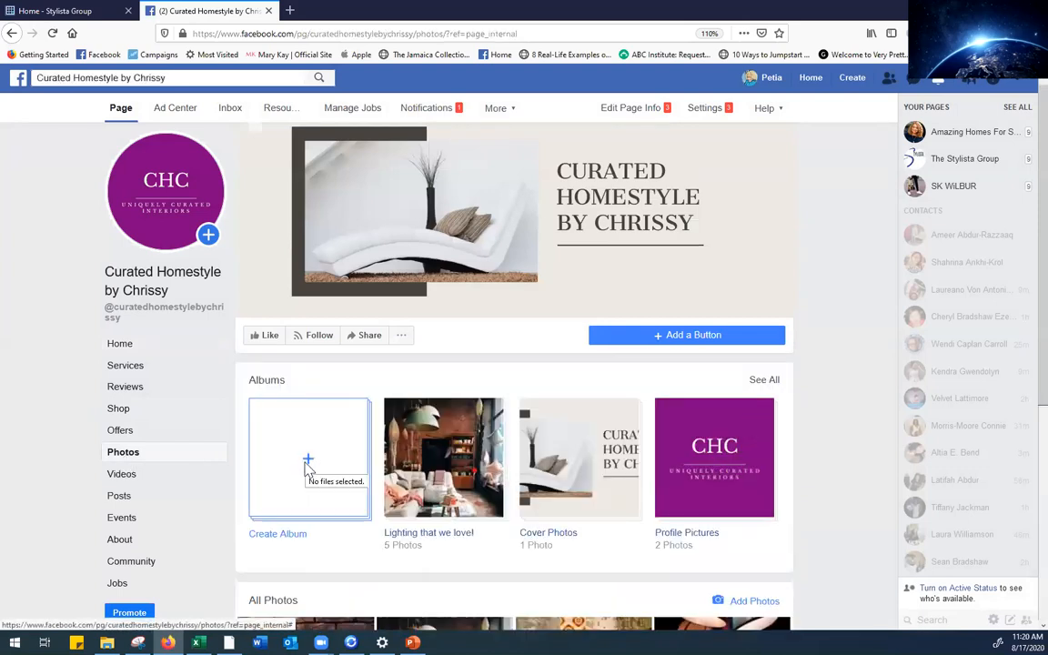
pyautogui.click(307, 463)
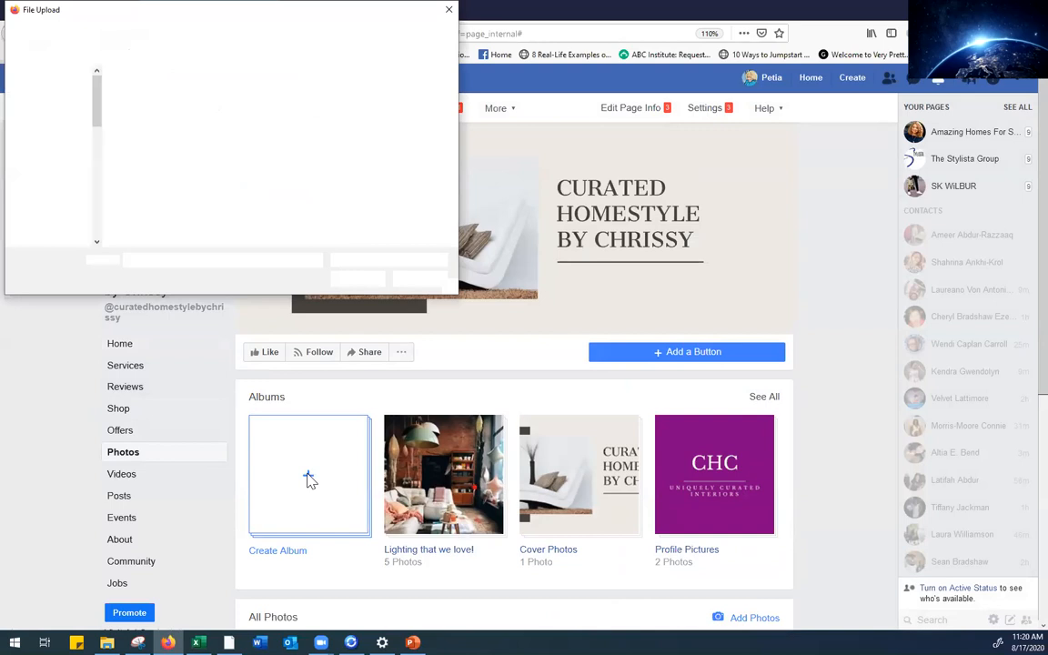
pyautogui.click(62, 31)
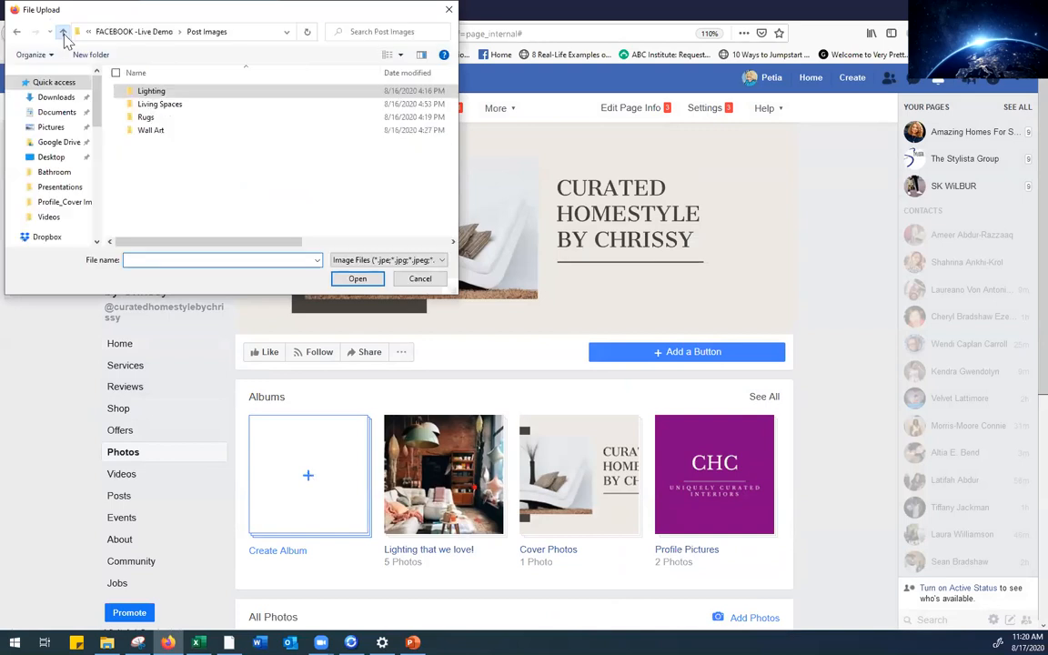
pyautogui.doubleClick(157, 103)
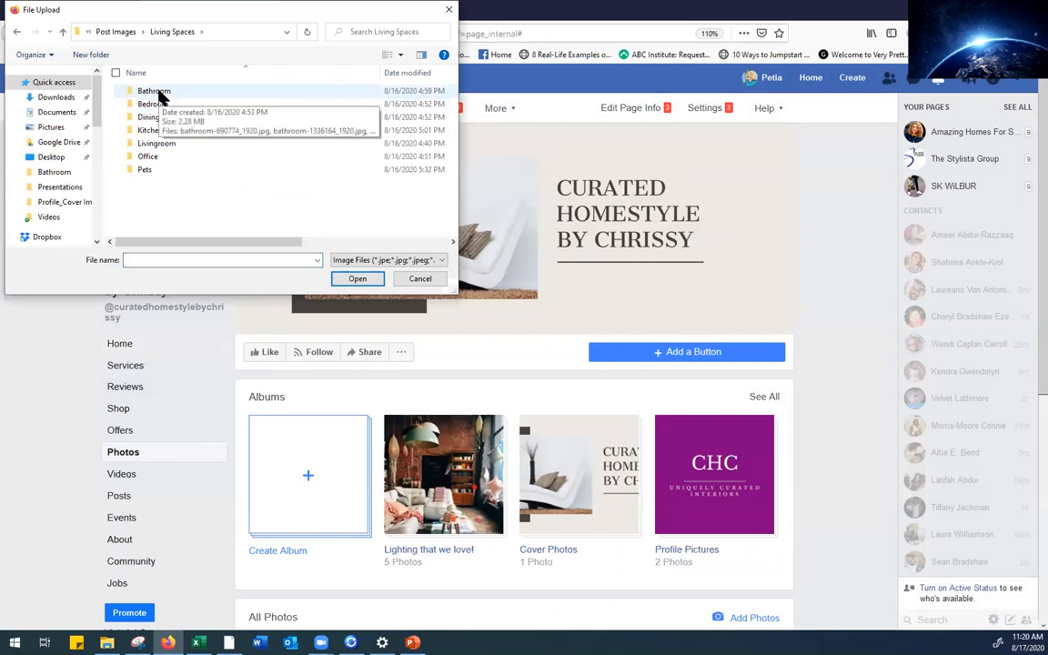
pyautogui.doubleClick(160, 147)
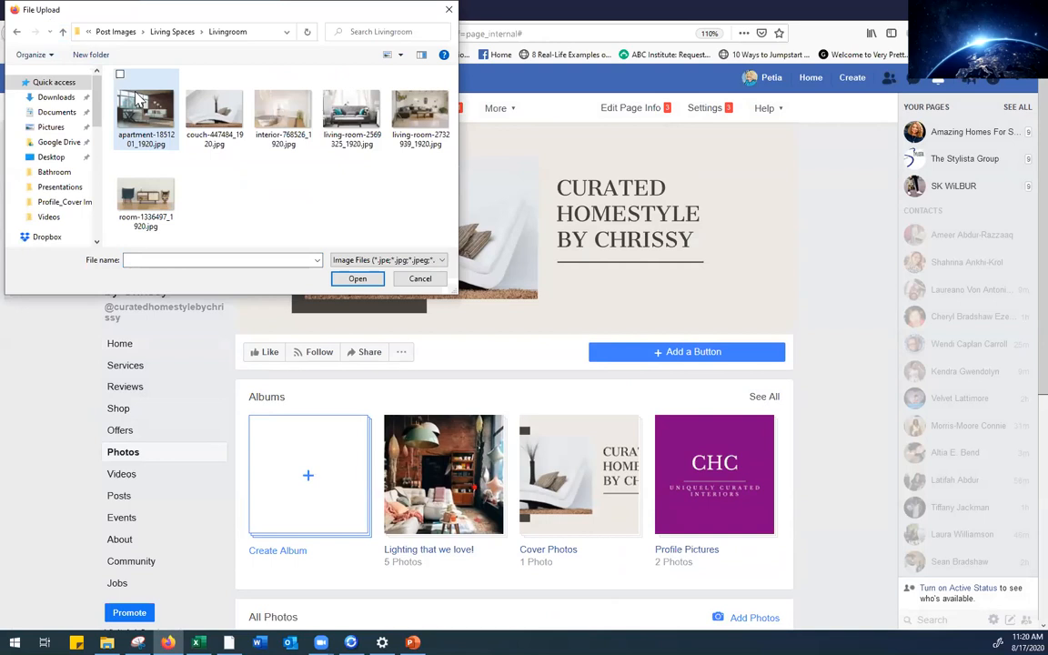
# Select all six Livingroom photos and upload them to the album
pyautogui.click(128, 83)
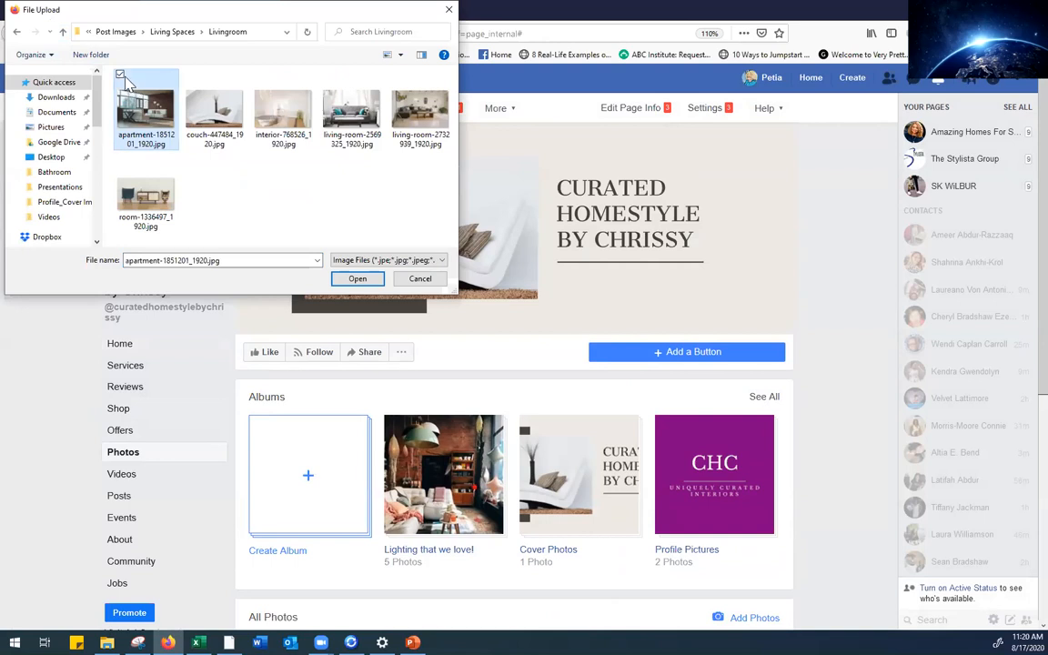
pyautogui.click(193, 78)
pyautogui.click(258, 74)
pyautogui.click(326, 75)
pyautogui.click(393, 76)
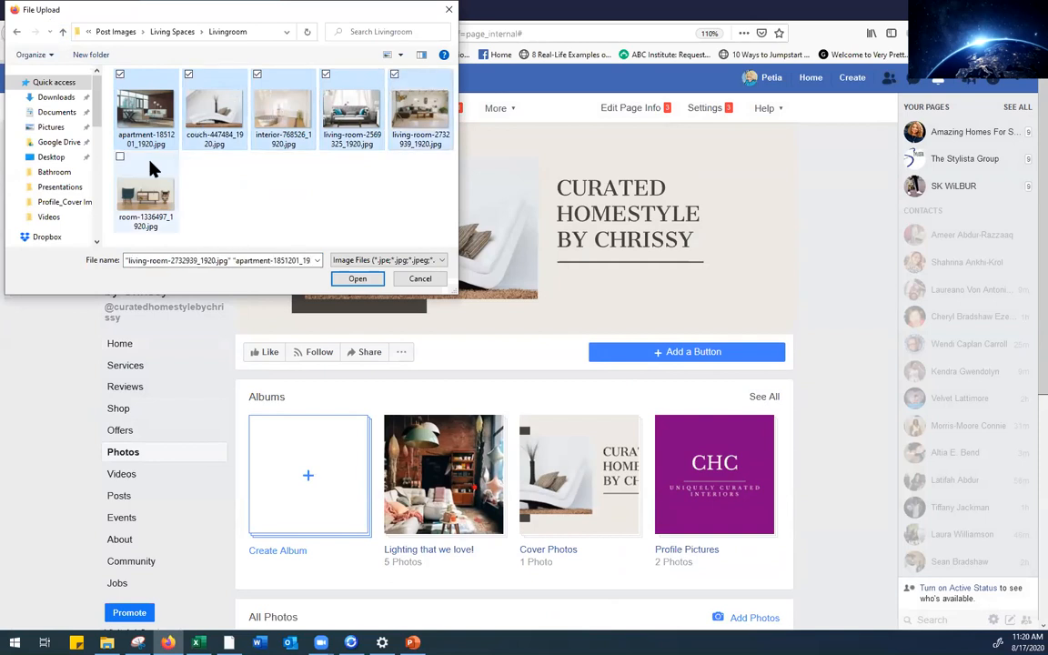
pyautogui.click(121, 164)
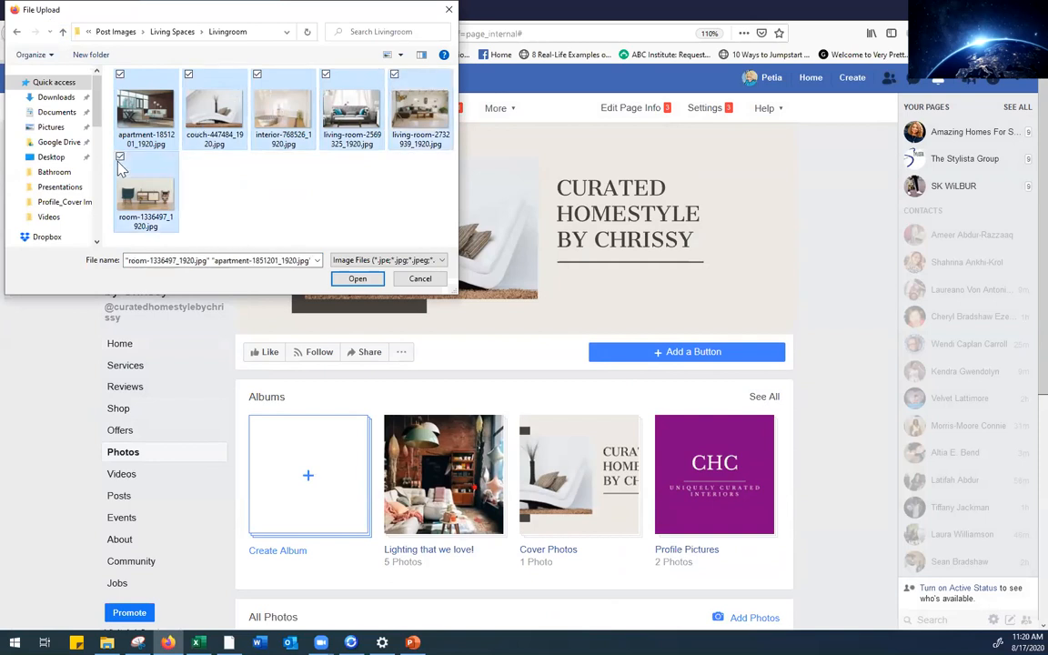
pyautogui.click(359, 280)
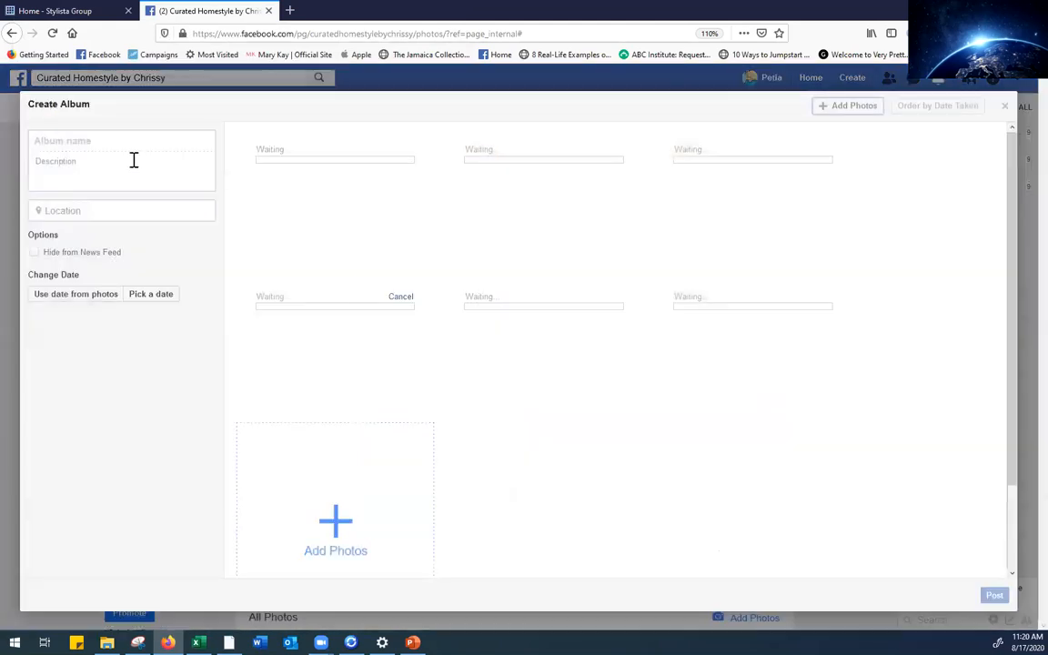
# Name the album 'Luxurious Livingroom!', correcting a typo in the name
pyautogui.click(132, 140)
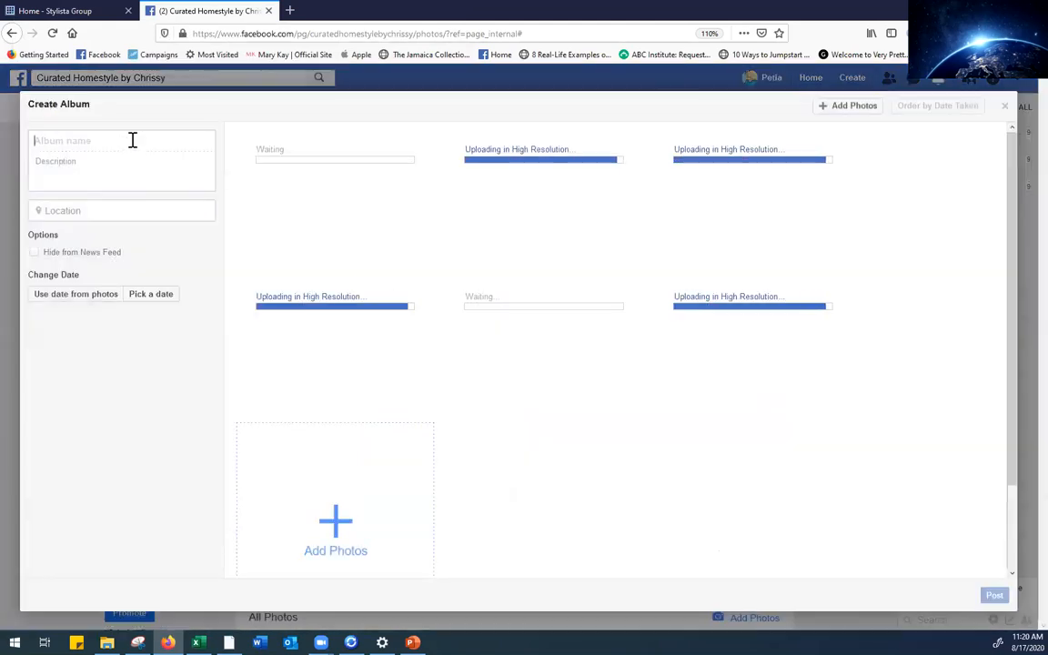
pyautogui.write('Luxu')
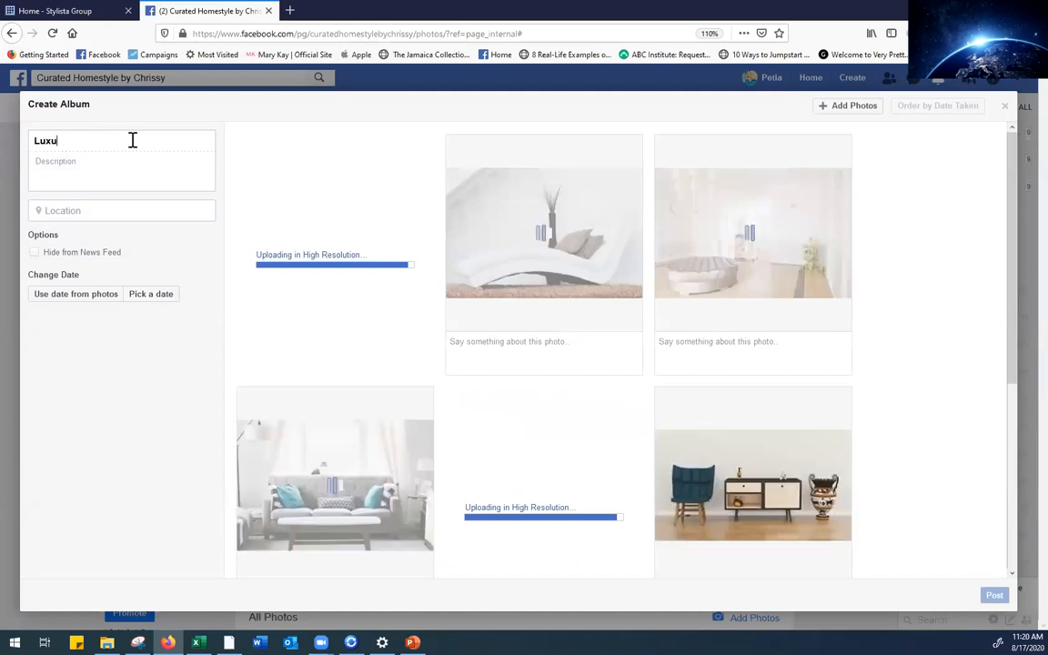
pyautogui.write('rious Livingt')
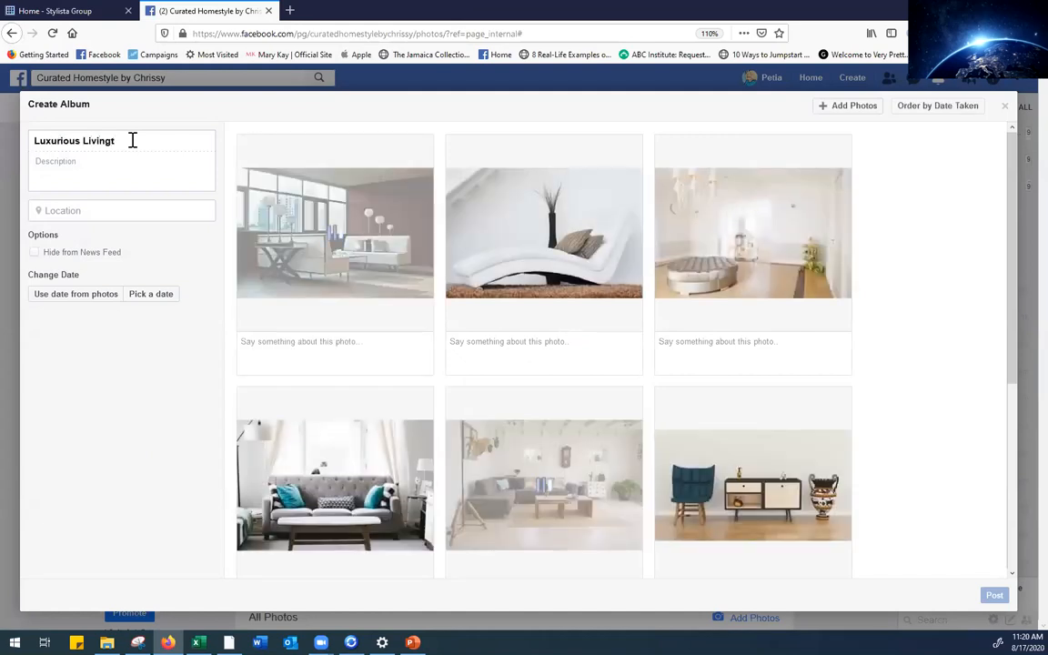
pyautogui.press('BackSpace')
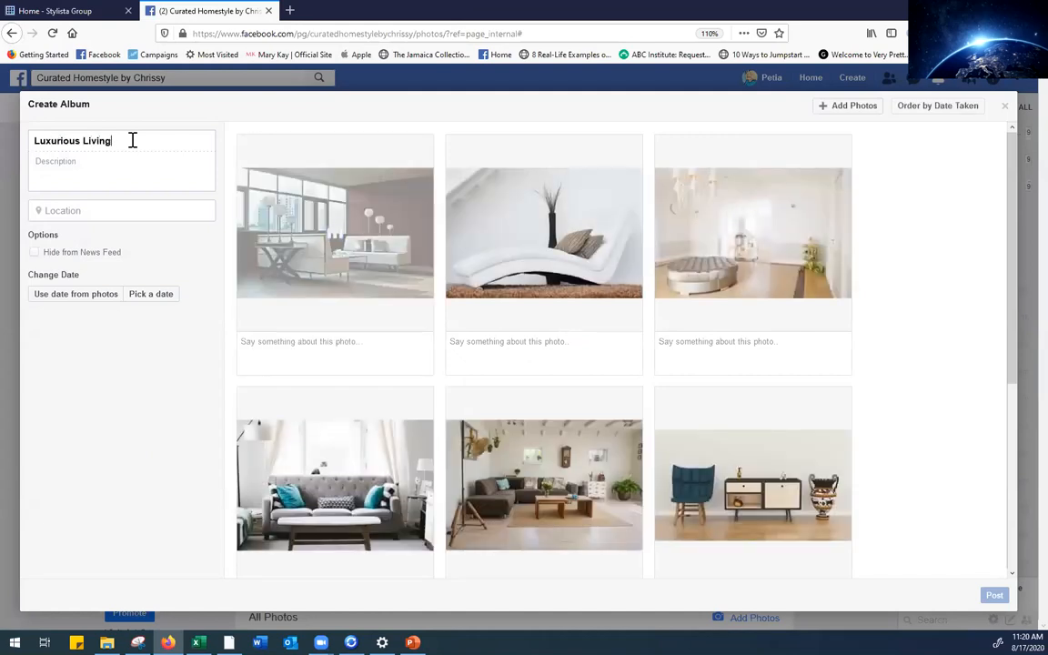
pyautogui.write('room!')
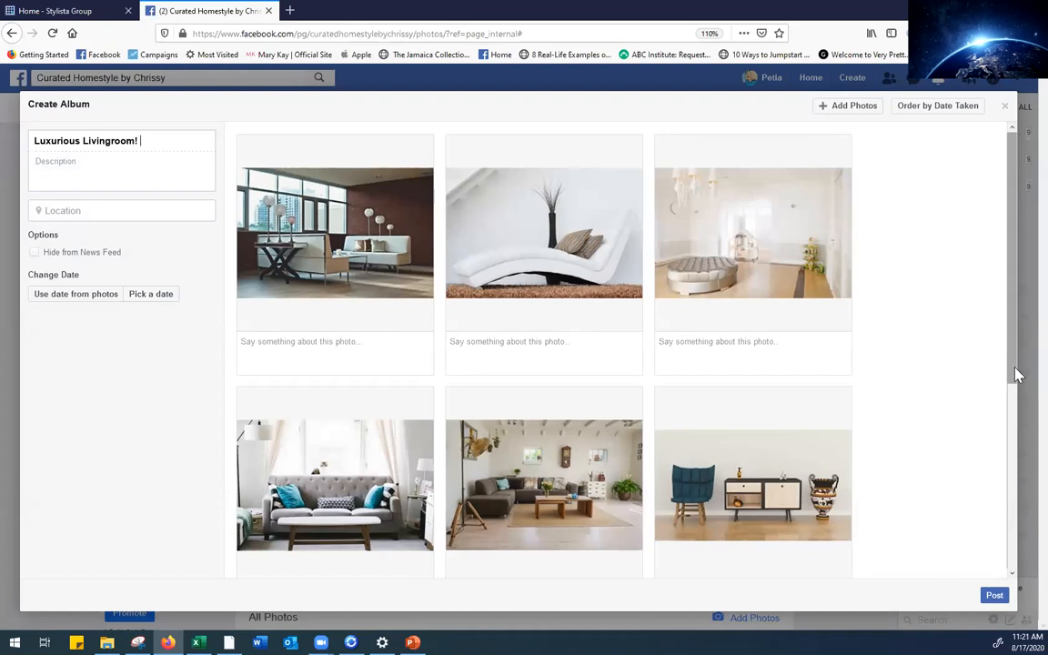
pyautogui.click(78, 167)
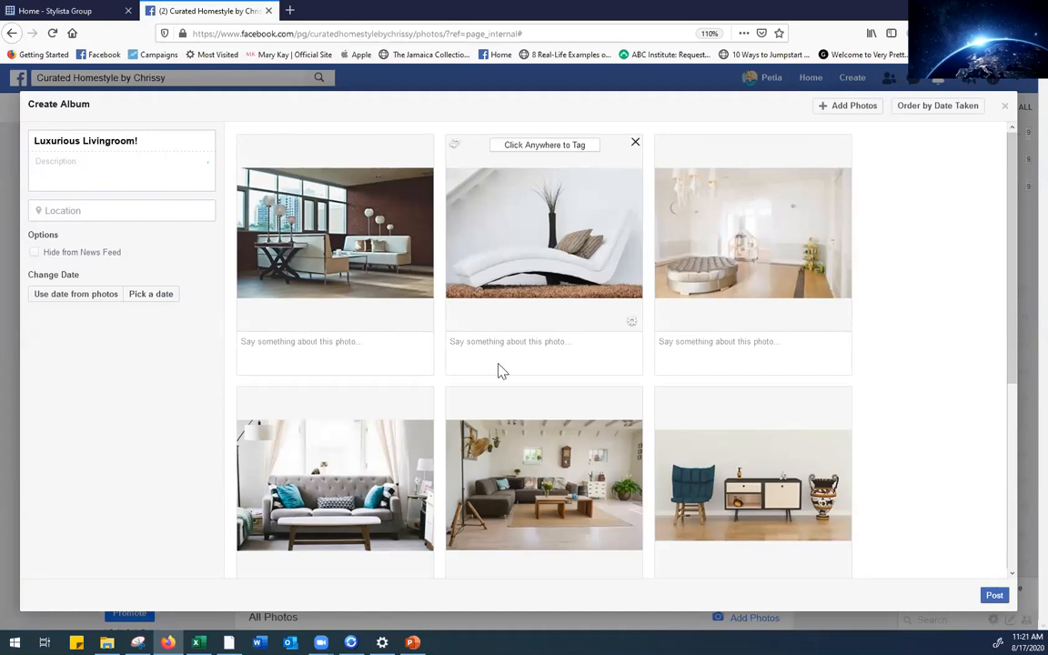
# Leave the photo captions blank and post the six-photo album
pyautogui.click(725, 343)
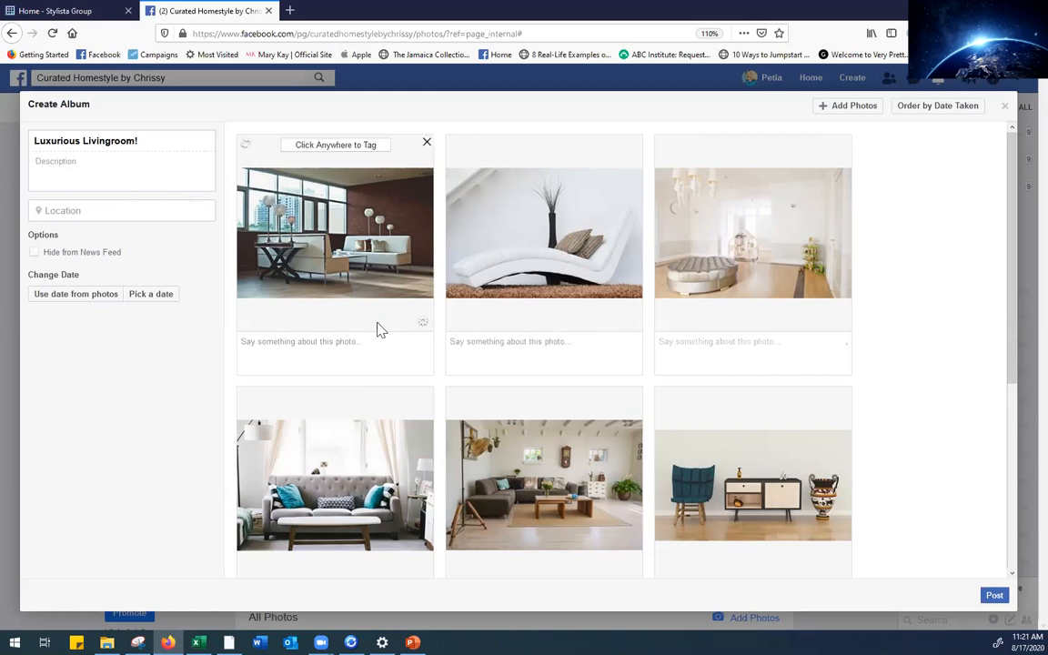
pyautogui.click(349, 342)
pyautogui.click(723, 356)
pyautogui.moveTo(1012, 332)
pyautogui.mouseDown()
pyautogui.moveTo(1019, 509)
pyautogui.moveTo(1010, 327)
pyautogui.mouseUp()
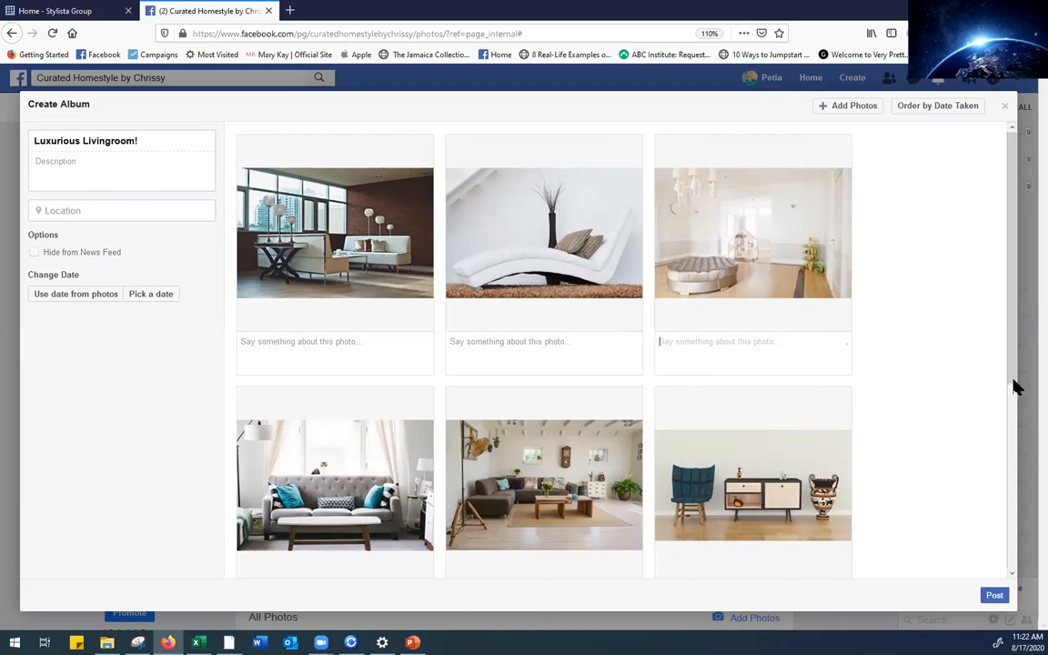
pyautogui.scroll(-1, 1014, 385)
pyautogui.moveTo(1010, 400); pyautogui.dragTo(1010, 563)
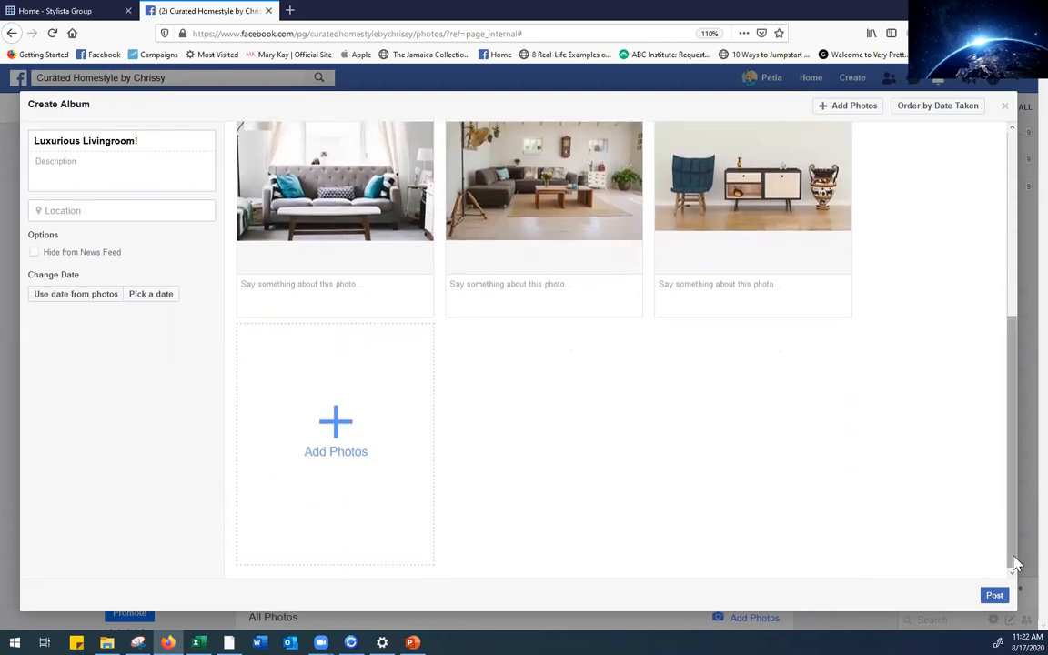
pyautogui.click(991, 602)
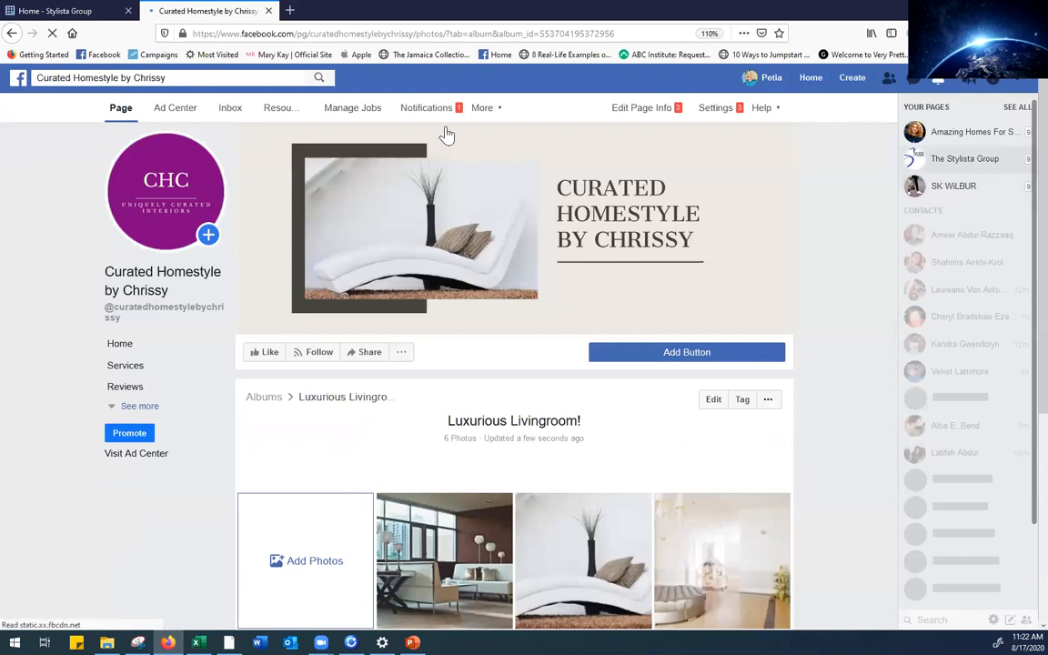
# Reload the page twice and scroll through the published Luxurious Livingroom! album
pyautogui.scroll(-4, 1018, 100)
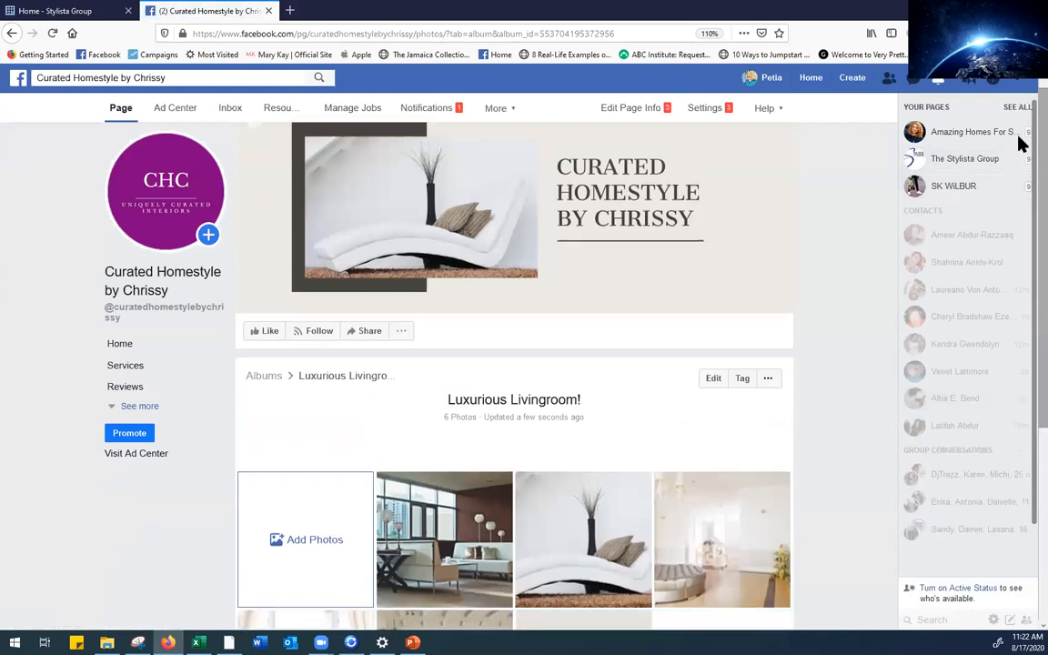
pyautogui.scroll(4, 1016, 110)
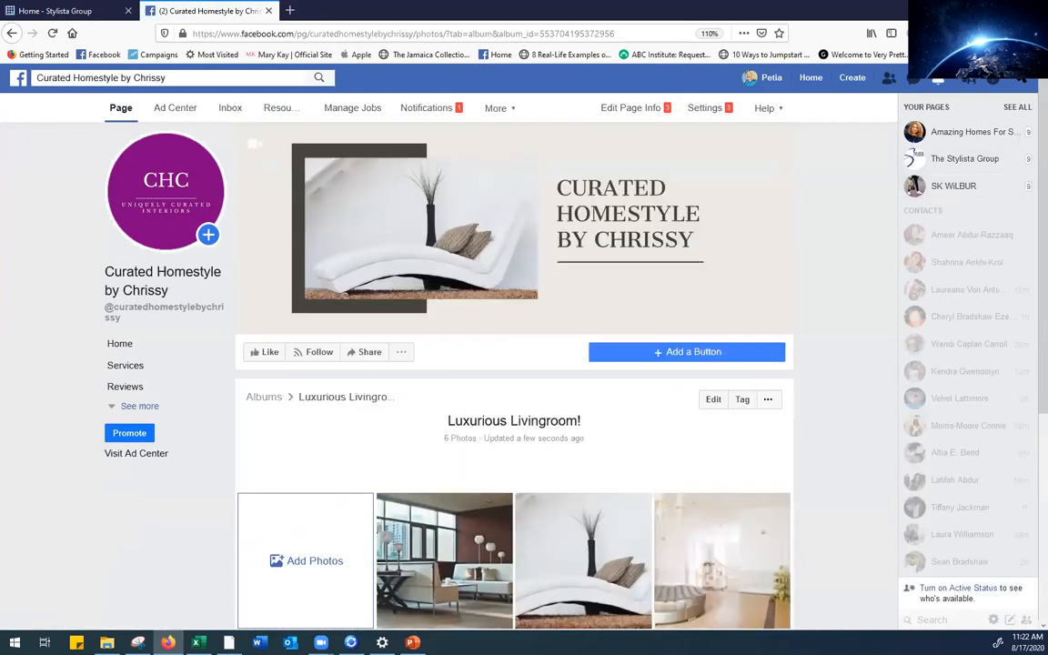
pyautogui.click(51, 38)
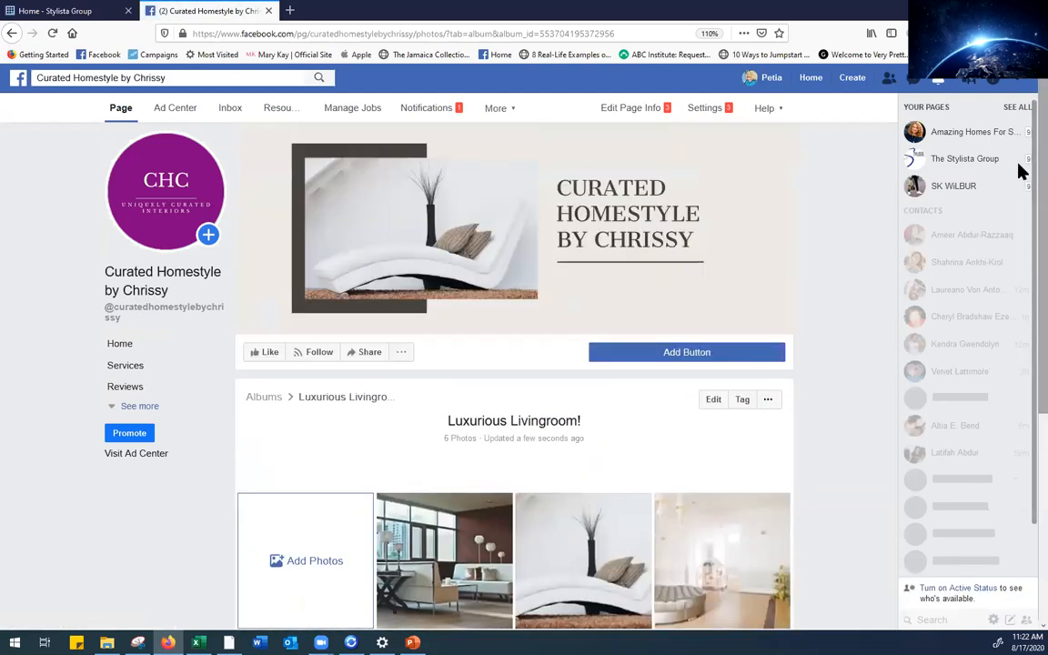
pyautogui.click(52, 37)
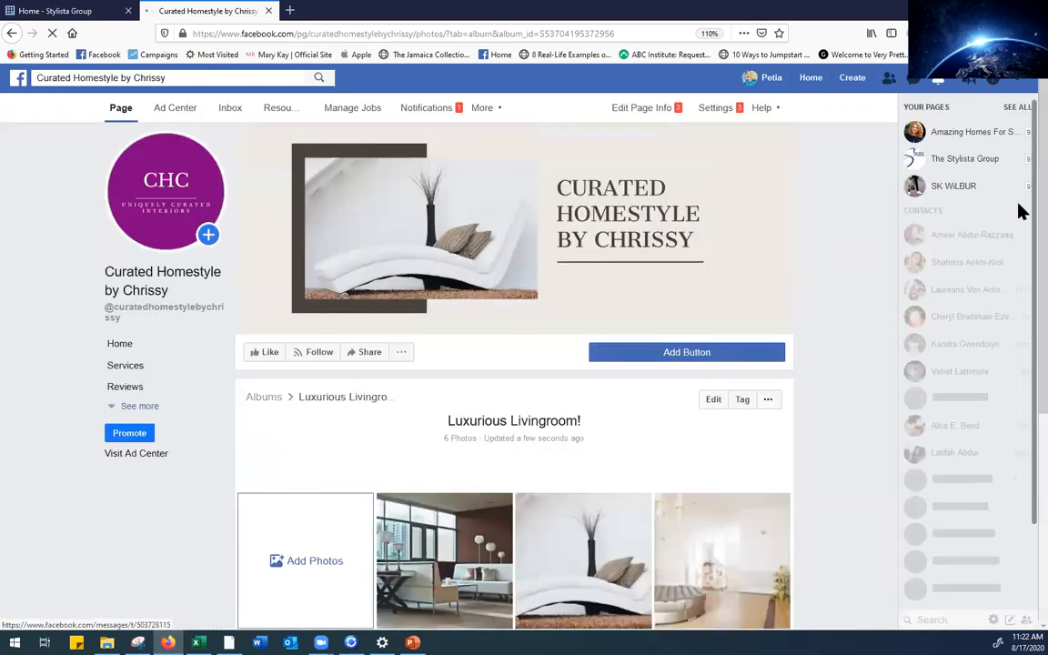
pyautogui.scroll(-4, 1017, 234)
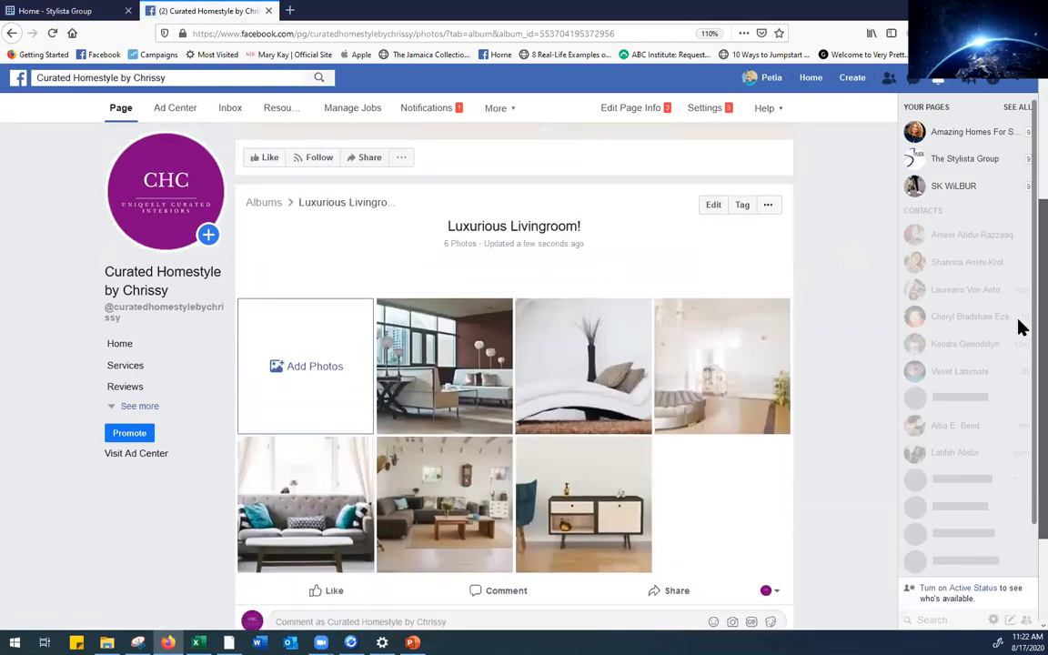
pyautogui.scroll(2, 1021, 351)
pyautogui.scroll(-4, 1021, 409)
pyautogui.scroll(5, 1019, 234)
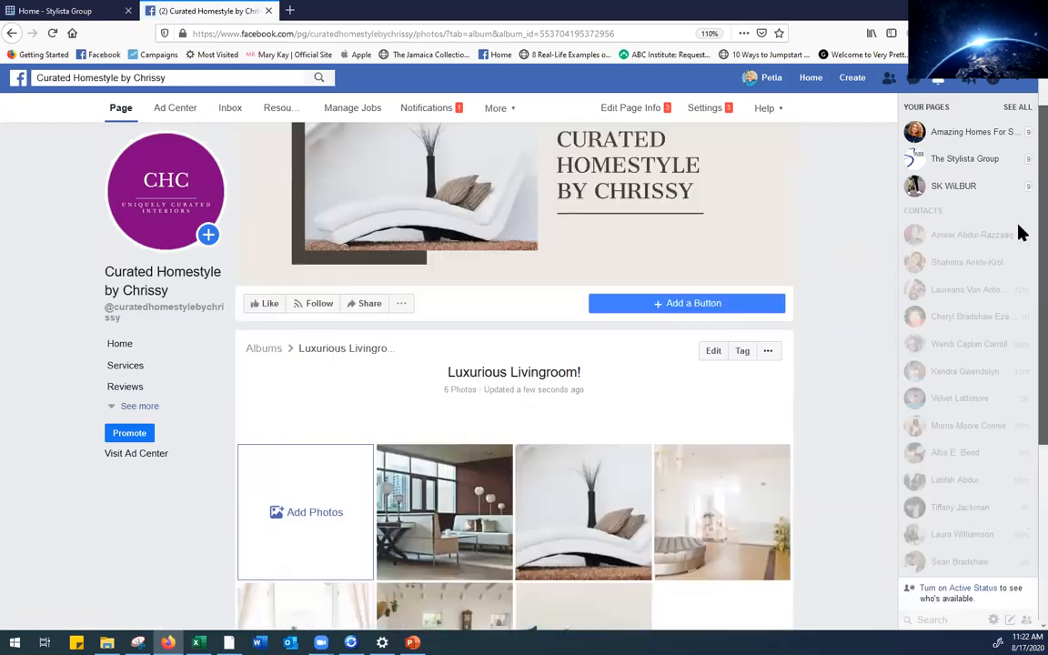
# Expand the left sidebar to show all of the page's sections
pyautogui.click(138, 406)
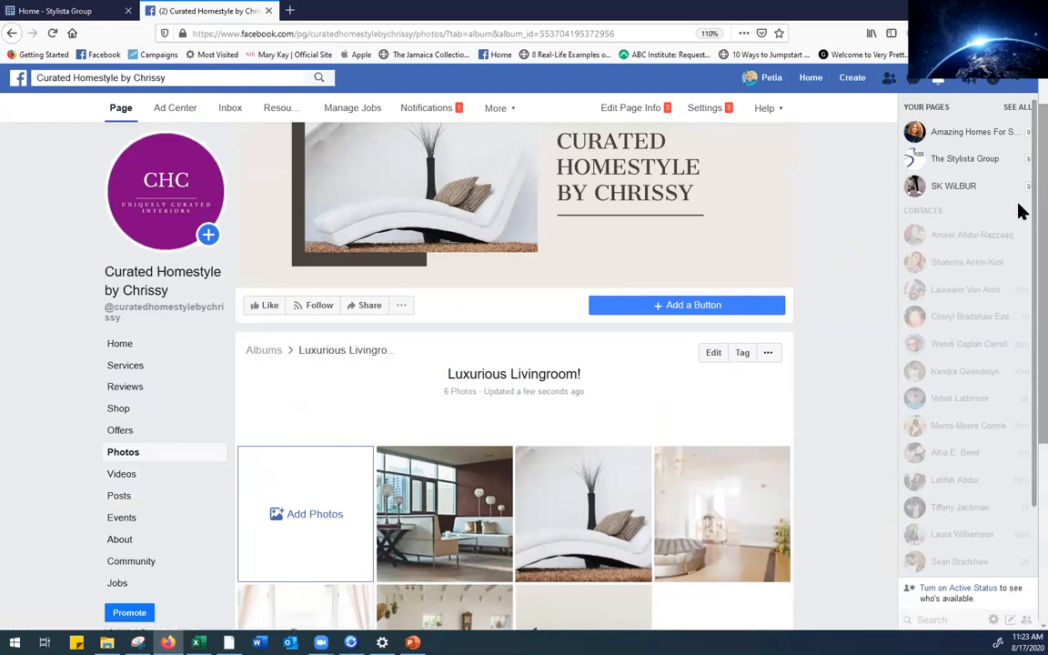
pyautogui.scroll(-2, 1021, 350)
pyautogui.scroll(2, 1020, 218)
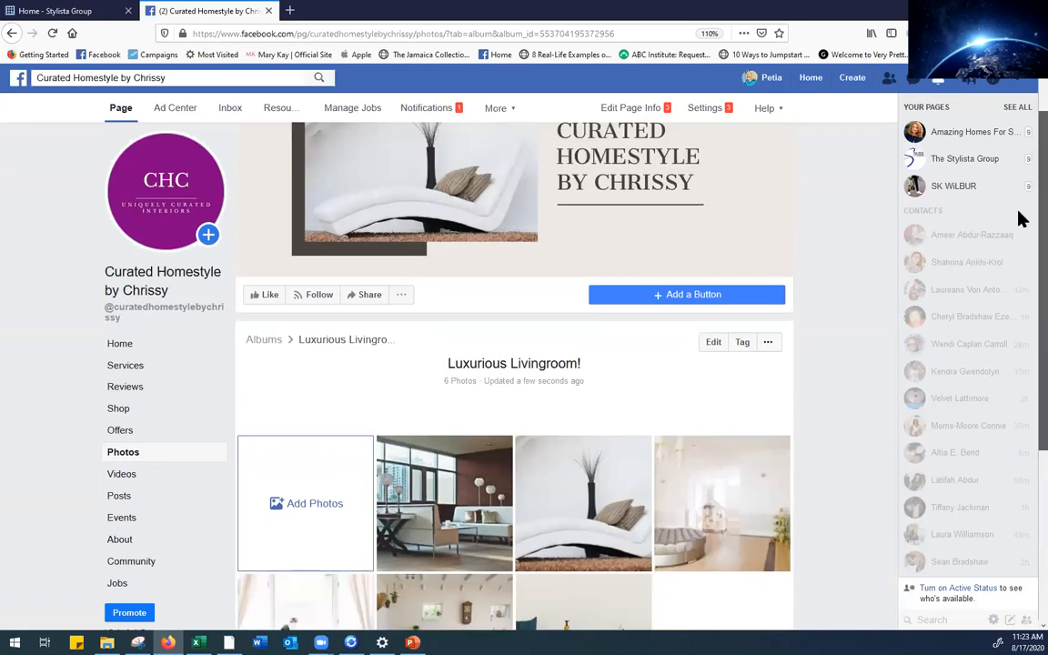
pyautogui.scroll(1, 1020, 205)
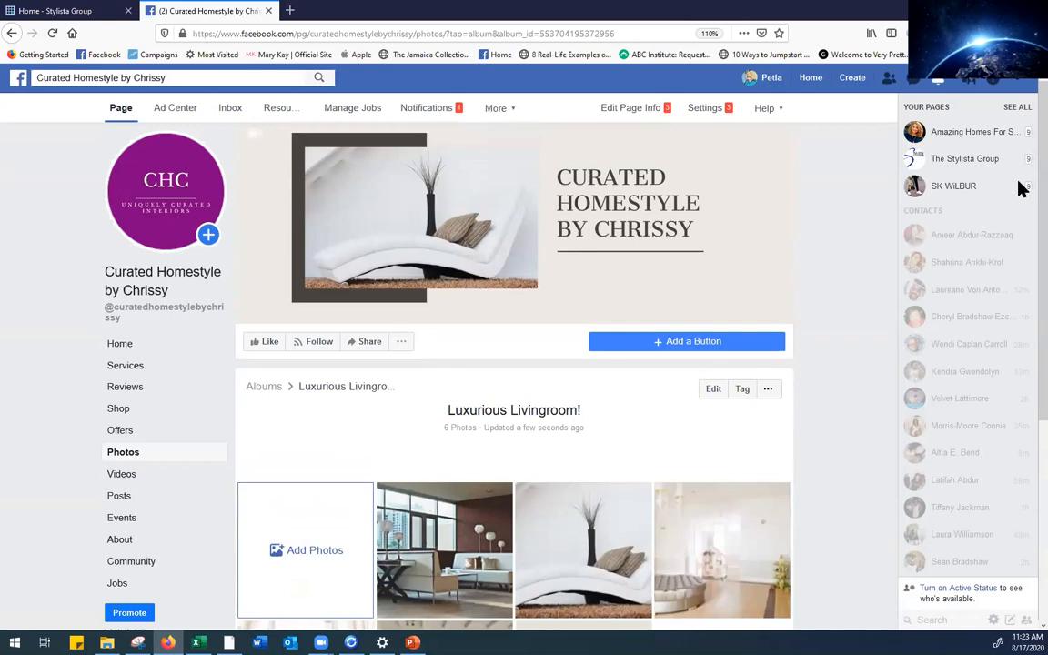
pyautogui.scroll(1, 1021, 185)
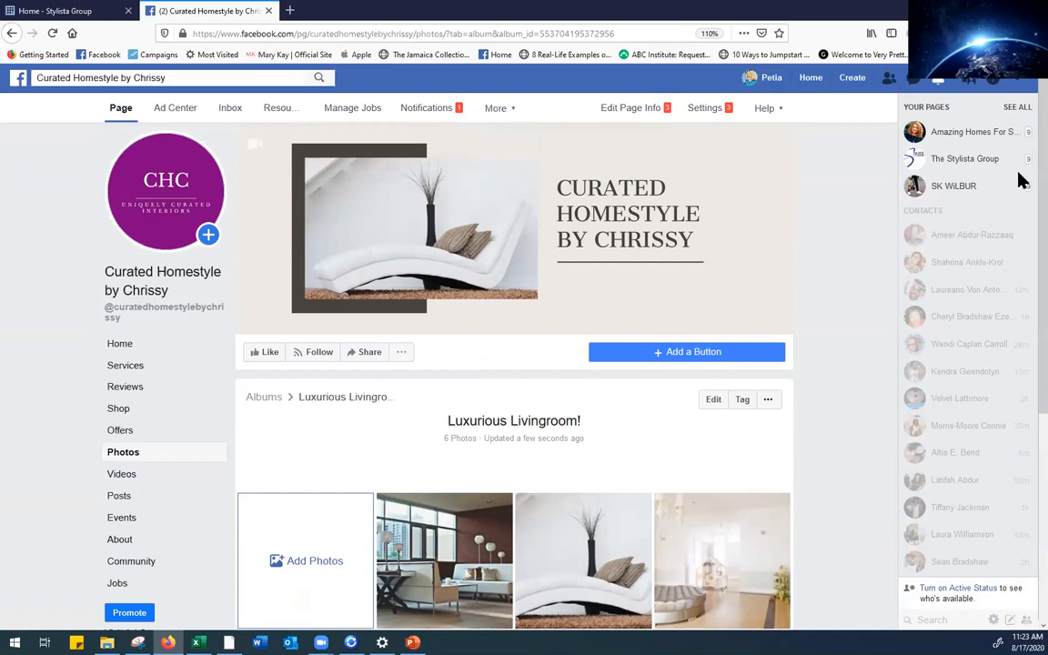
# Return to Photos, confirm Luxurious Livingroom! is among the albums, and start another album
pyautogui.click(122, 457)
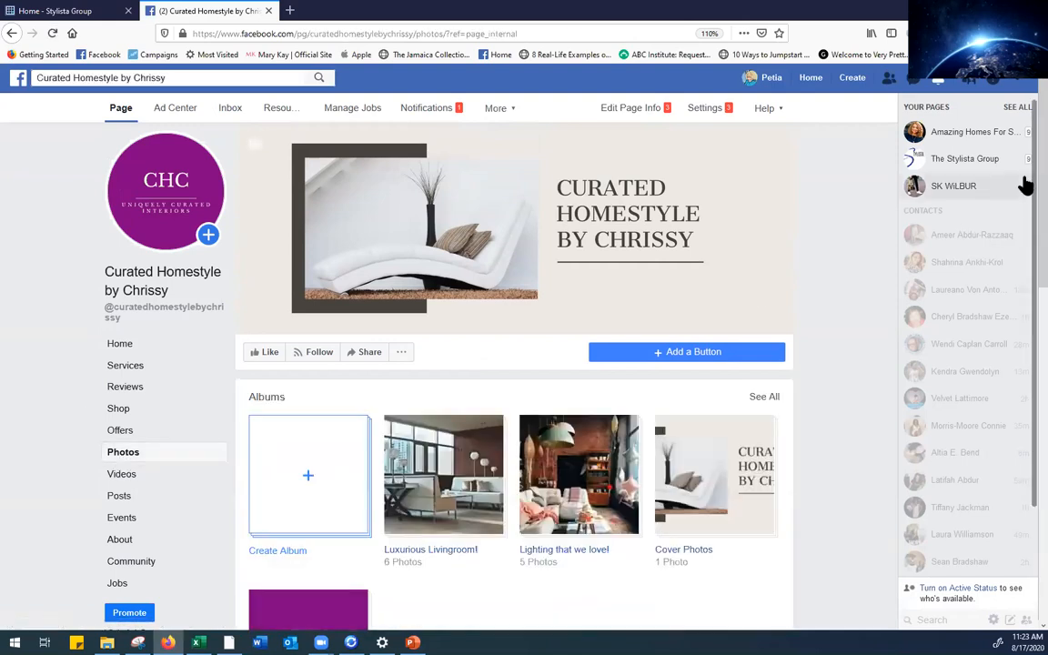
pyautogui.scroll(-5, 1020, 185)
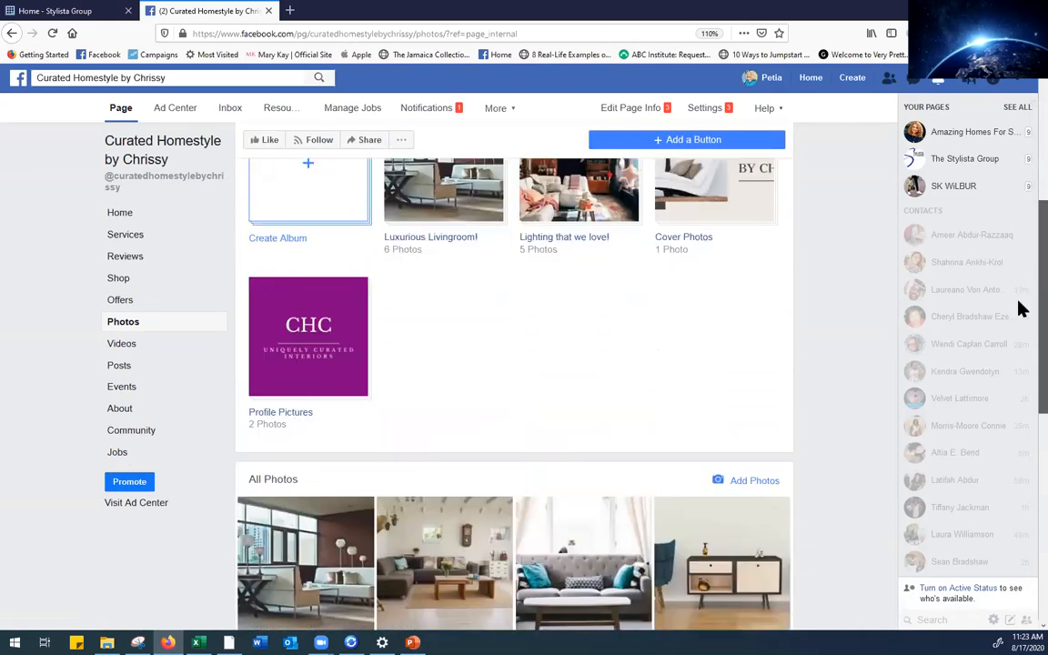
pyautogui.scroll(3, 1020, 225)
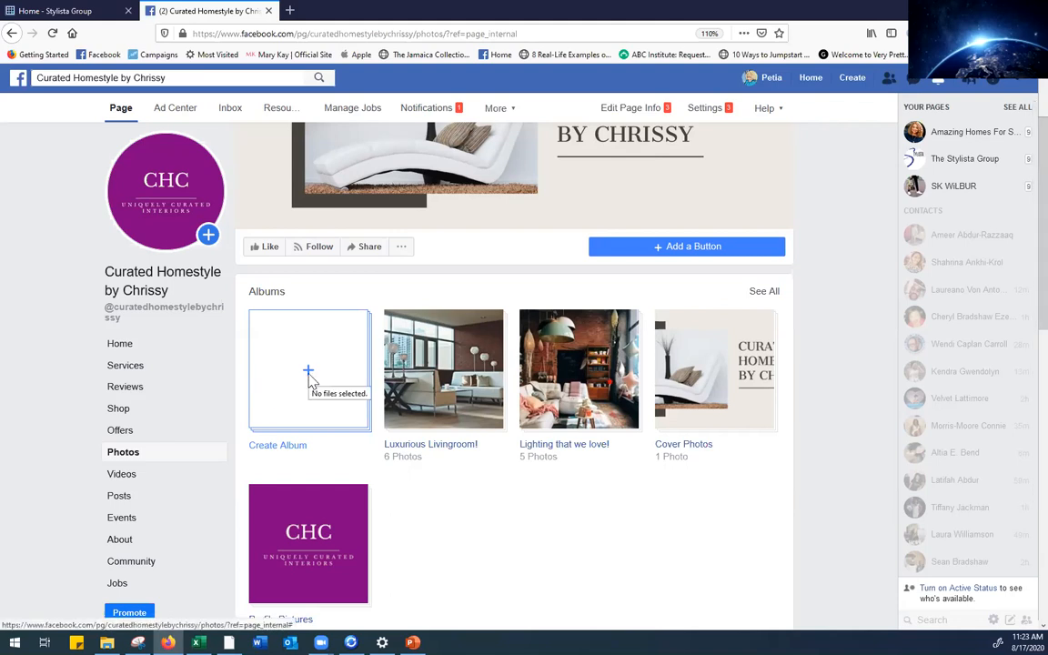
pyautogui.scroll(1, 308, 380)
pyautogui.click(284, 440)
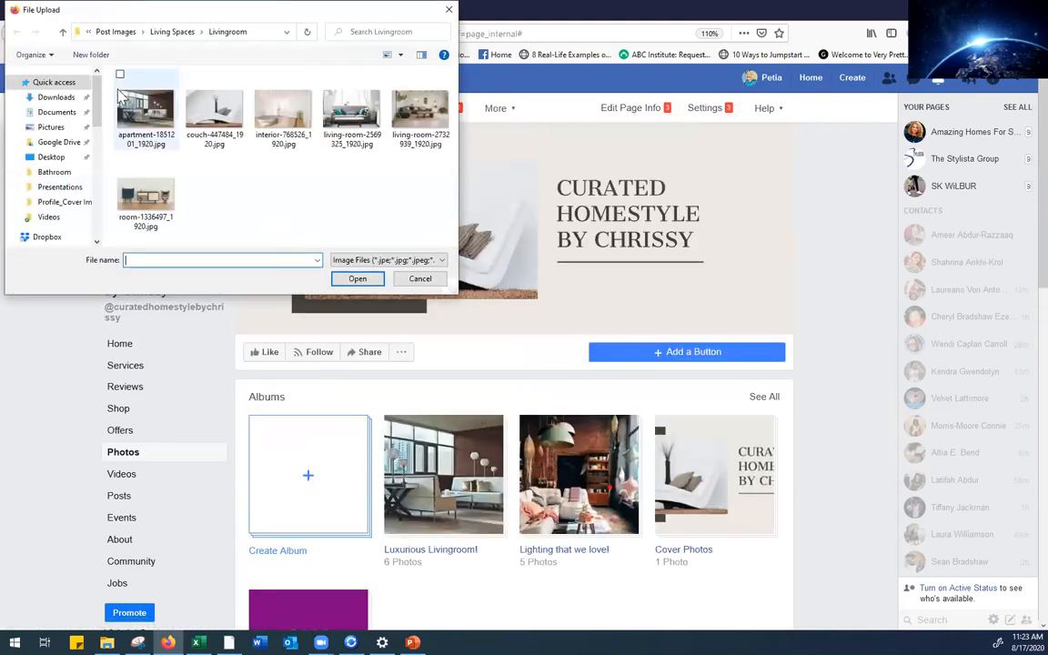
# Upload all eight photos from the Living Spaces > Bathroom folder, including home-3593729, into the album
pyautogui.click(63, 32)
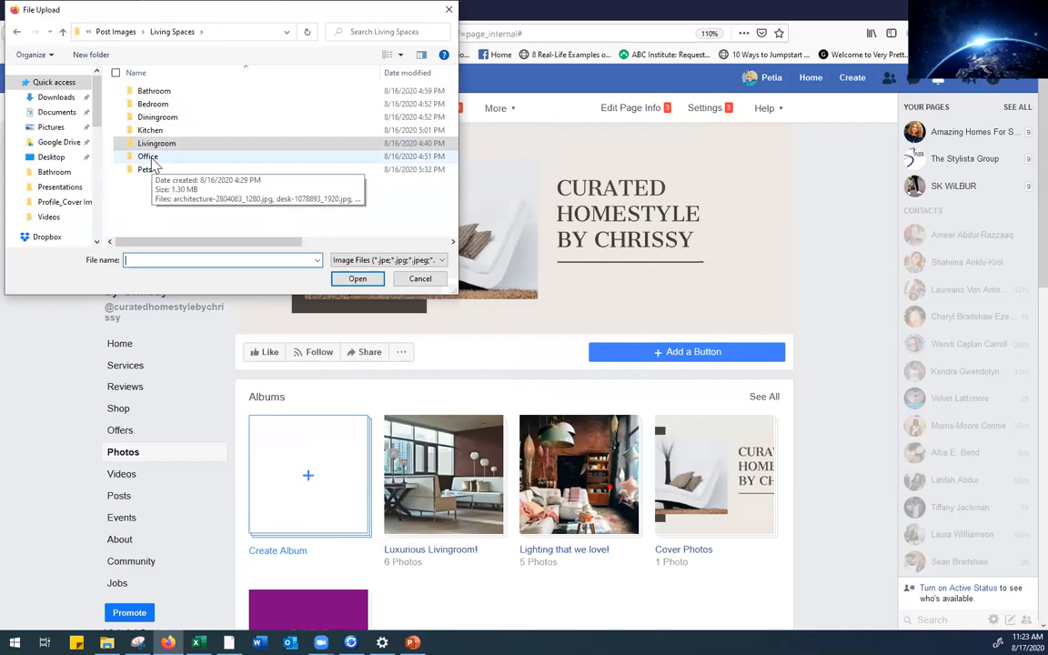
pyautogui.click(182, 91)
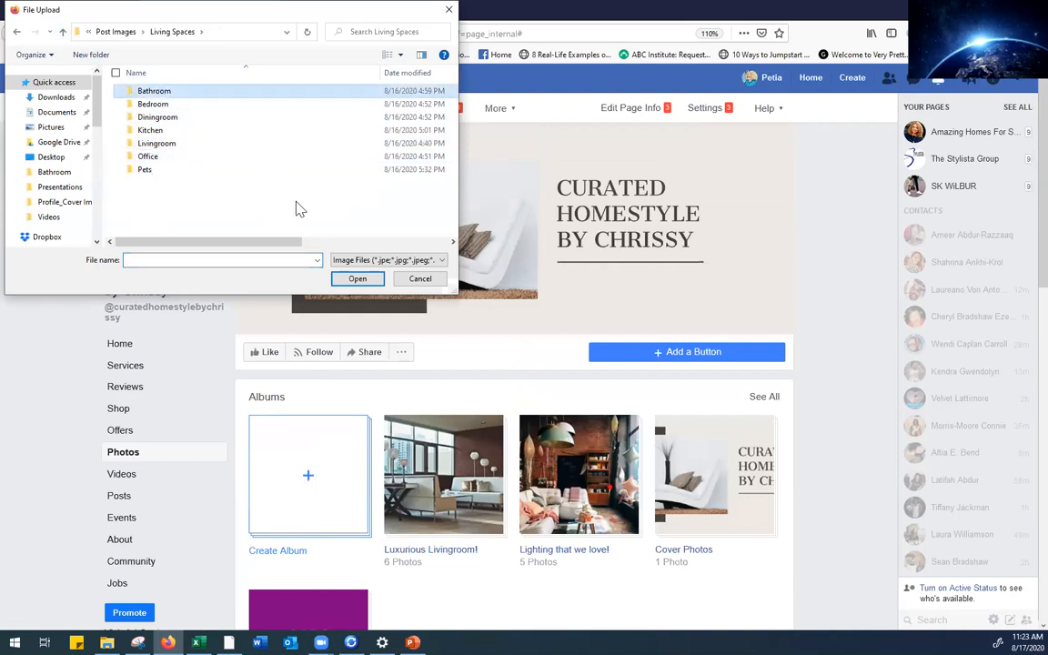
pyautogui.click(354, 280)
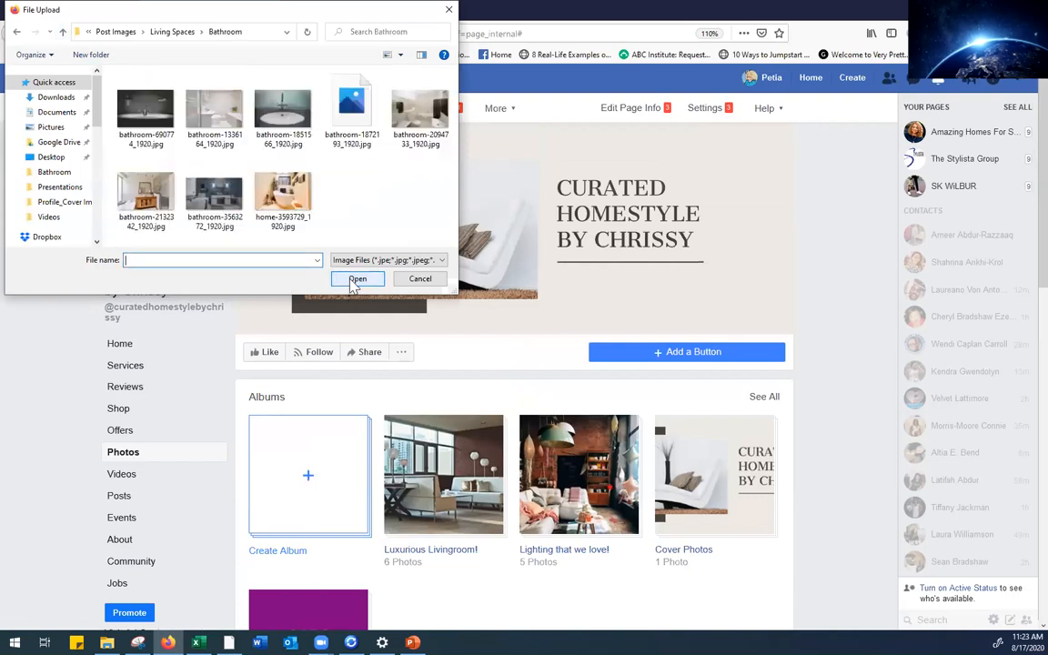
pyautogui.click(124, 82)
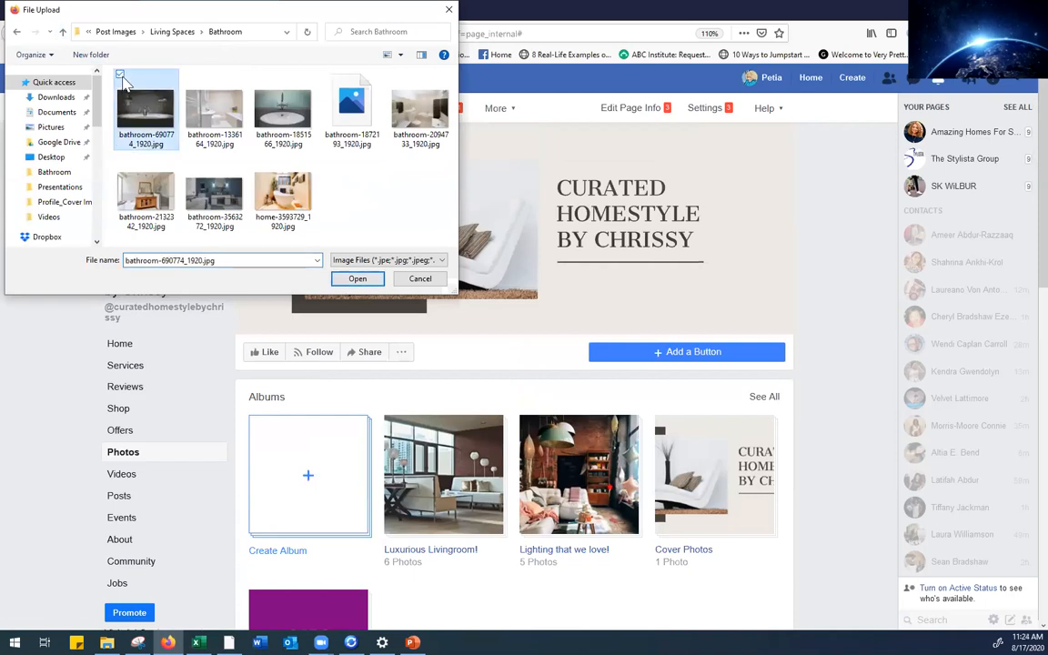
pyautogui.click(189, 75)
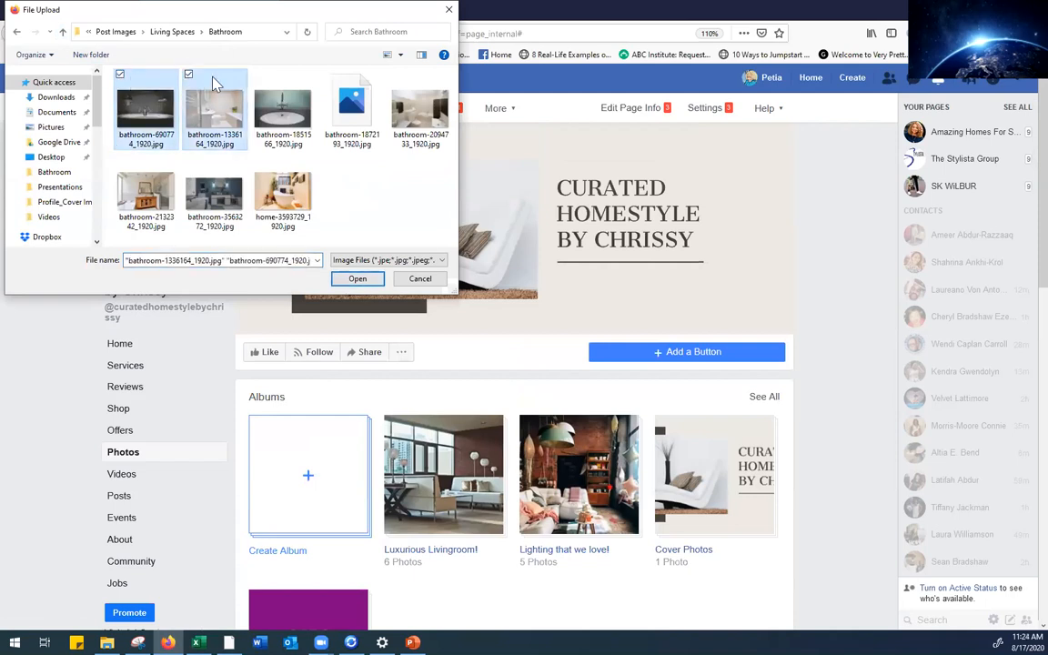
pyautogui.click(257, 75)
pyautogui.click(326, 73)
pyautogui.click(394, 74)
pyautogui.click(119, 157)
pyautogui.click(188, 157)
pyautogui.click(258, 157)
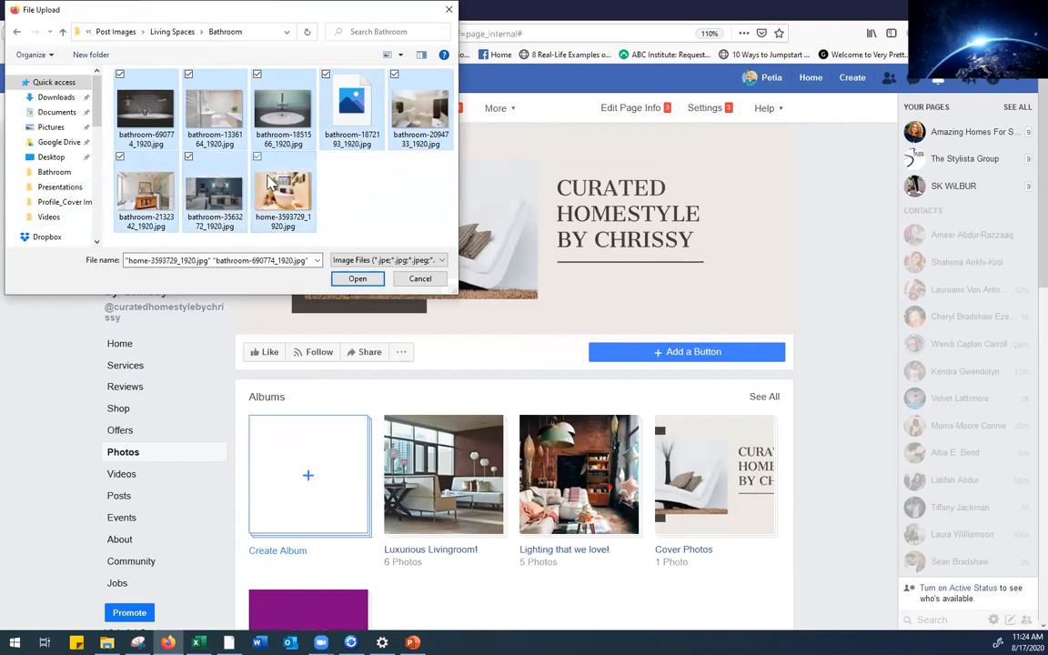
pyautogui.click(356, 278)
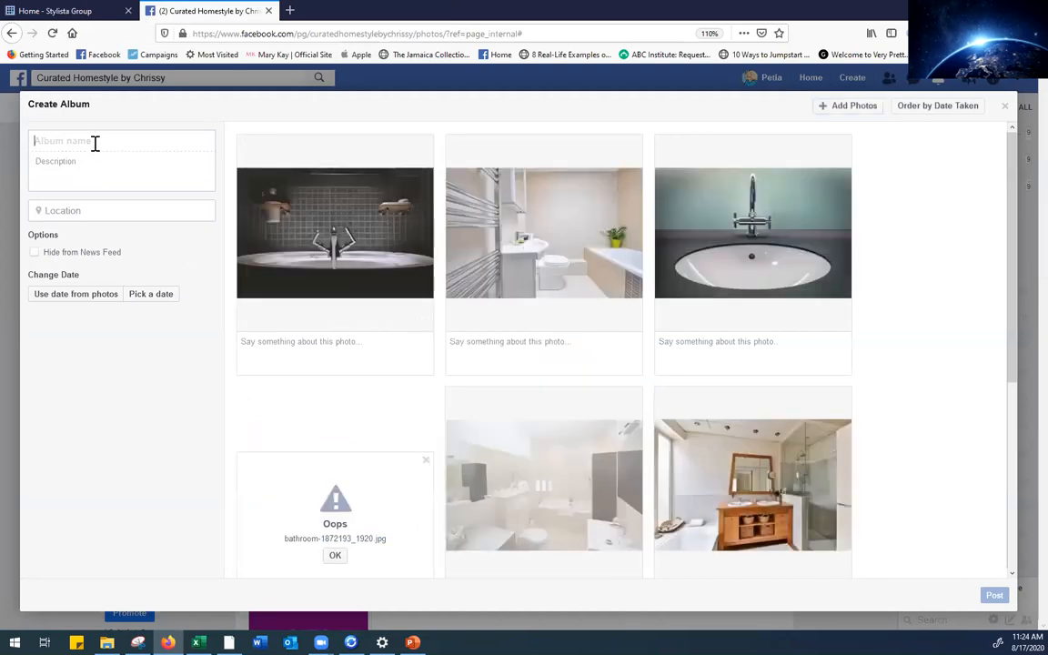
# Name the album 'Bathroom', discard the failed Oops upload, and post the seven photos
pyautogui.write('Bathroom')
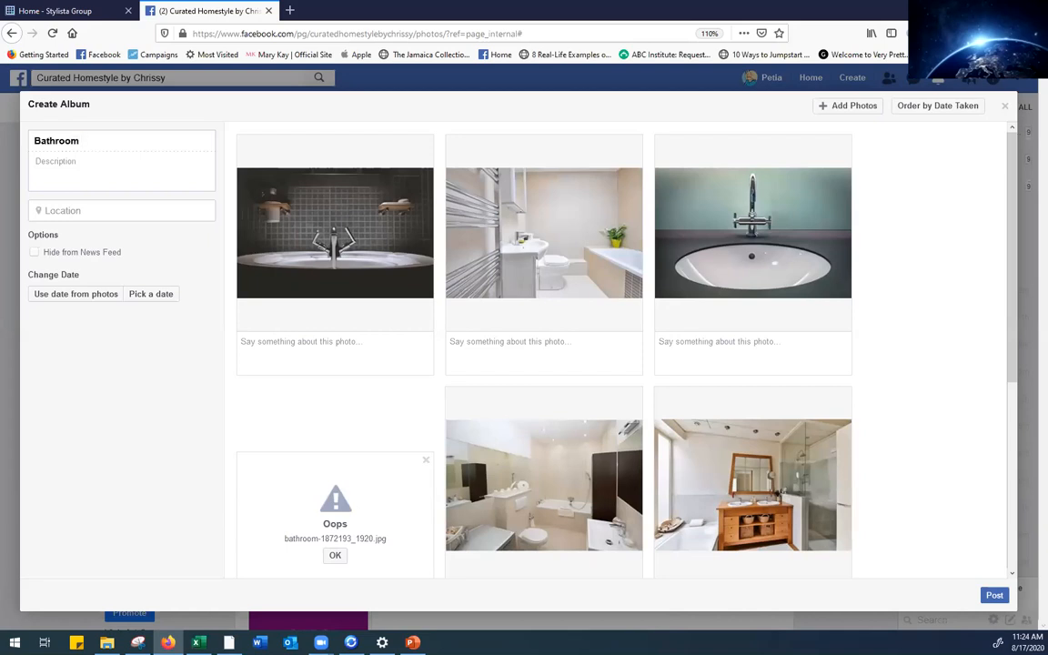
pyautogui.click(425, 461)
pyautogui.scroll(-3, 1011, 387)
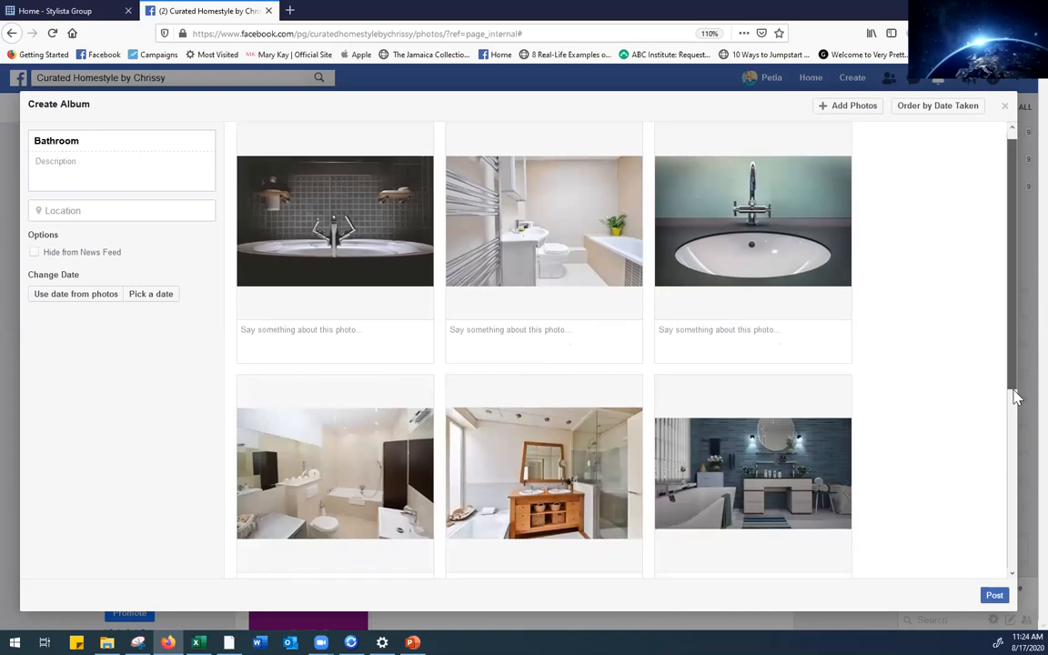
pyautogui.scroll(-4, 1008, 518)
pyautogui.click(995, 595)
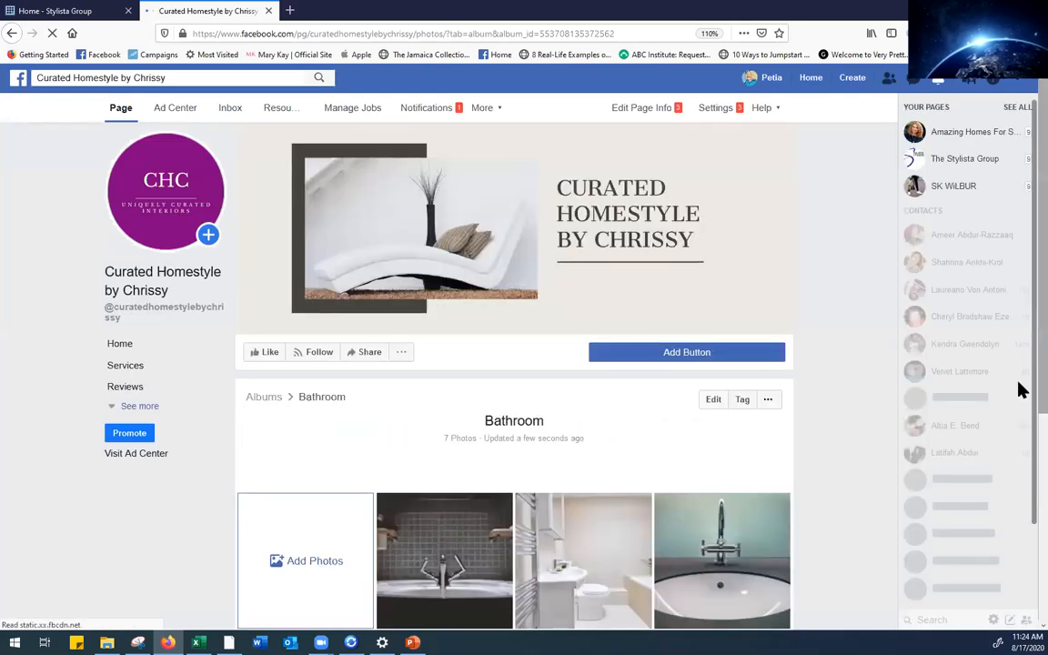
# Open the Facebook home feed in a new browser tab
pyautogui.click(290, 11)
pyautogui.click(413, 253)
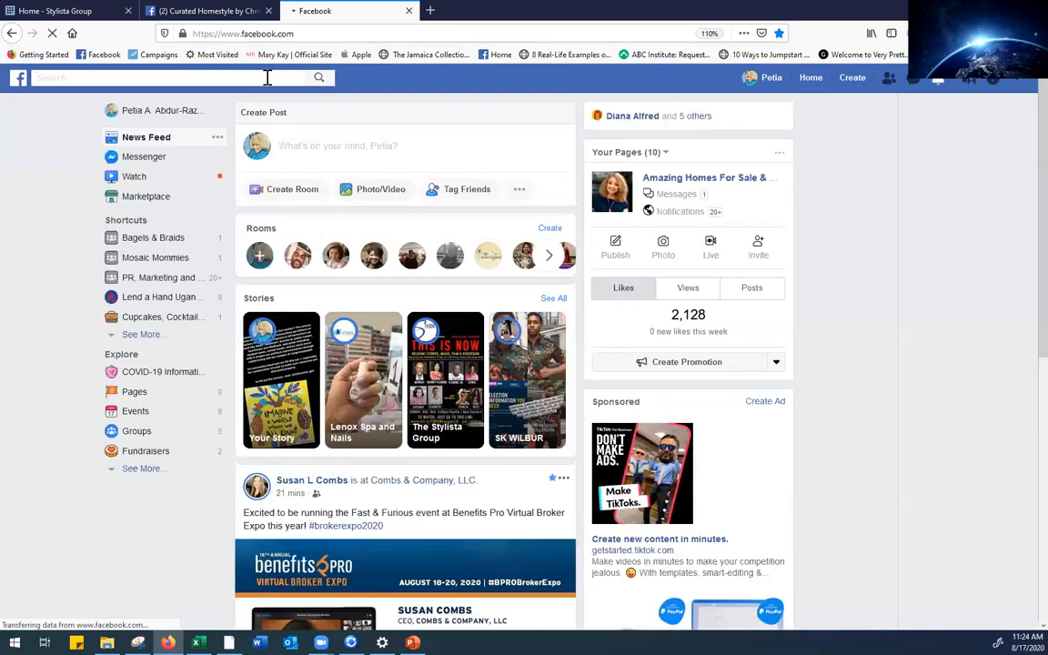
# Search Facebook for 'Elmo Cake' and filter the results to photos
pyautogui.write('mo ')
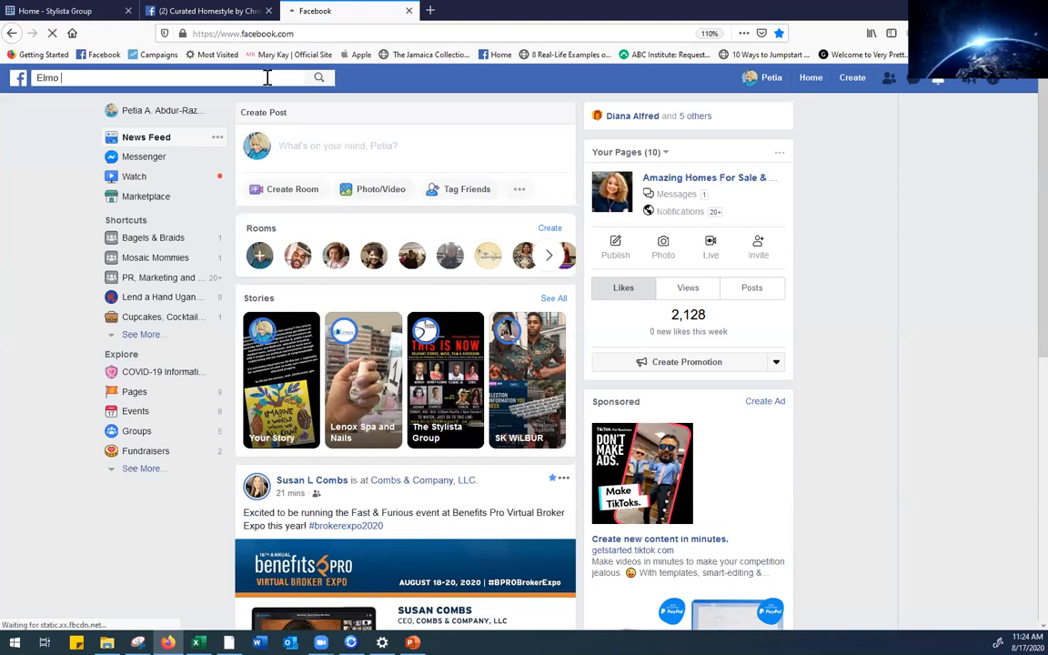
pyautogui.write('Cake')
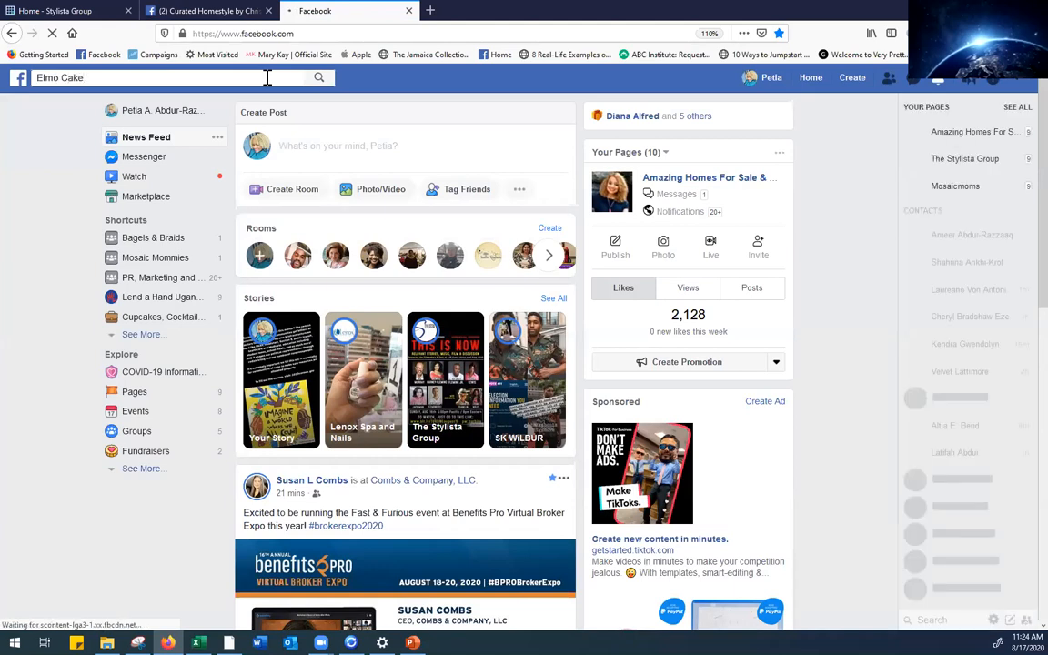
pyautogui.click(319, 79)
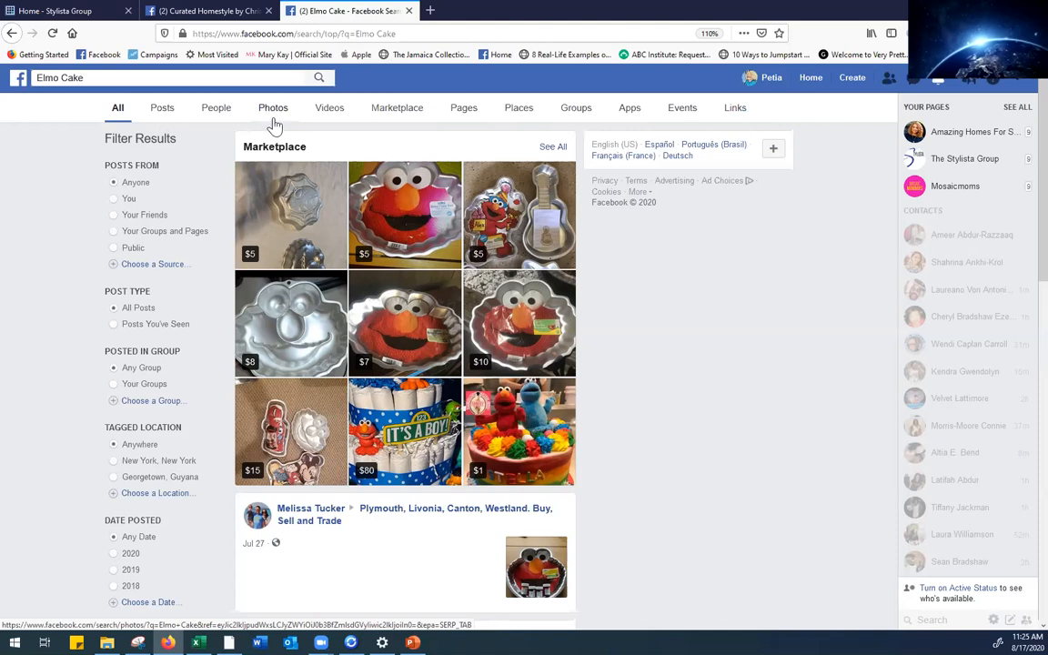
pyautogui.click(274, 113)
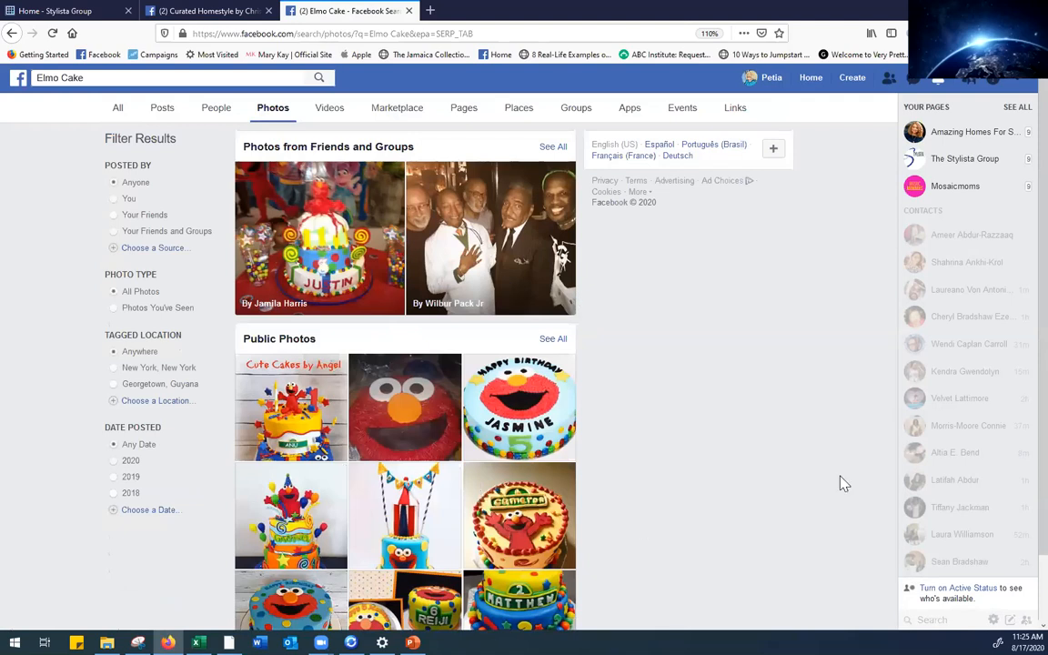
# View the Cute Cakes by Angel Elmo cake photo, then return to the Curated Homestyle tab
pyautogui.scroll(-2, 1018, 328)
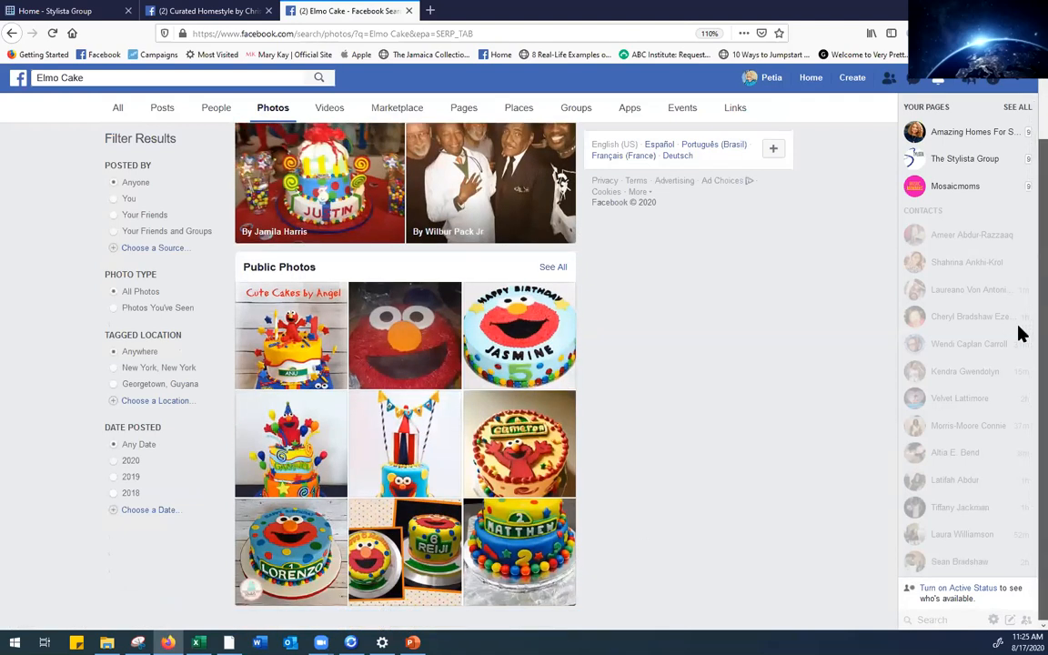
pyautogui.click(283, 364)
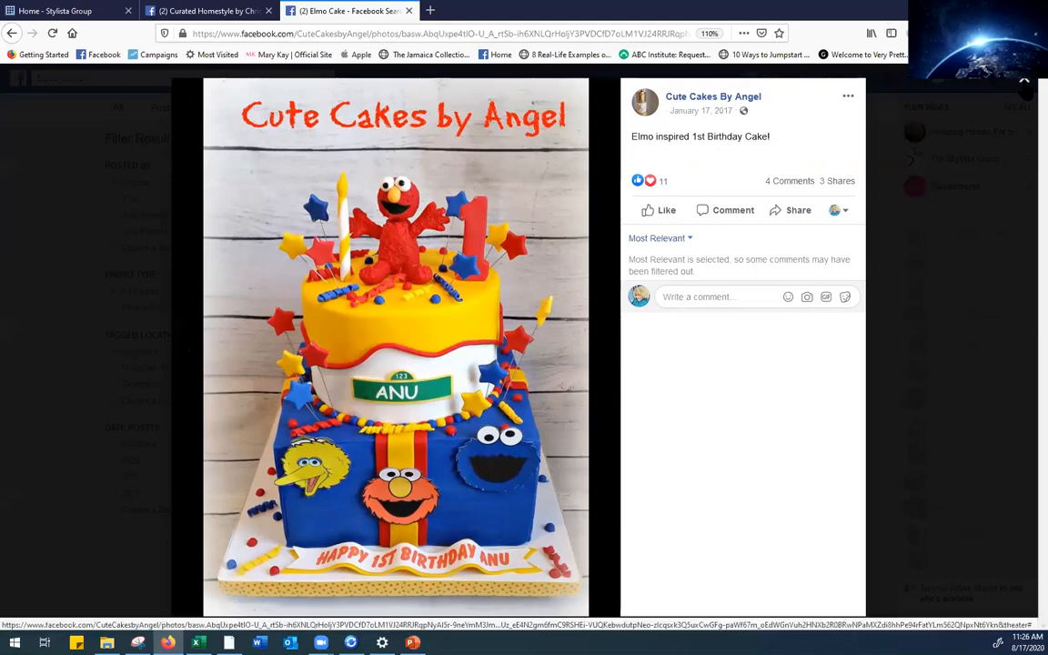
pyautogui.click(1024, 80)
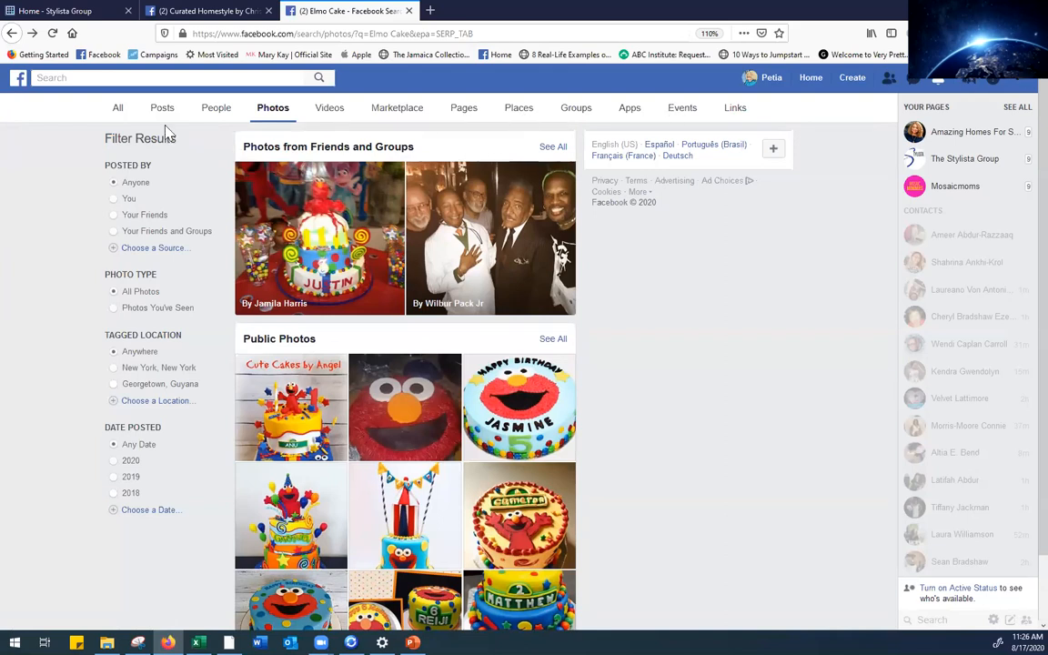
pyautogui.click(216, 13)
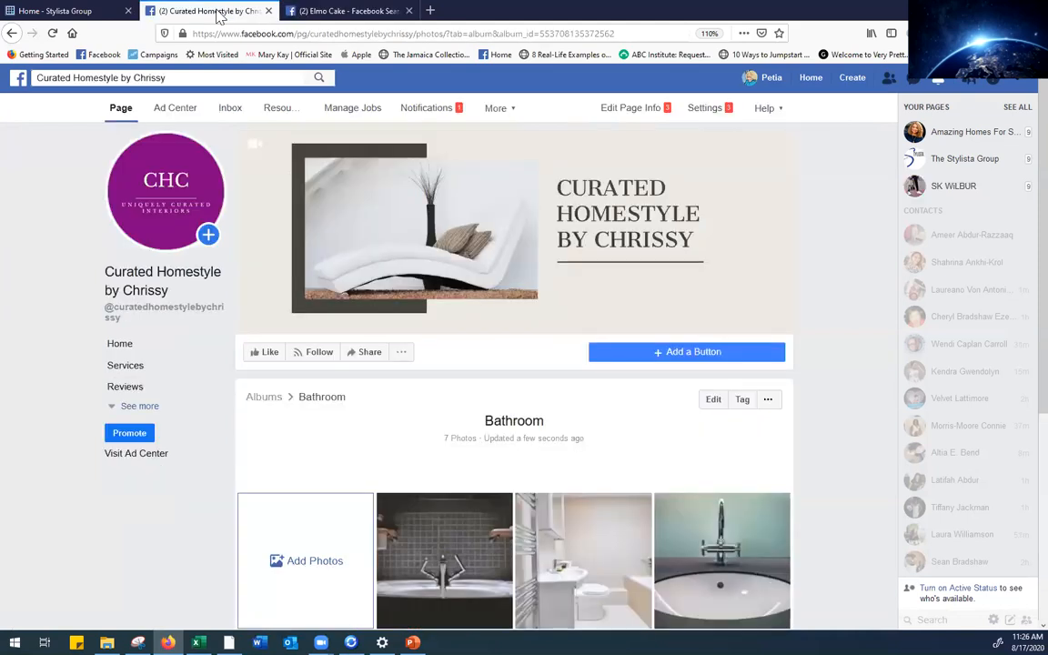
# Reload the Bathroom album page and open the album's edit screen
pyautogui.click(53, 37)
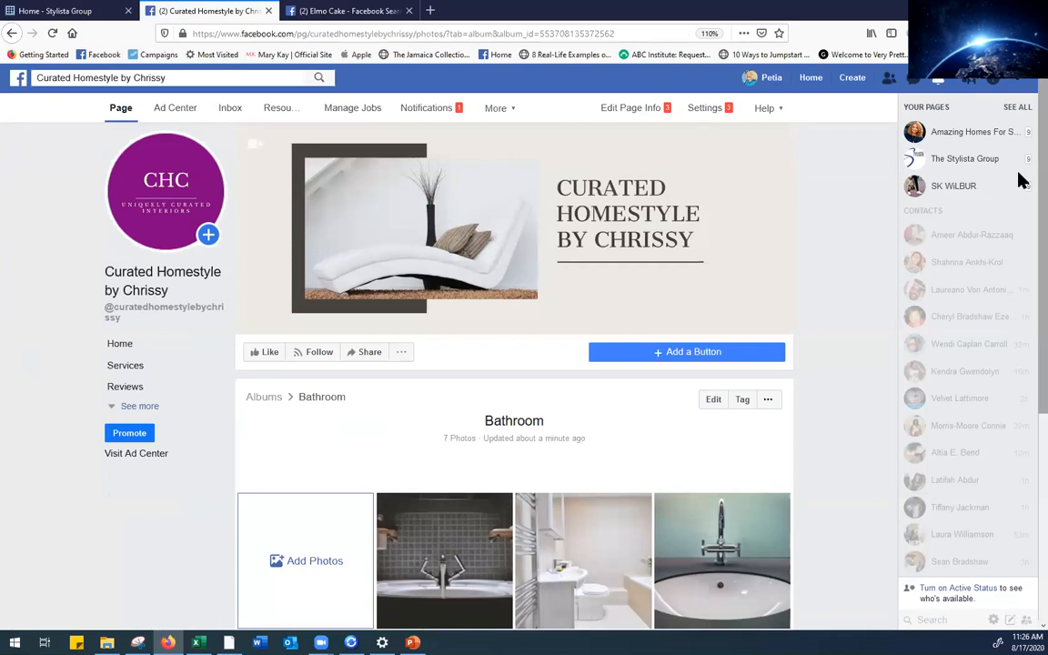
pyautogui.scroll(-3, 1019, 180)
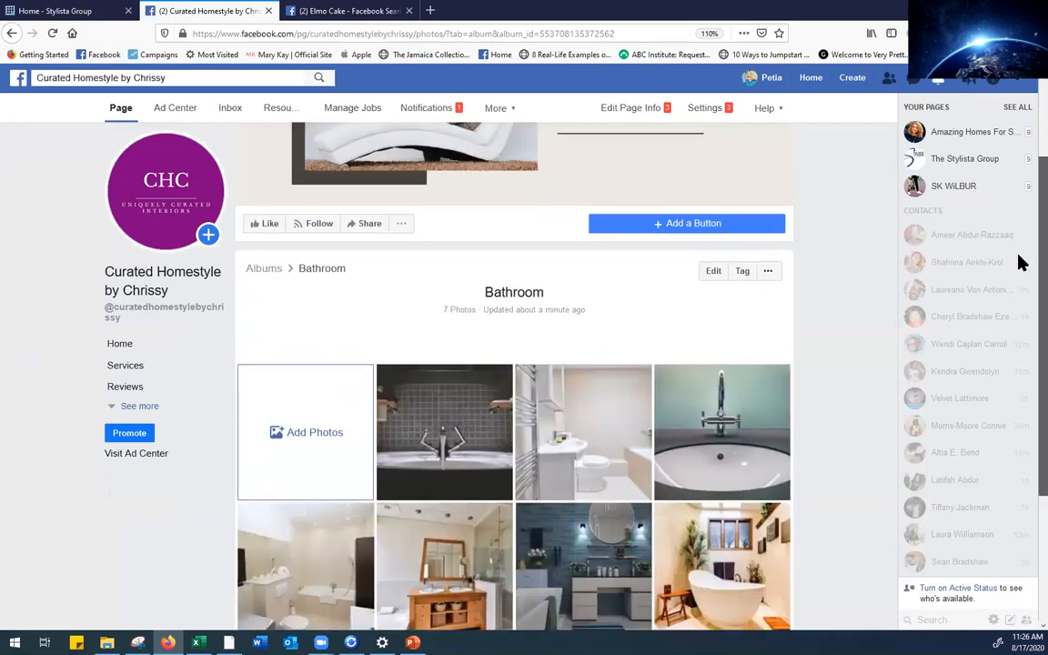
pyautogui.click(714, 271)
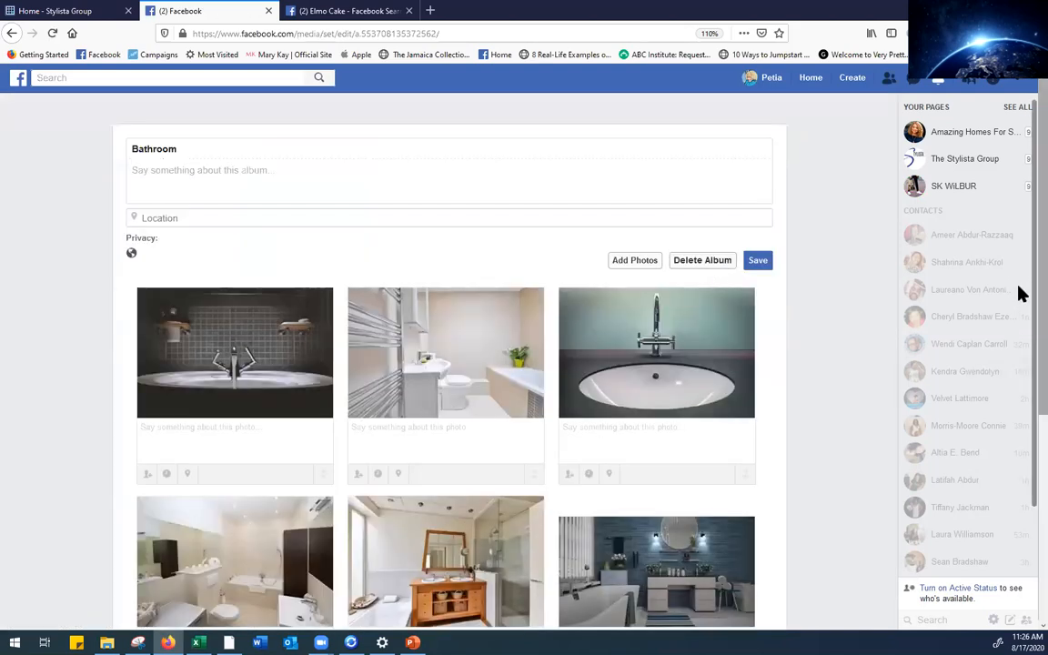
# Reorder the Bathroom album photos, putting the towel-rail bathroom first and the teal sink second
pyautogui.scroll(-2, 1018, 292)
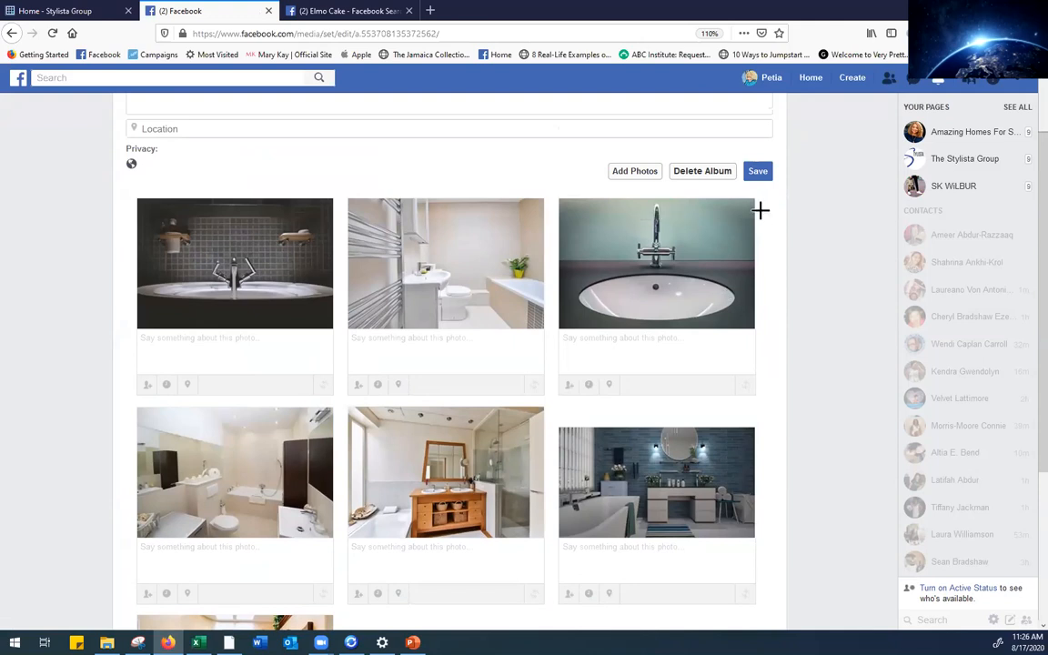
pyautogui.scroll(-1, 1018, 353)
pyautogui.moveTo(1018, 353); pyautogui.dragTo(1018, 225)
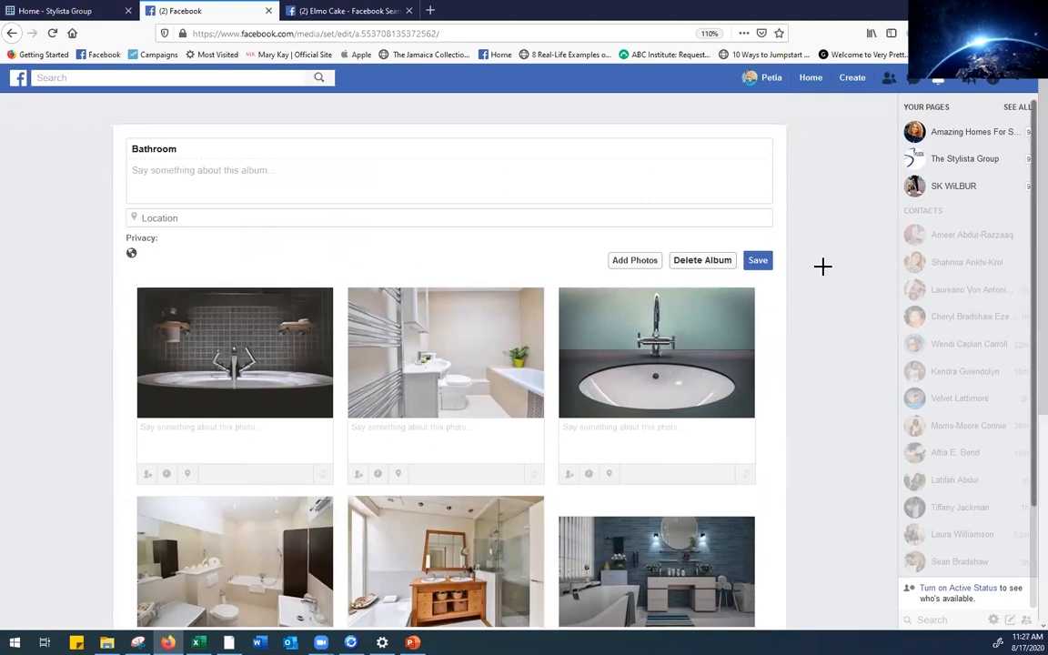
pyautogui.moveTo(433, 357); pyautogui.dragTo(186, 361)
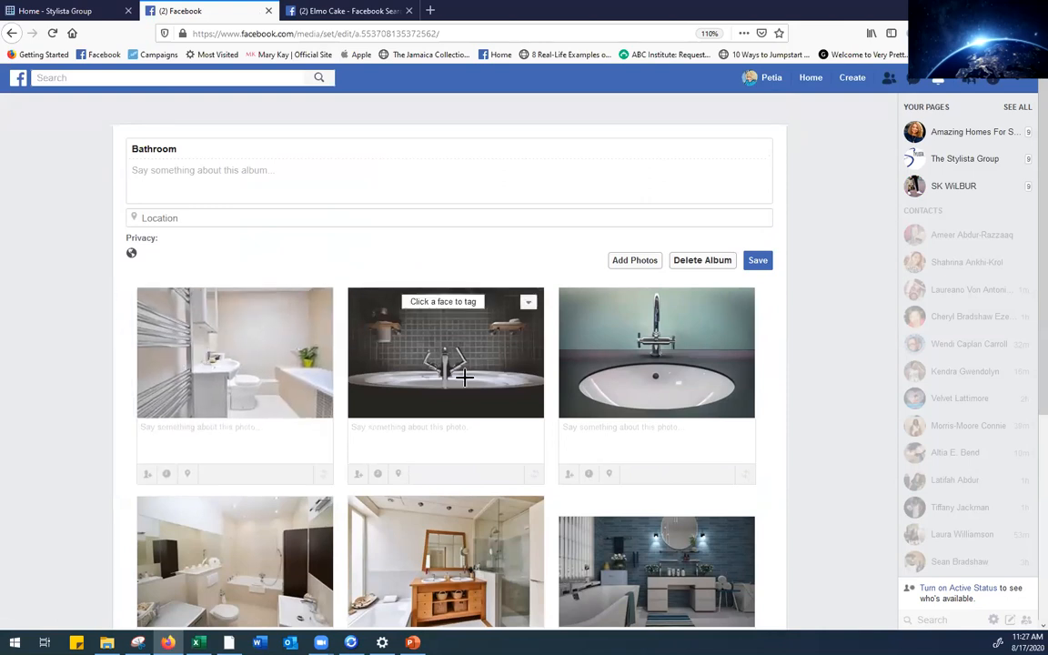
pyautogui.moveTo(691, 377); pyautogui.dragTo(482, 384)
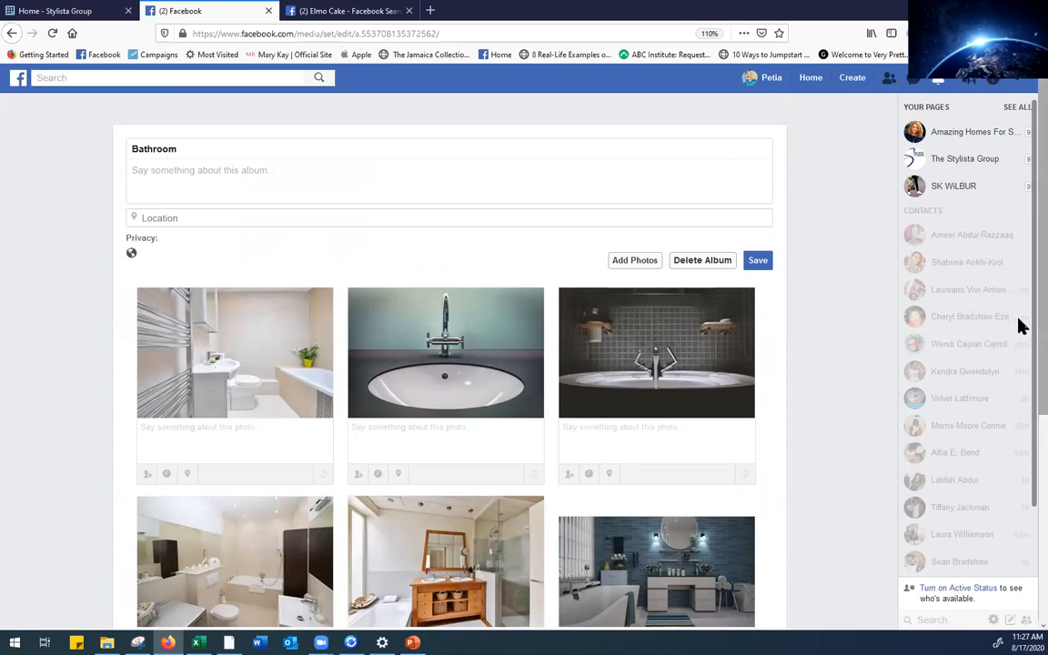
pyautogui.scroll(-1, 1019, 383)
pyautogui.scroll(-3, 1020, 427)
pyautogui.scroll(4, 1019, 339)
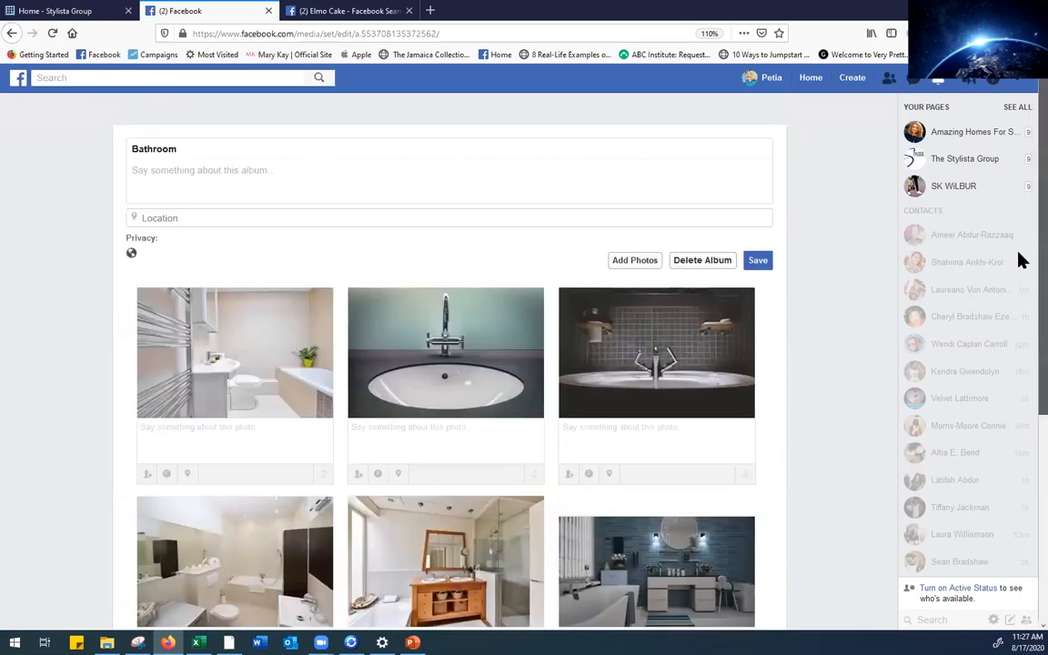
# Save the Bathroom album edits, then refresh the Curated Homestyle page's Home view
pyautogui.click(757, 265)
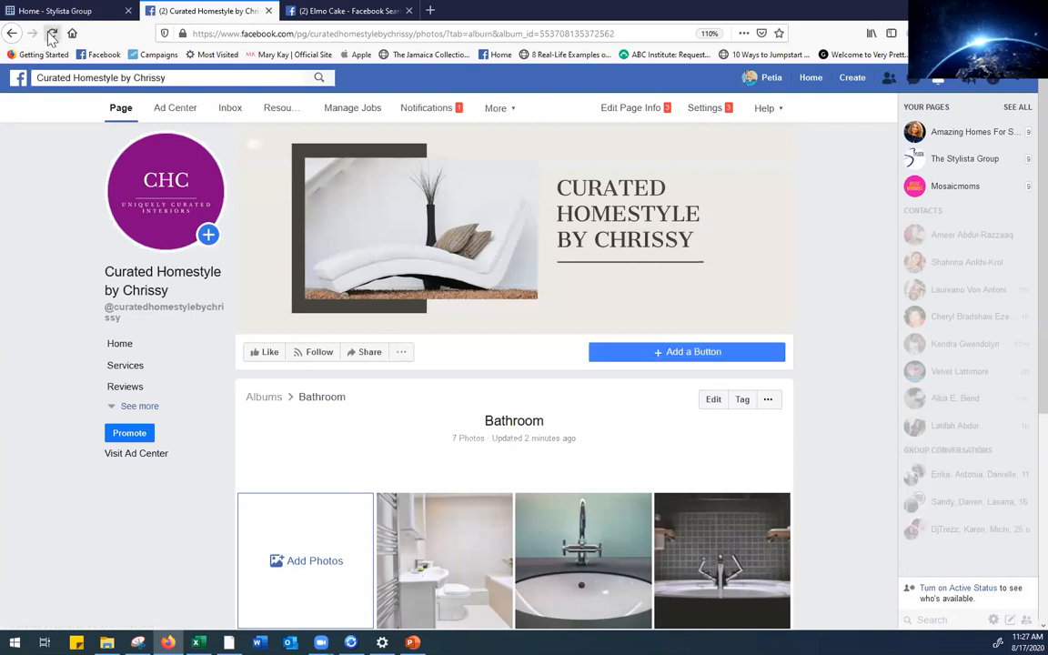
pyautogui.click(52, 35)
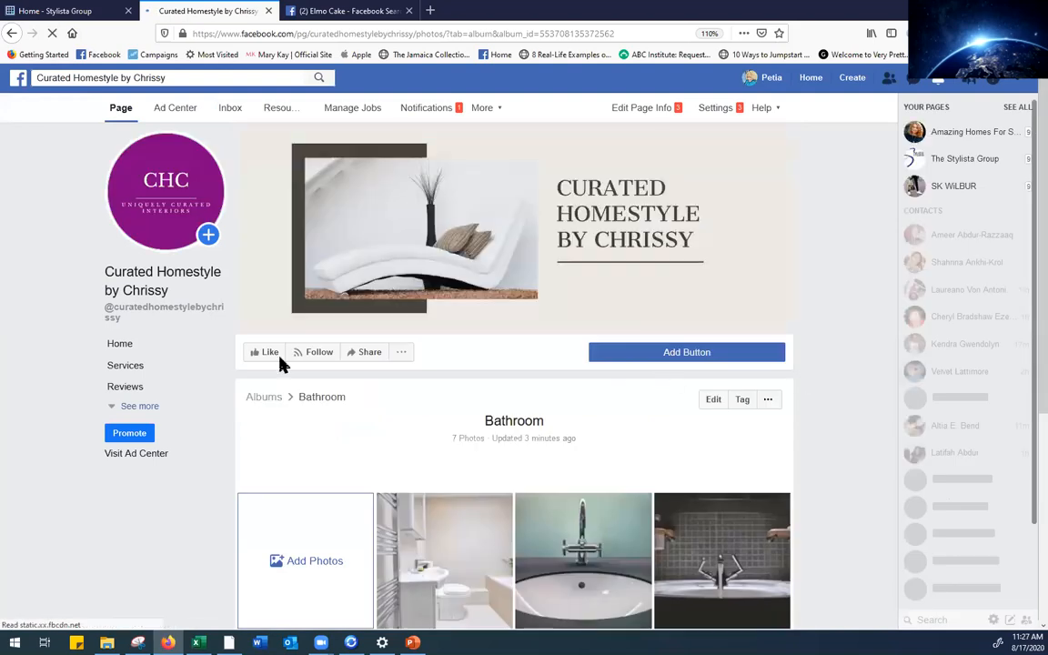
pyautogui.click(127, 349)
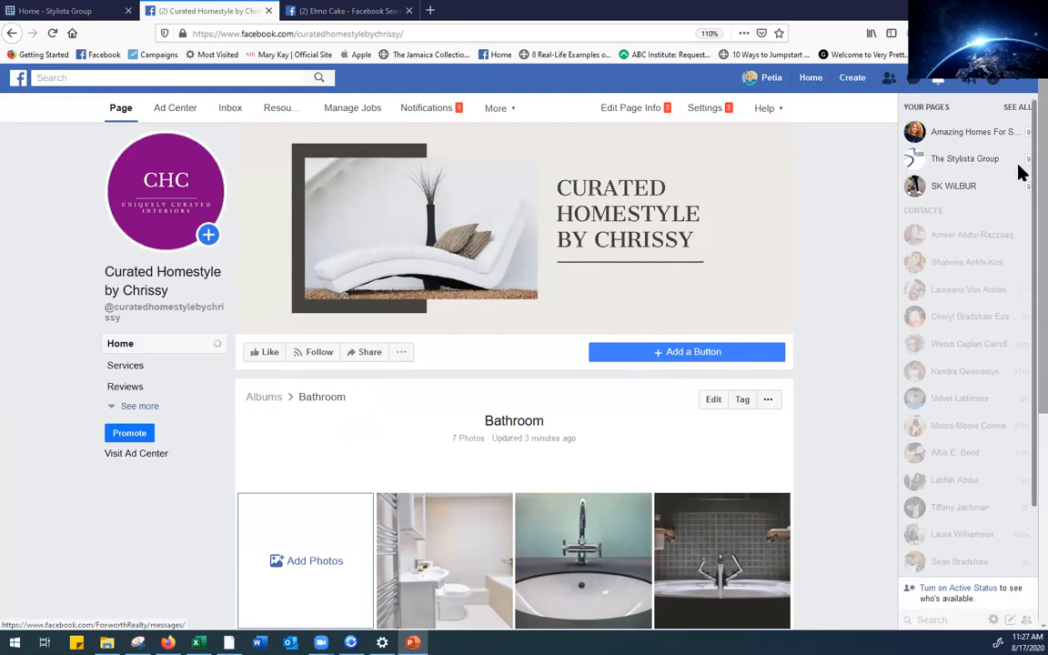
pyautogui.scroll(-1, 1020, 306)
pyautogui.scroll(-3, 1020, 364)
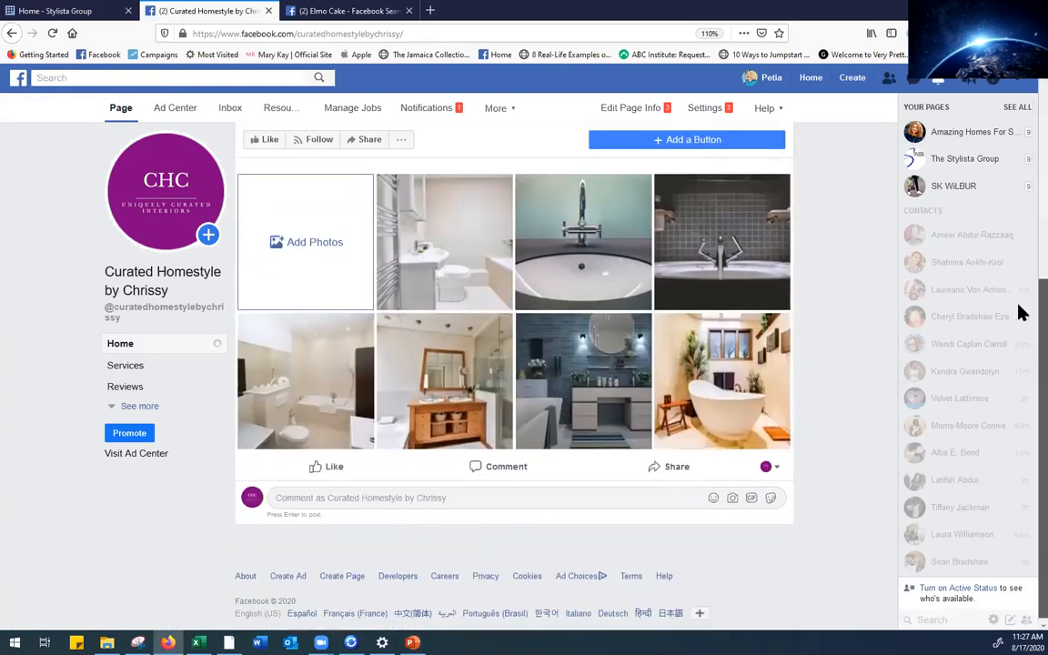
pyautogui.scroll(4, 1019, 273)
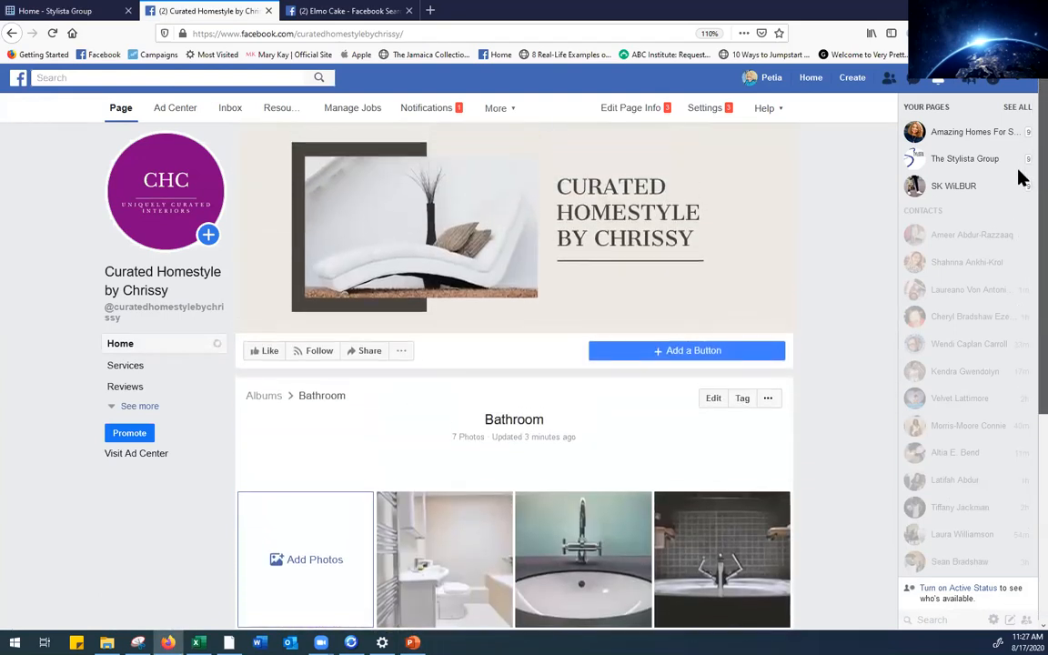
pyautogui.click(52, 34)
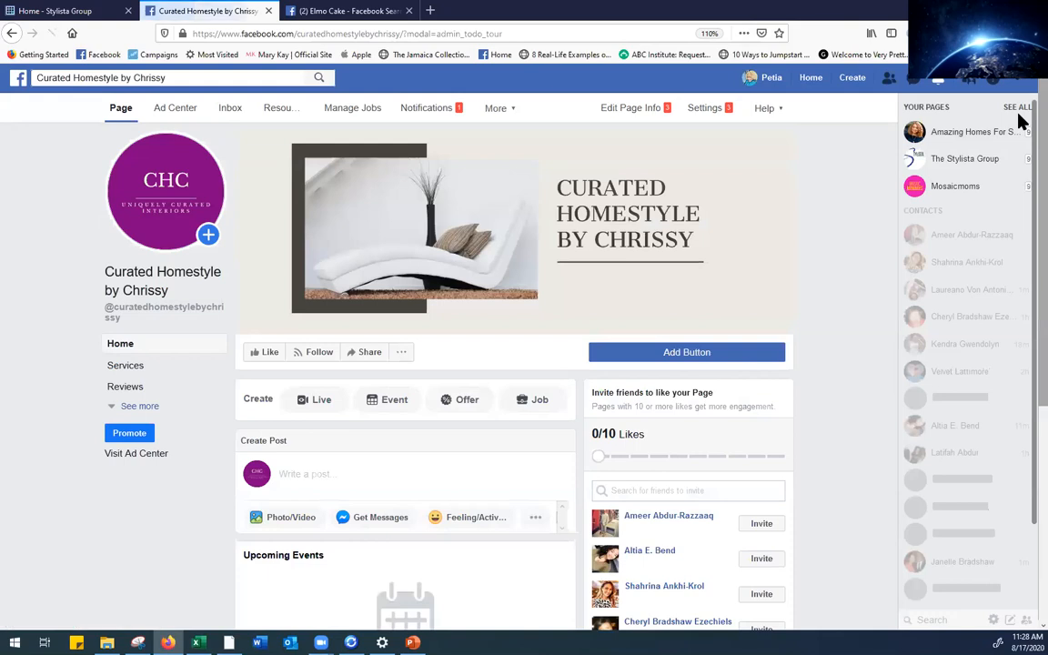
# Review the Bathroom, Luxurious Livingroom! and Lighting that we love! album posts in the Posts feed
pyautogui.scroll(-2, 1020, 273)
pyautogui.scroll(-1, 1020, 278)
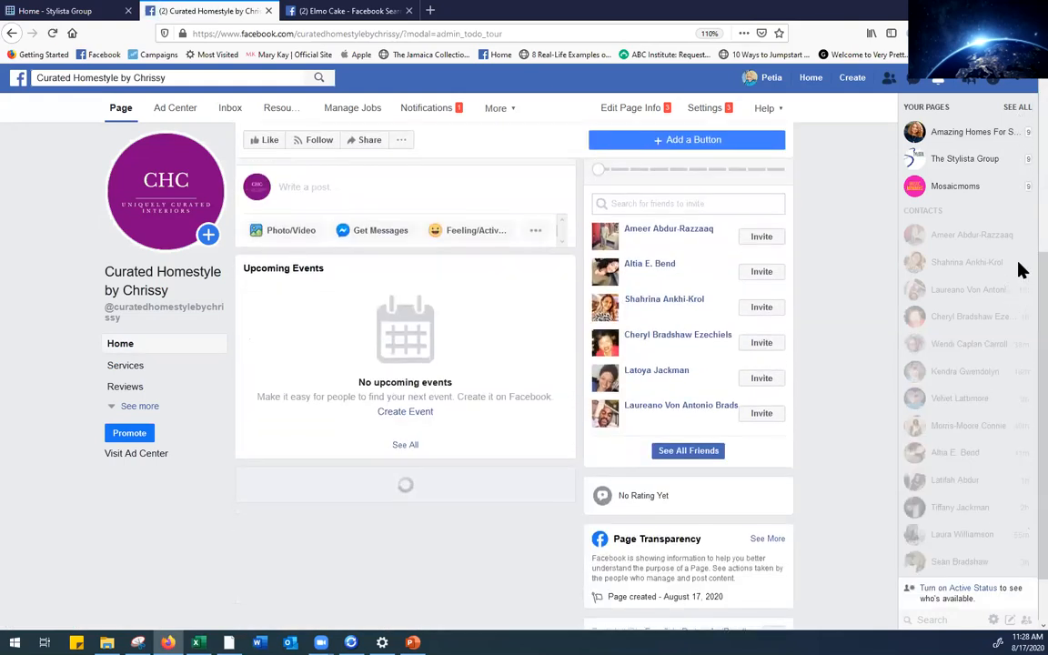
pyautogui.scroll(-4, 1021, 209)
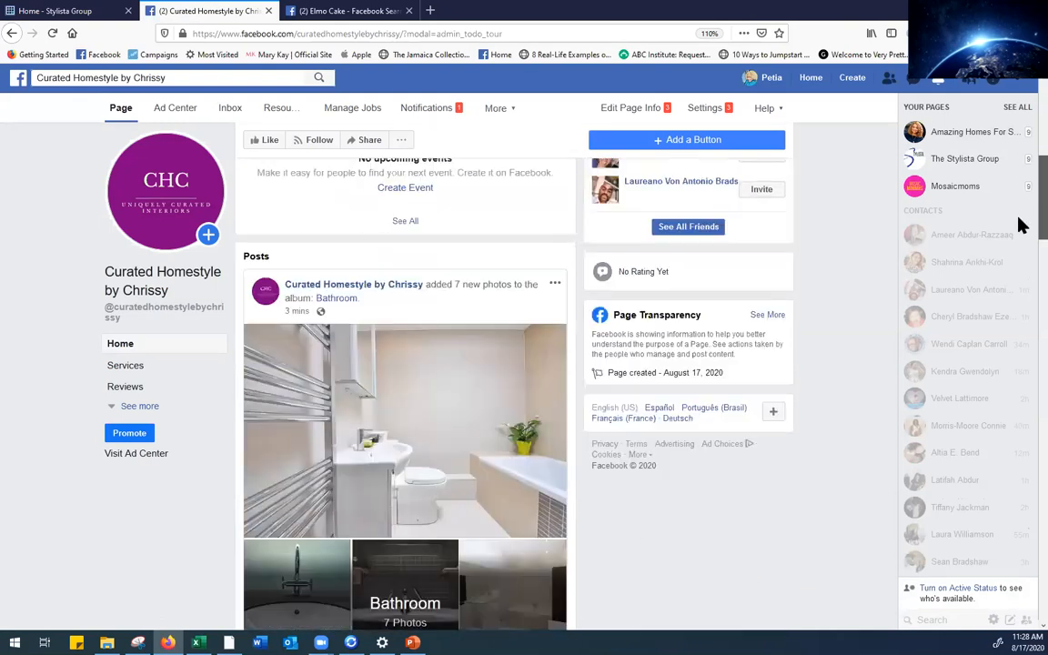
pyautogui.scroll(-2, 1020, 273)
pyautogui.scroll(-5, 1021, 288)
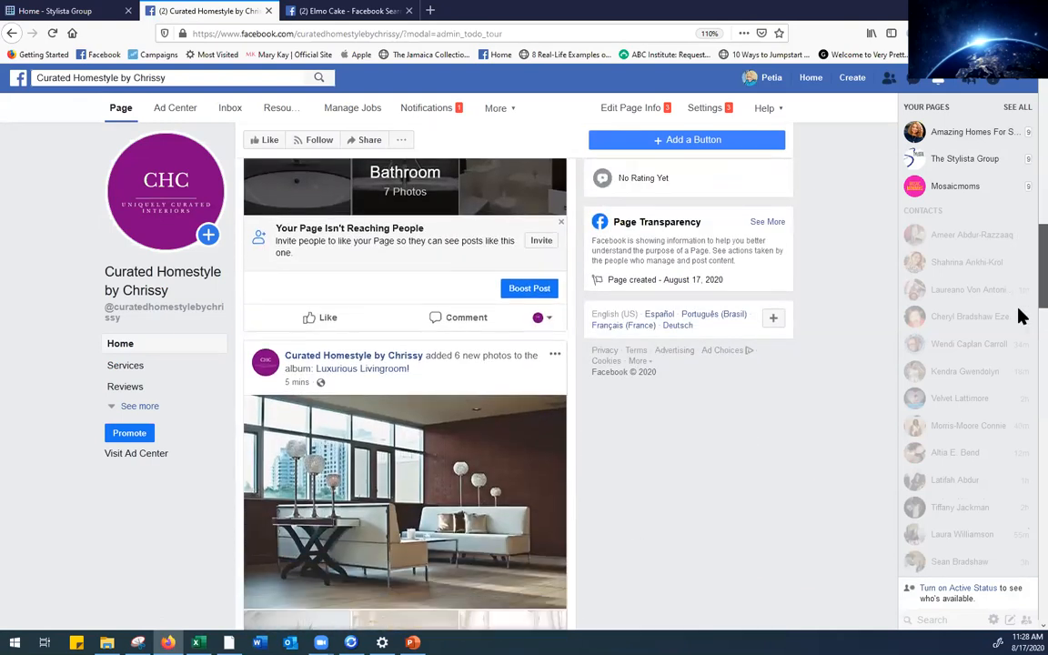
pyautogui.scroll(-7, 1020, 389)
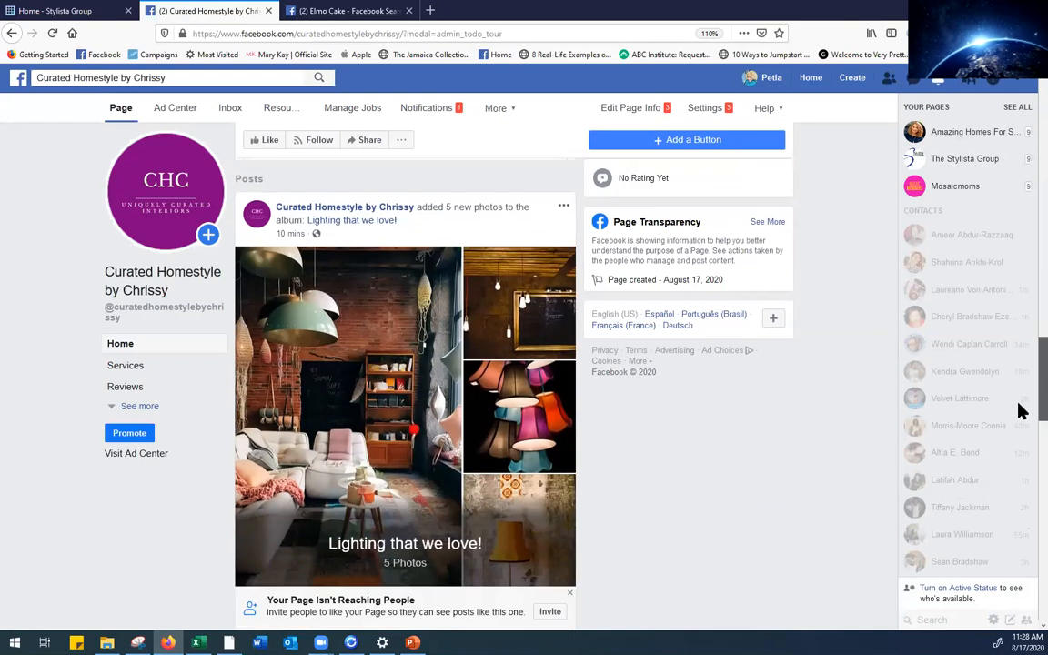
pyautogui.scroll(15, 1019, 491)
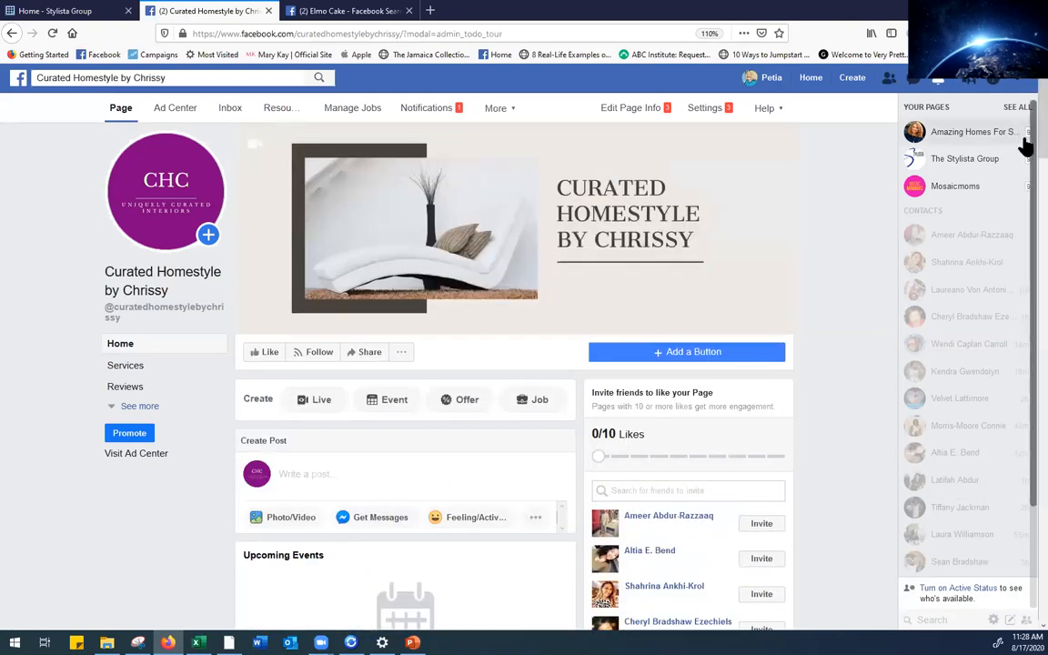
pyautogui.scroll(-3, 1020, 145)
pyautogui.scroll(-4, 1020, 182)
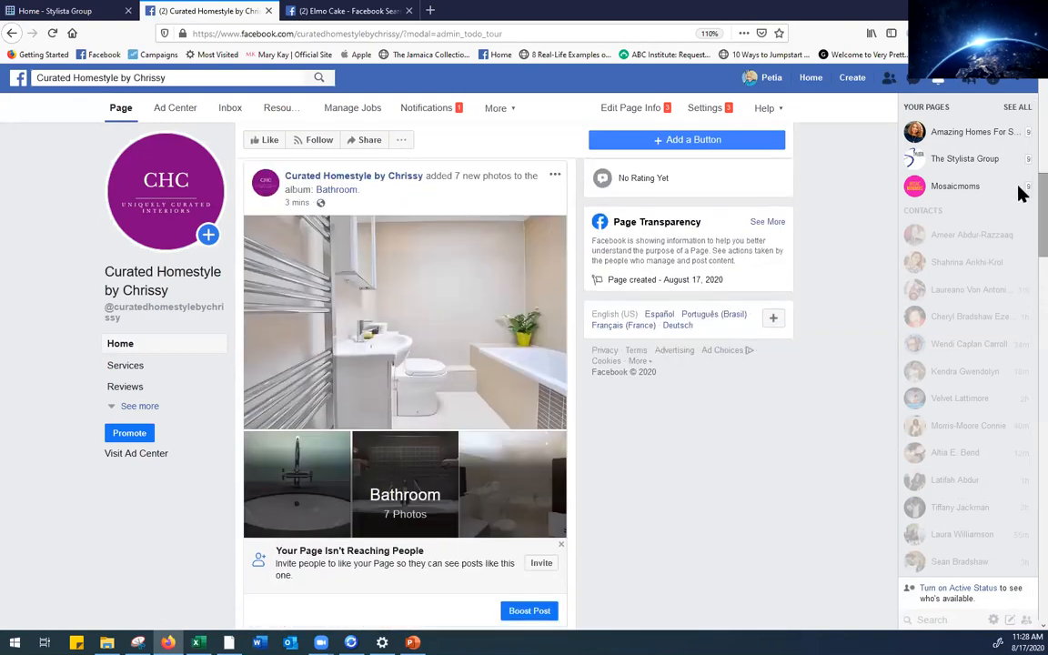
pyautogui.scroll(-3, 1020, 200)
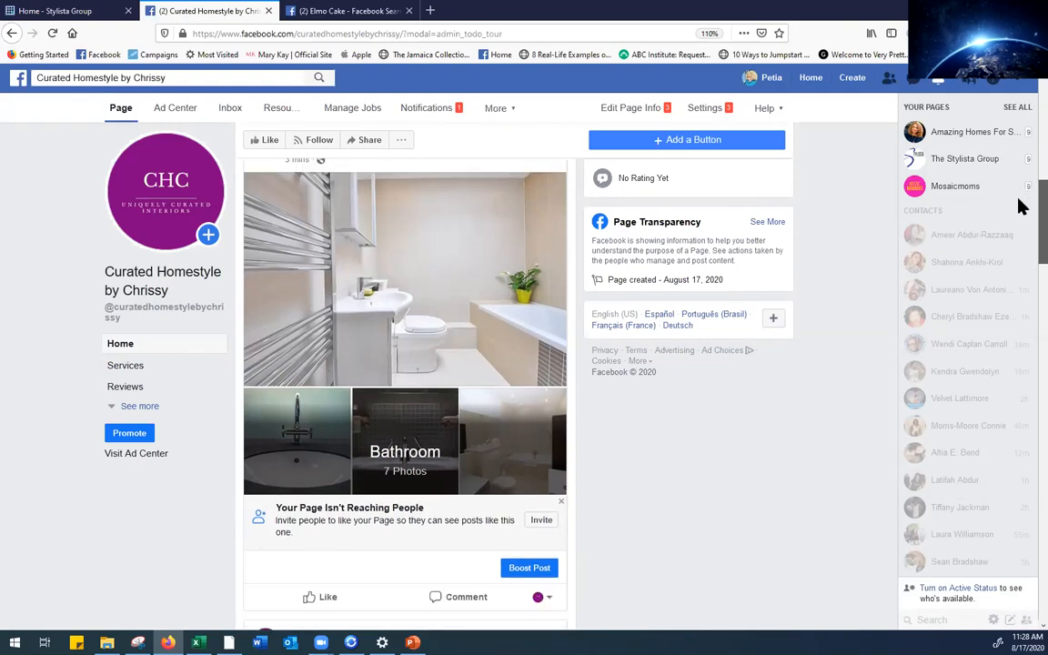
pyautogui.scroll(-15, 1020, 251)
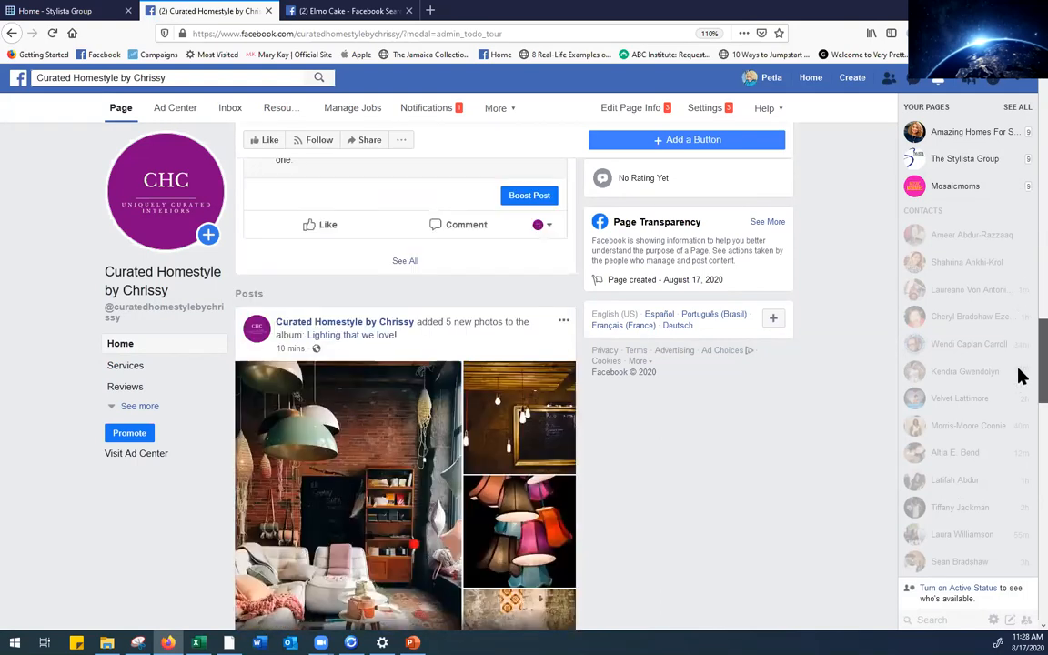
pyautogui.scroll(-5, 1020, 462)
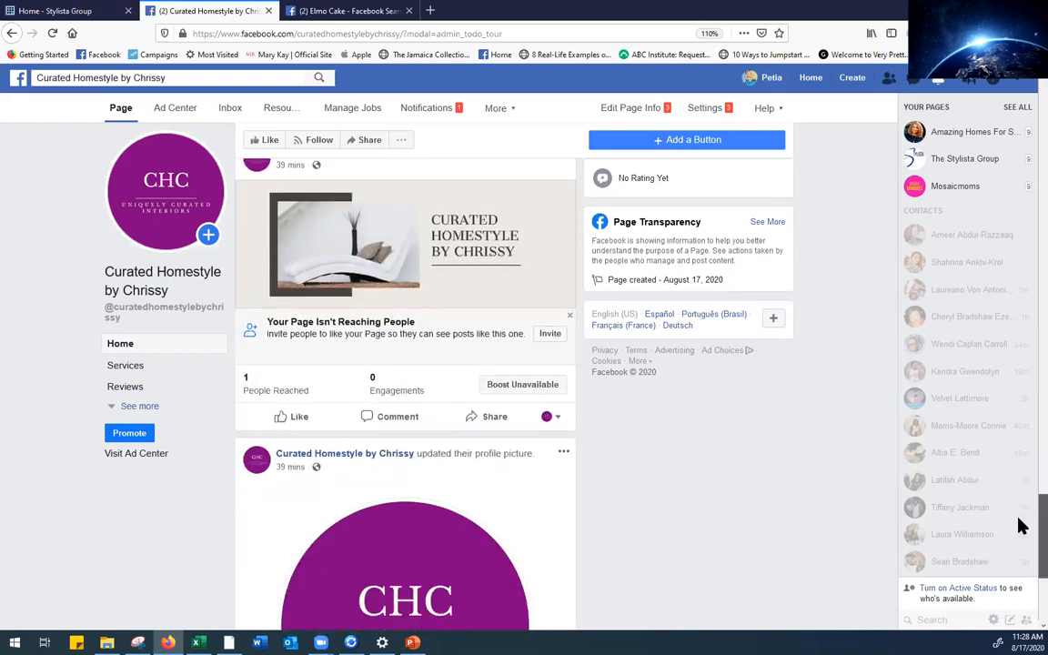
pyautogui.scroll(15, 1021, 486)
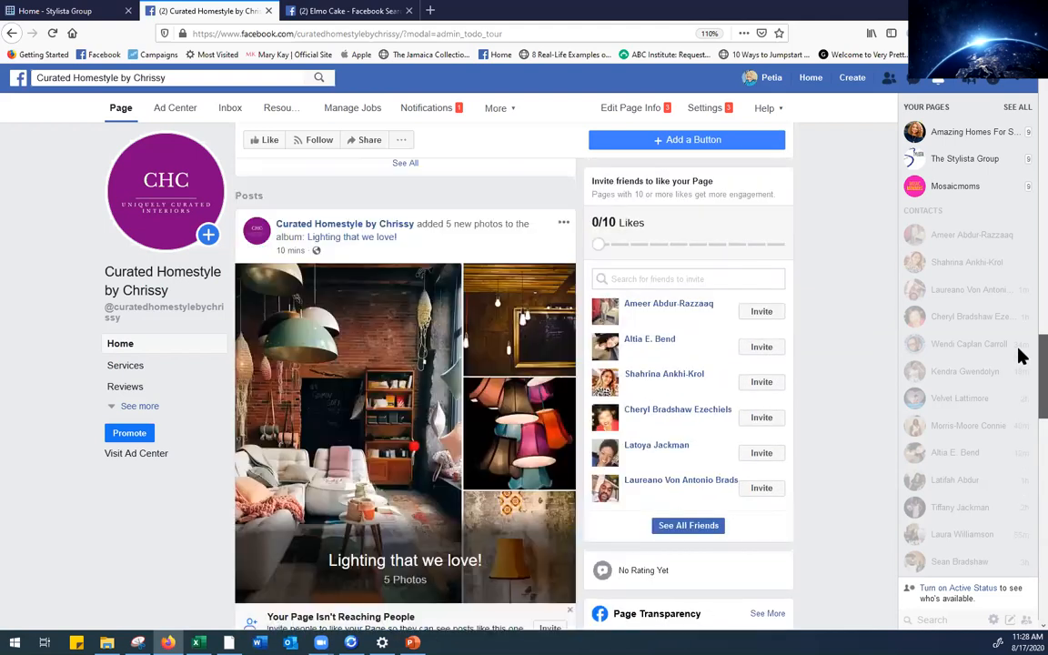
pyautogui.scroll(10, 1020, 230)
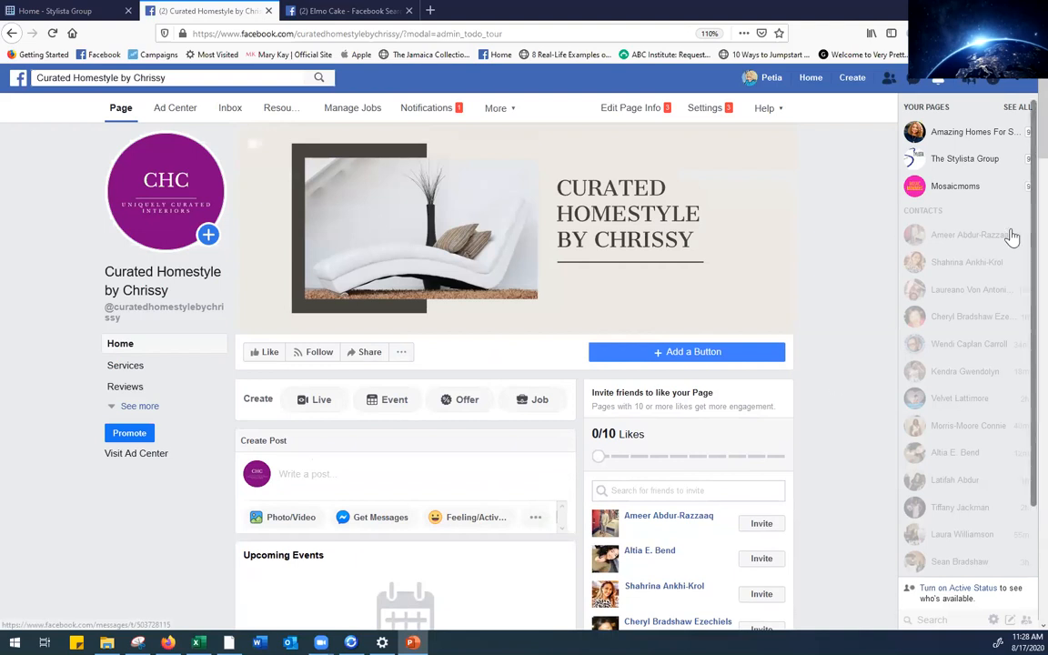
pyautogui.scroll(-4, 1020, 155)
pyautogui.moveTo(1018, 227); pyautogui.dragTo(1019, 135)
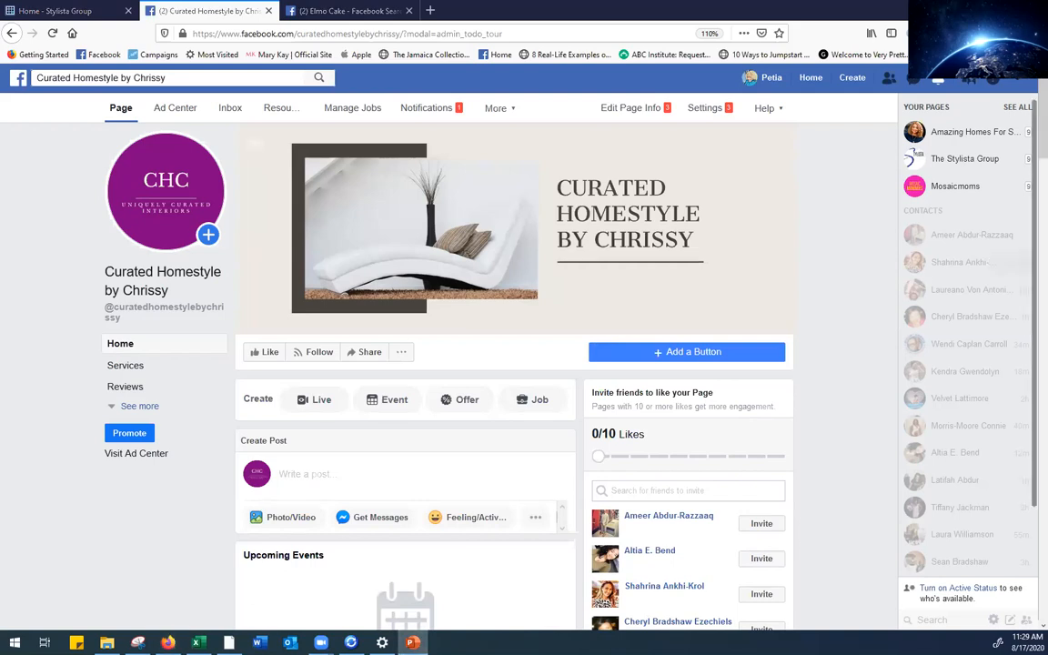
pyautogui.scroll(-3, 1020, 206)
pyautogui.scroll(-4, 1020, 206)
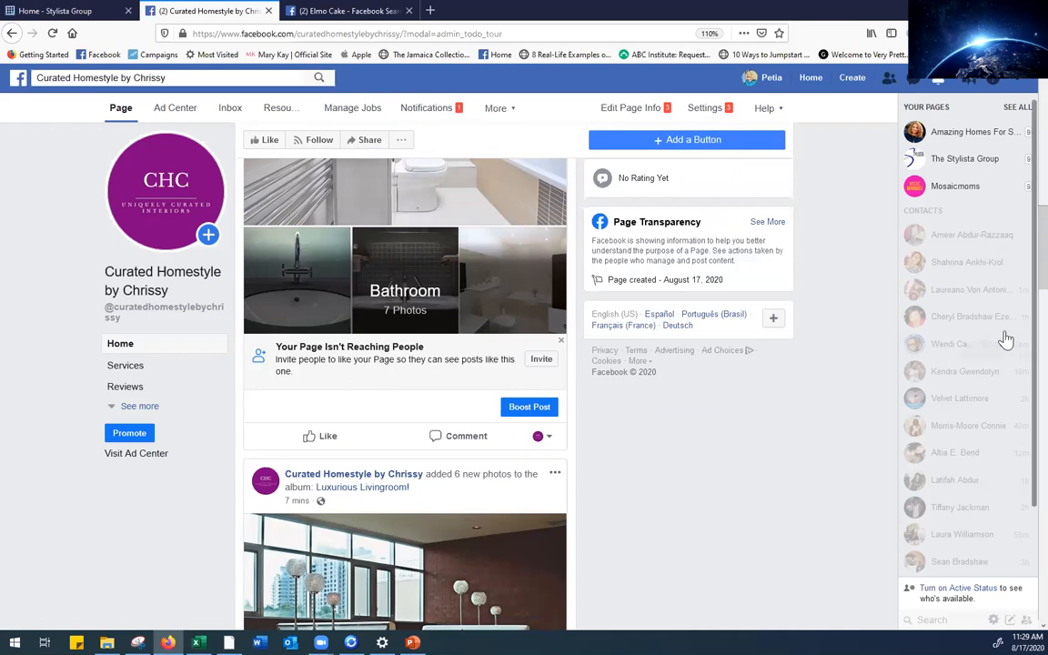
pyautogui.moveTo(1017, 291); pyautogui.dragTo(1022, 129)
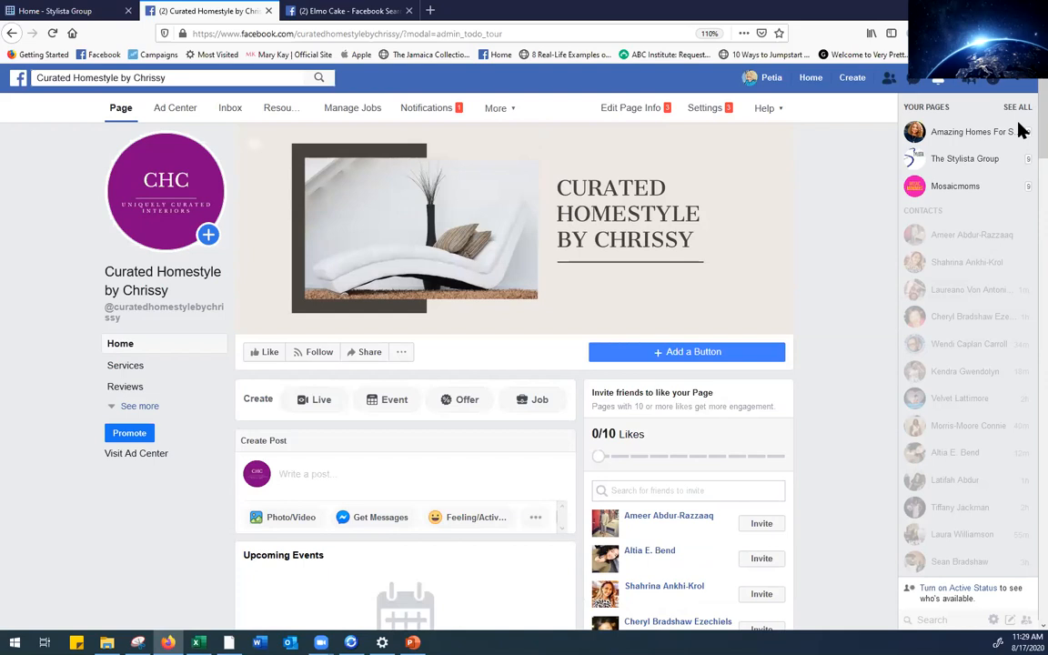
pyautogui.scroll(-3, 1021, 150)
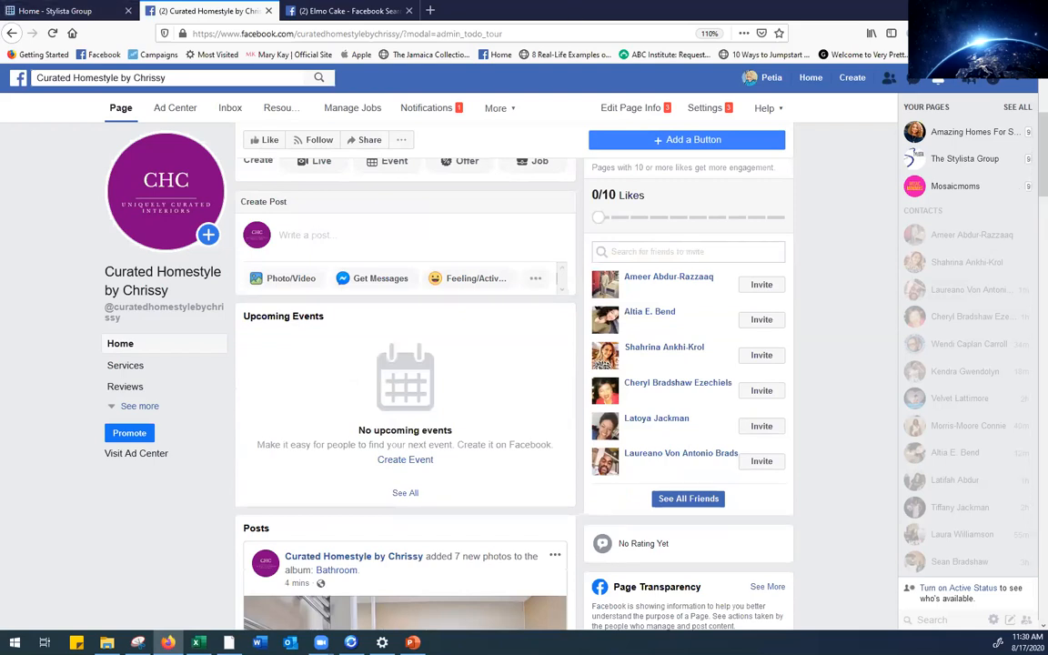
pyautogui.hotkey('alt', 'Tab')
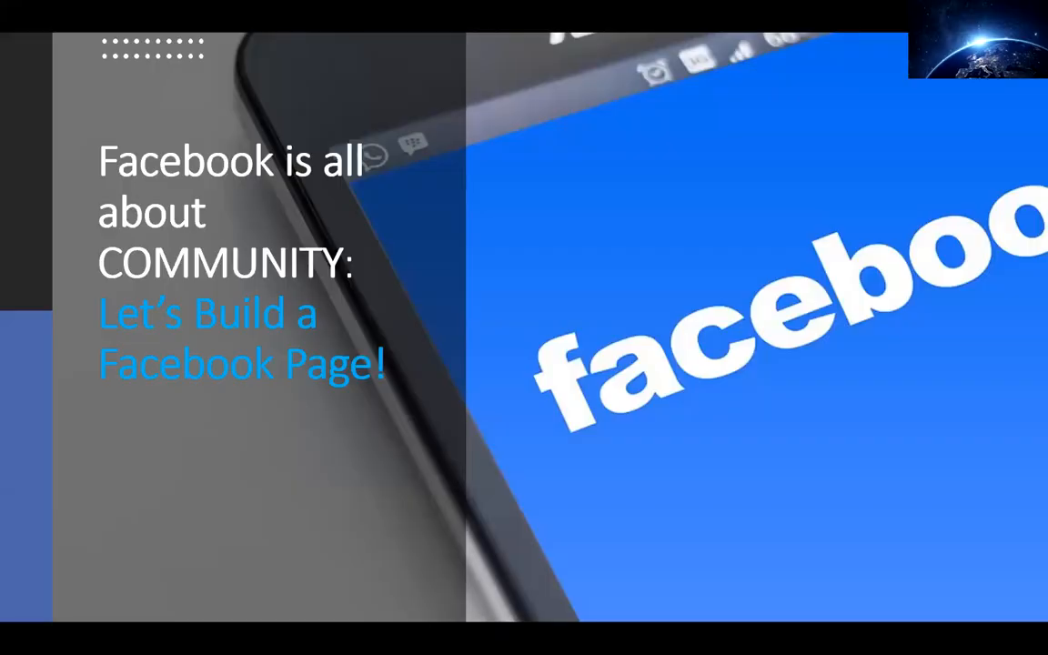
# Advance the slideshow to the 'Tips on How to Grow Your Page's Following' video slide
pyautogui.press('Right')
pyautogui.press('Right')
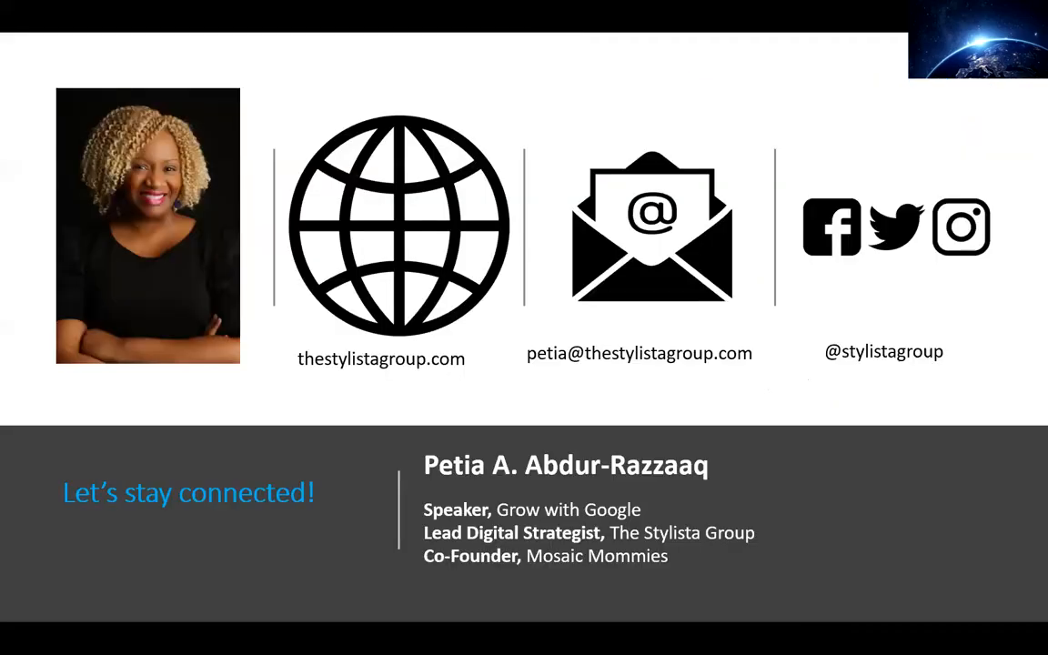
pyautogui.press('Right')
pyautogui.press('Right')
pyautogui.press('Right')
pyautogui.press('Right')
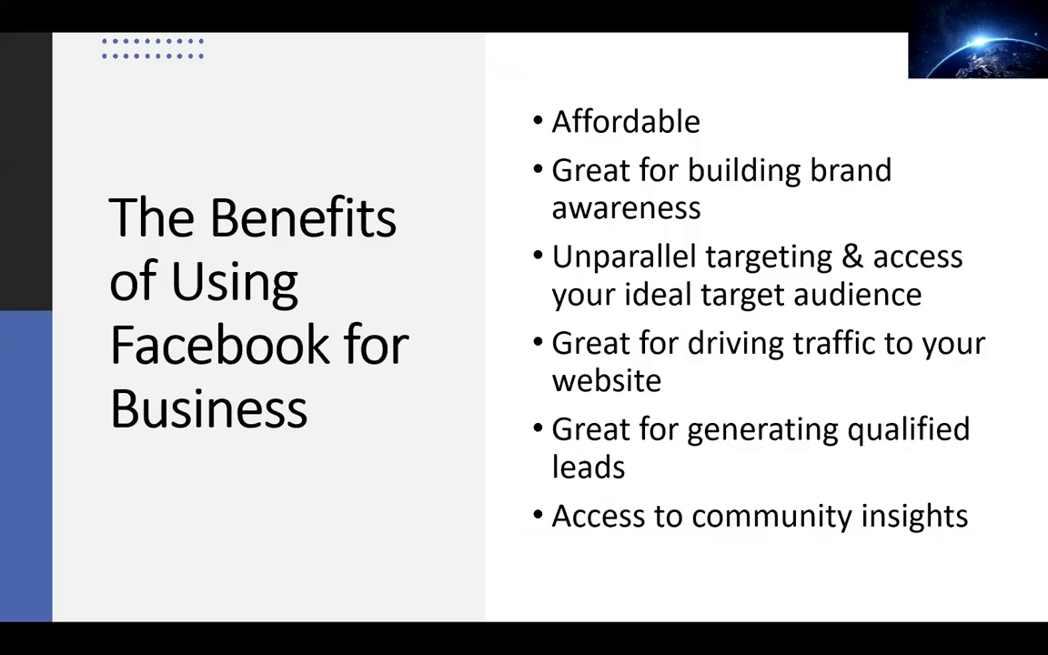
pyautogui.press('Right')
pyautogui.press('Right')
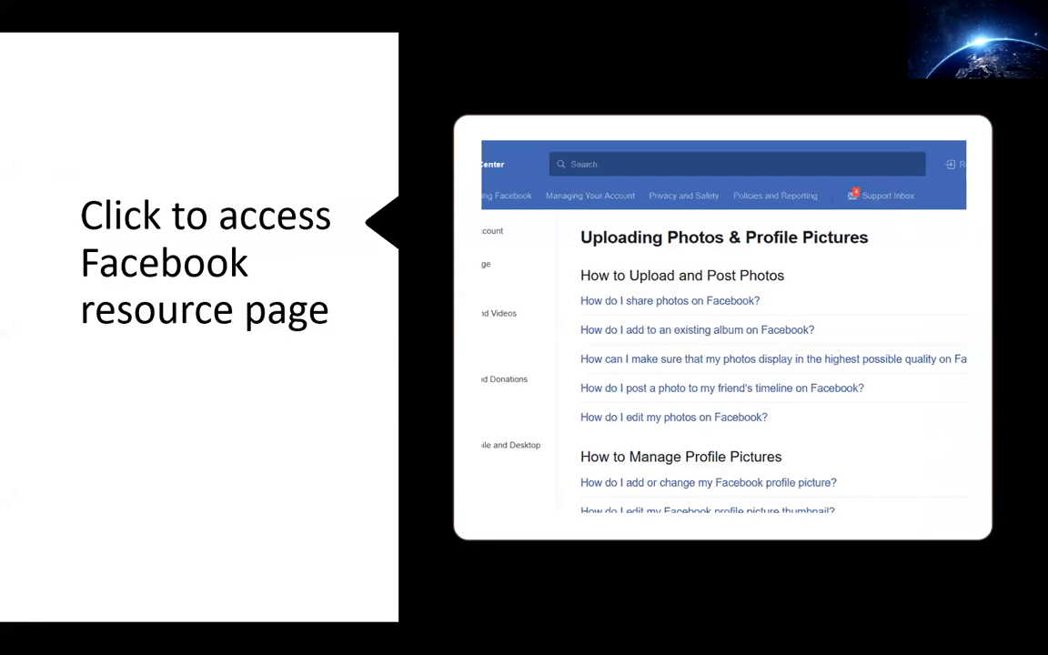
pyautogui.press('Right')
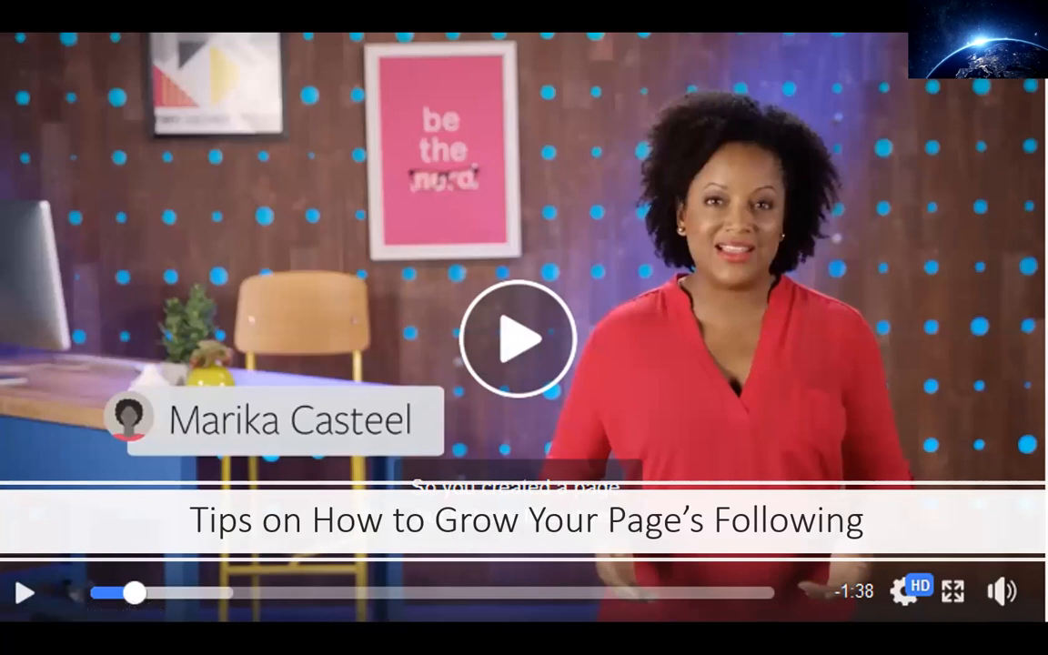
# Open the linked 'How to Grow Your Page Following' lesson and scroll to its video
pyautogui.click(527, 341)
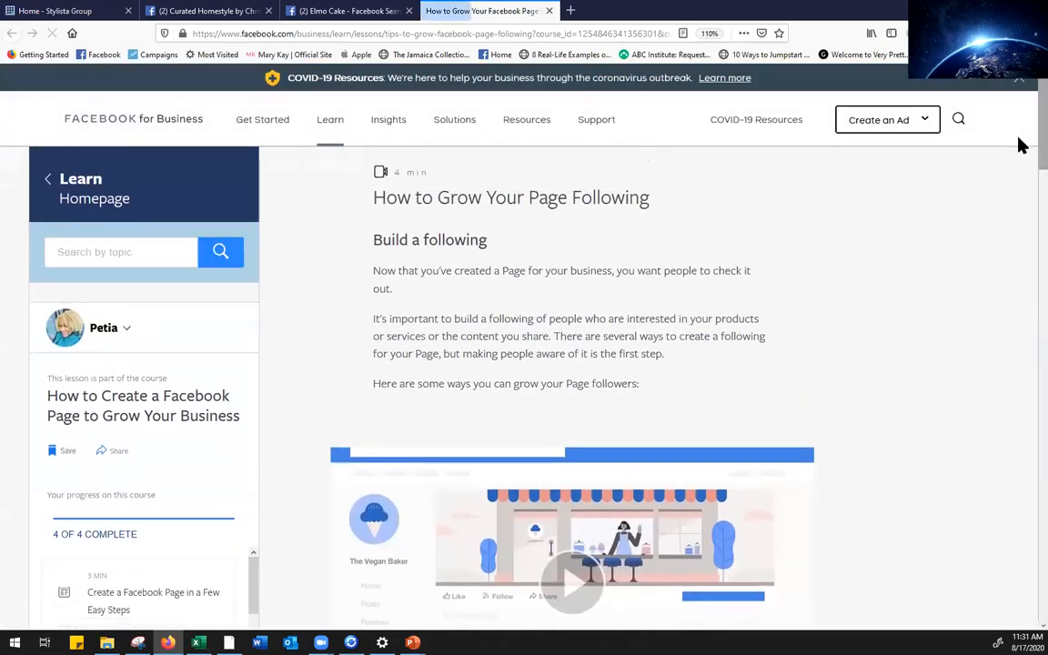
pyautogui.scroll(-3, 1019, 156)
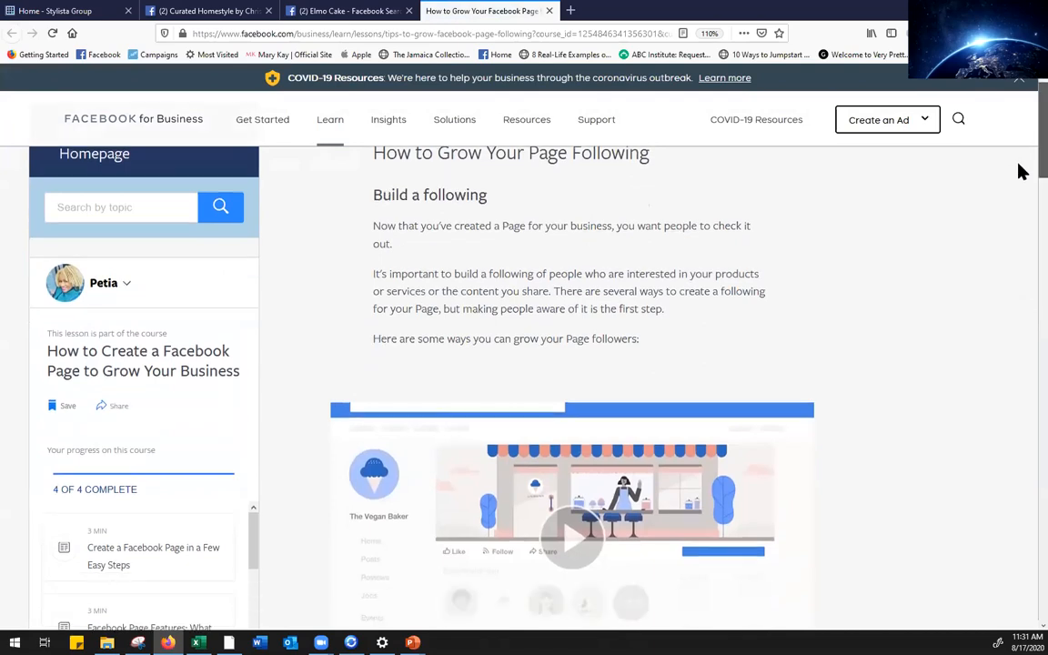
pyautogui.scroll(-2, 1020, 204)
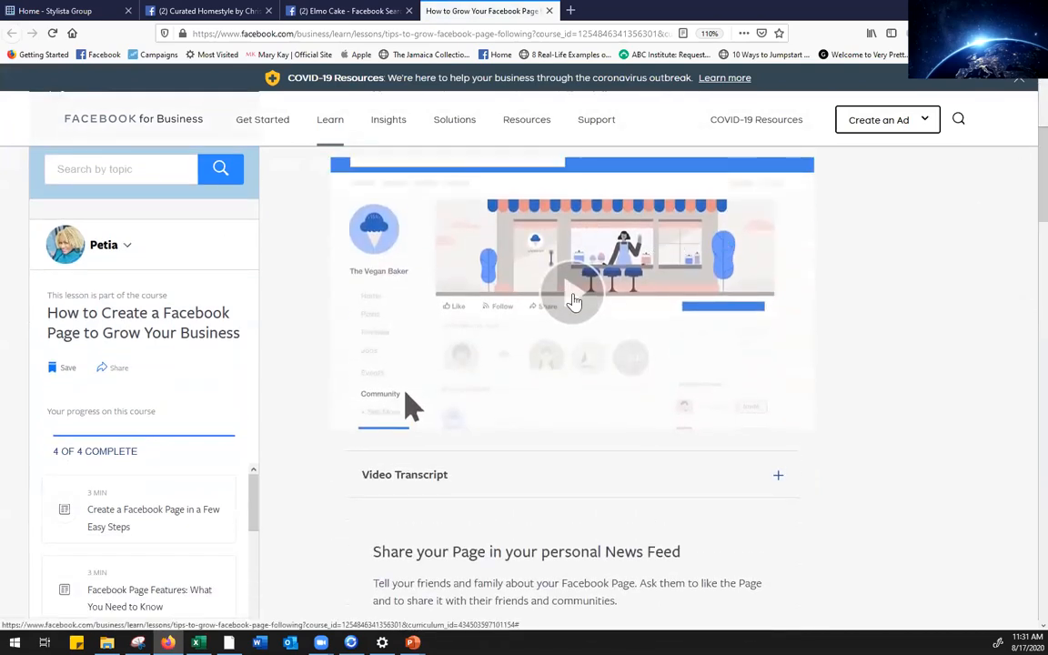
# Play the How to Grow Your Page Following lesson video
pyautogui.click(574, 303)
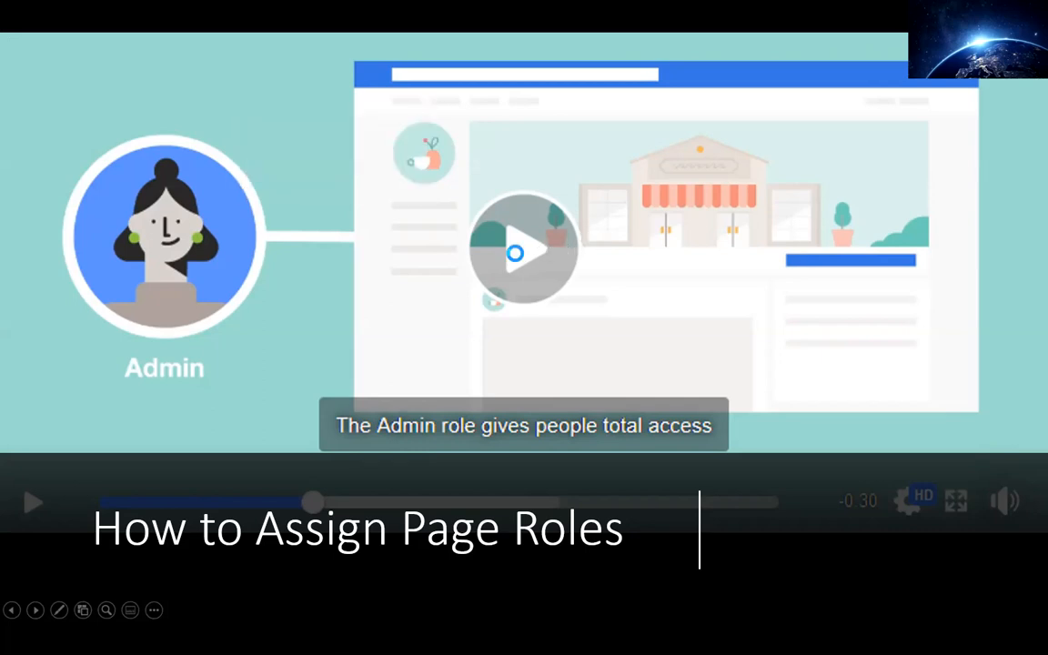
# Open the Assign Page Roles lesson and close the old lesson and Elmo Cake tabs
pyautogui.click(516, 256)
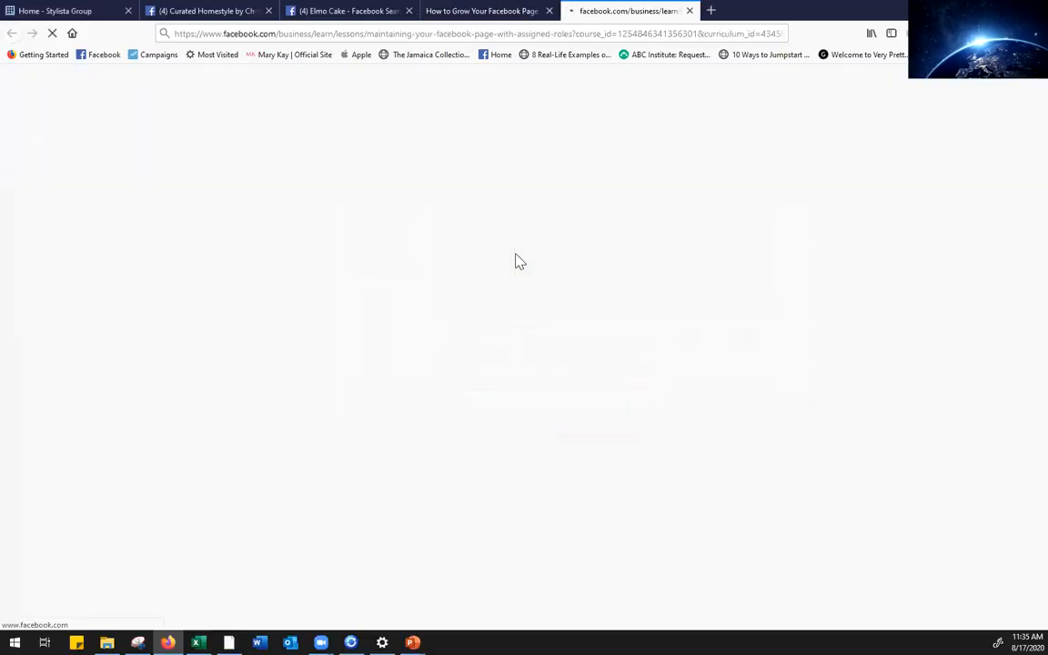
pyautogui.click(548, 11)
pyautogui.click(408, 11)
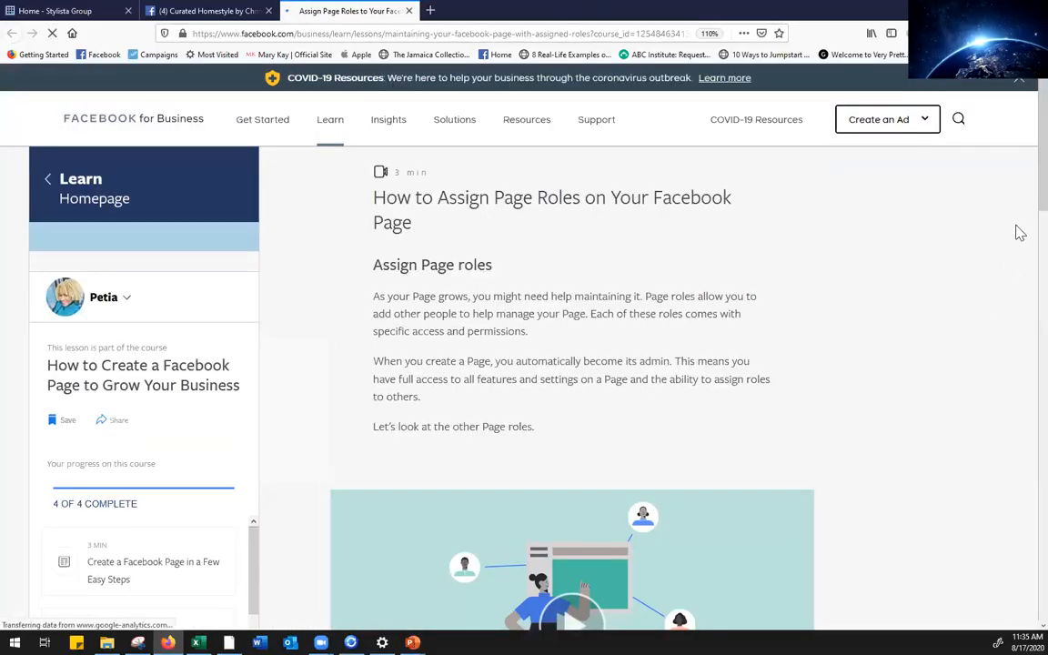
# Play the Page roles lesson video, then return to the Curated Homestyle by Chrissy tab
pyautogui.scroll(-3, 1020, 182)
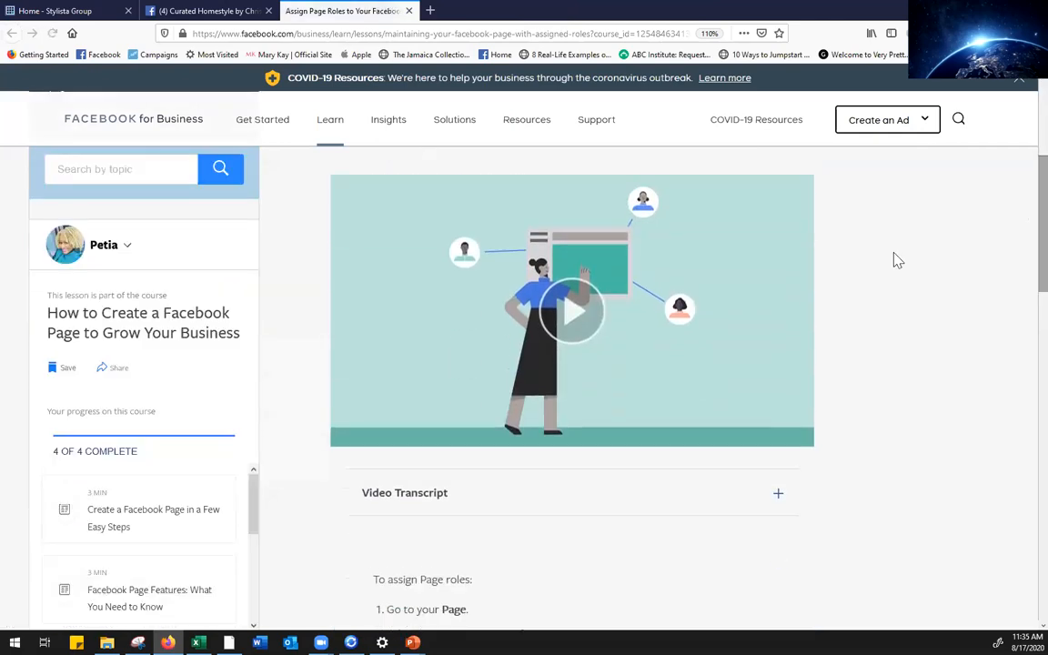
pyautogui.click(568, 318)
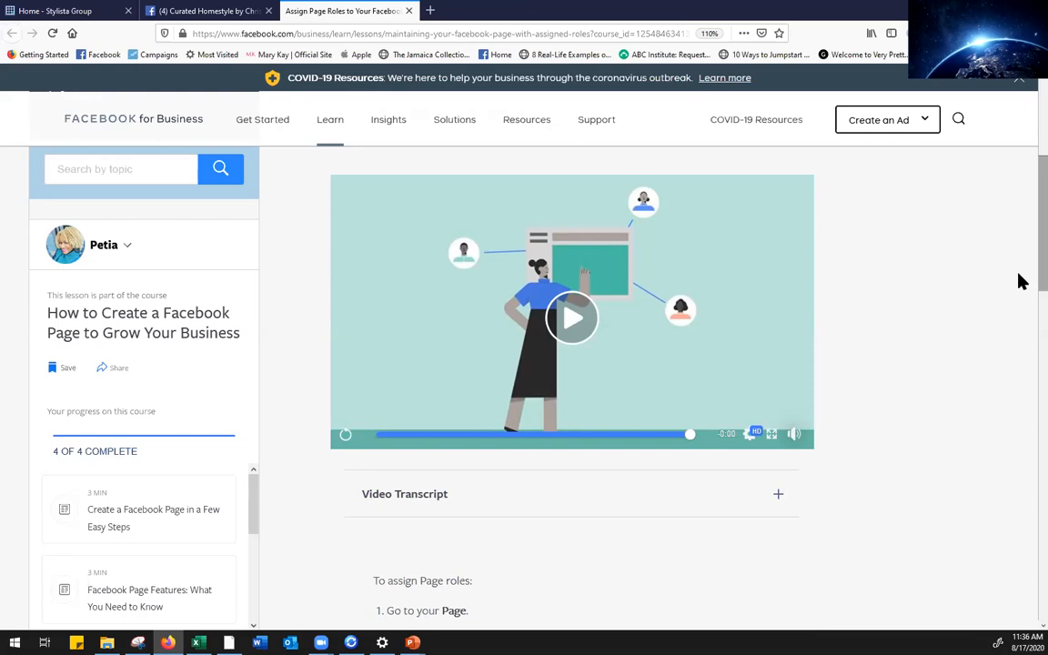
pyautogui.click(229, 19)
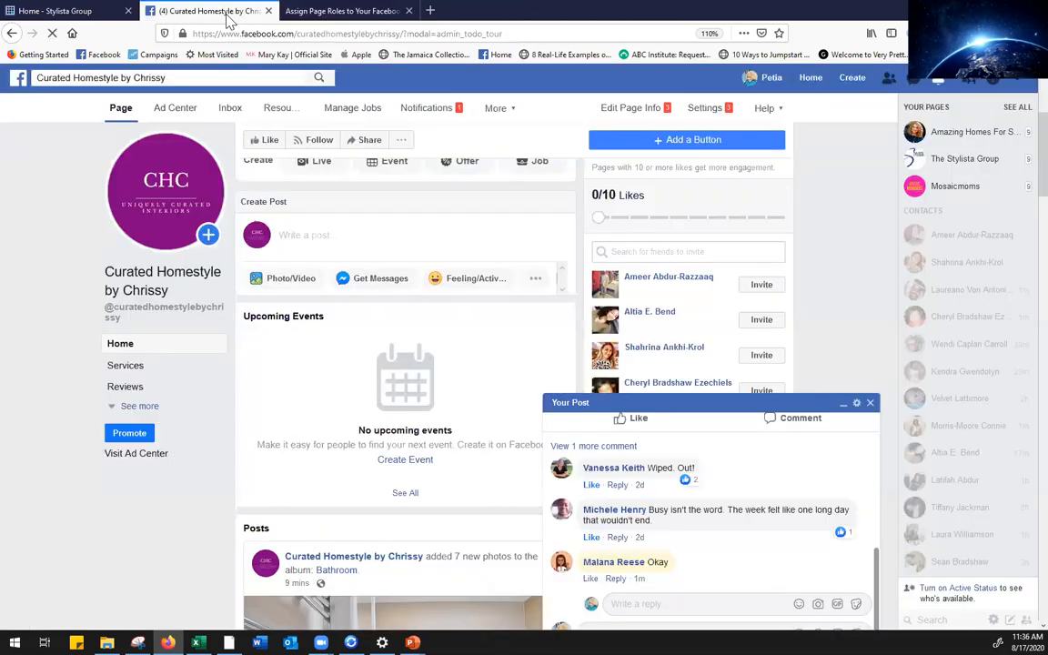
# Dismiss the 'Your Post' popup and go to Page Roles in the Curated Homestyle by Chrissy settings
pyautogui.click(870, 403)
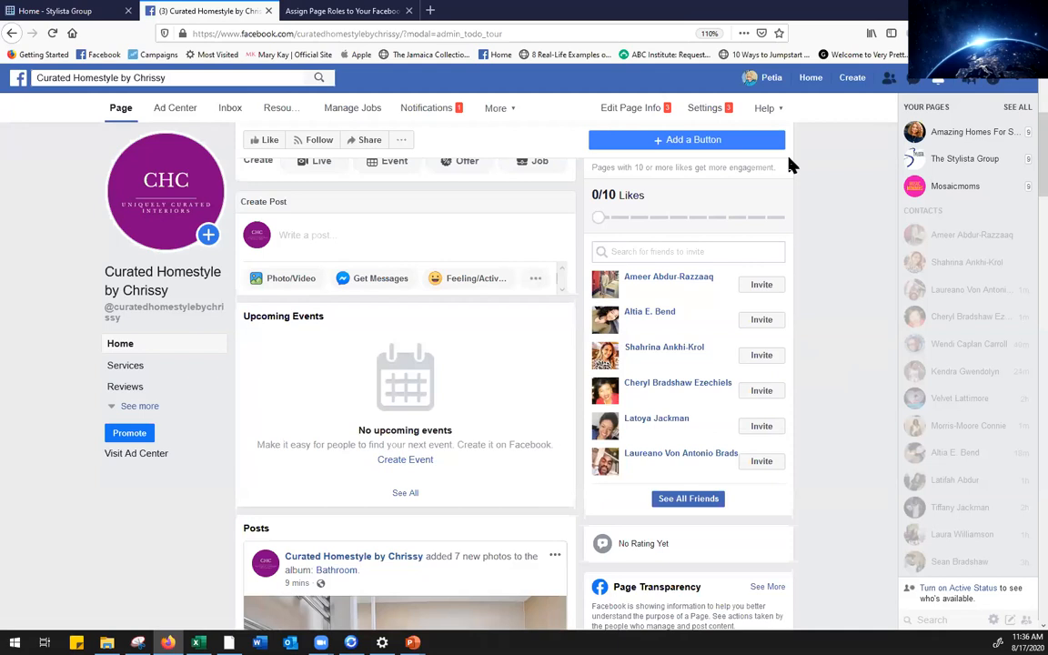
pyautogui.click(700, 117)
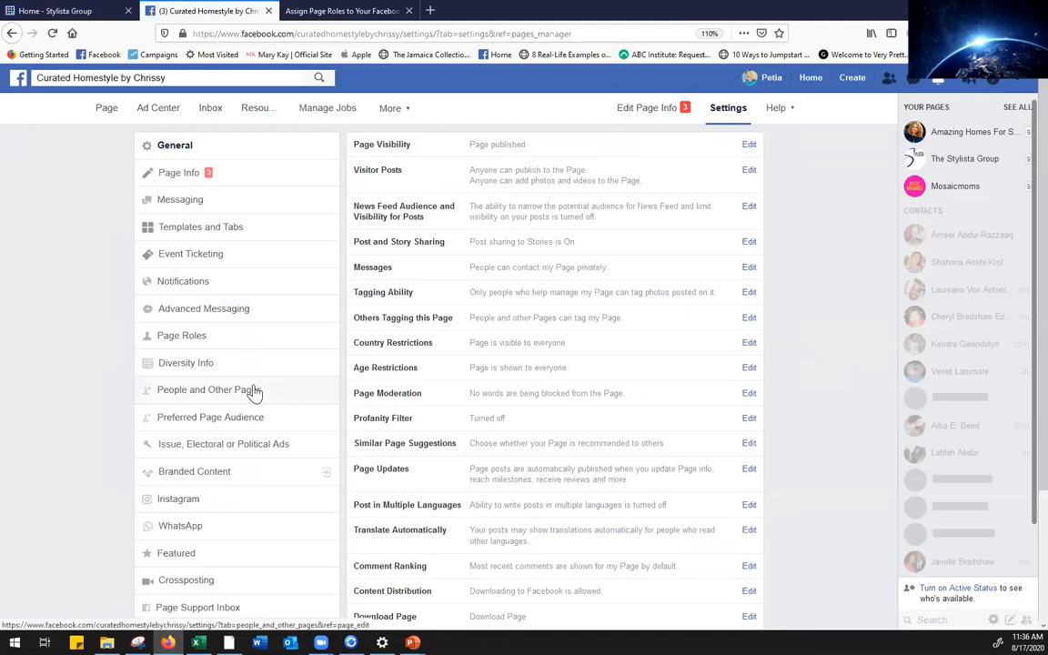
pyautogui.click(186, 340)
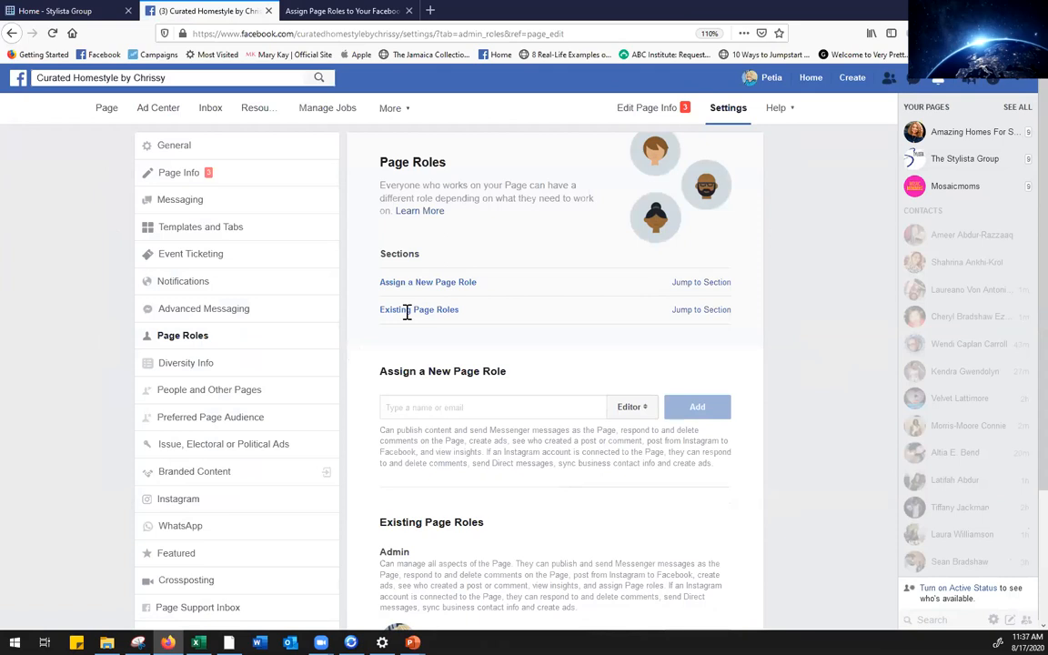
pyautogui.scroll(-2, 1018, 243)
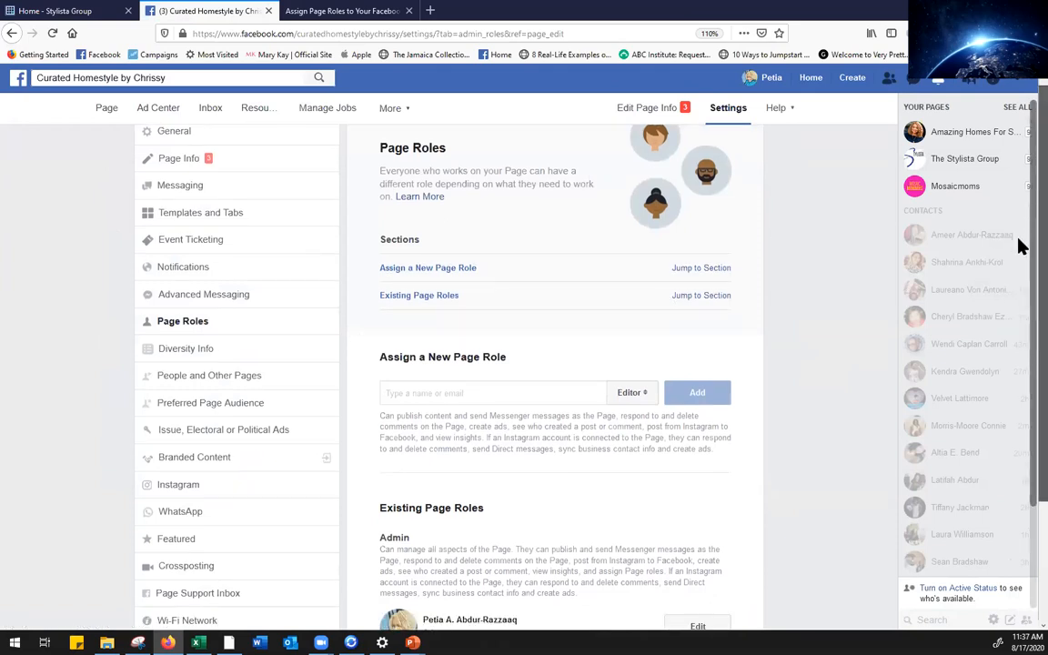
pyautogui.scroll(-3, 1019, 273)
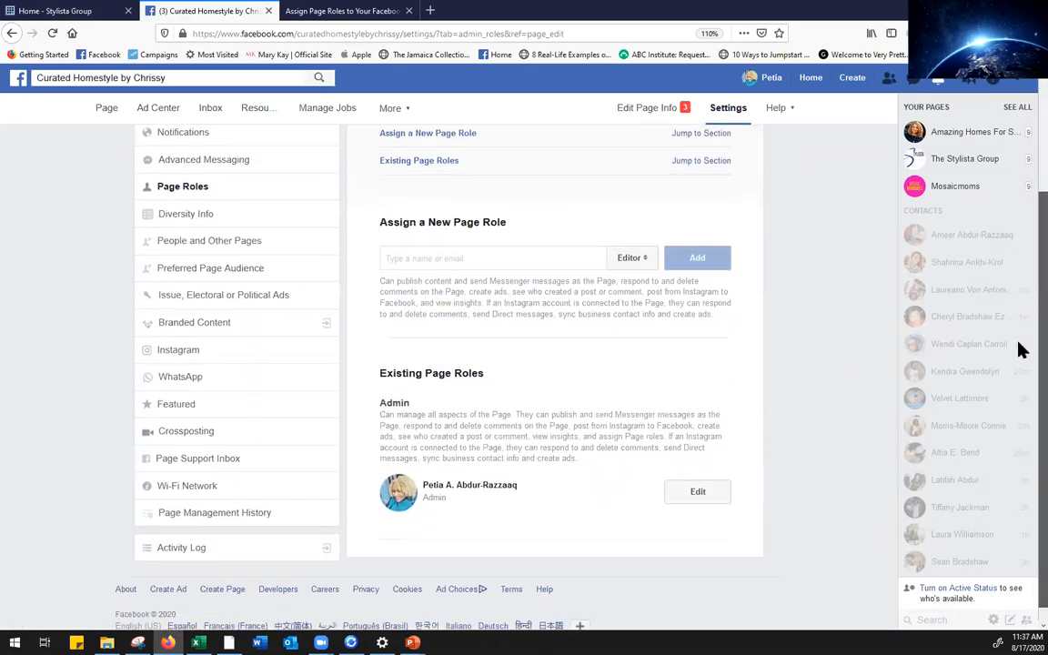
pyautogui.scroll(1, 1018, 240)
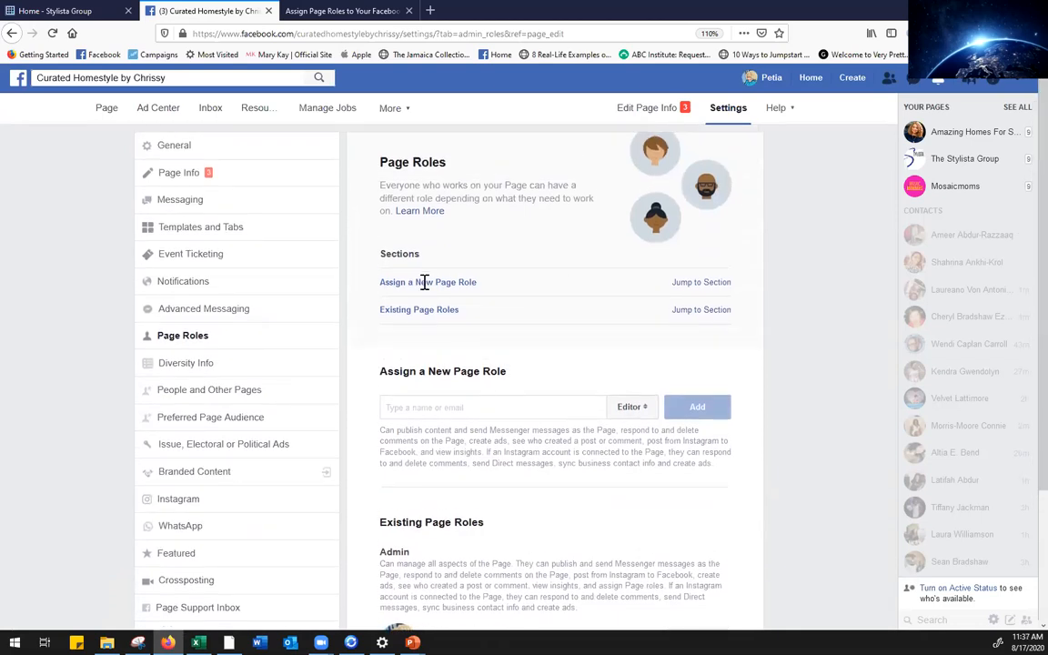
pyautogui.click(509, 406)
pyautogui.scroll(-1, 1022, 291)
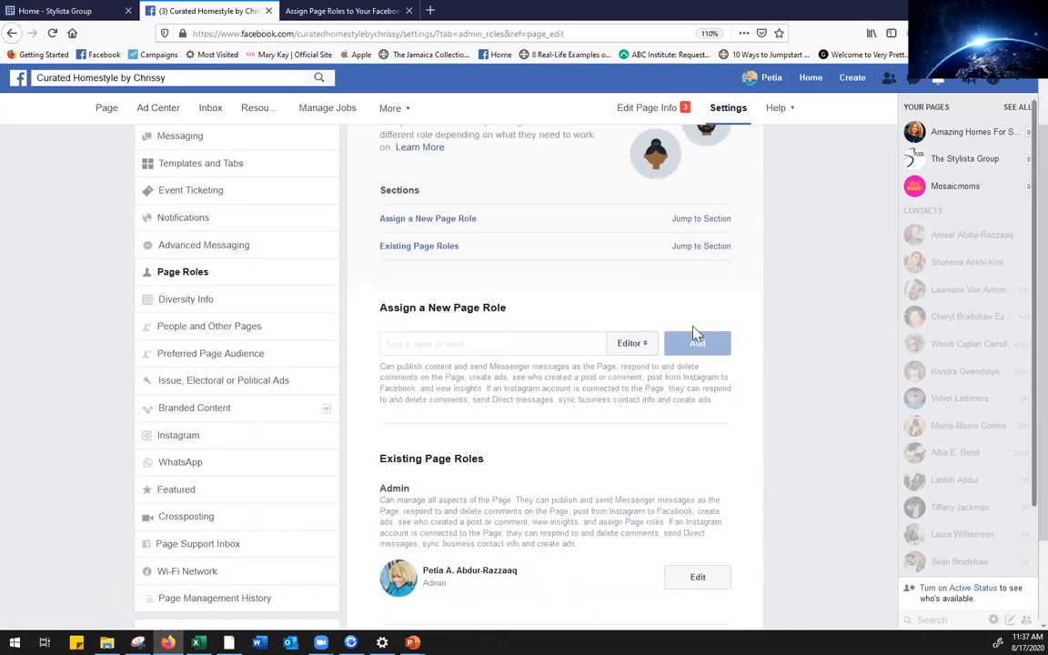
pyautogui.click(640, 349)
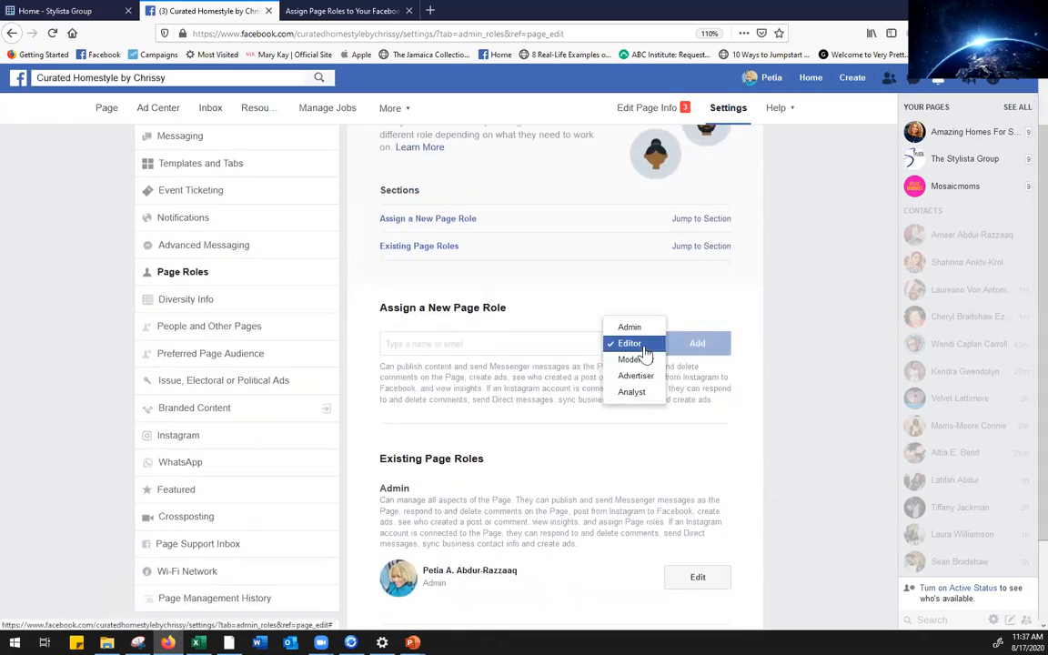
pyautogui.click(644, 347)
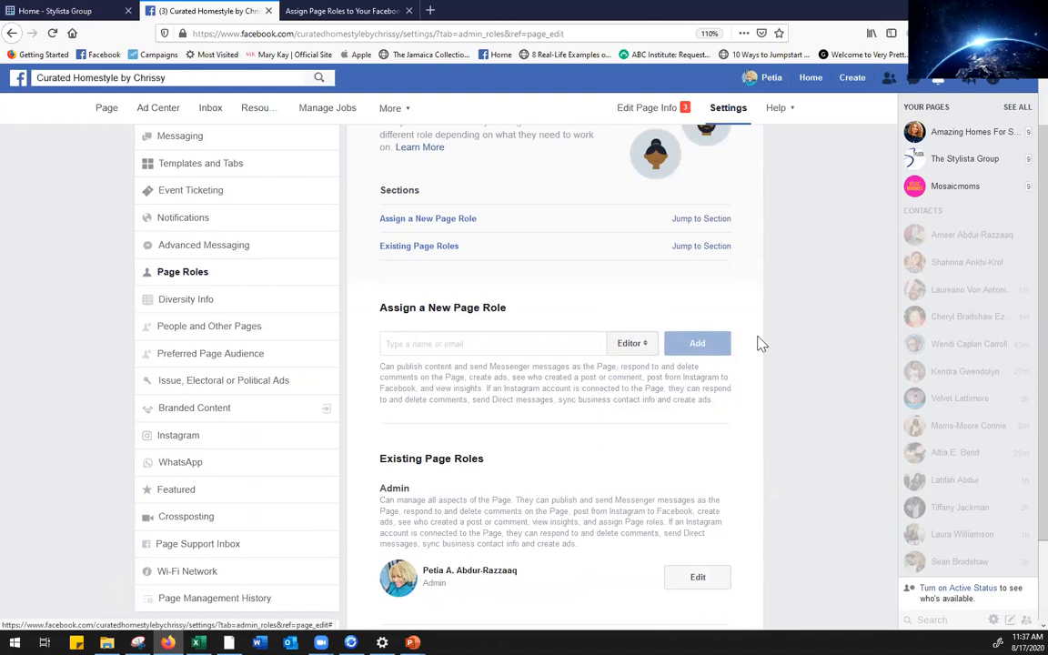
pyautogui.click(504, 342)
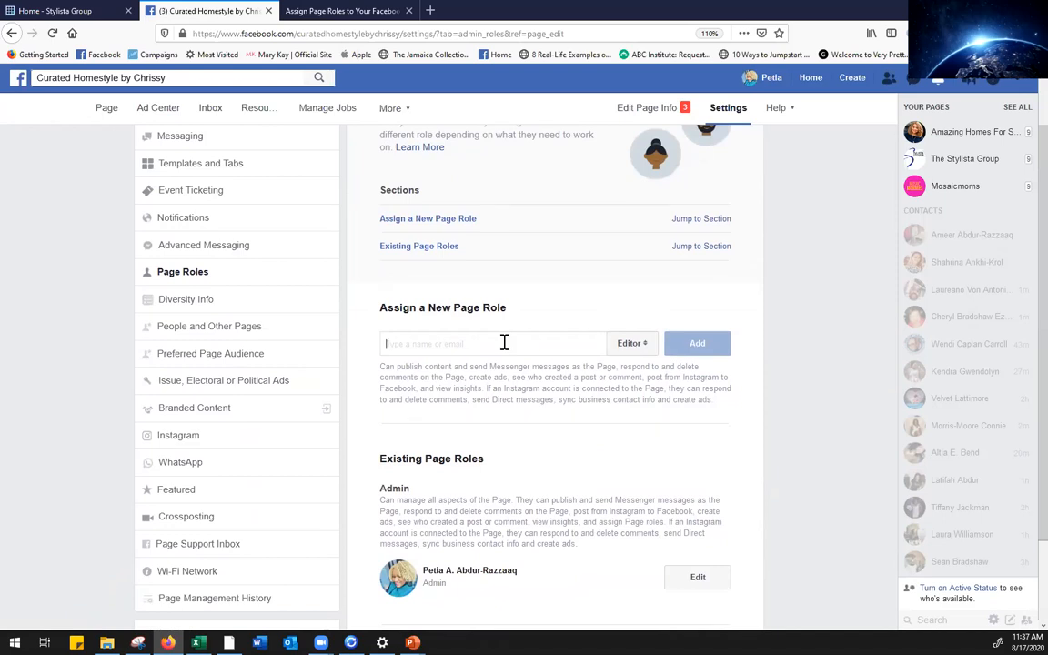
pyautogui.scroll(-2, 1020, 309)
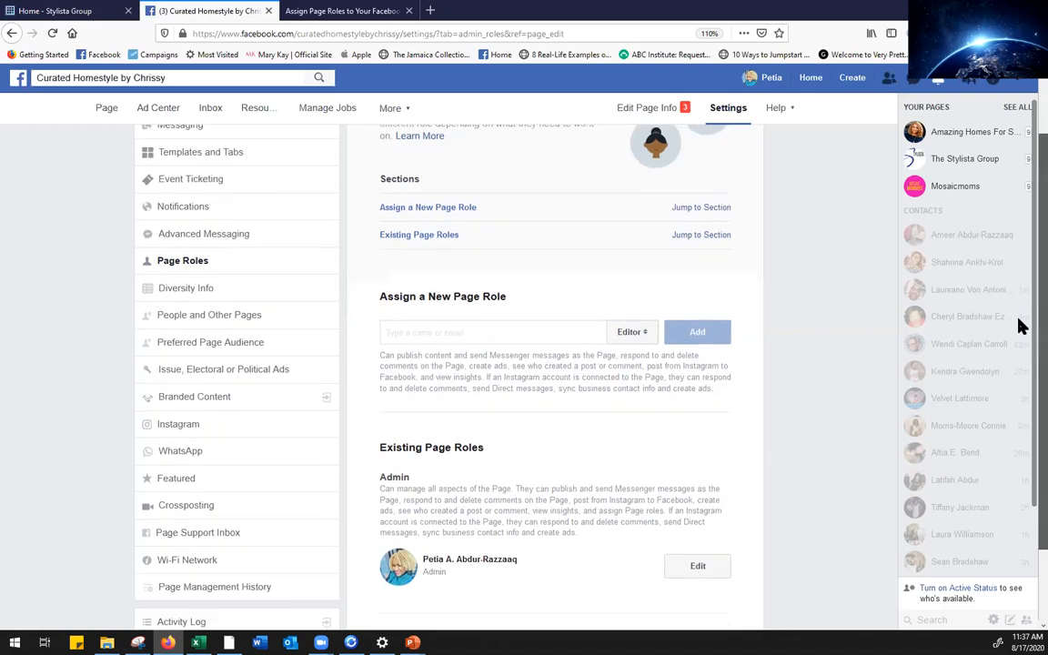
pyautogui.scroll(2, 1020, 272)
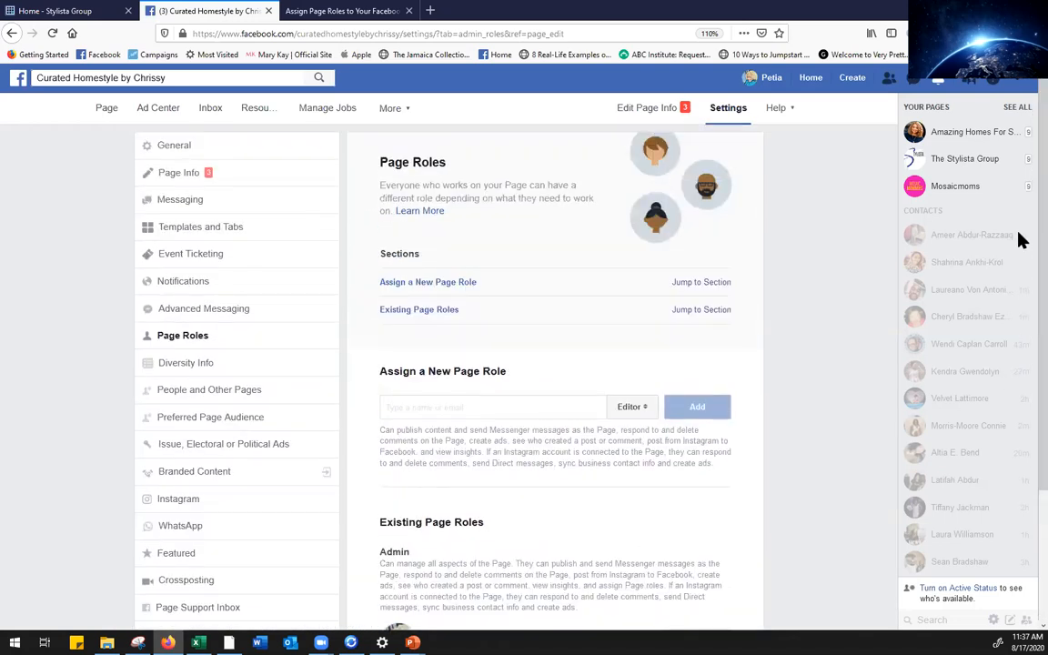
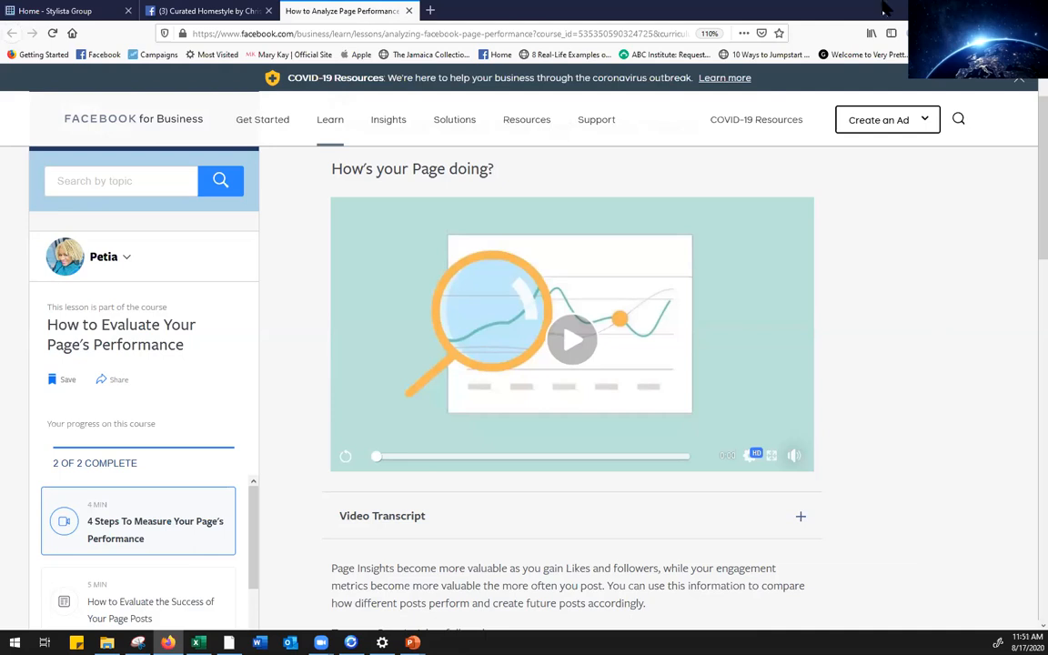
# Return to the Curated Homestyle by Chrissy Page's main view and open its More menu
pyautogui.click(224, 16)
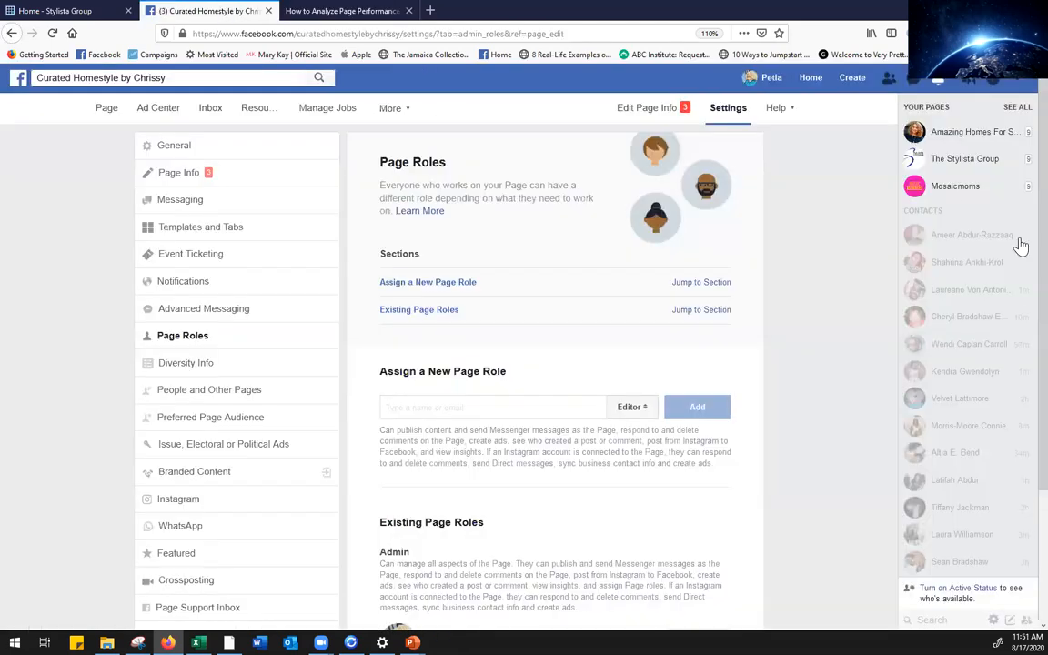
pyautogui.click(110, 115)
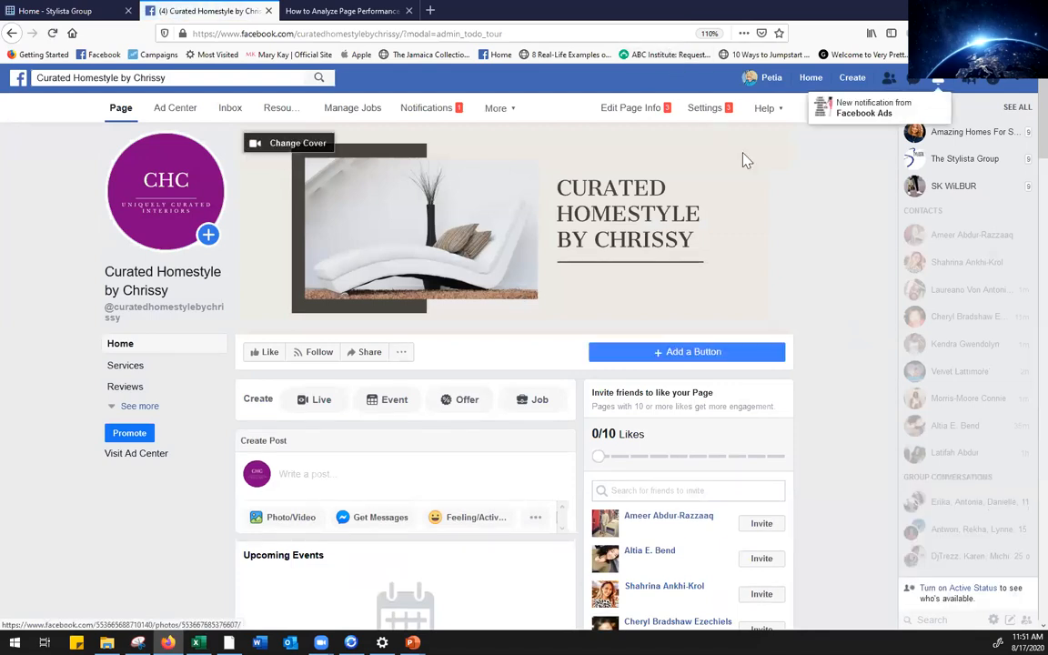
pyautogui.click(502, 119)
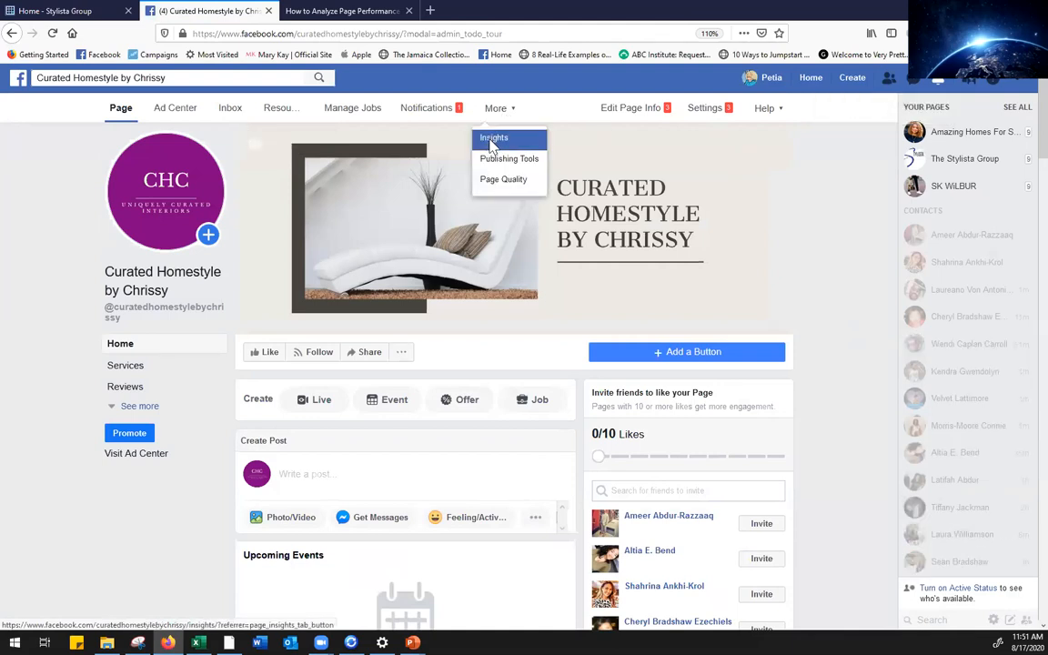
# Open Insights and scroll the 7-day Page Summary down to Pages to Watch and back
pyautogui.click(492, 138)
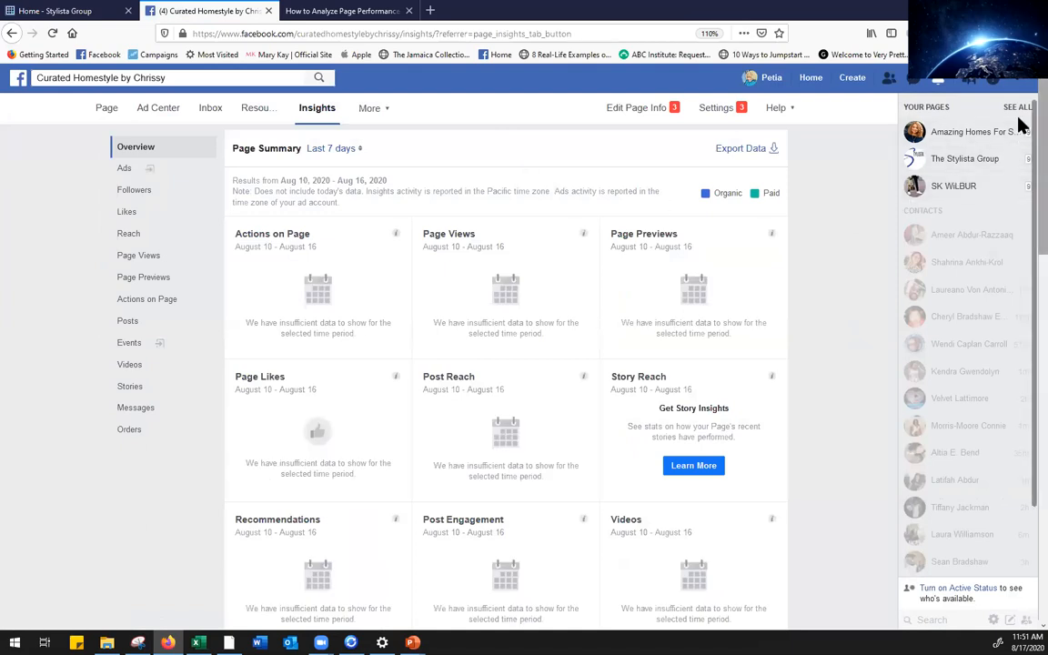
pyautogui.scroll(-5, 1020, 160)
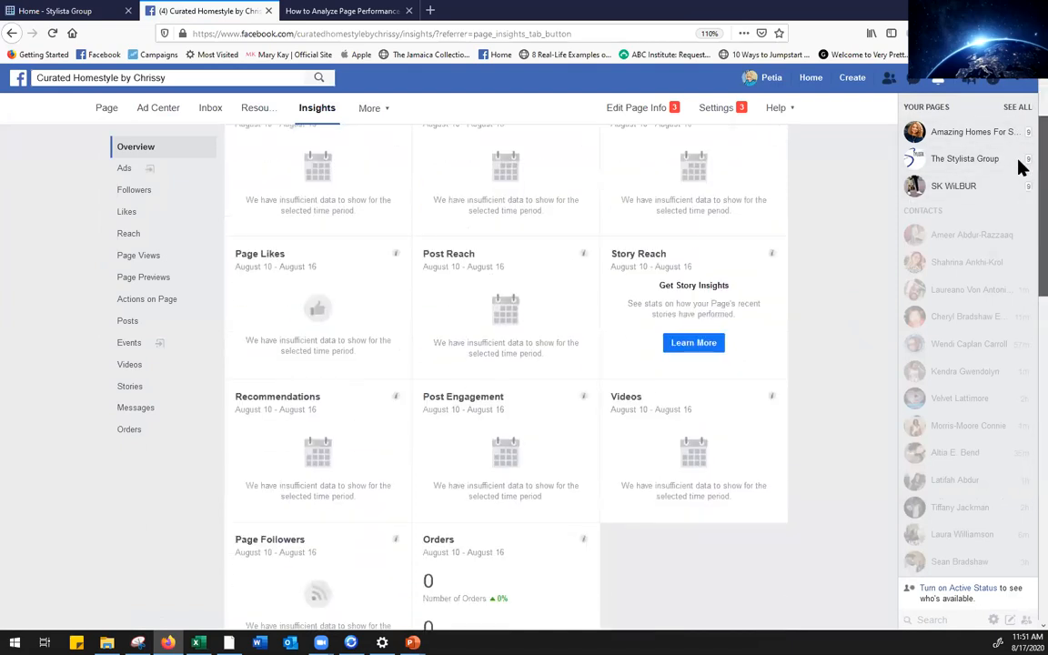
pyautogui.scroll(-7, 1020, 230)
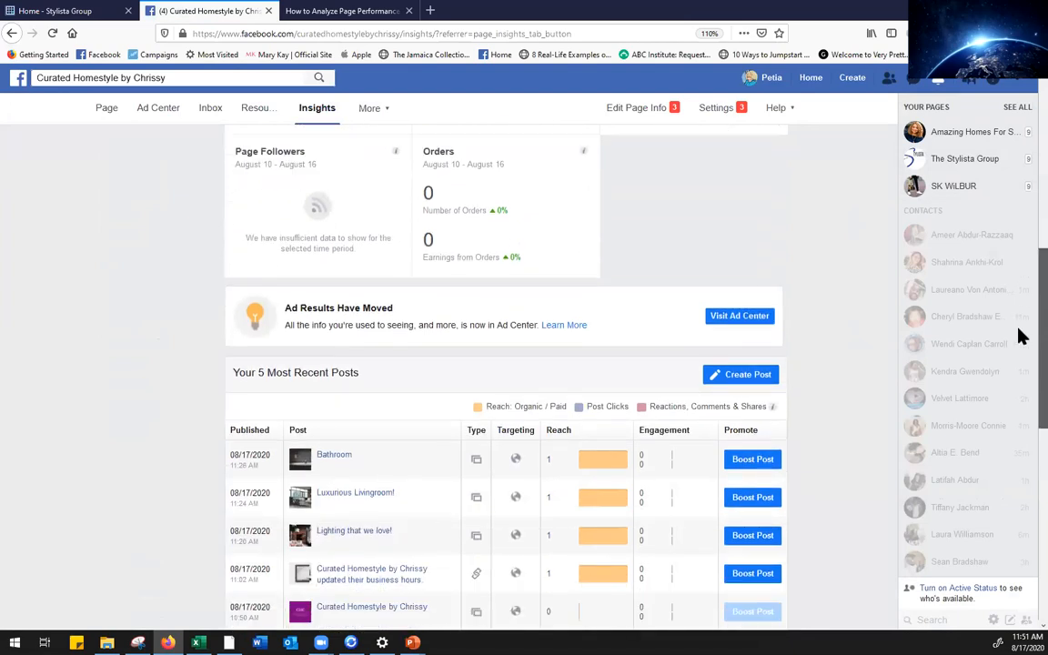
pyautogui.scroll(-2, 1020, 359)
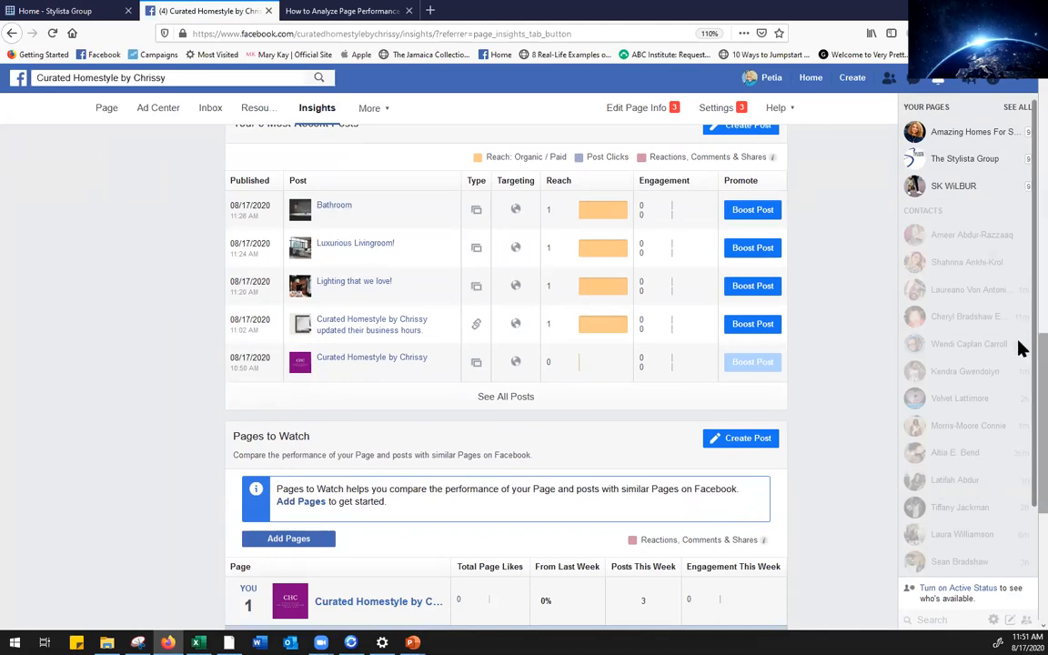
pyautogui.scroll(-3, 1020, 364)
pyautogui.scroll(3, 1022, 405)
pyautogui.scroll(1, 1021, 312)
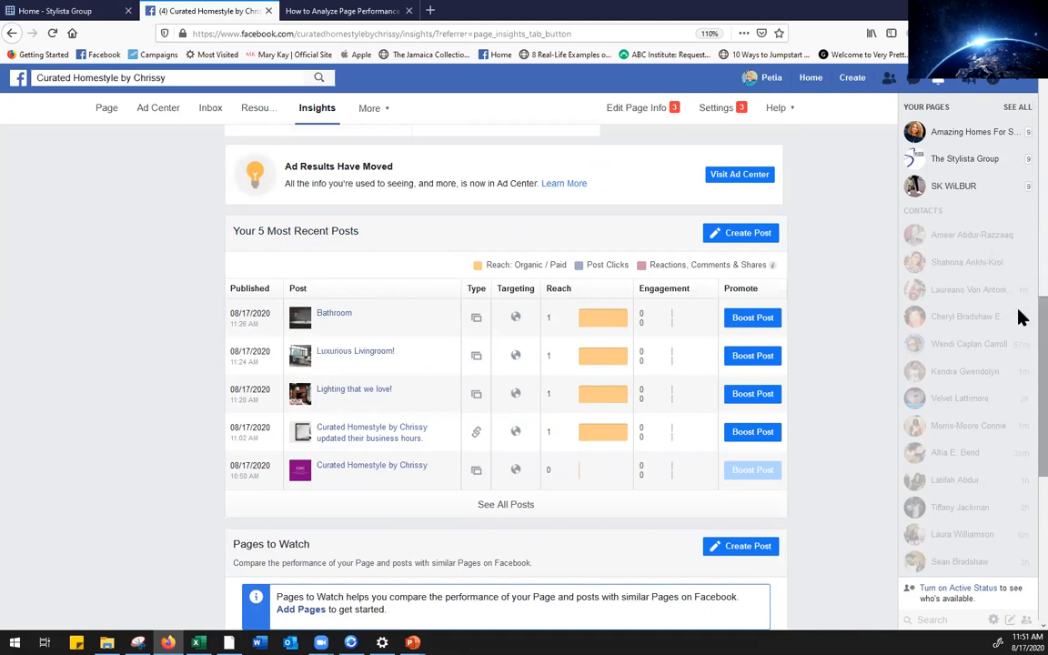
pyautogui.scroll(-5, 1019, 345)
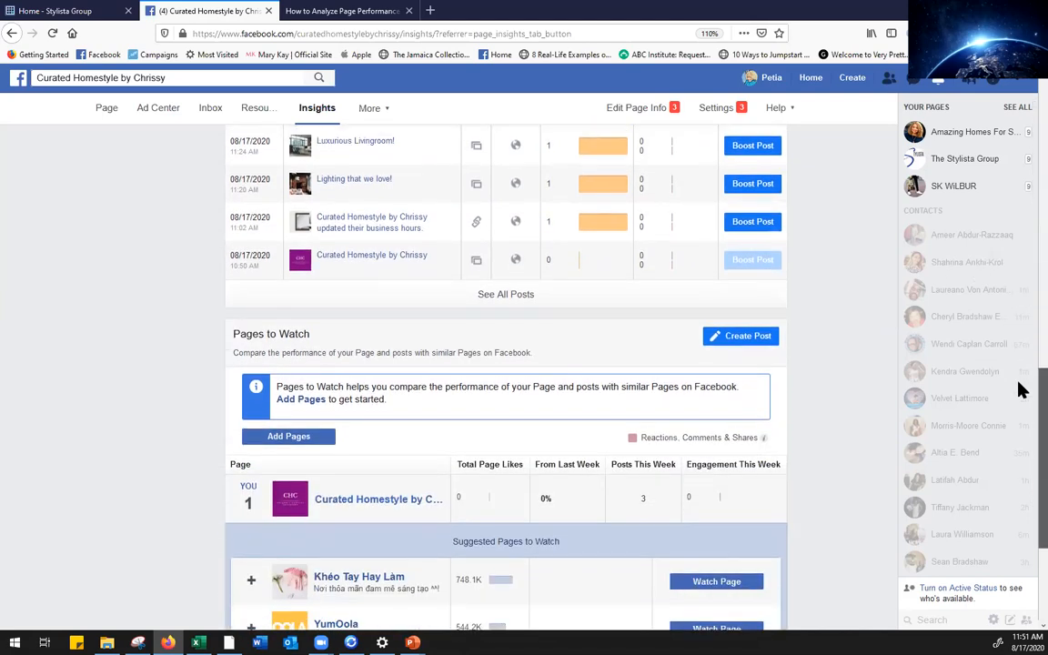
pyautogui.scroll(-3, 1019, 406)
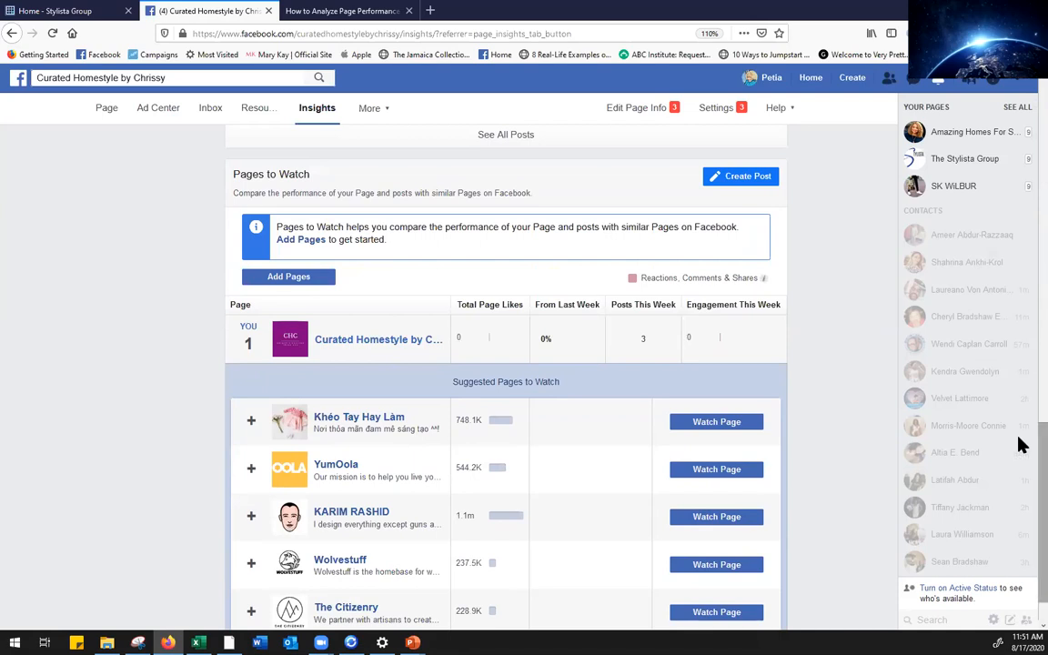
pyautogui.scroll(-1, 1019, 450)
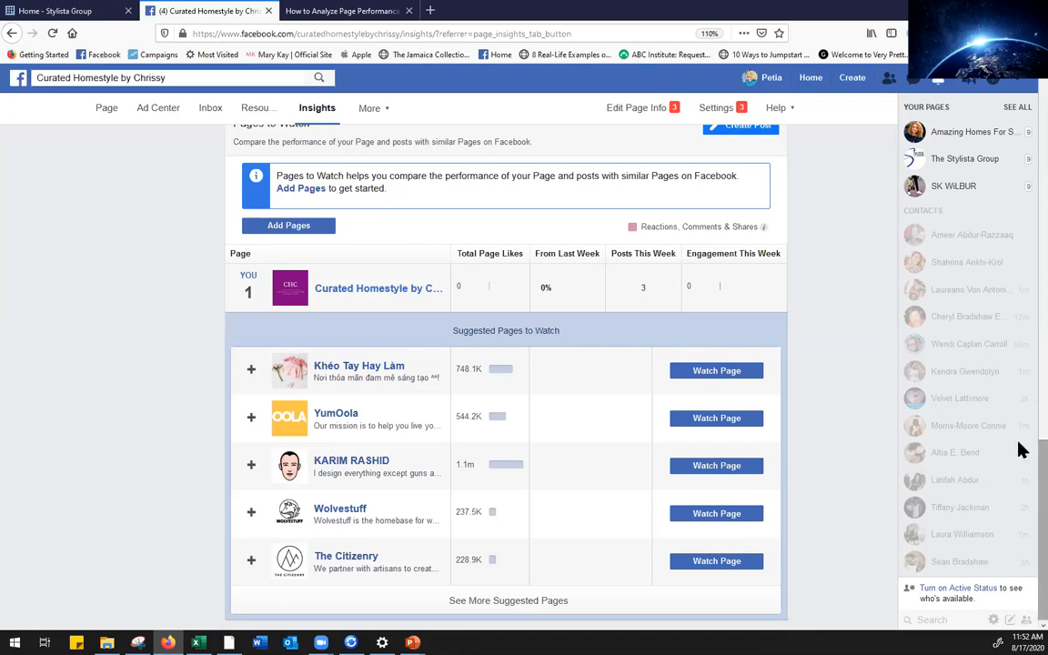
pyautogui.scroll(10, 1022, 391)
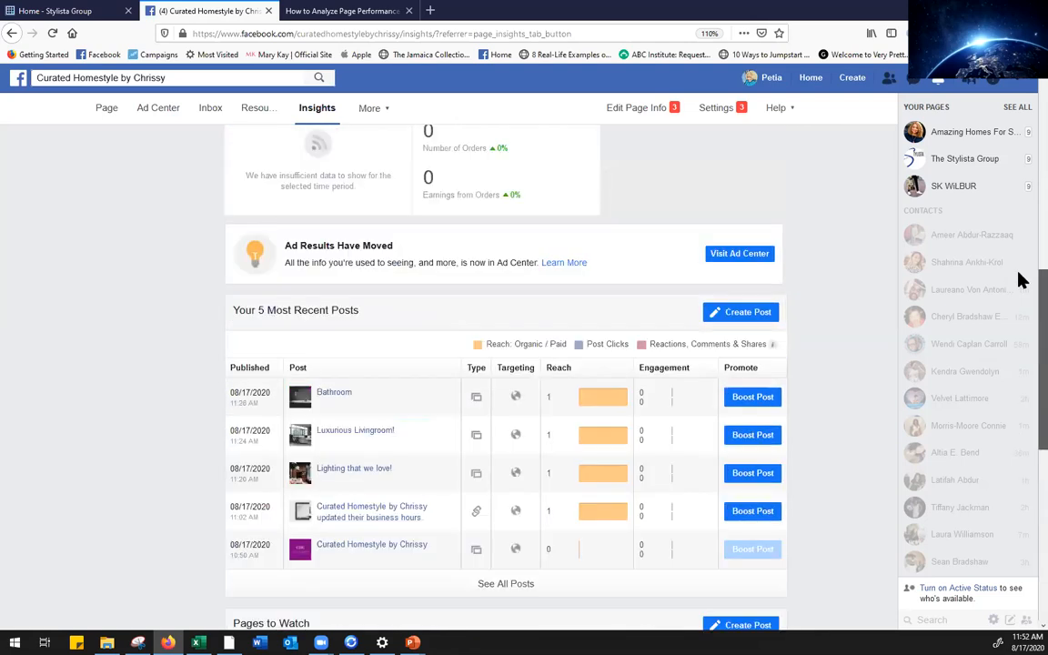
pyautogui.scroll(3, 1022, 131)
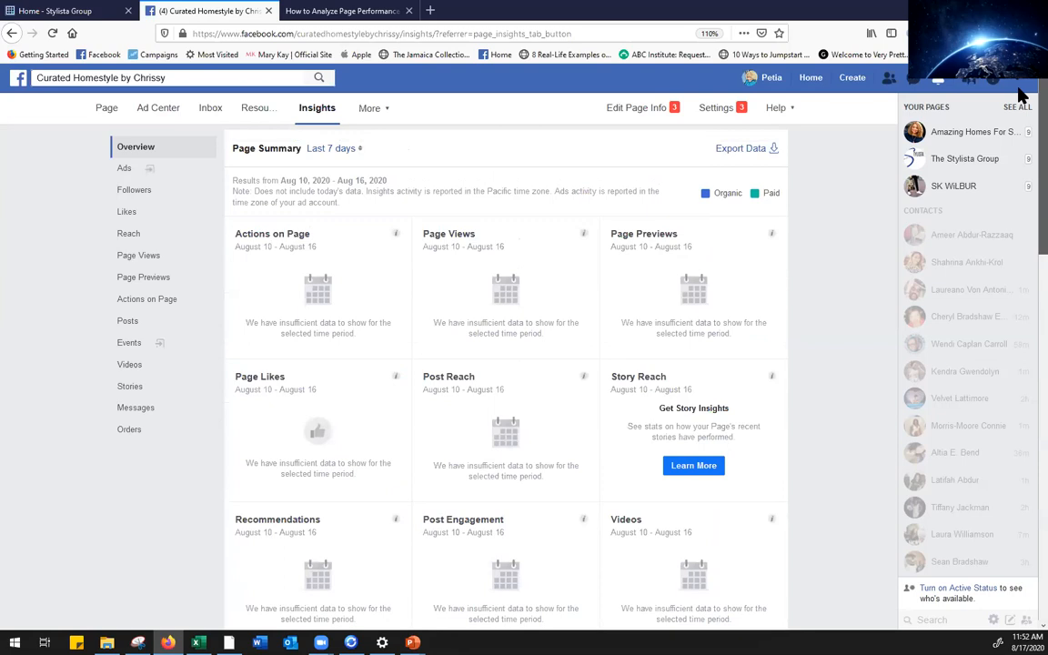
# Reopen Insights from the Page's More menu and scroll down to the Pages to Watch suggestions
pyautogui.click(105, 110)
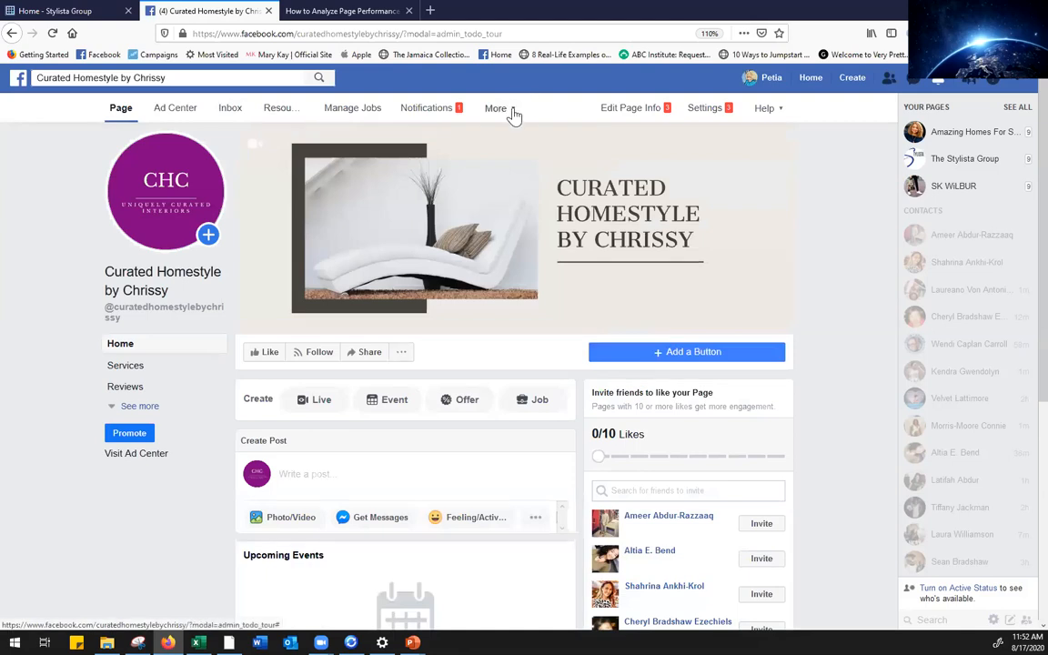
pyautogui.click(514, 111)
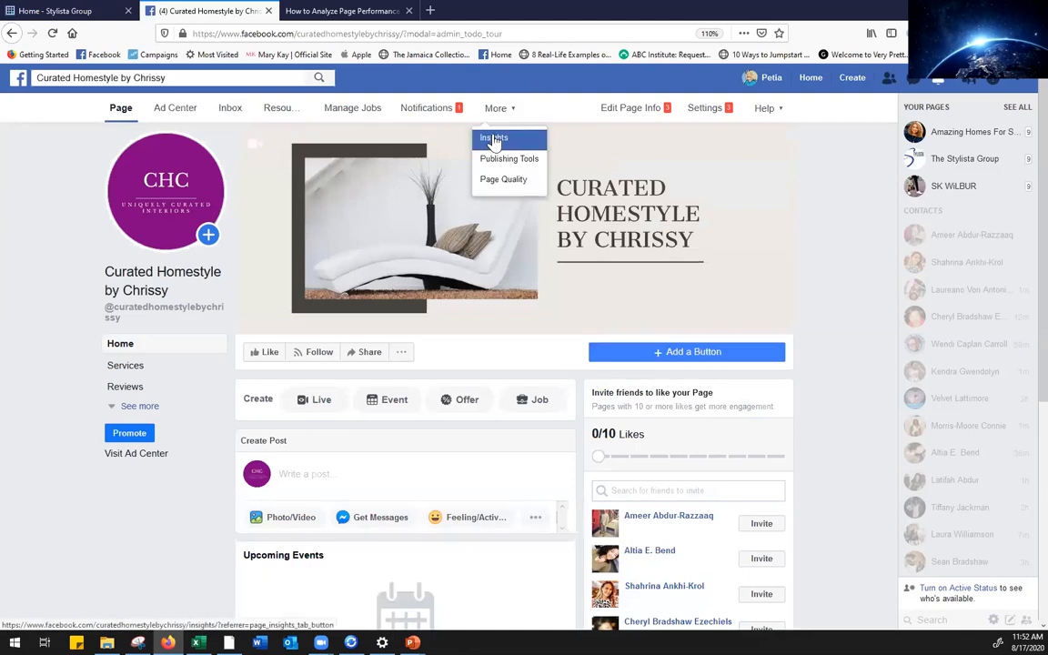
pyautogui.click(494, 139)
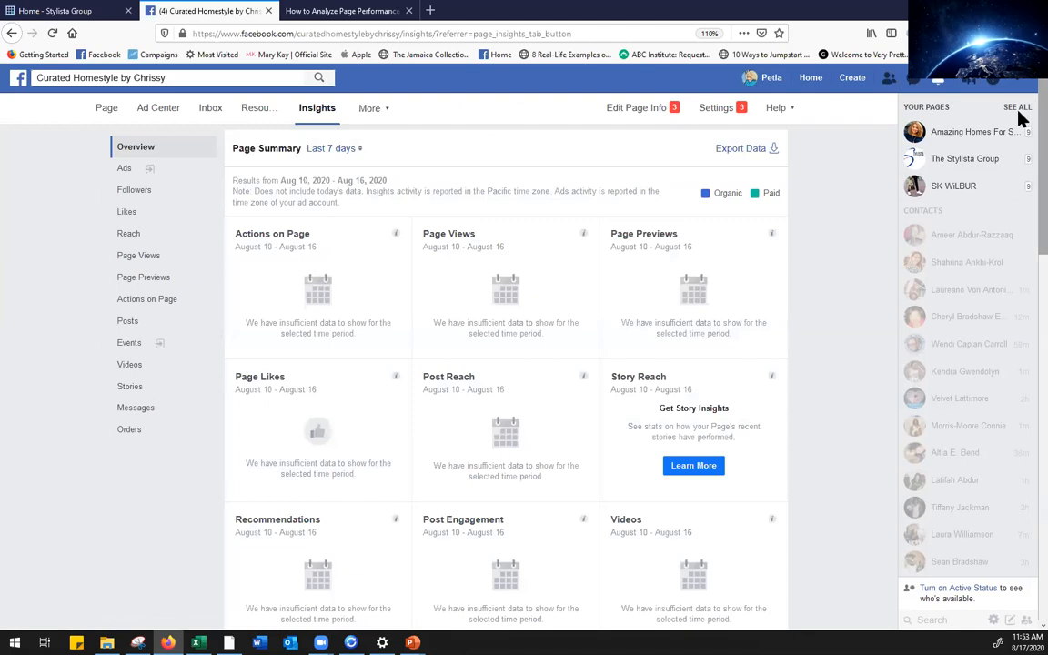
pyautogui.scroll(-2, 1019, 108)
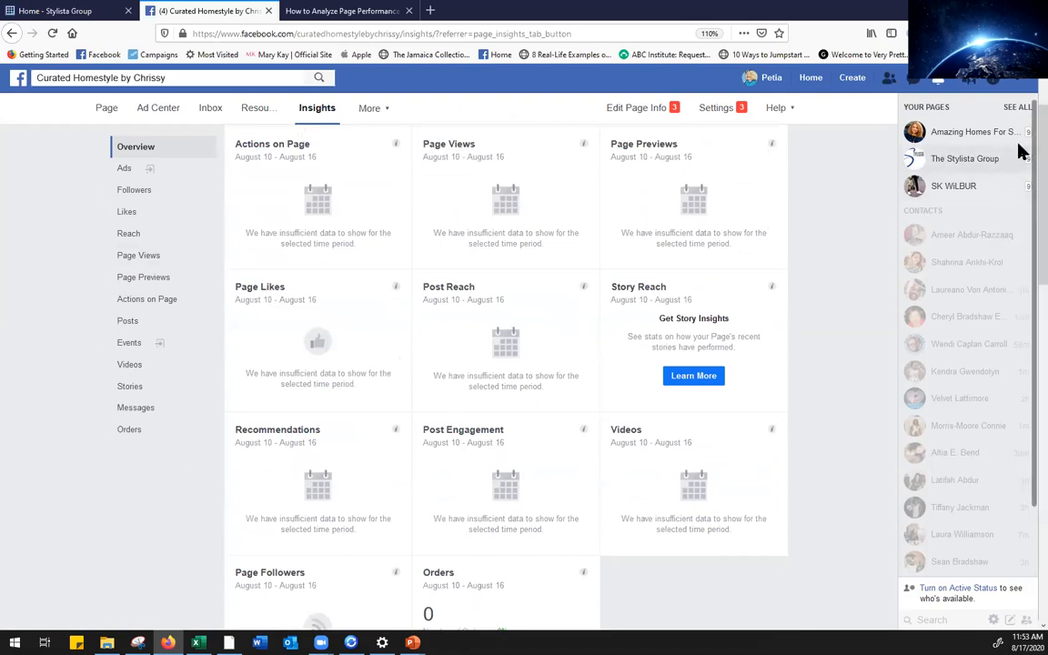
pyautogui.scroll(-5, 1019, 122)
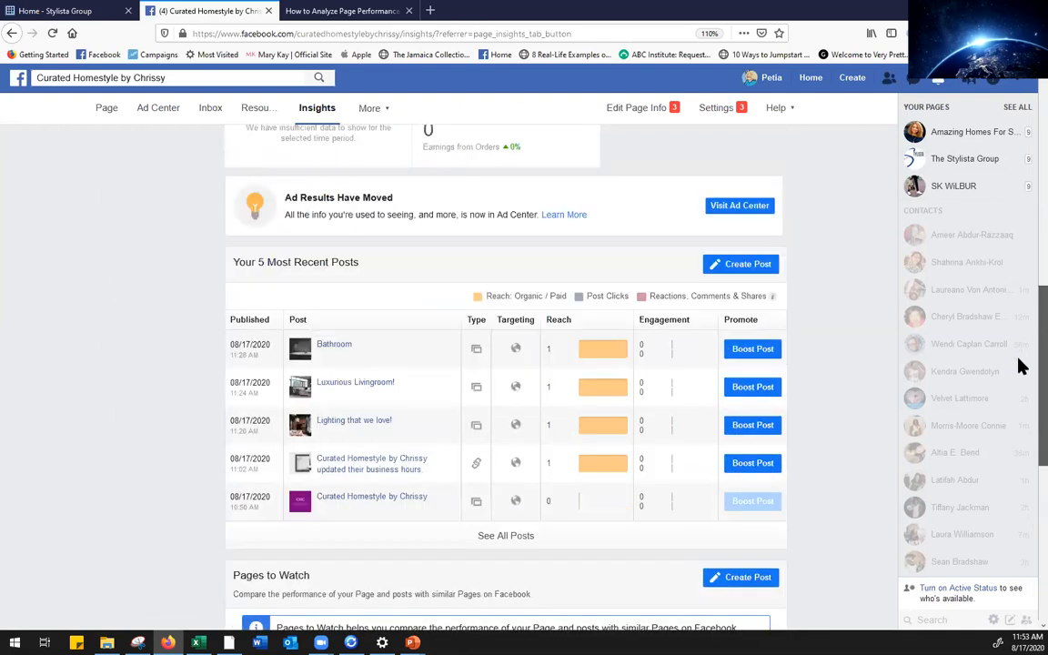
pyautogui.scroll(-4, 1019, 365)
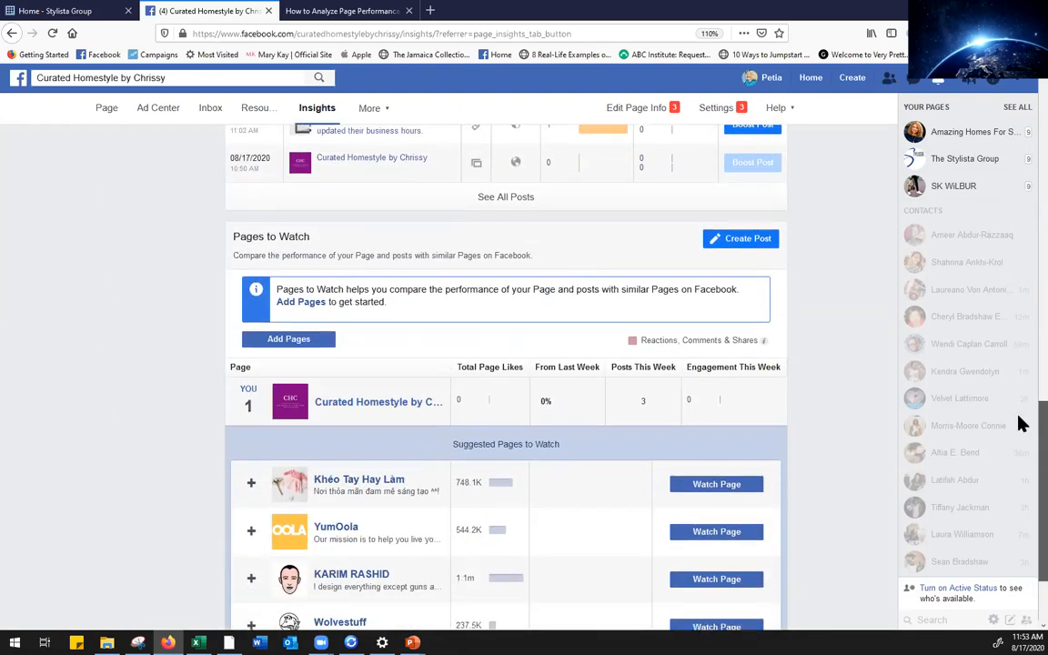
pyautogui.scroll(-1, 1020, 425)
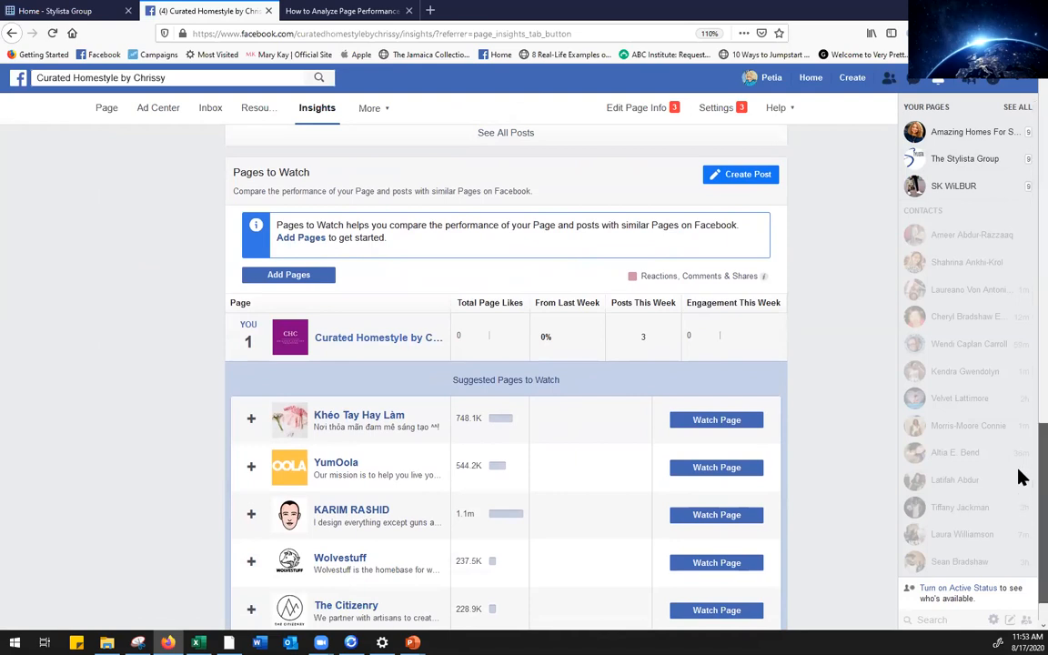
pyautogui.scroll(-1, 1020, 482)
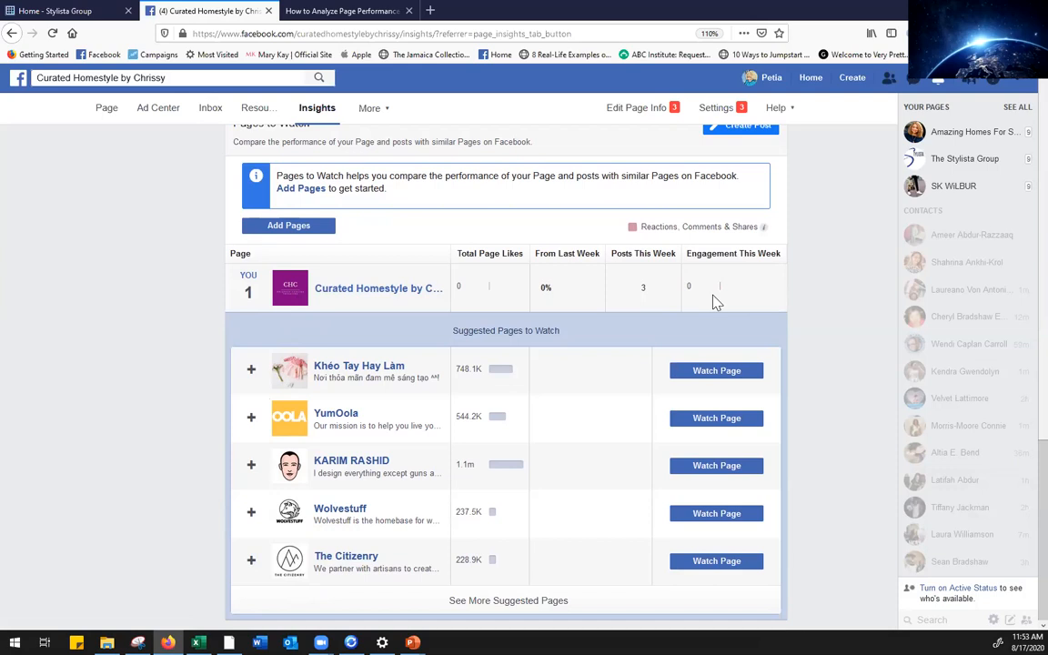
# Watch YumOola, Khéo Tay Hay Làm, The Citizenry, Genevieve Gorder and Scenery
pyautogui.click(251, 420)
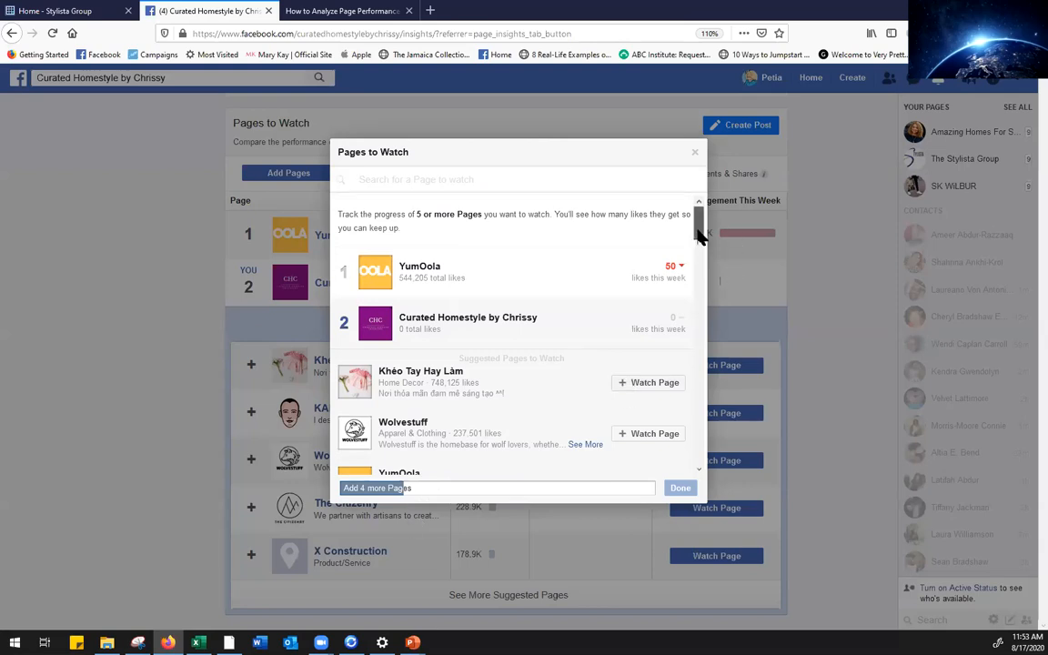
pyautogui.scroll(-1, 700, 235)
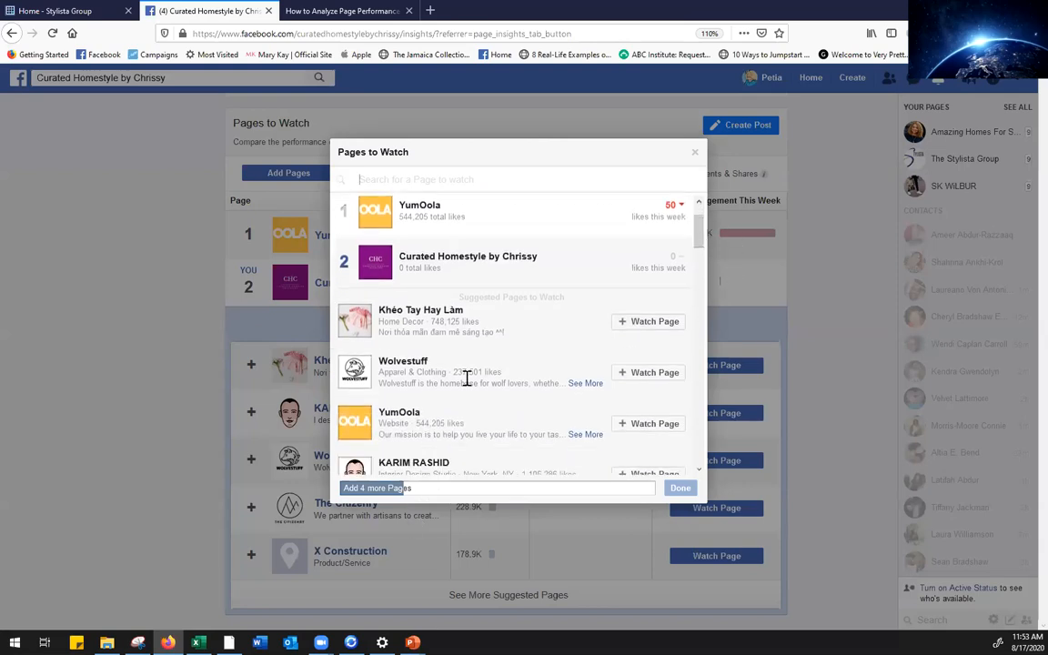
pyautogui.click(643, 323)
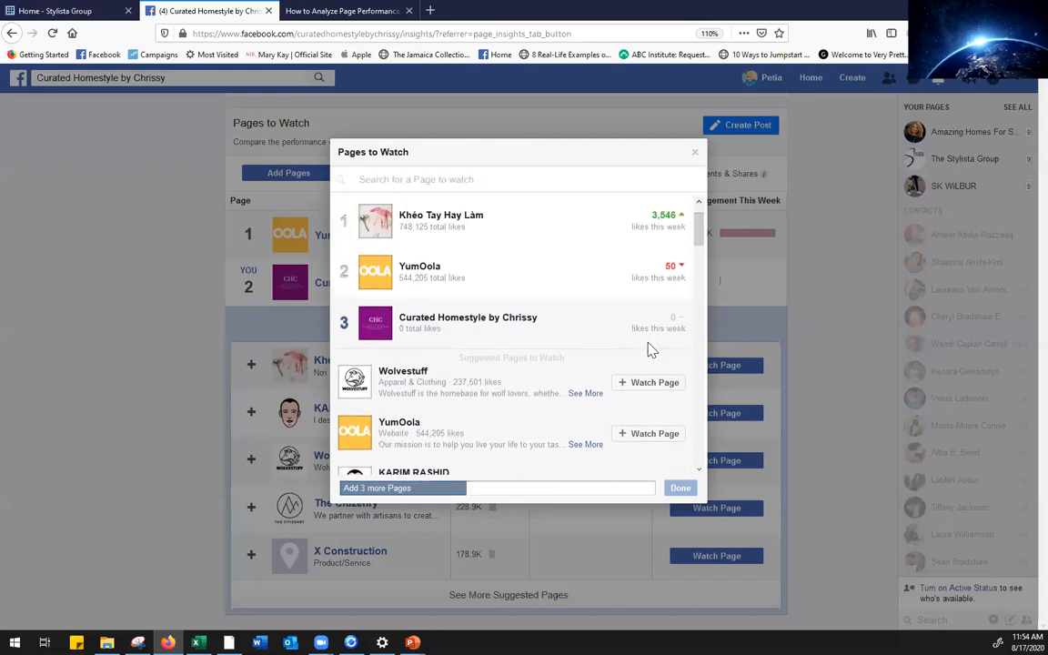
pyautogui.moveTo(699, 241); pyautogui.dragTo(700, 261)
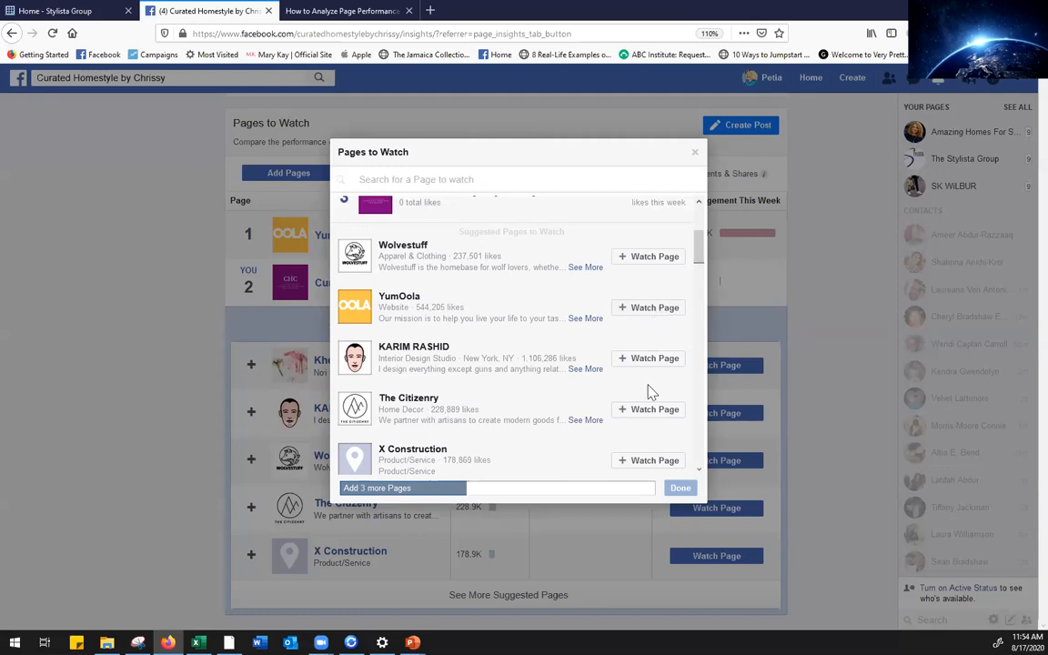
pyautogui.click(644, 411)
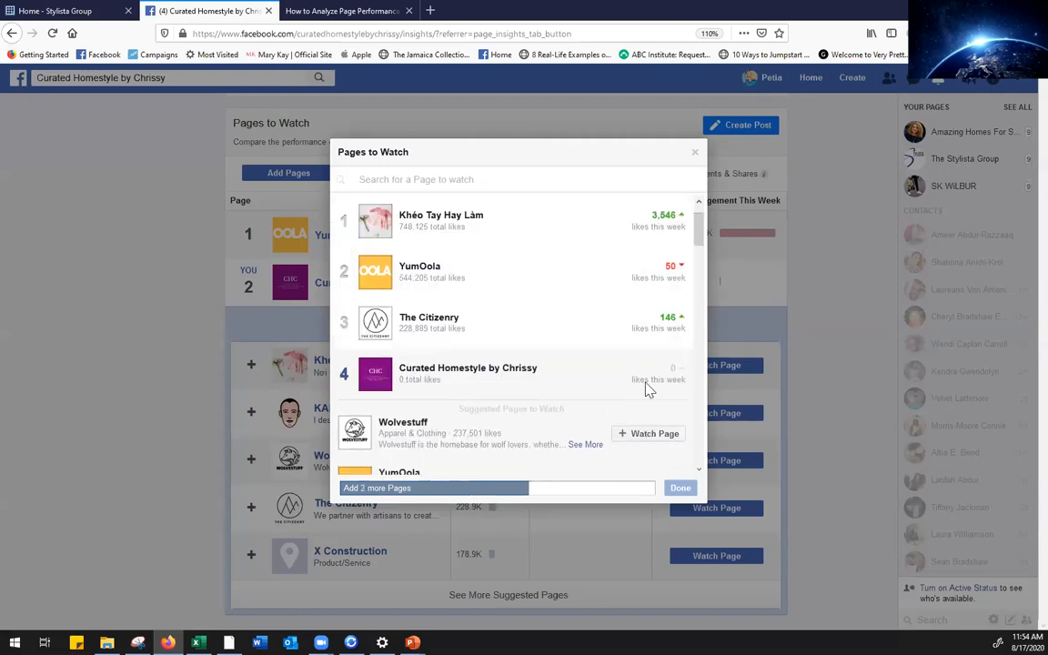
pyautogui.moveTo(696, 233); pyautogui.dragTo(701, 278)
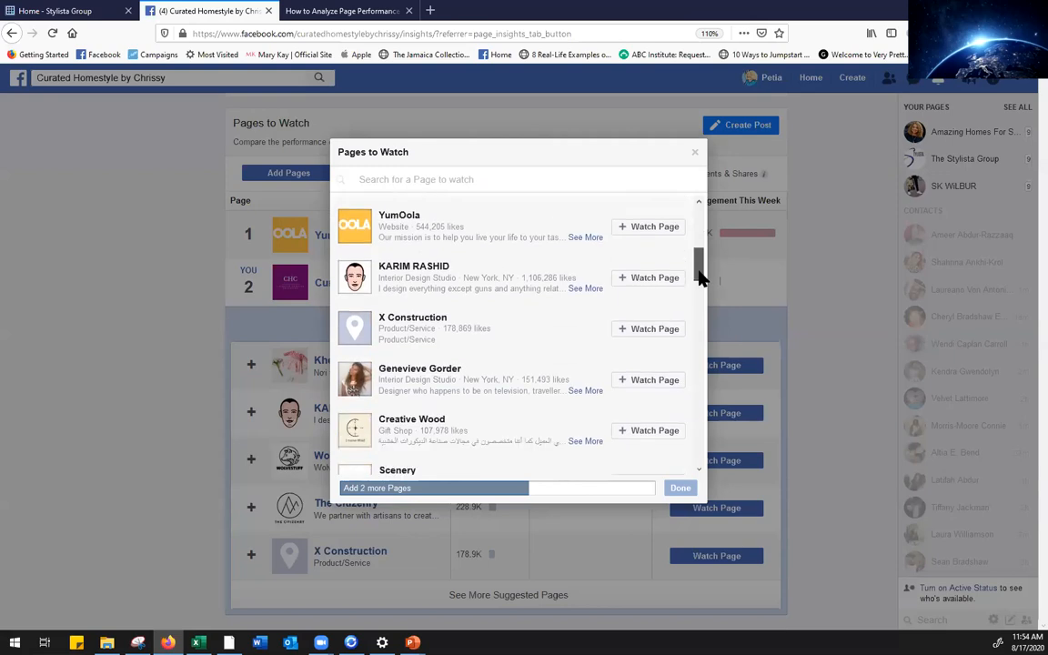
pyautogui.click(655, 379)
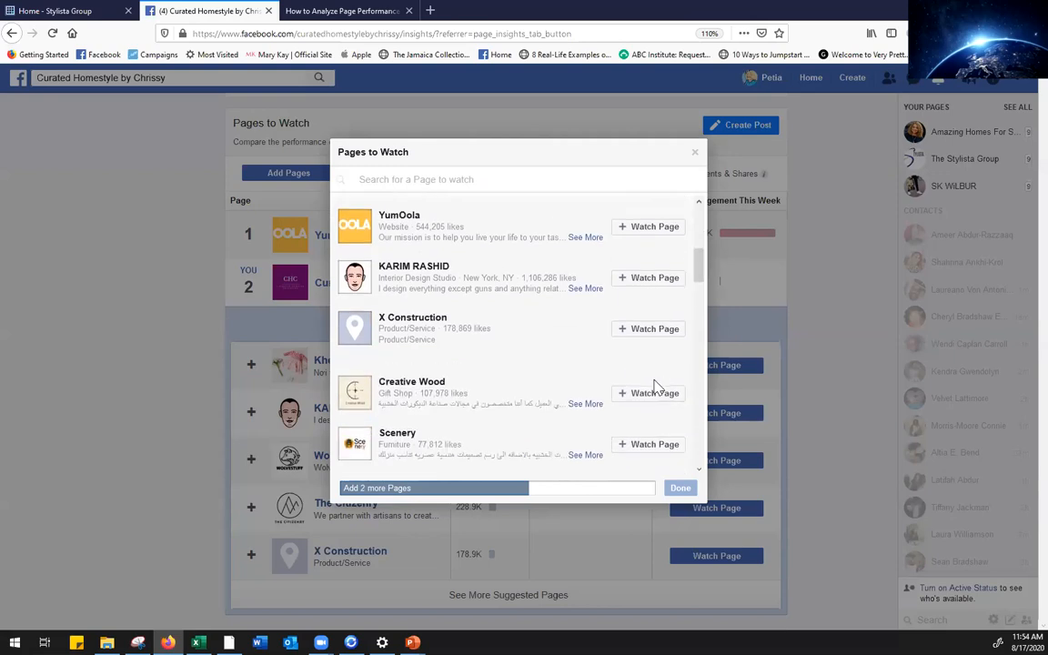
pyautogui.moveTo(697, 235); pyautogui.dragTo(700, 293)
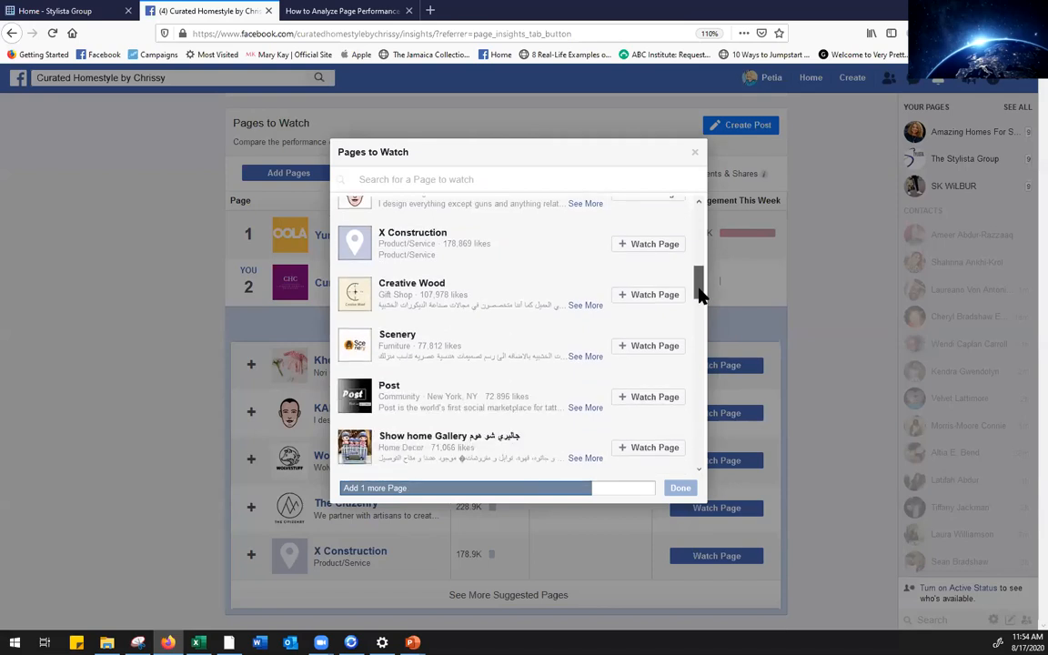
pyautogui.click(665, 351)
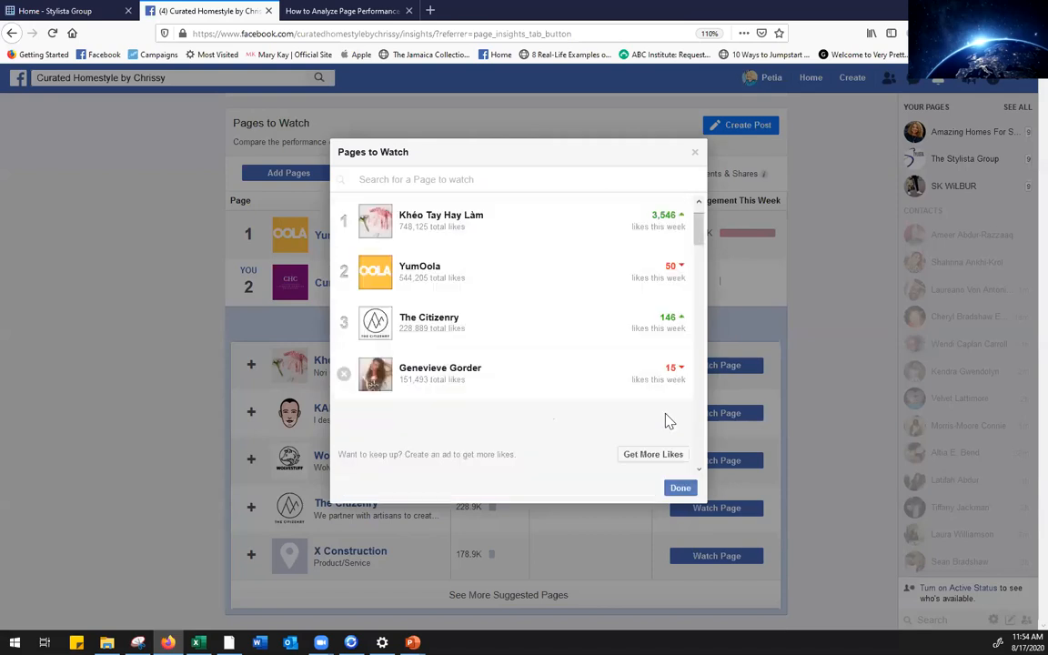
pyautogui.click(680, 488)
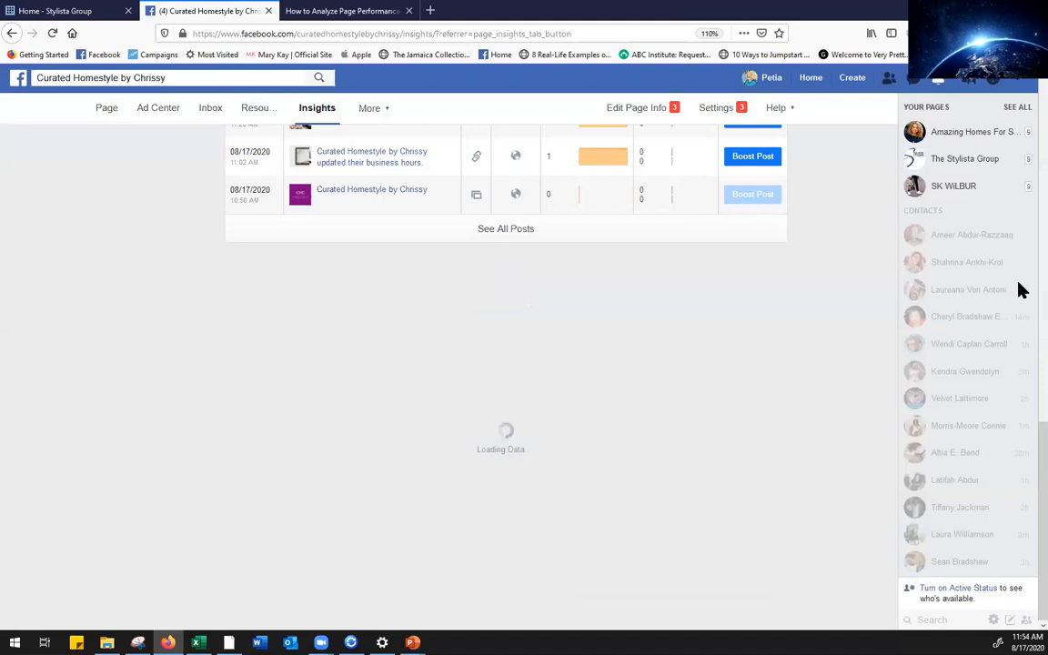
pyautogui.scroll(-1, 1020, 433)
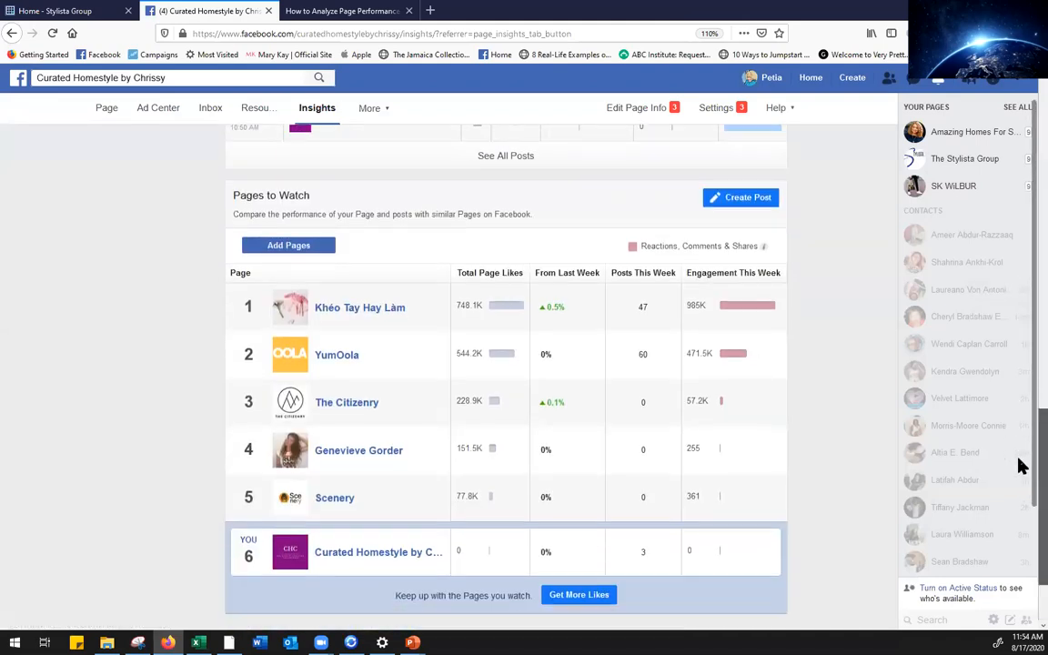
pyautogui.scroll(2, 1021, 455)
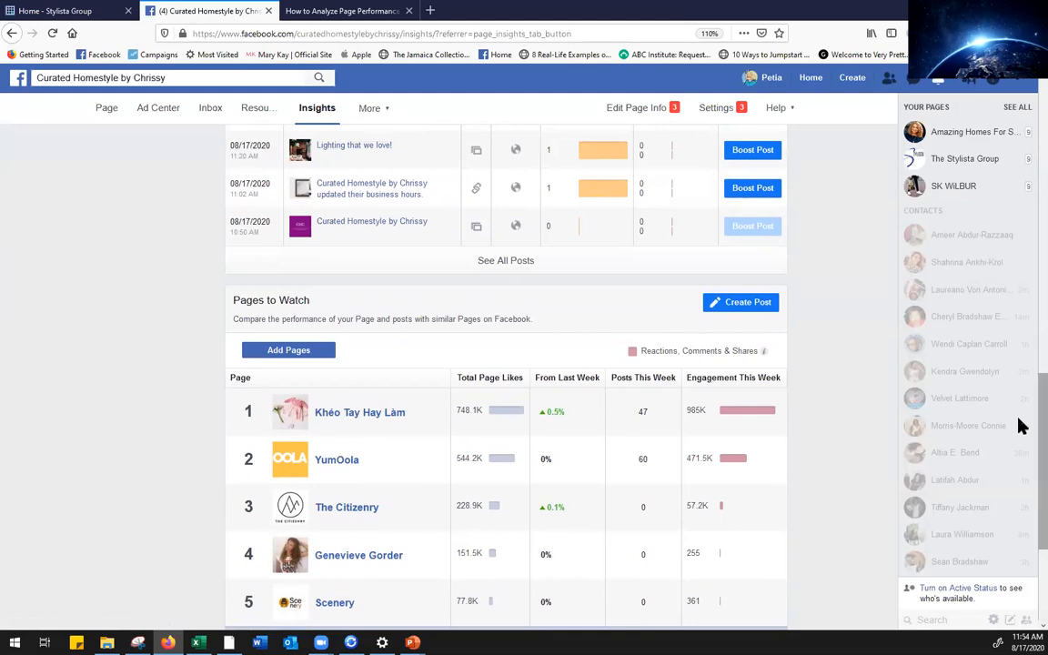
pyautogui.scroll(-2, 1020, 455)
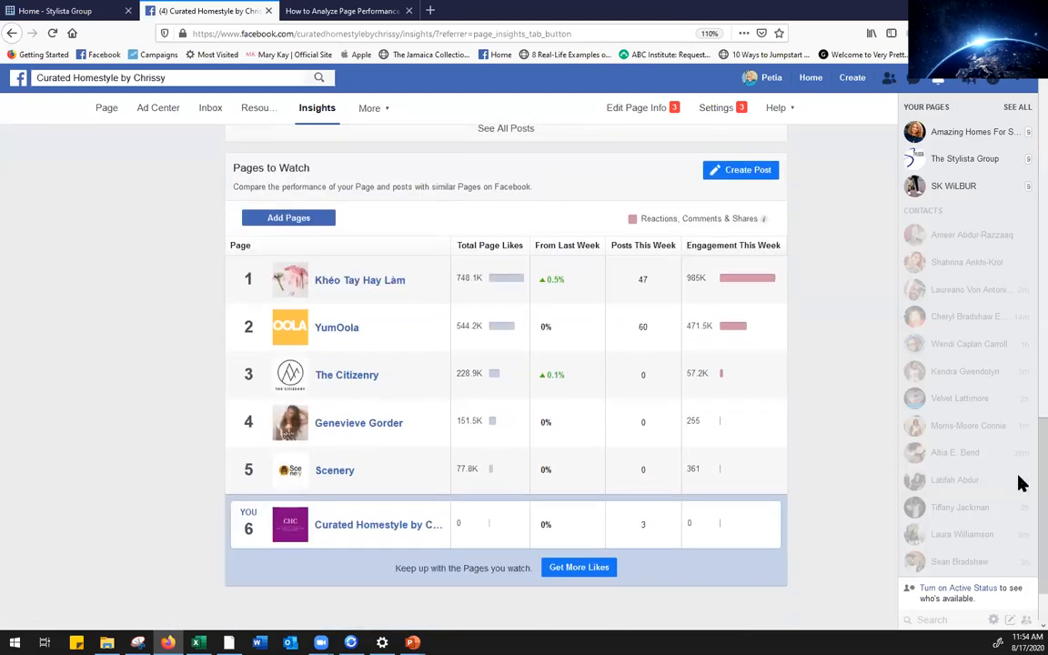
pyautogui.scroll(1, 1020, 482)
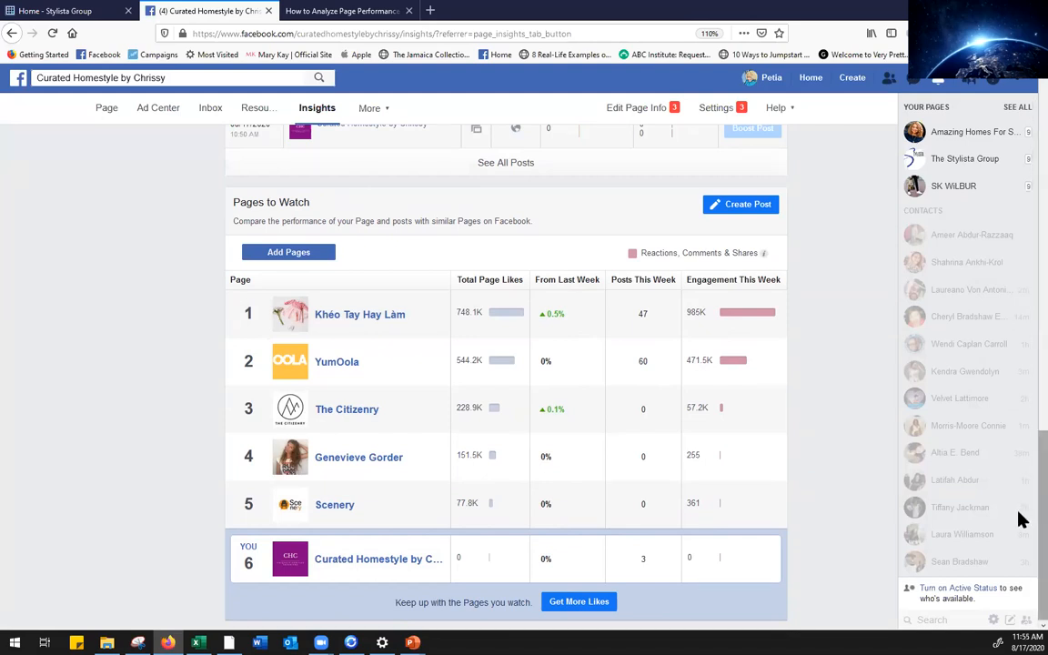
pyautogui.scroll(2, 1021, 519)
pyautogui.moveTo(1018, 391); pyautogui.dragTo(1019, 175)
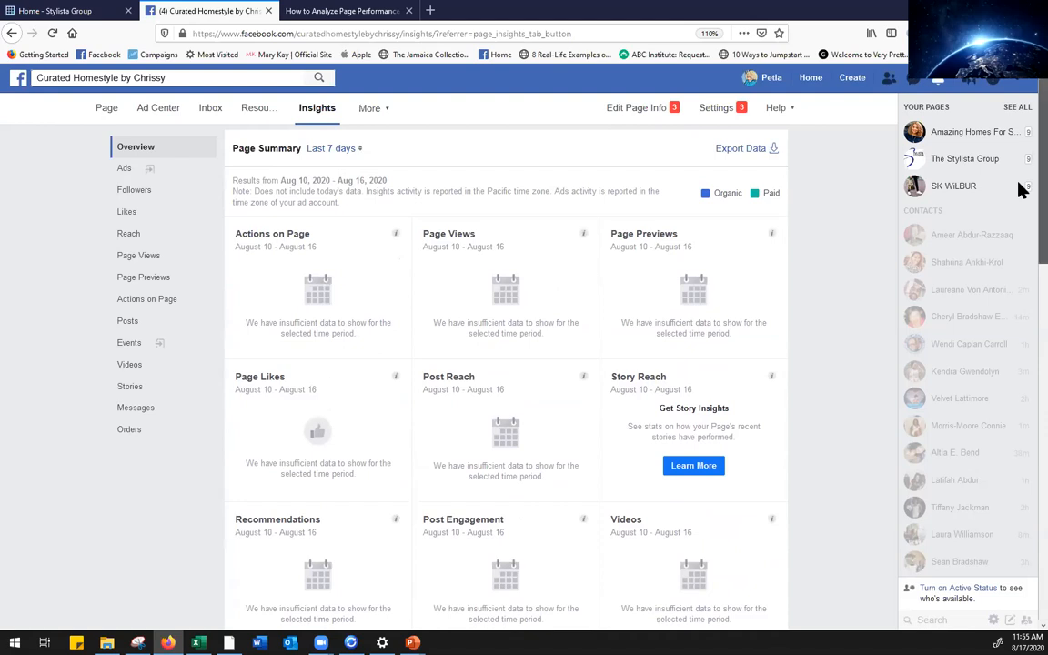
pyautogui.scroll(-1, 1019, 191)
pyautogui.scroll(-7, 1020, 238)
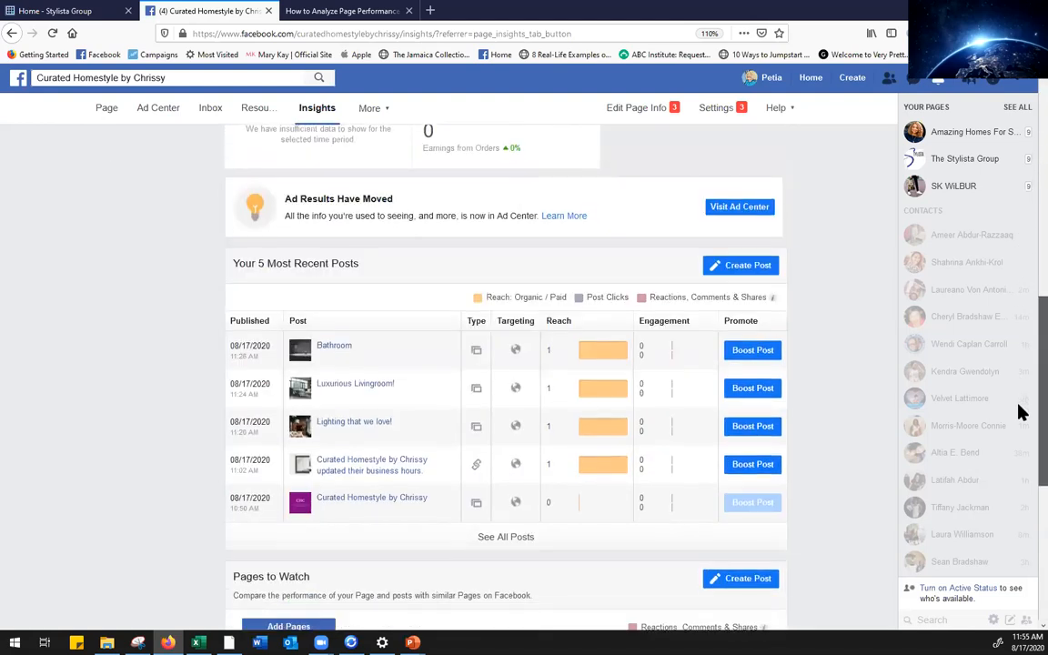
pyautogui.scroll(-3, 1020, 491)
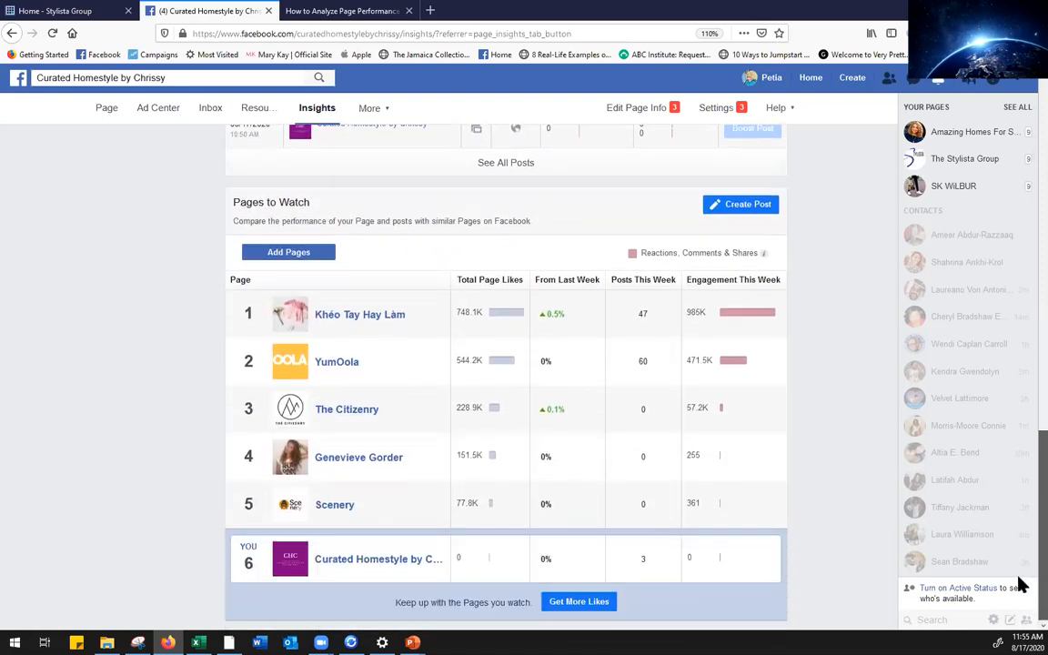
pyautogui.scroll(8, 1017, 537)
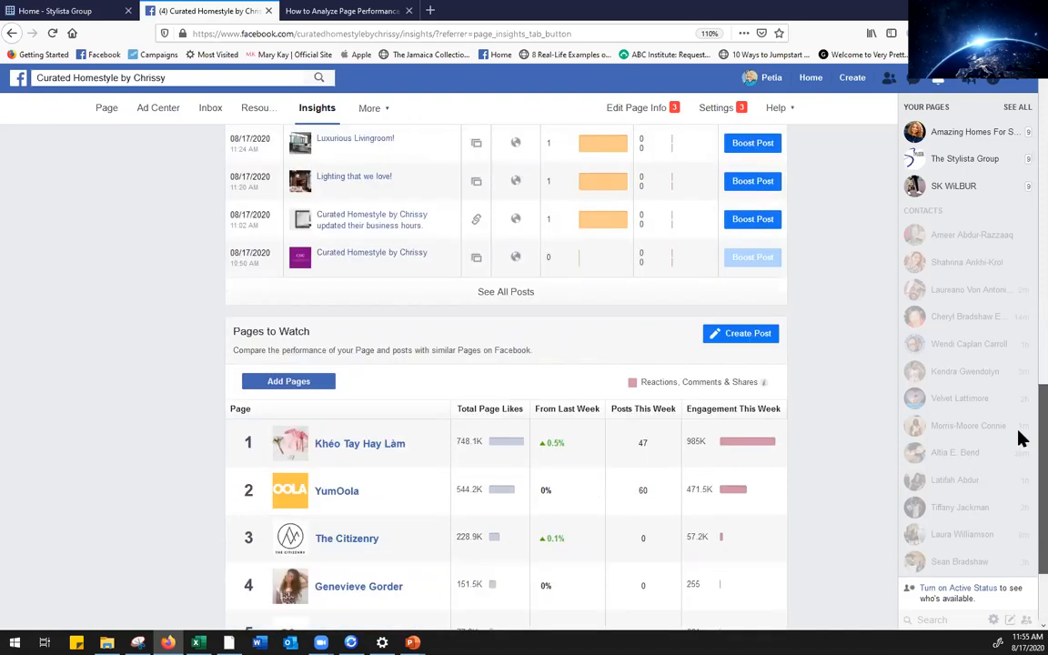
pyautogui.scroll(4, 1020, 173)
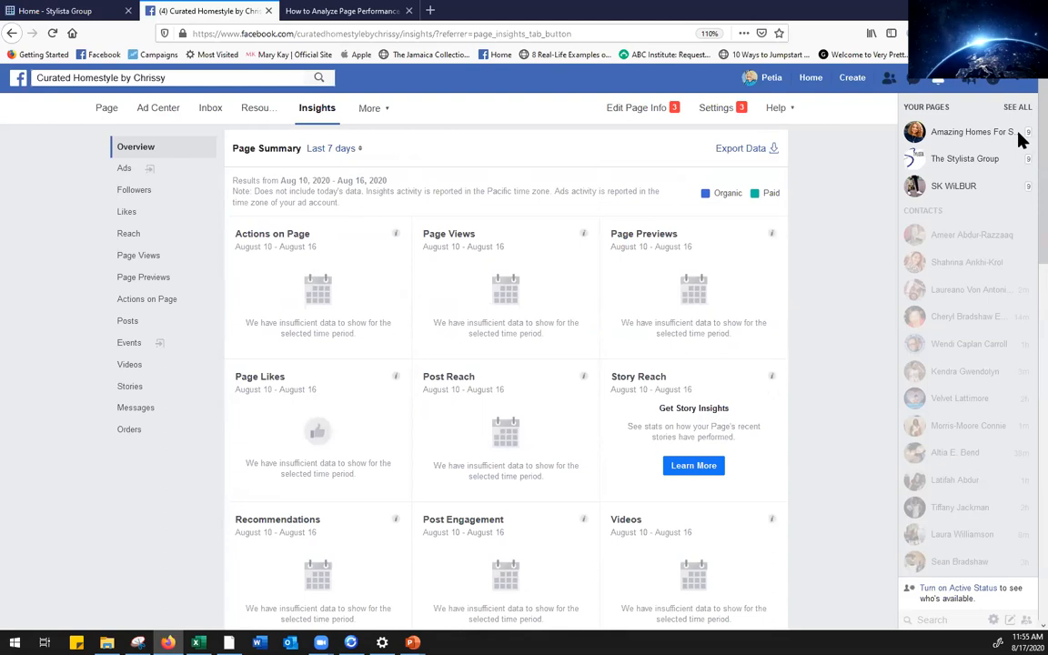
# Browse the Page Inbox's Messenger and Comments views, then go to Automated Responses
pyautogui.click(212, 110)
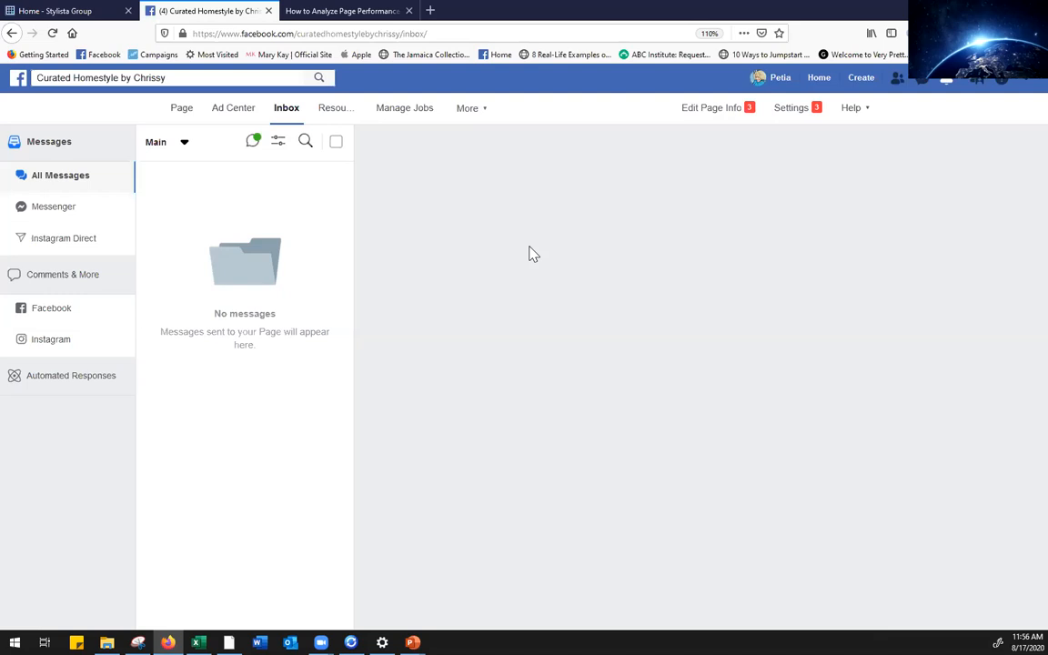
pyautogui.click(56, 209)
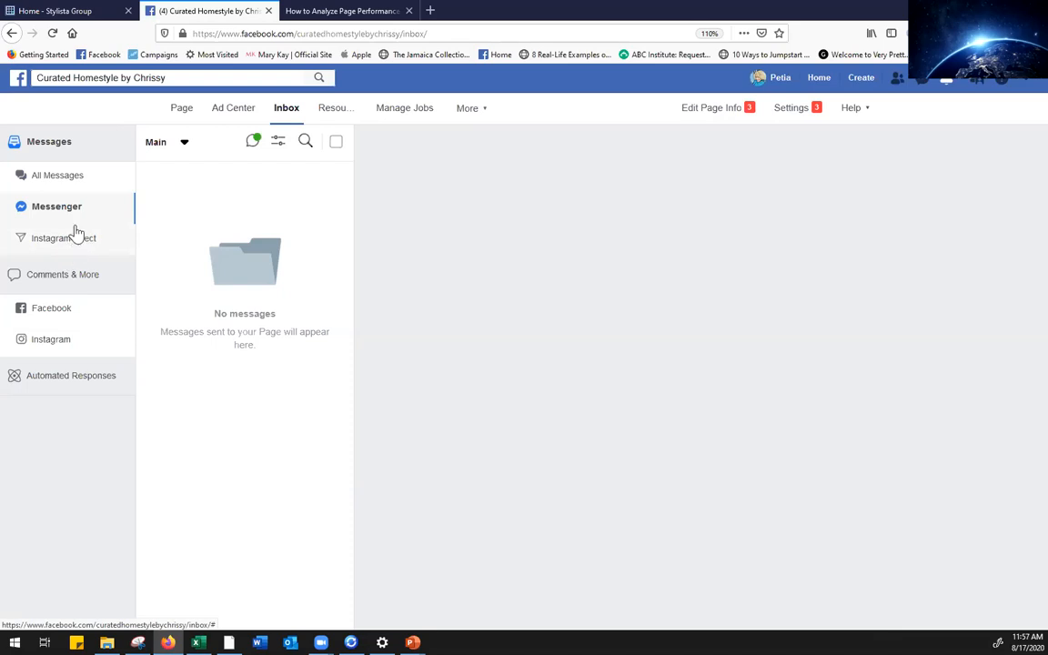
pyautogui.click(70, 283)
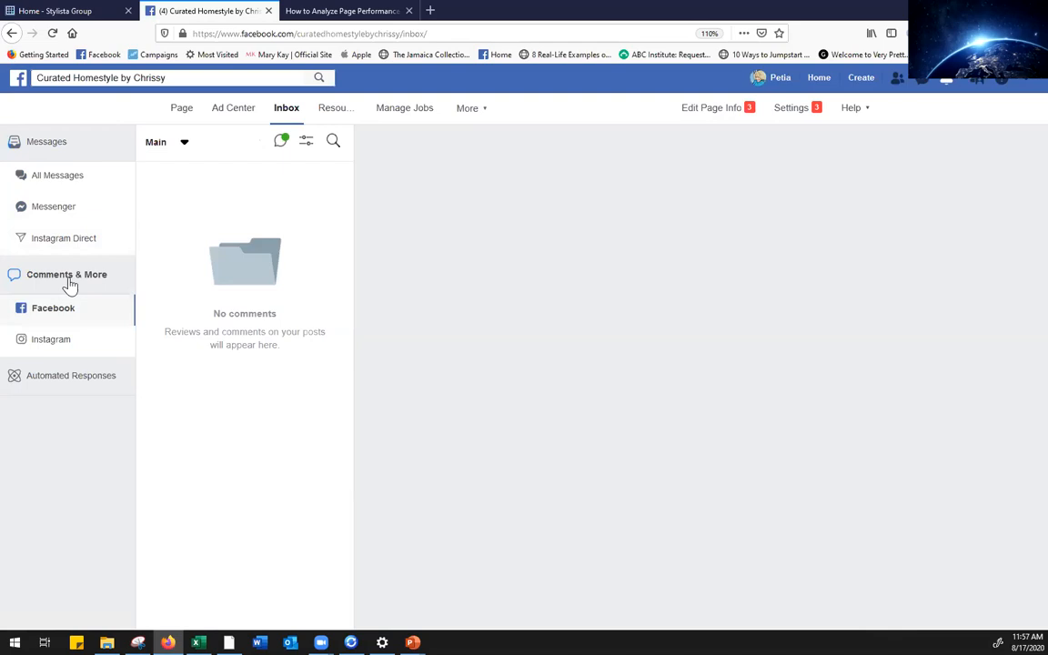
pyautogui.click(79, 386)
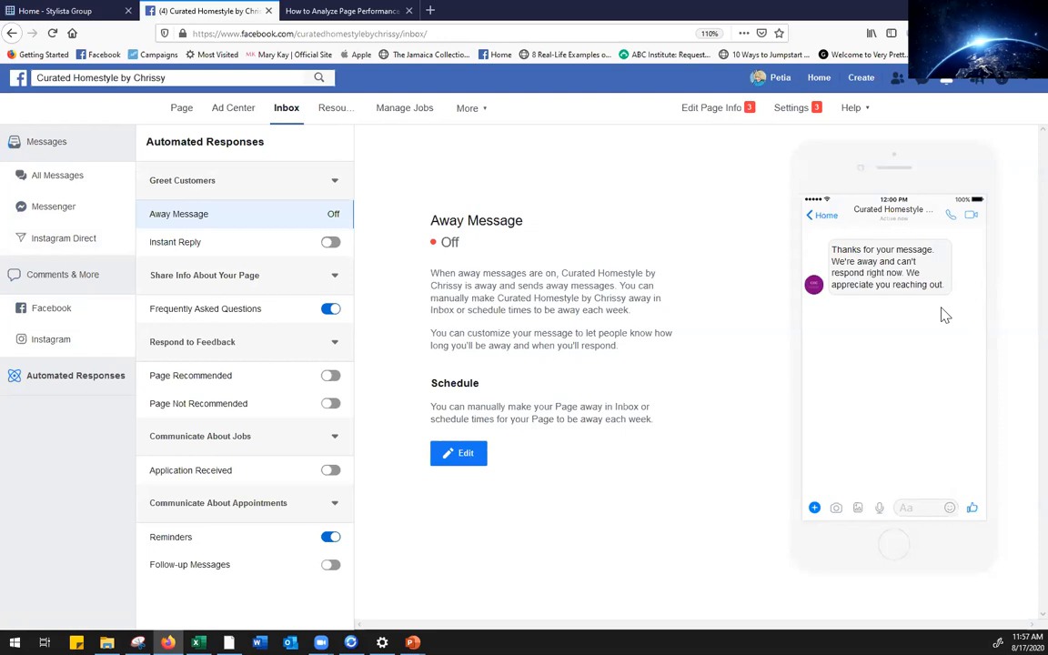
# Turn on Instant Reply and collapse the Respond to Feedback and Greet Customers sections
pyautogui.click(329, 245)
pyautogui.click(335, 345)
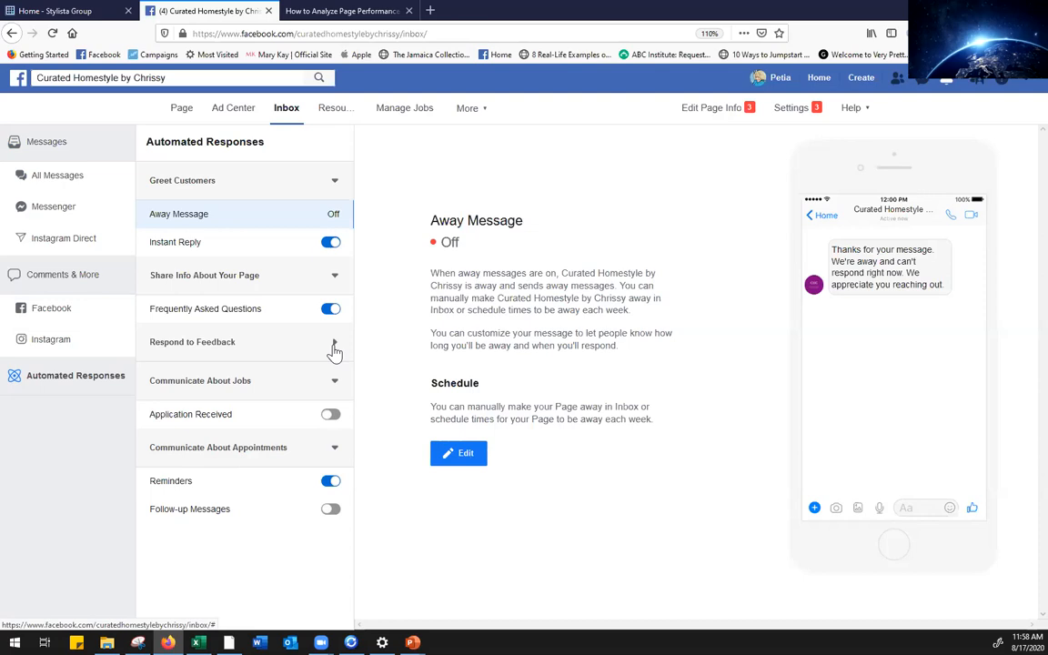
pyautogui.click(334, 181)
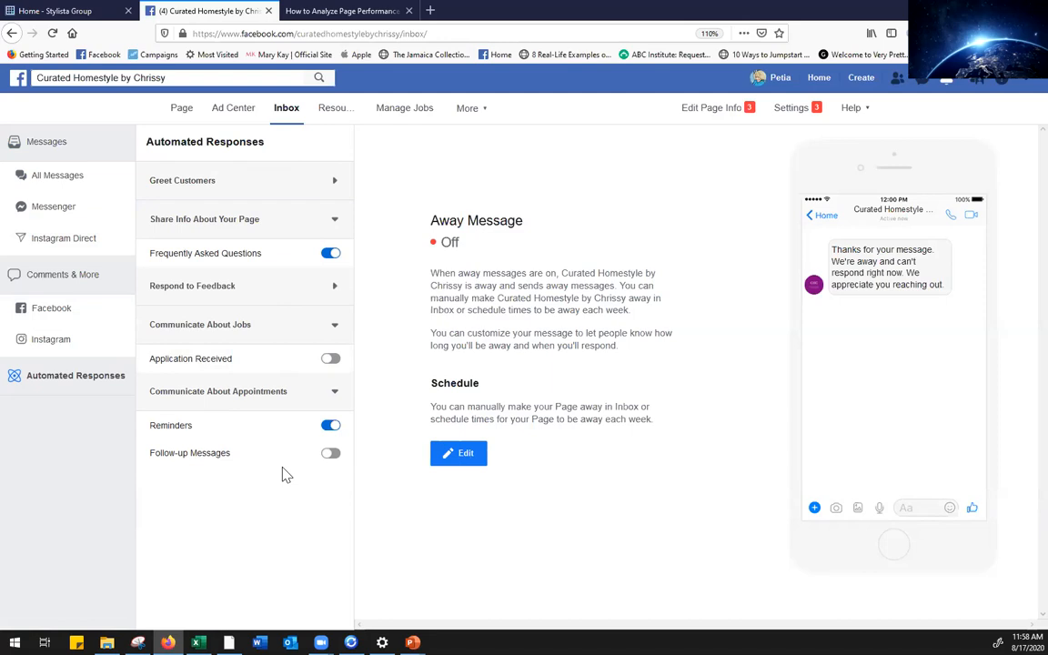
# Close the page performance lesson tab and open a new browser tab
pyautogui.click(372, 13)
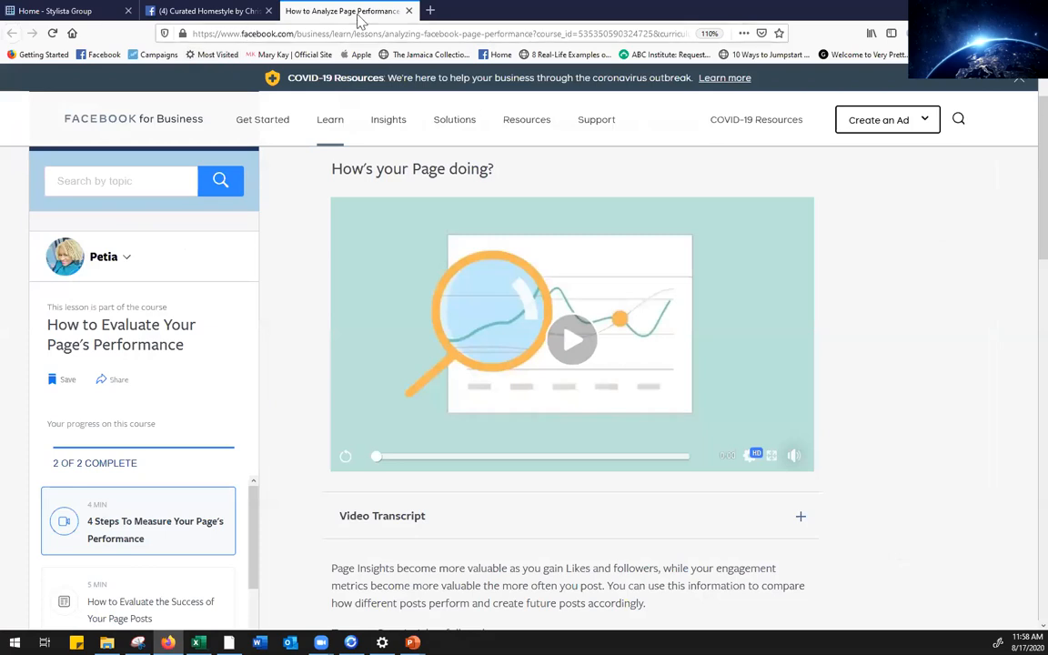
pyautogui.click(408, 11)
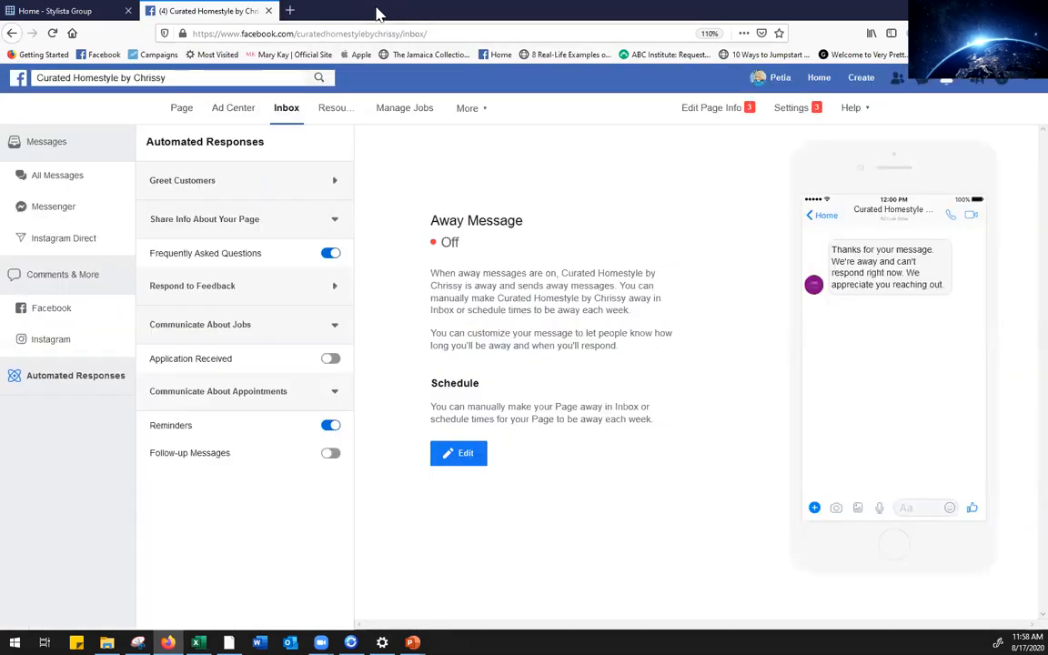
pyautogui.click(291, 10)
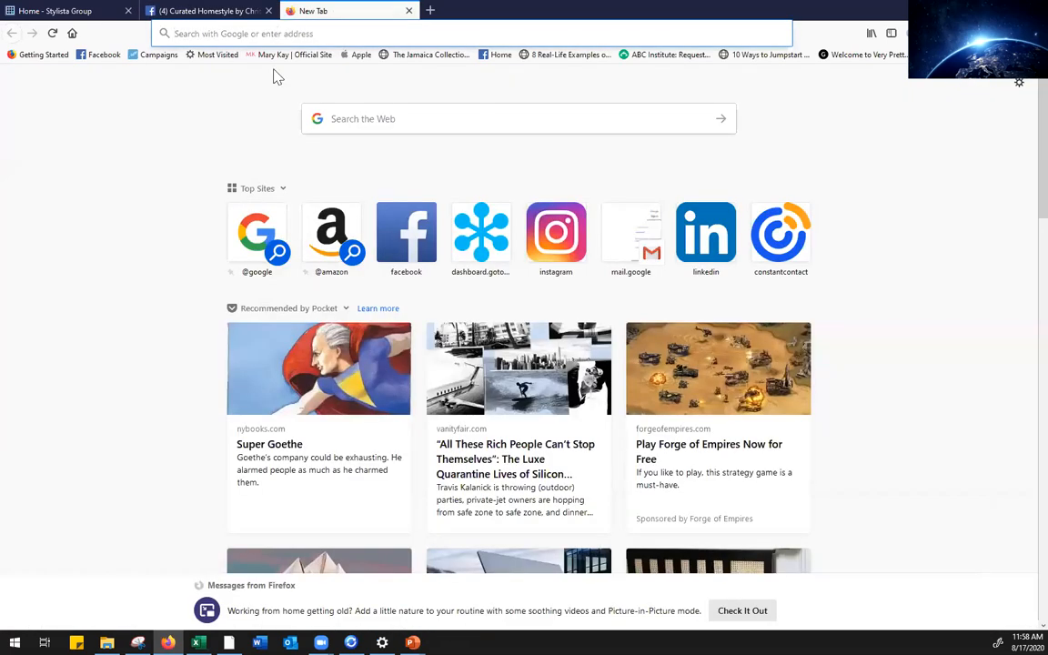
# Search Facebook for 'Brooklyn Museum'
pyautogui.click(400, 250)
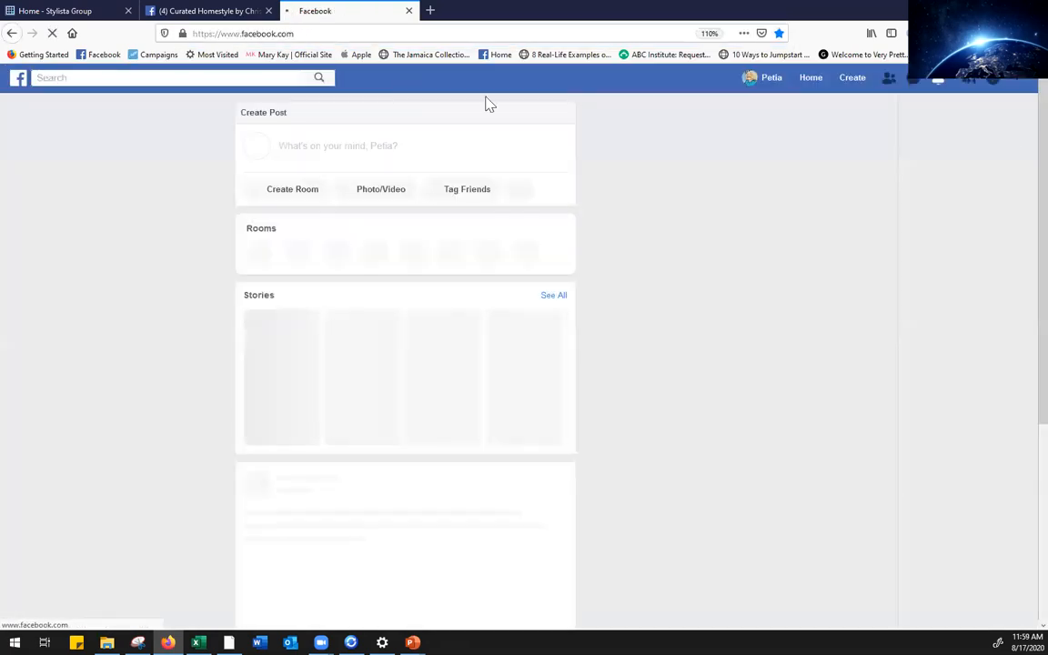
pyautogui.click(265, 79)
pyautogui.write('B')
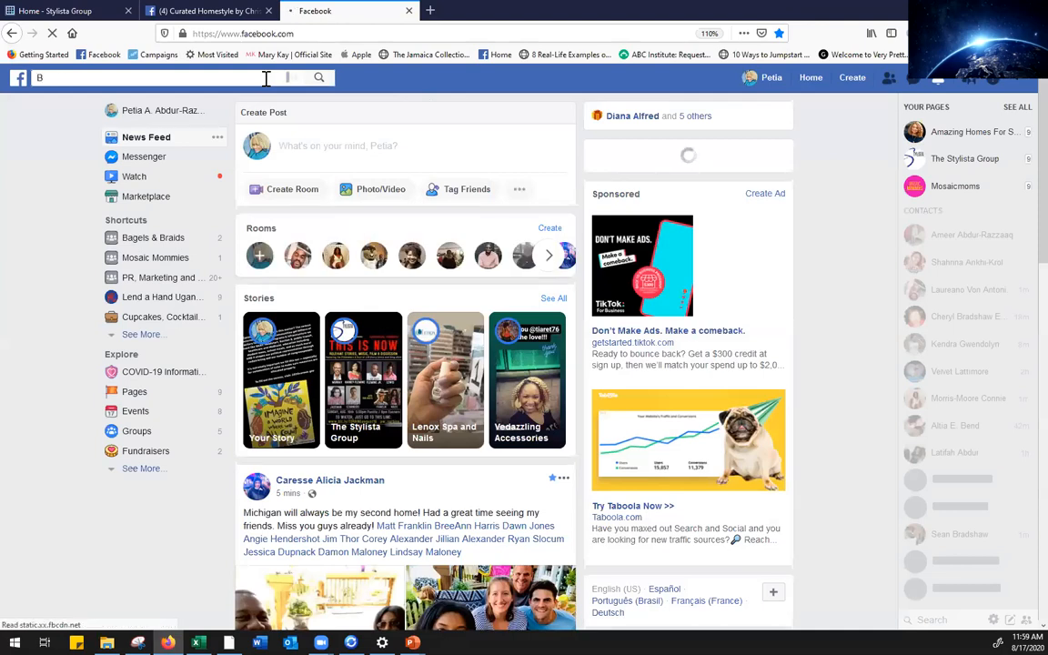
pyautogui.write('rook')
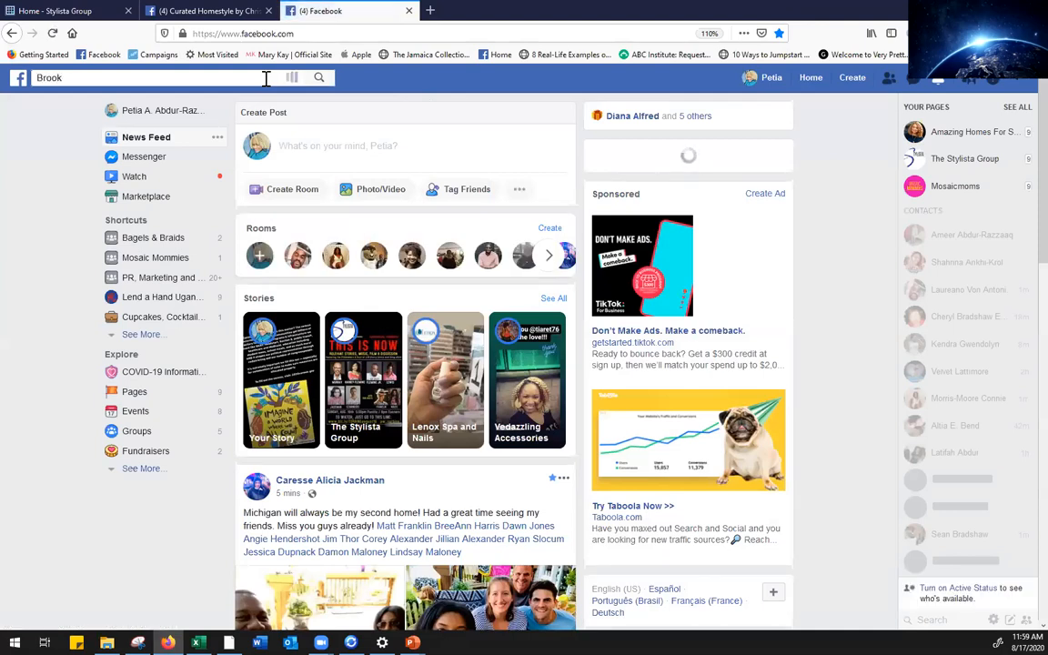
pyautogui.write('ly')
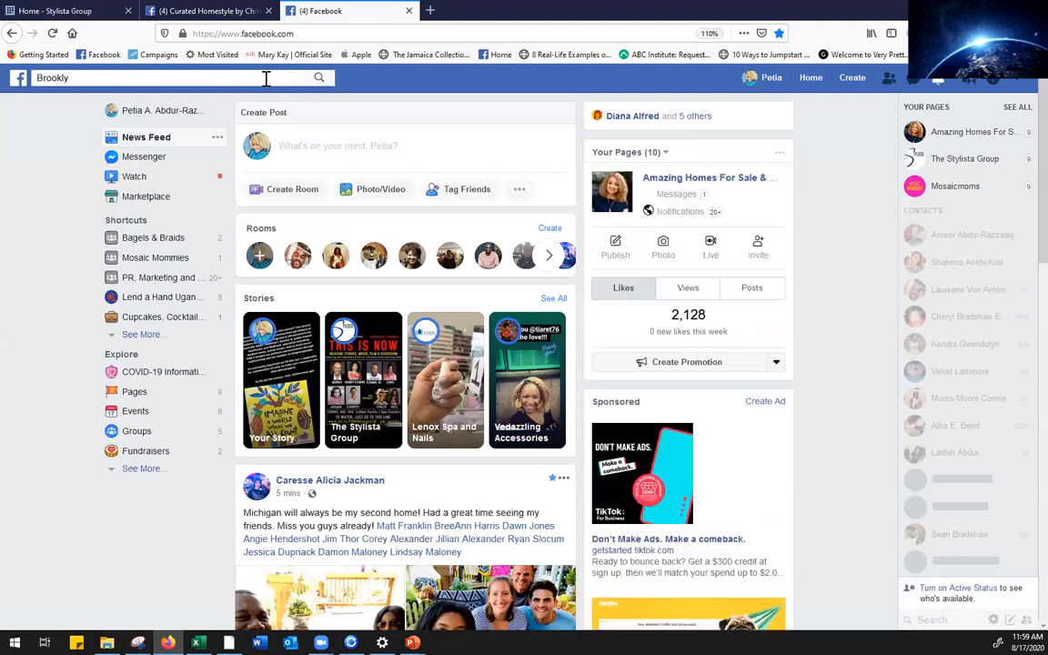
pyautogui.write('n')
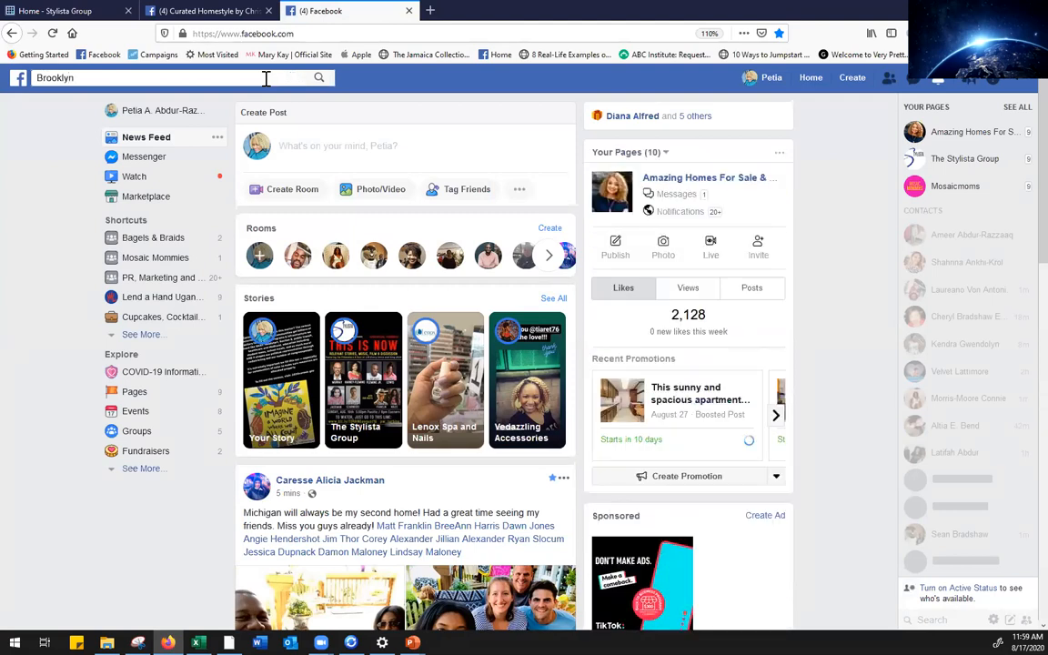
pyautogui.write(' Museum')
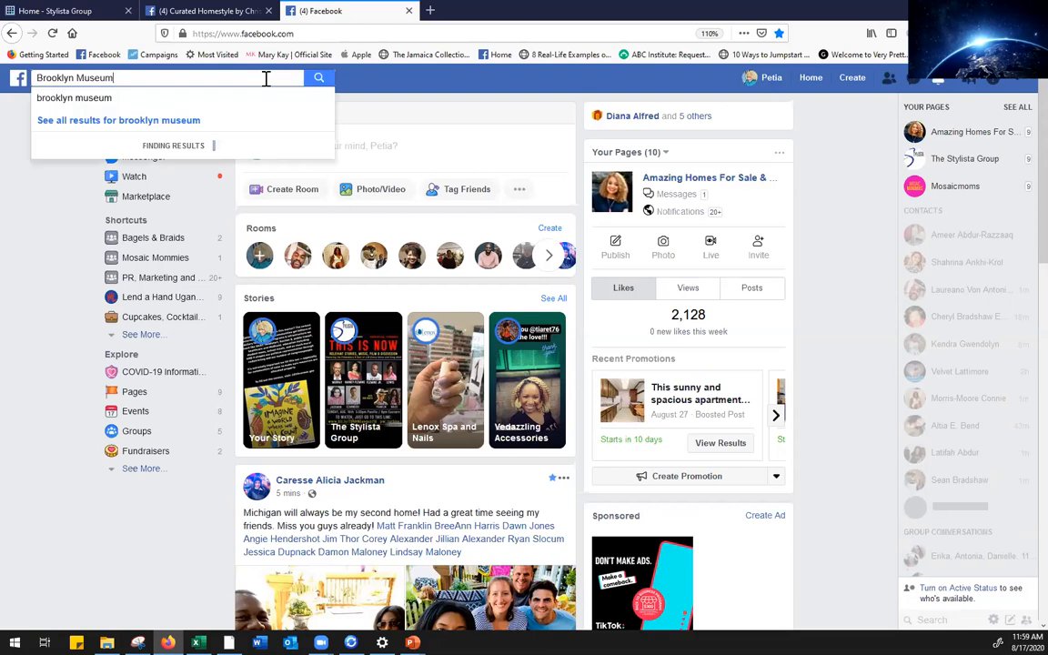
pyautogui.press('Return')
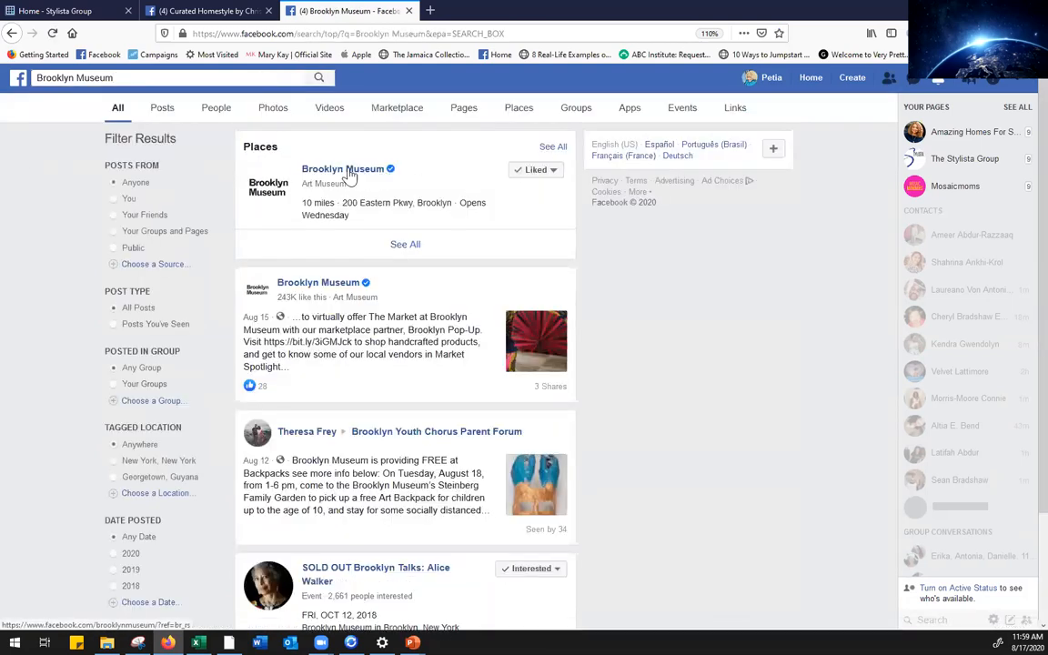
# Ask Brooklyn Museum 'When is the Museum open?' by message, see its automatic reply, then return to Curated Homestyle
pyautogui.click(351, 175)
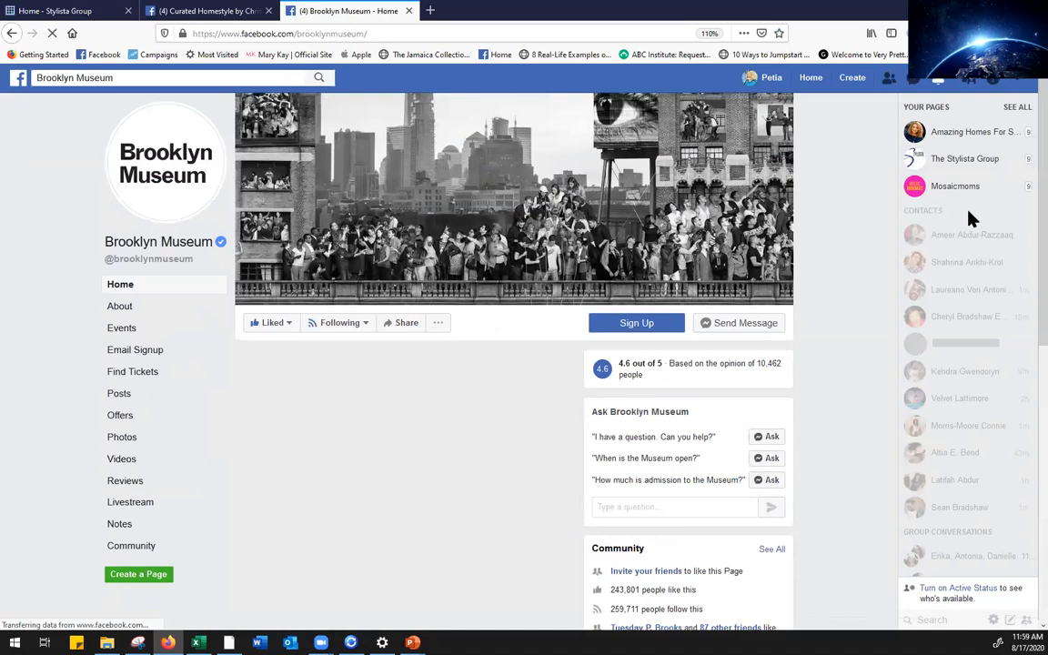
pyautogui.click(738, 328)
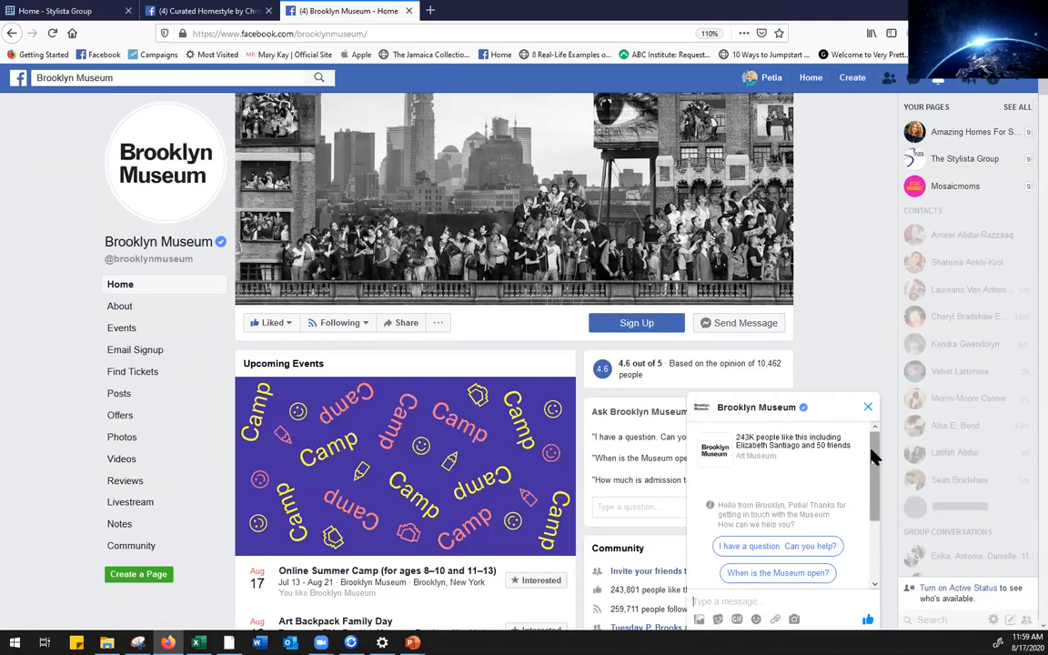
pyautogui.moveTo(878, 450); pyautogui.dragTo(872, 518)
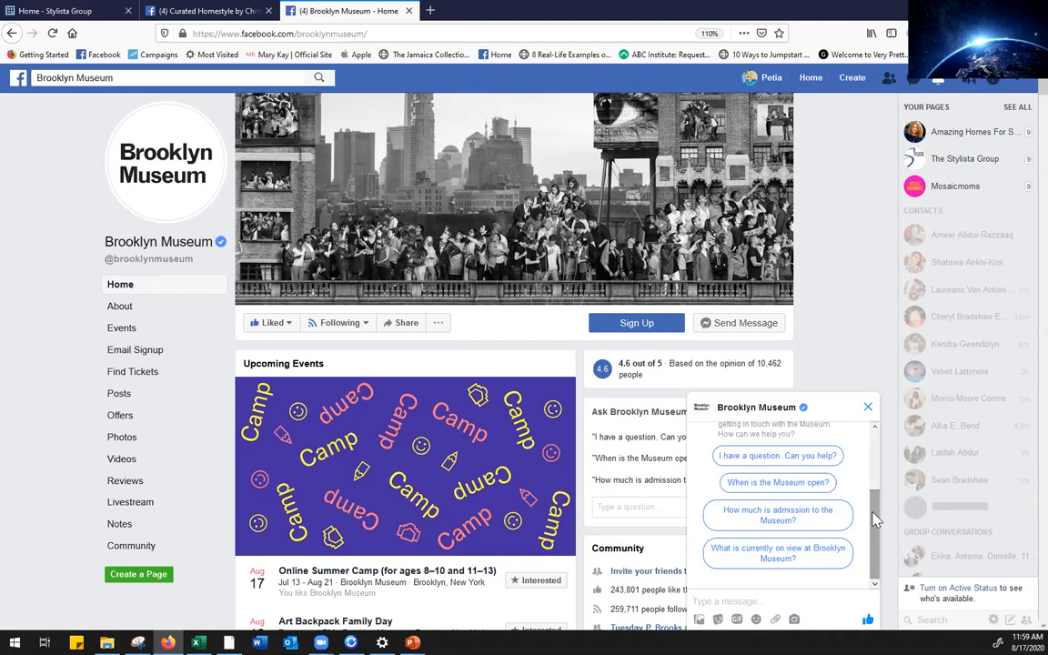
pyautogui.click(775, 484)
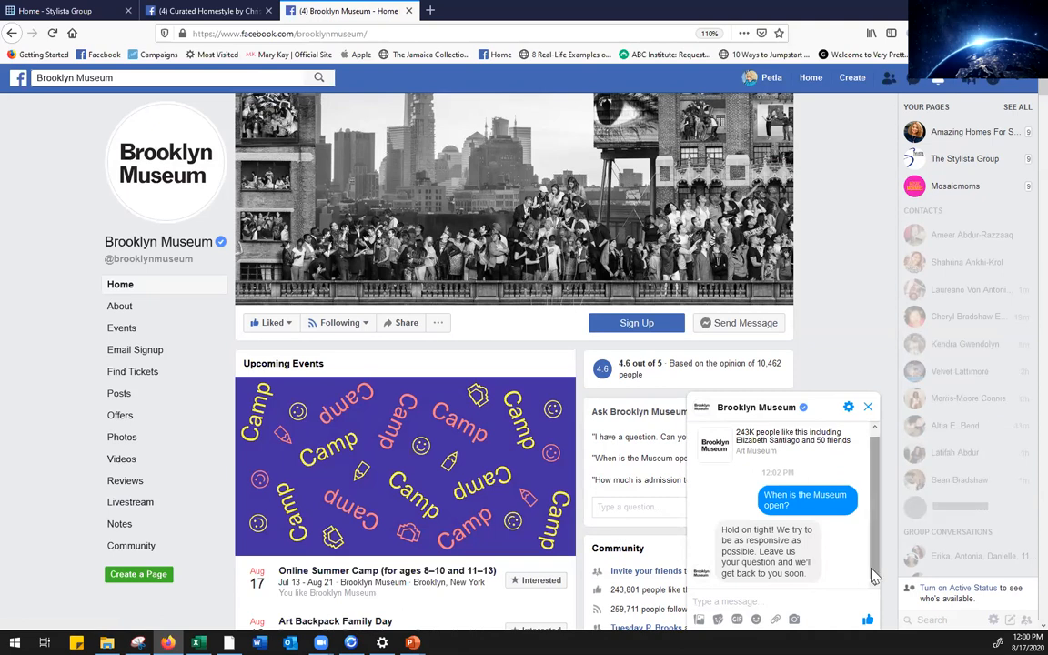
pyautogui.moveTo(873, 569)
pyautogui.mouseDown()
pyautogui.moveTo(877, 536)
pyautogui.moveTo(873, 568)
pyautogui.mouseUp()
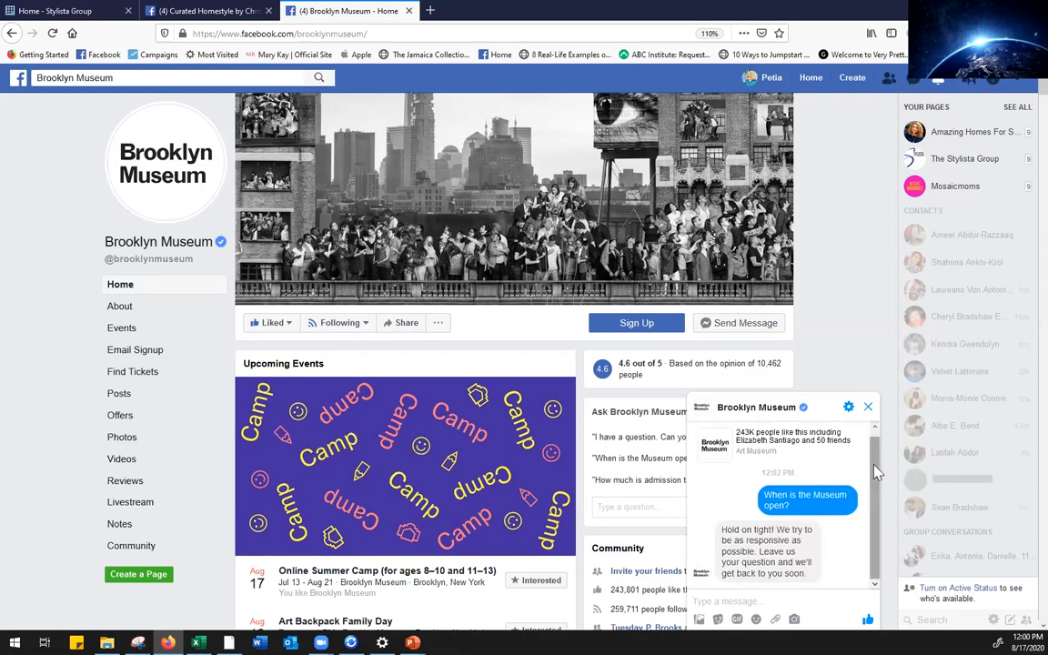
pyautogui.click(877, 440)
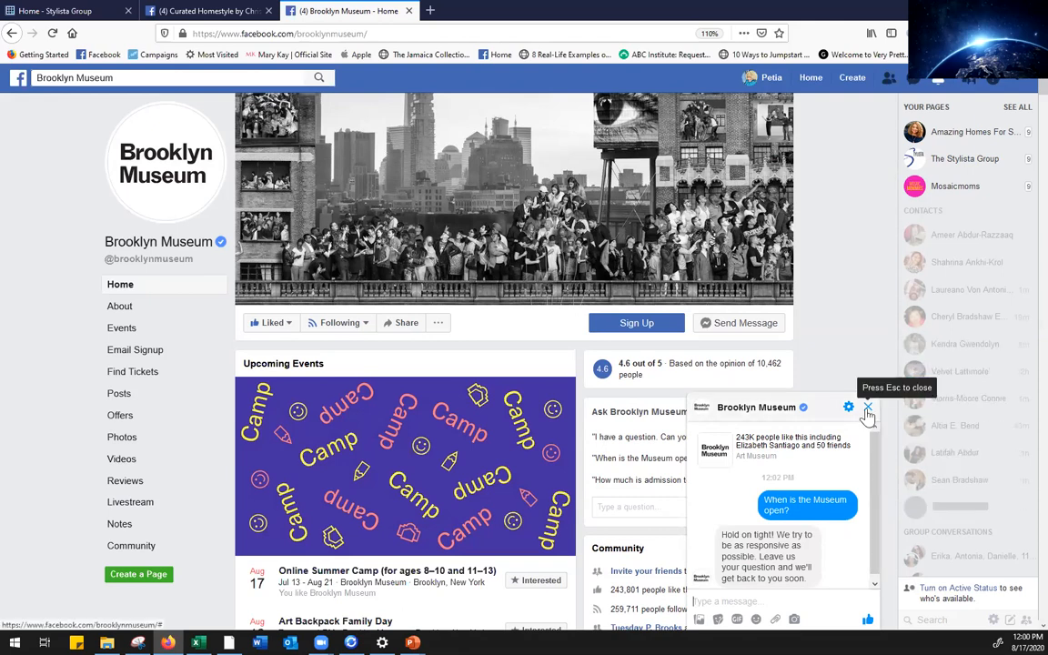
pyautogui.click(868, 407)
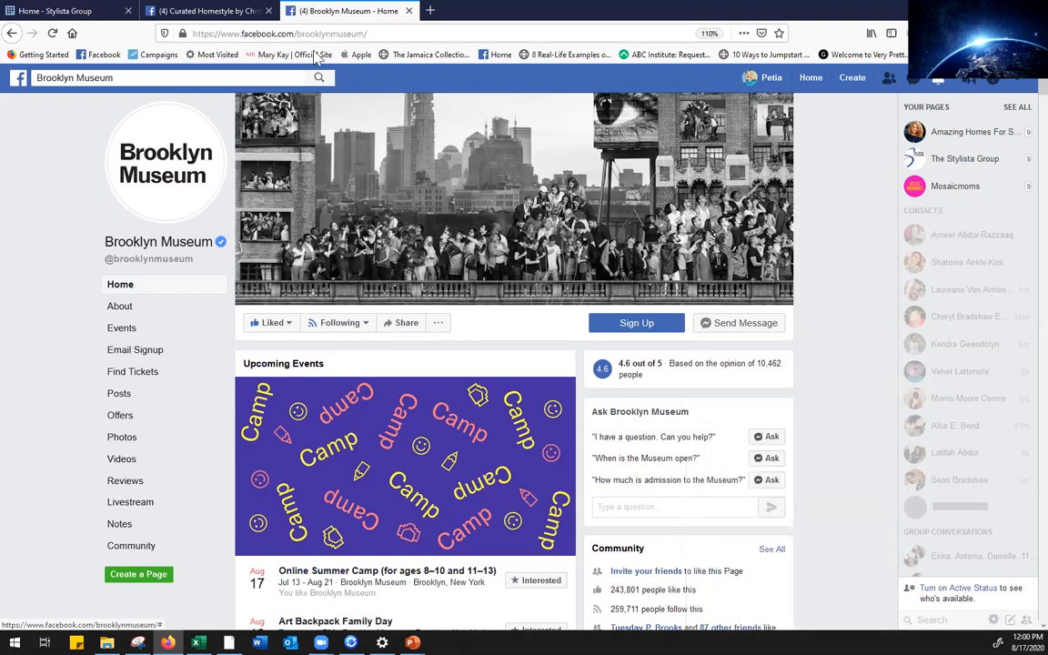
pyautogui.click(218, 12)
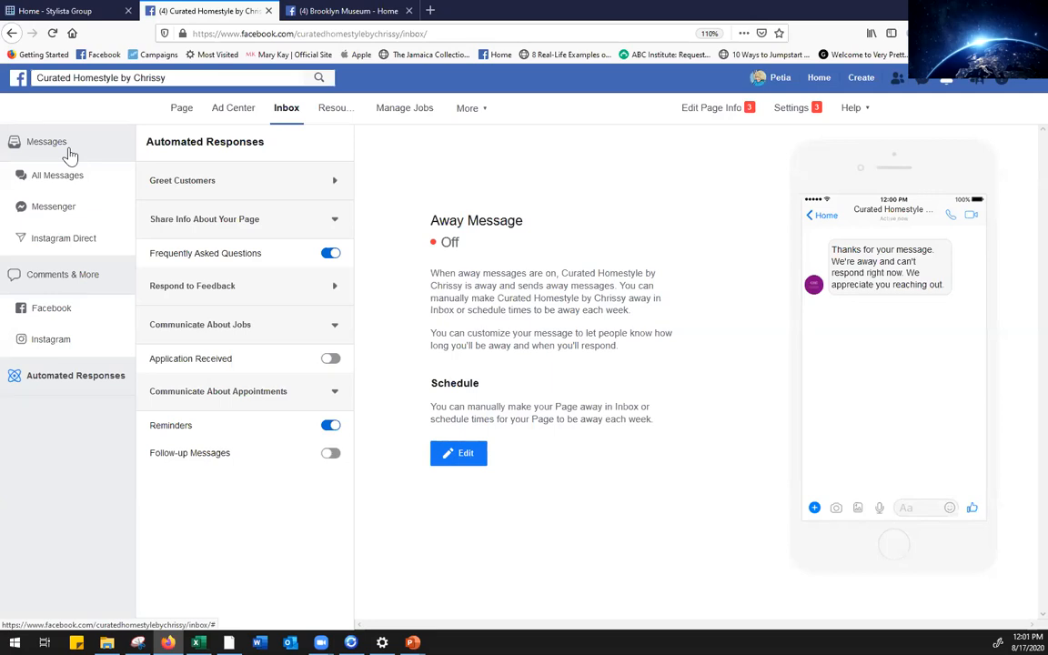
# Open the Curated Homestyle Page view, then advance the PowerPoint slide show to Post Analytics
pyautogui.click(179, 113)
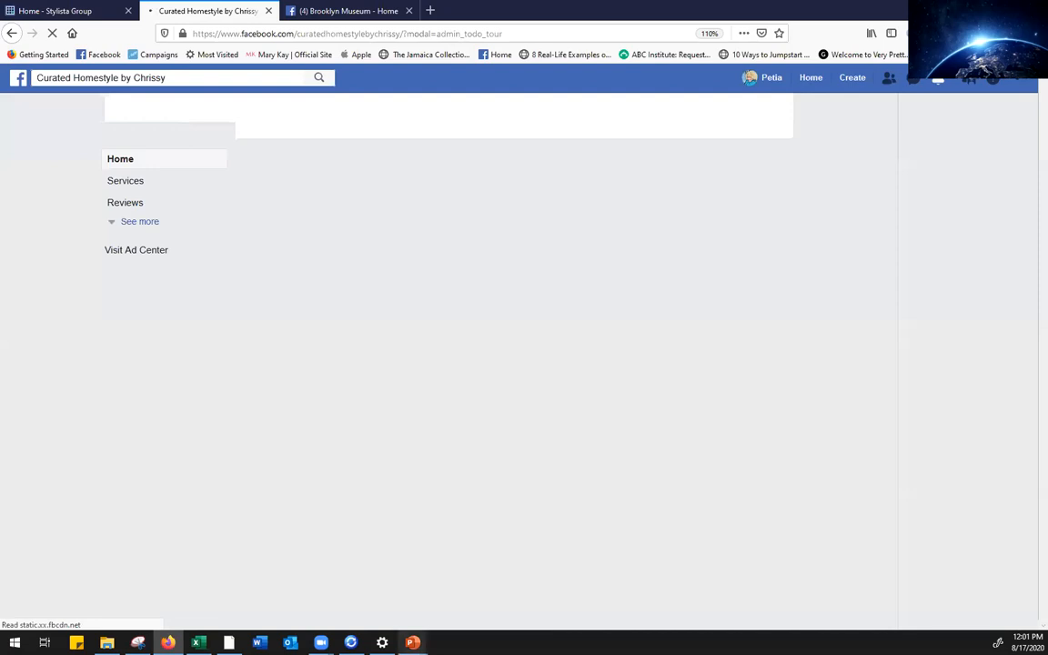
pyautogui.moveTo(412, 642)
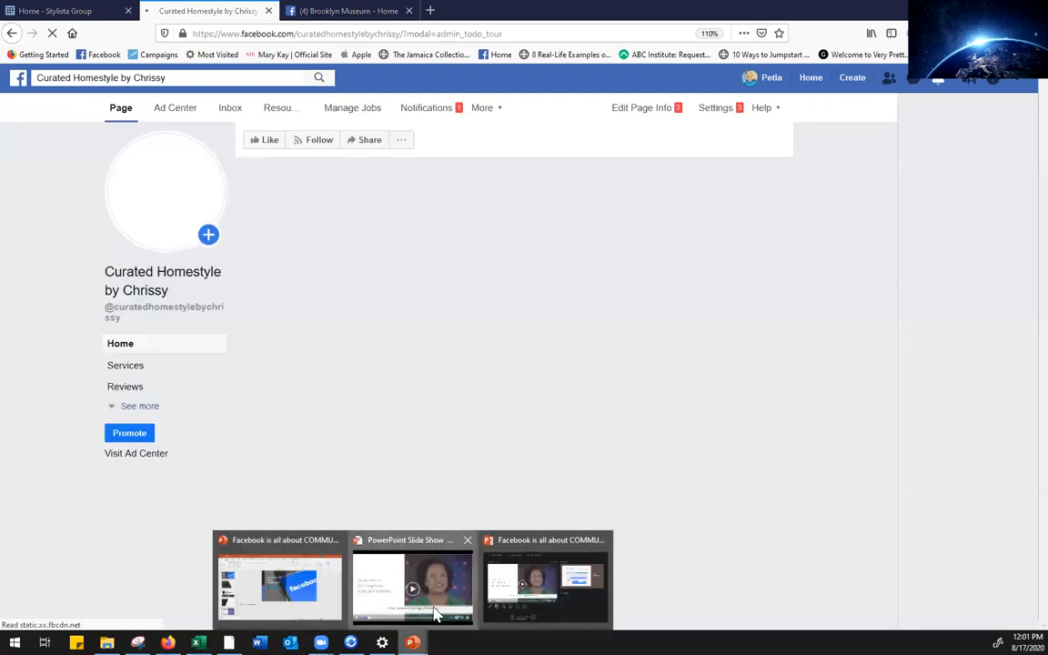
pyautogui.click(412, 582)
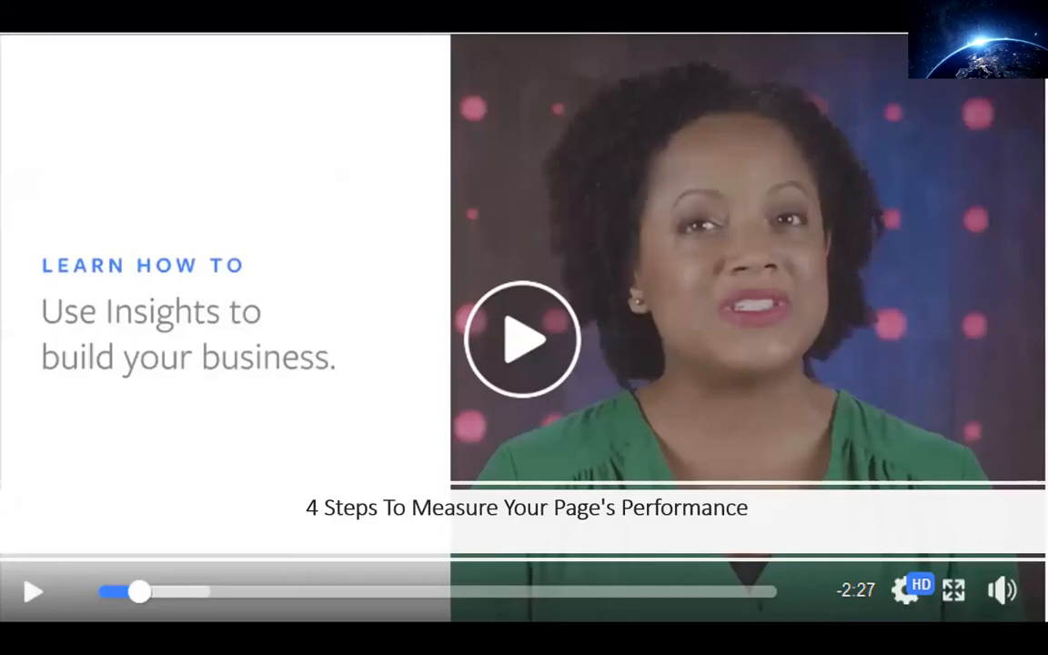
pyautogui.press('Right')
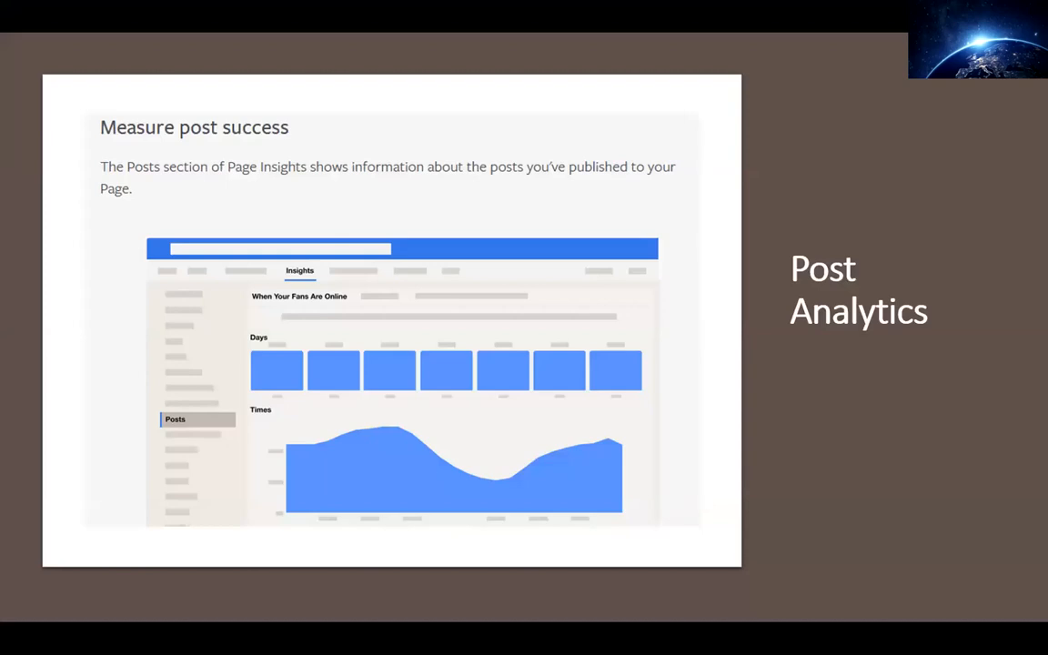
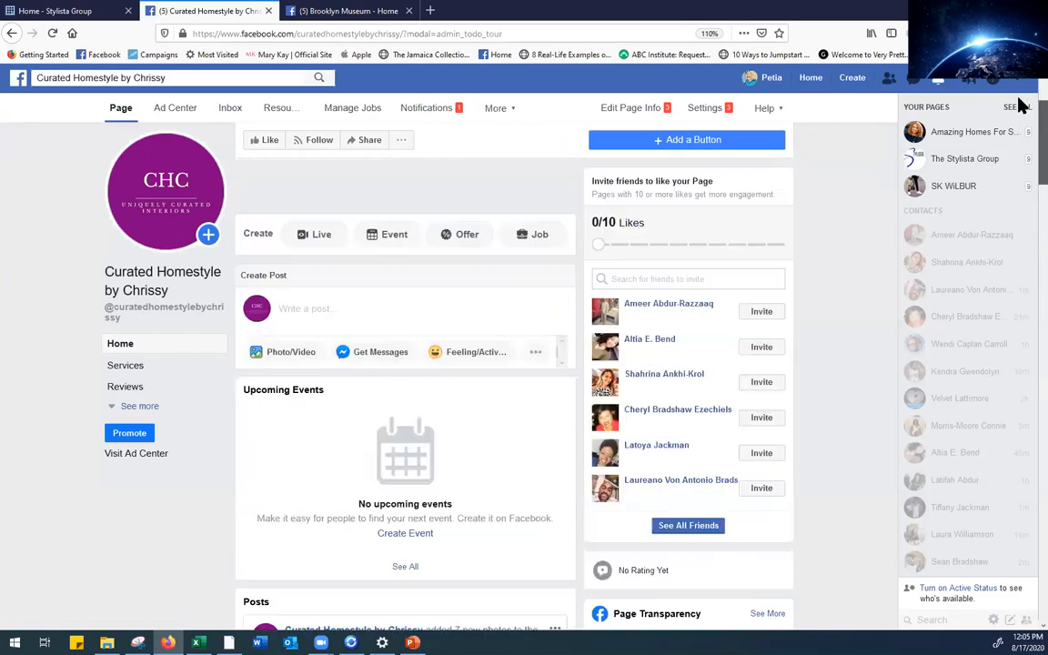
# Open the More menu in the Curated Homestyle by Chrissy page's navigation bar
pyautogui.click(503, 114)
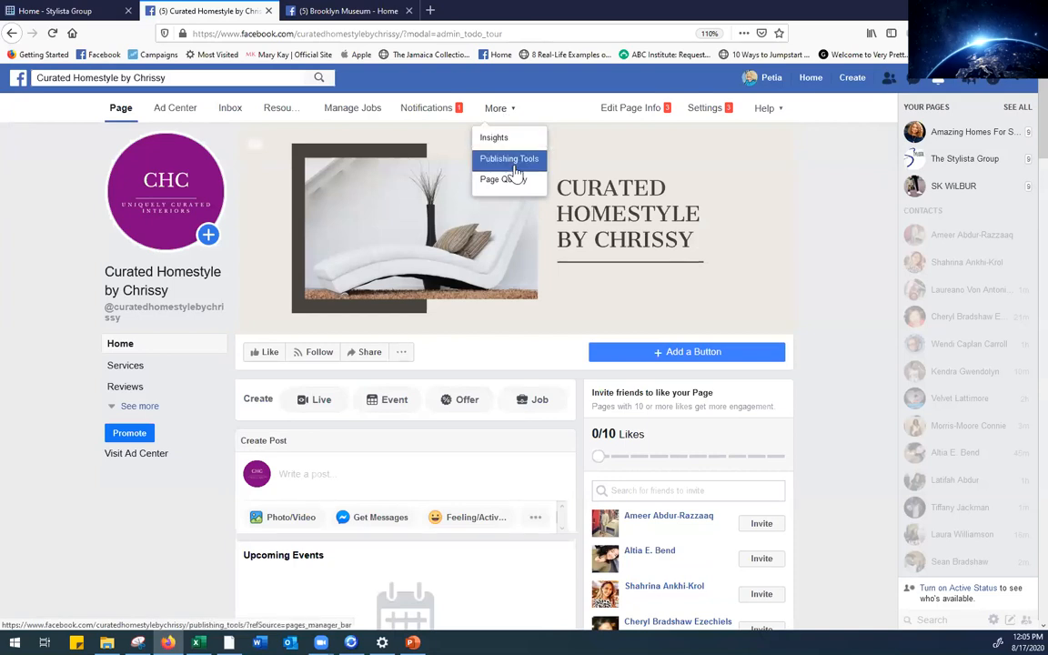
# Go to Publishing Tools and review the six published posts from August 17, 2020
pyautogui.click(511, 160)
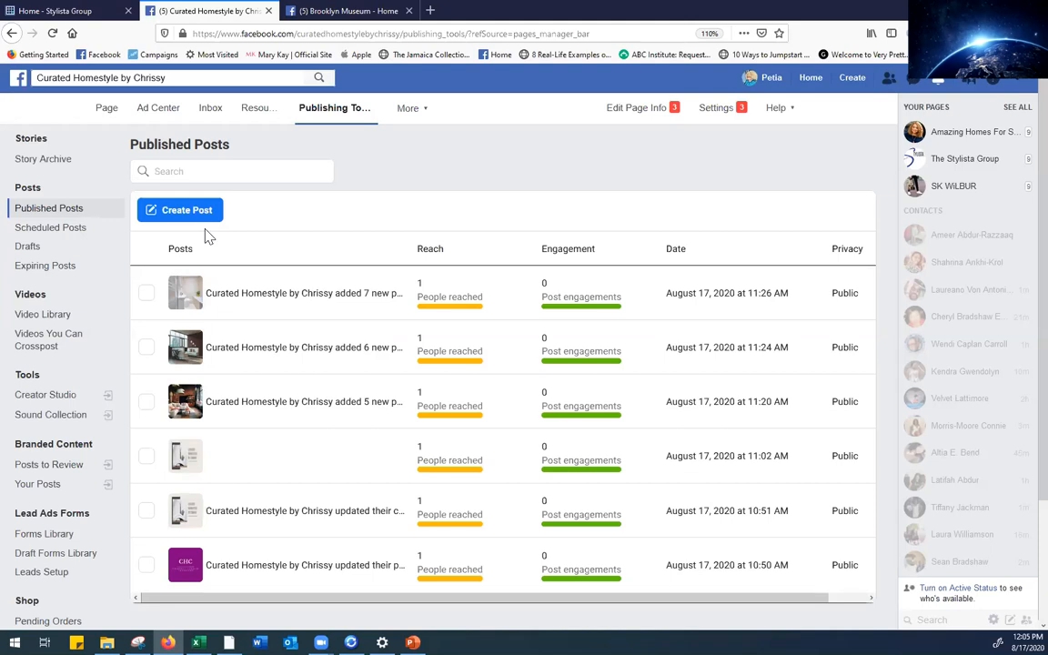
pyautogui.moveTo(1017, 116)
pyautogui.mouseDown()
pyautogui.moveTo(1017, 188)
pyautogui.moveTo(1019, 106)
pyautogui.mouseUp()
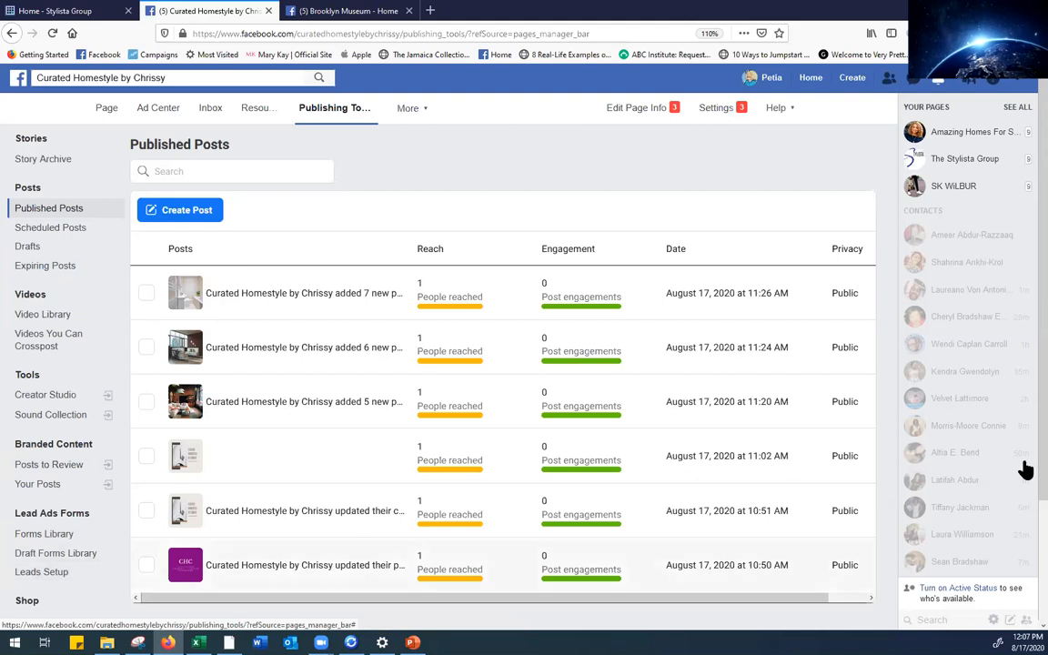
pyautogui.scroll(-1, 1020, 510)
pyautogui.scroll(-1, 1020, 525)
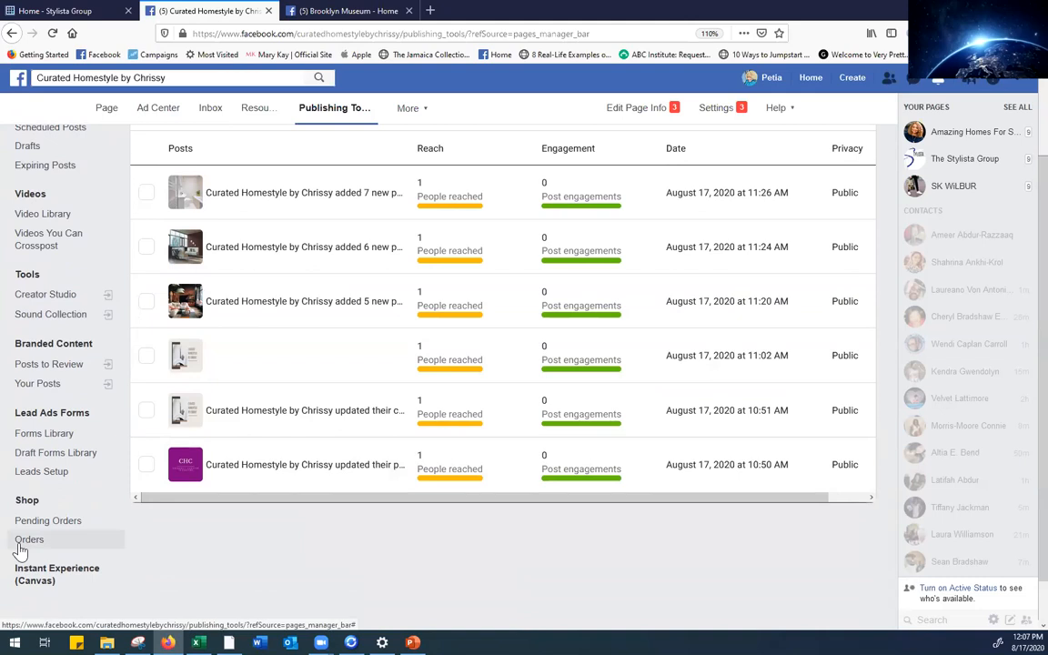
pyautogui.scroll(2, 1020, 162)
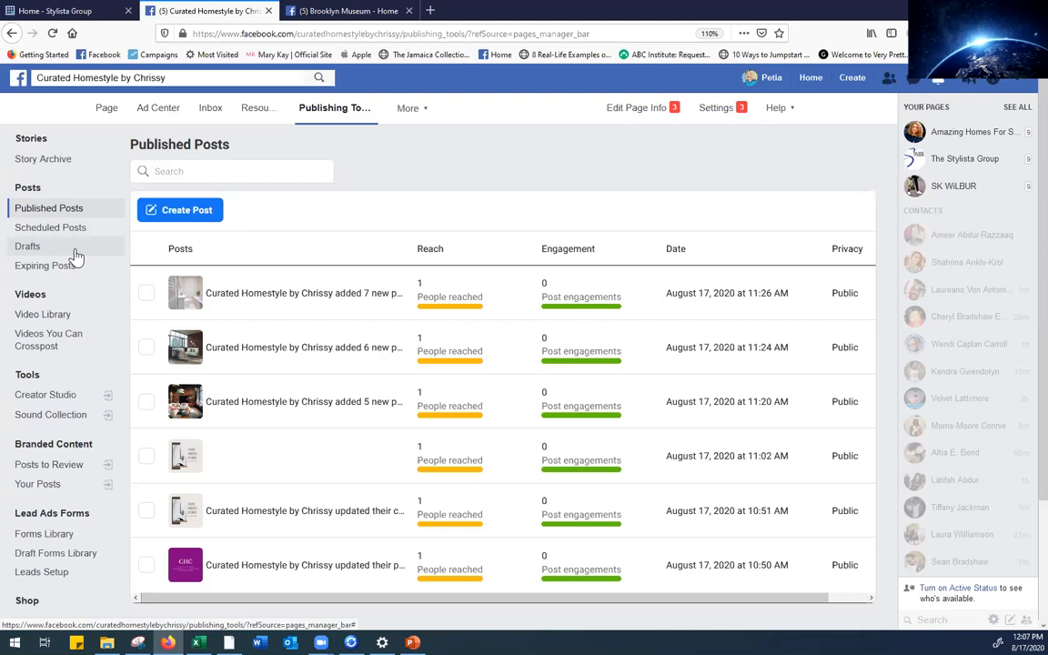
# Create a new post with cat-2439154_1920.jpg from Living Spaces > Pets attached
pyautogui.click(175, 213)
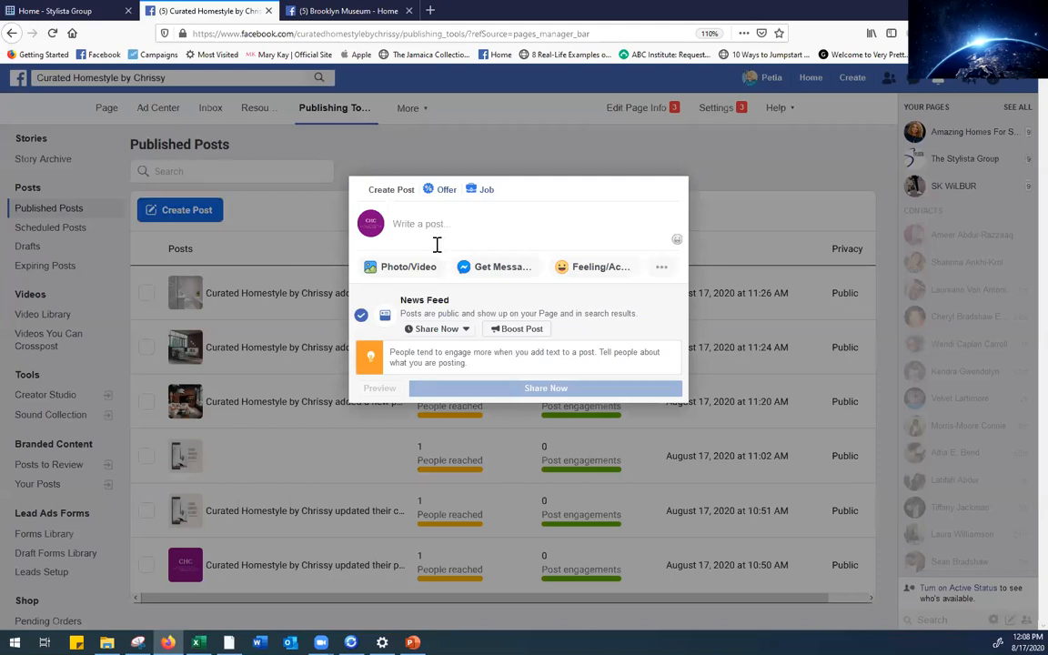
pyautogui.click(398, 278)
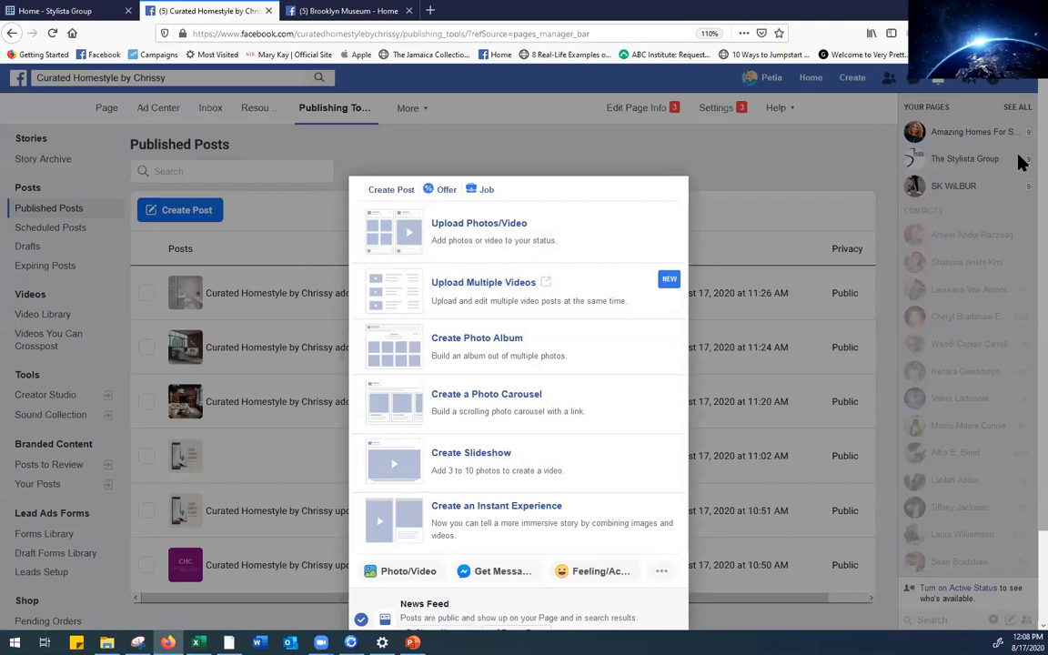
pyautogui.click(464, 238)
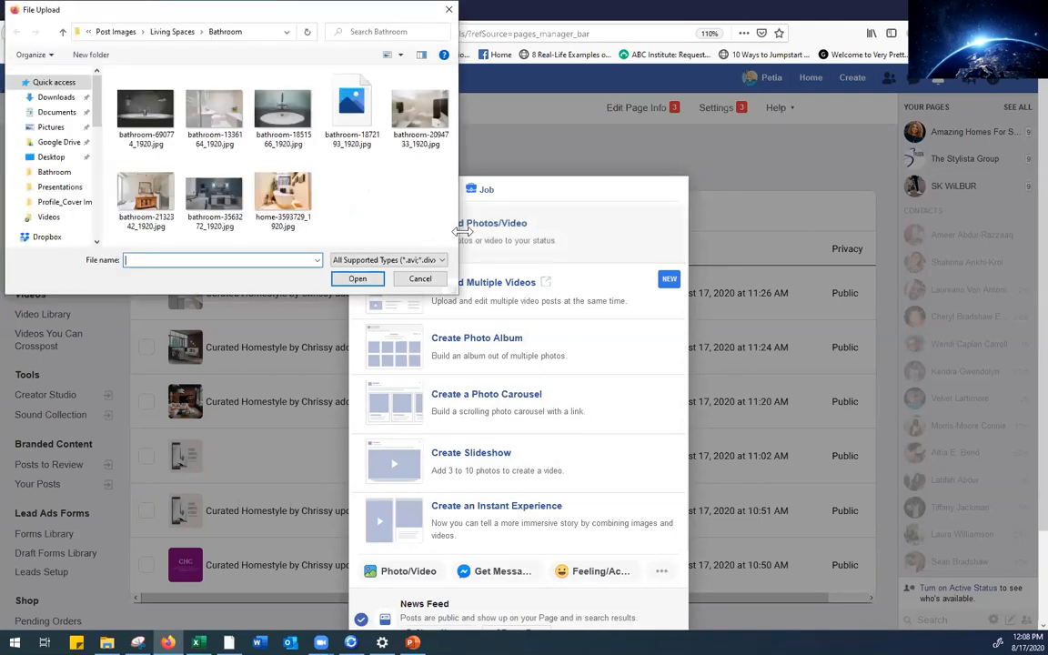
pyautogui.click(62, 33)
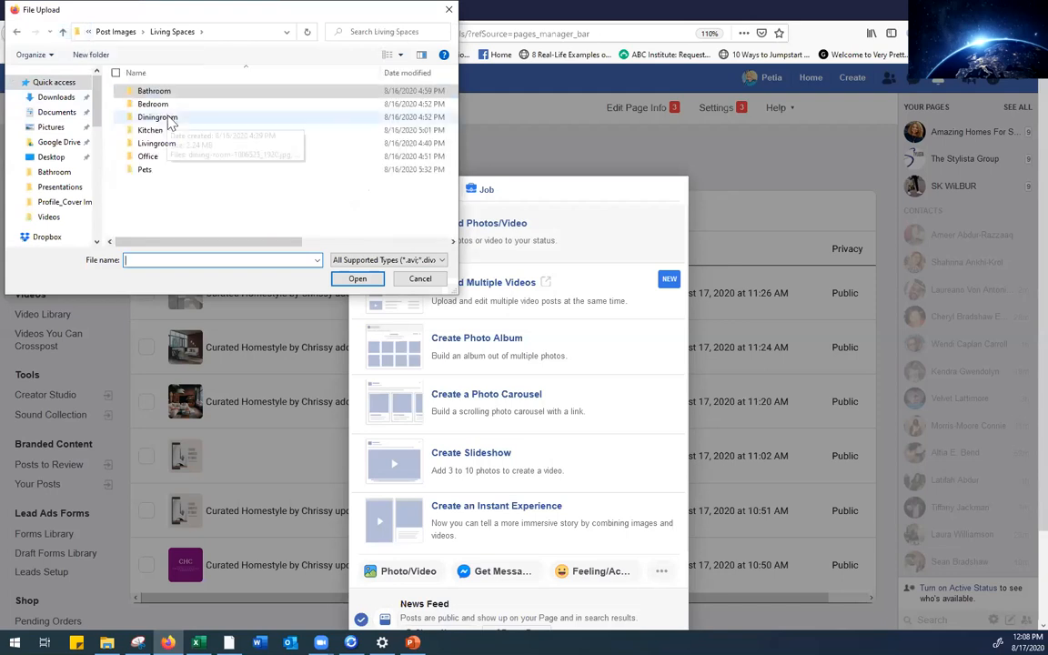
pyautogui.doubleClick(151, 170)
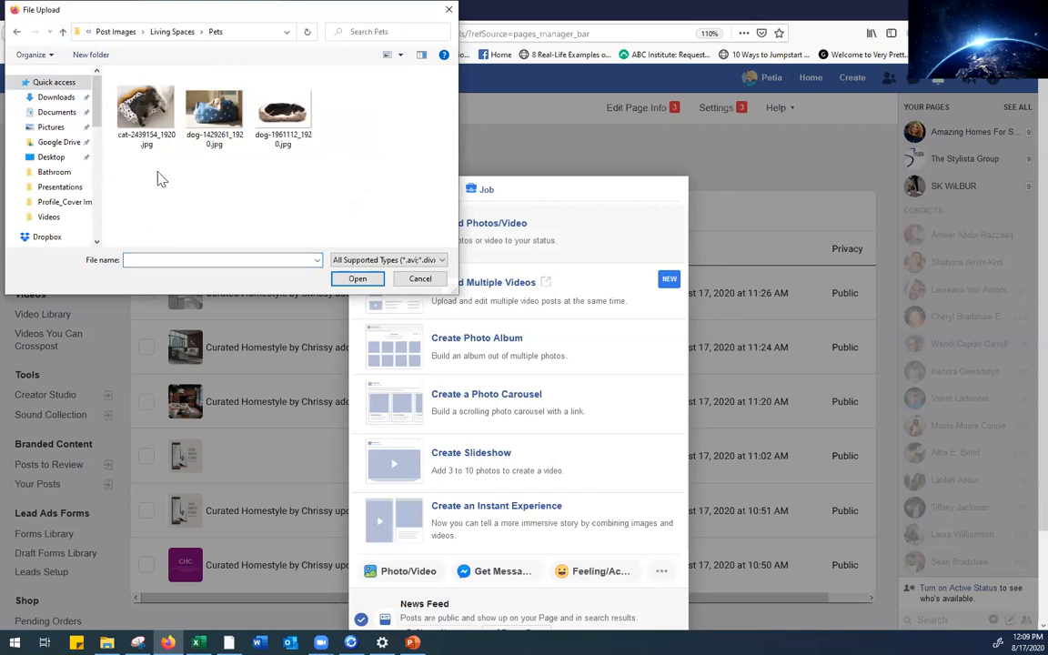
pyautogui.click(146, 111)
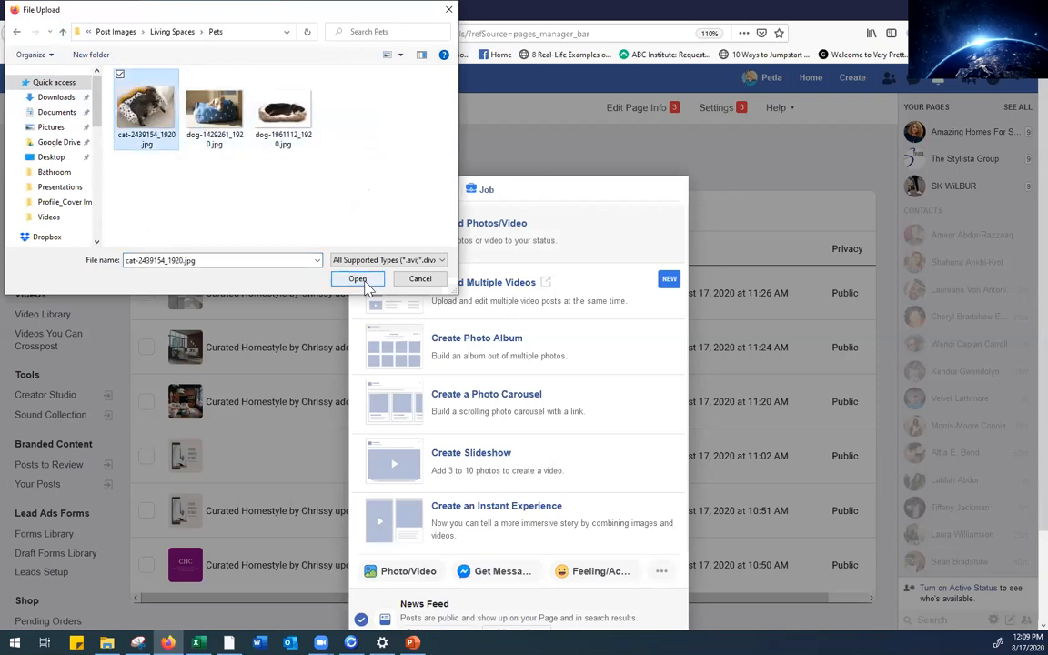
pyautogui.click(358, 279)
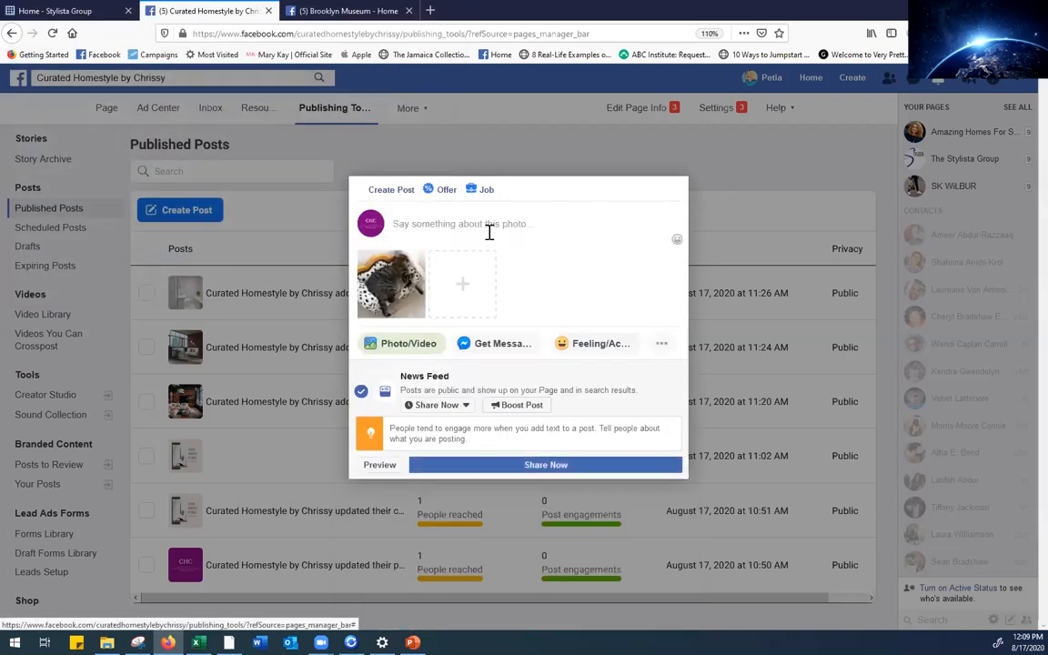
# Caption the cat photo about the kitty leopard couch in a client's living room, correcting 'livingroom'
pyautogui.click(449, 227)
pyautogui.write('How adrorable is this kitty leopard co')
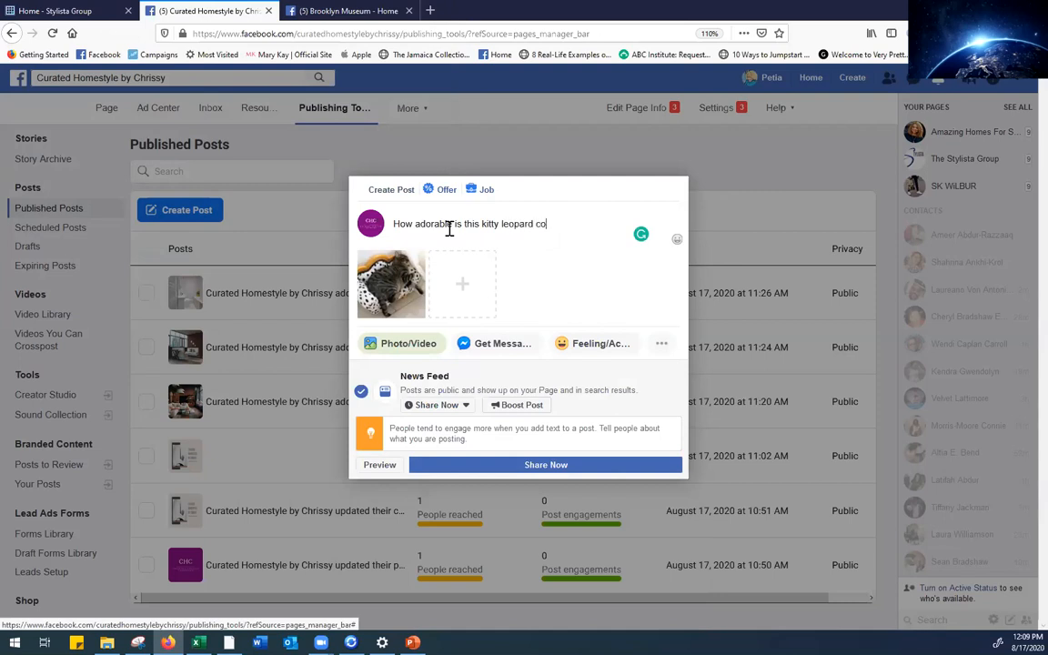
pyautogui.write('uch?! We recently added this interes')
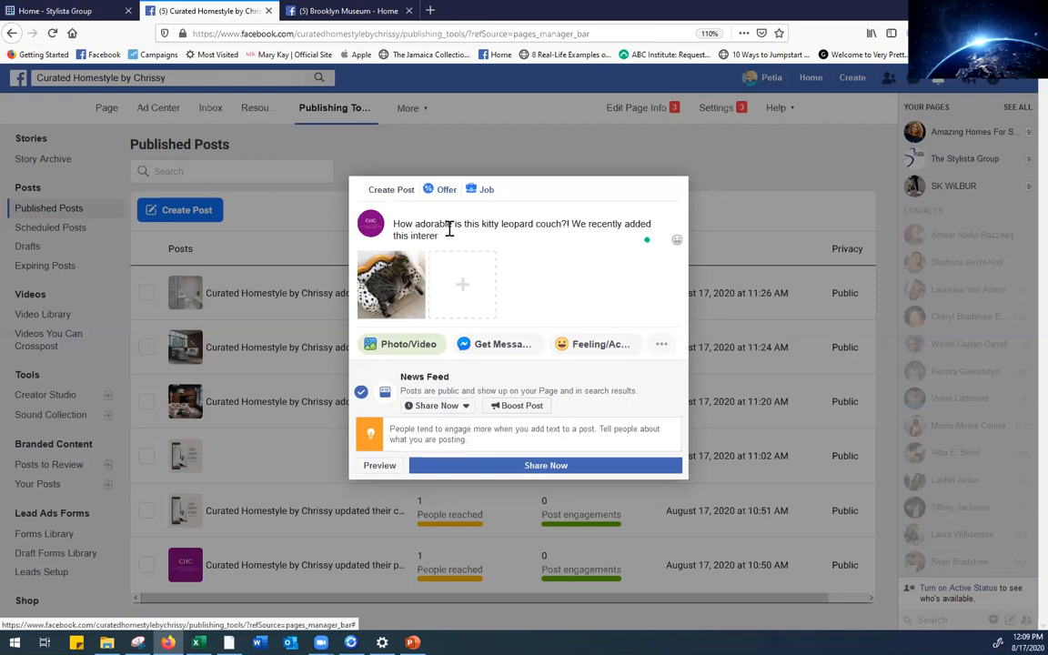
pyautogui.write('ting piece to the living!roo')
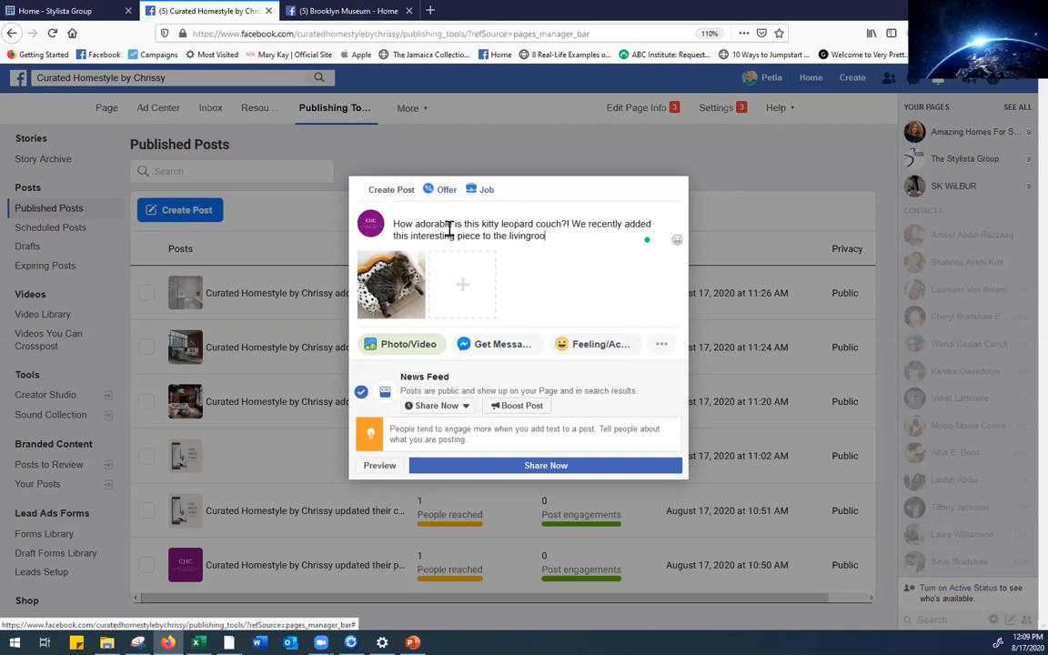
pyautogui.write('m of one of our clients')
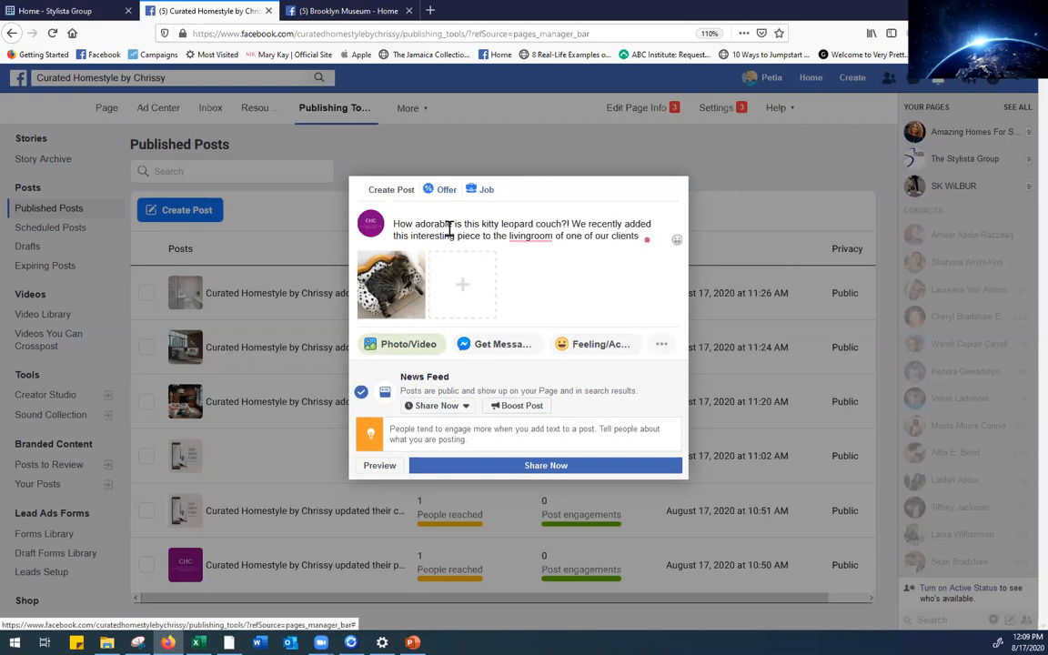
pyautogui.moveTo(520, 235)
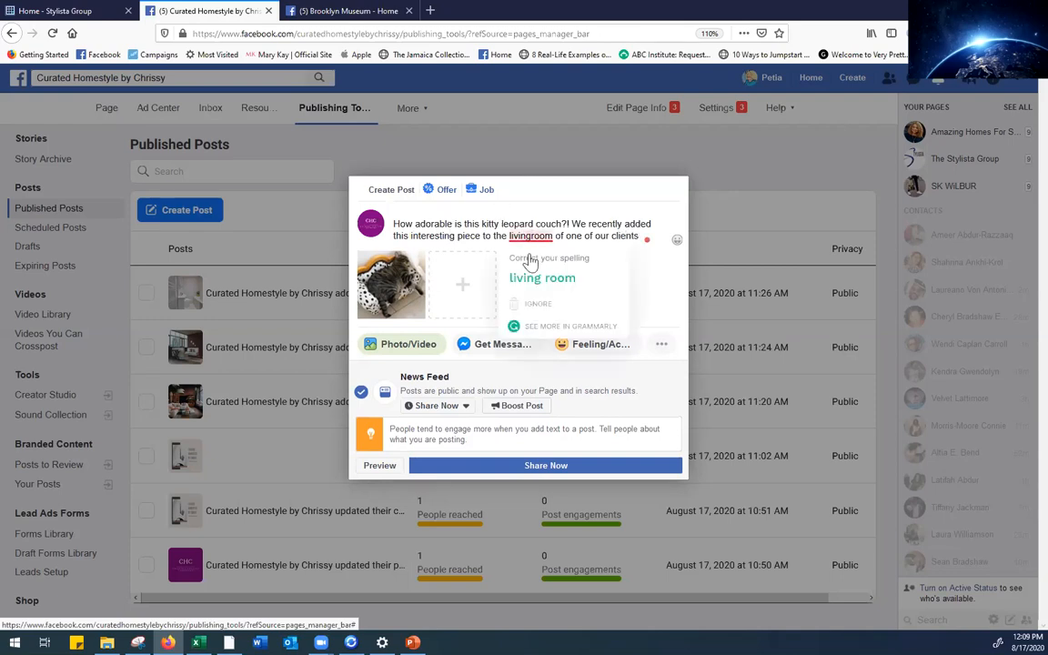
pyautogui.click(479, 271)
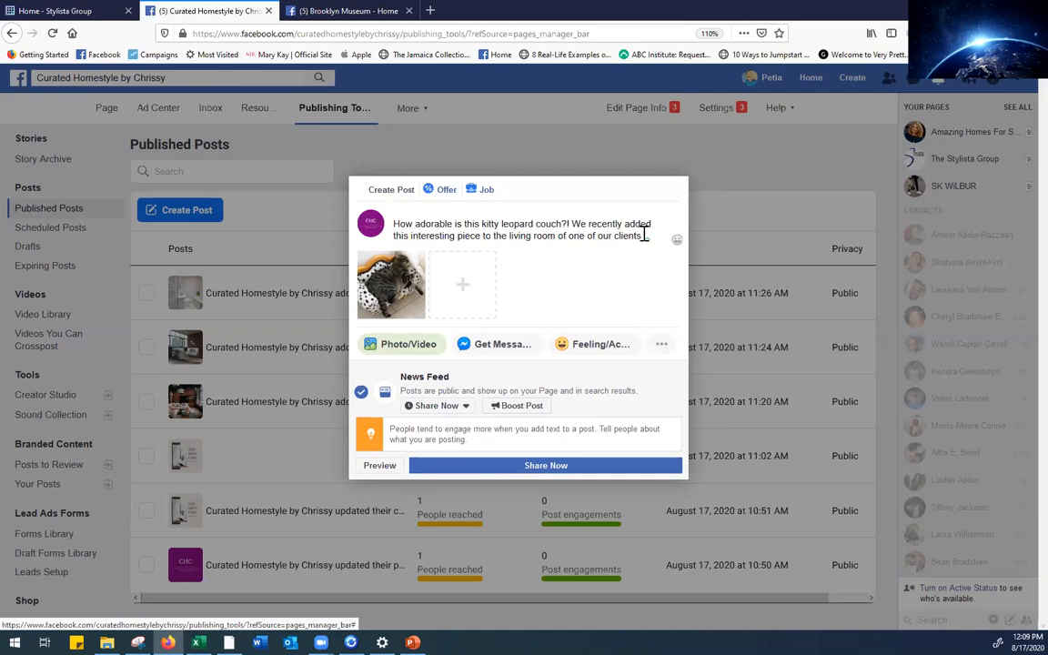
pyautogui.write('and they loved it ')
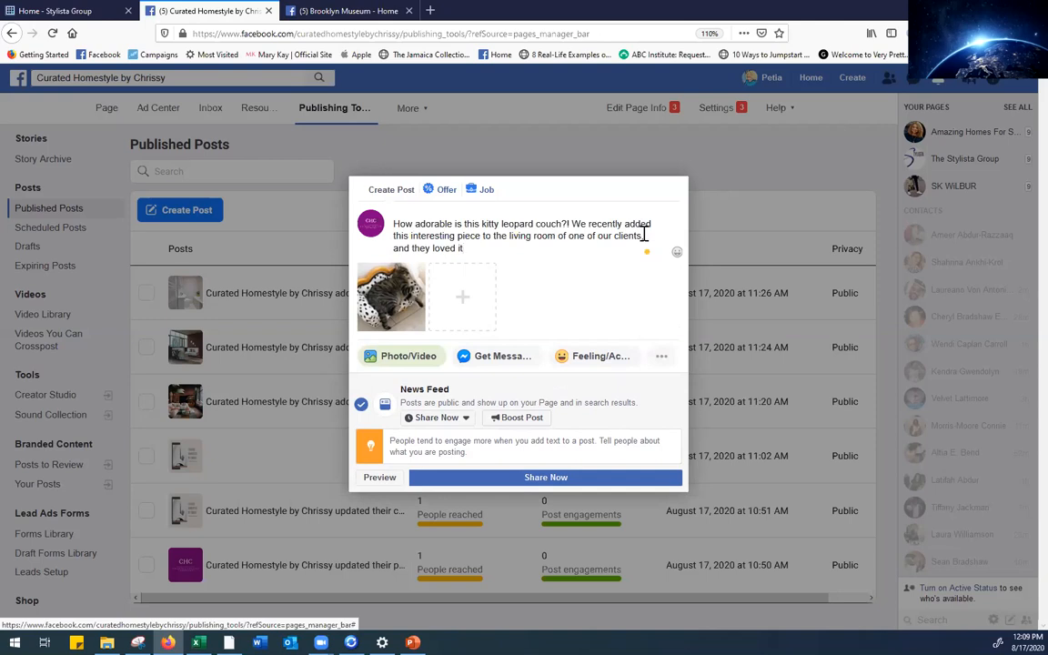
pyautogui.write('!')
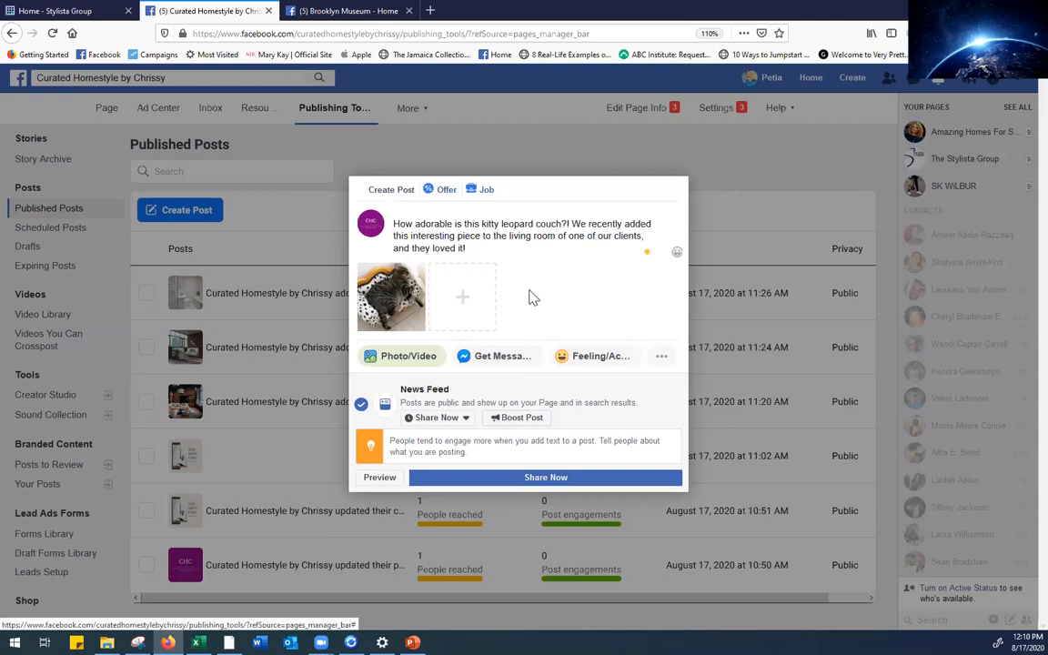
# Schedule the couch post for August 21, 2020 at 10:30 AM
pyautogui.click(465, 418)
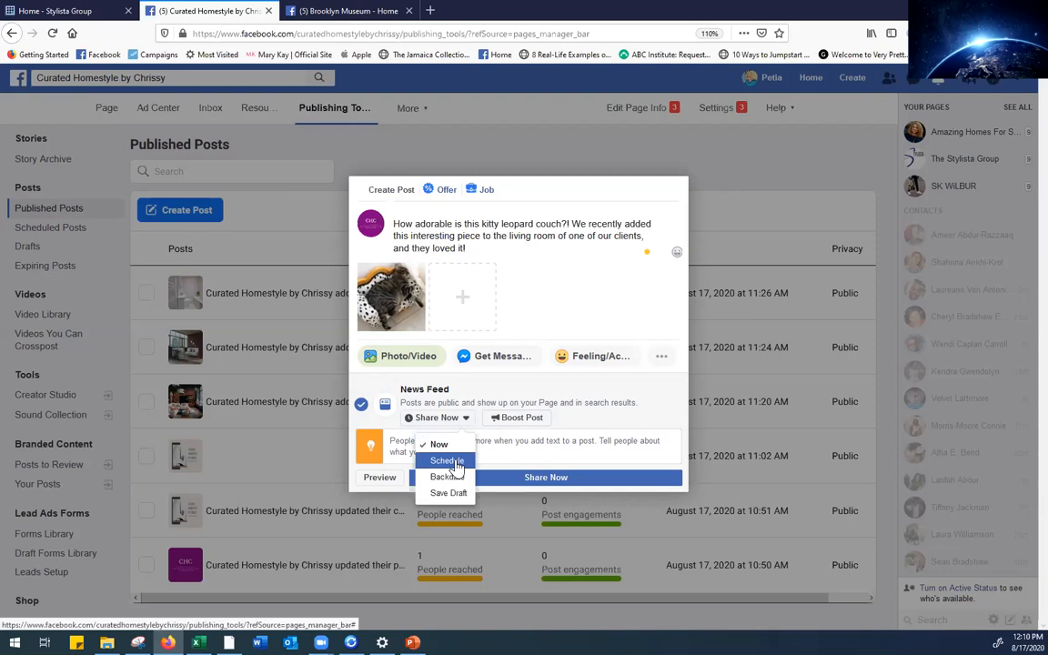
pyautogui.click(454, 464)
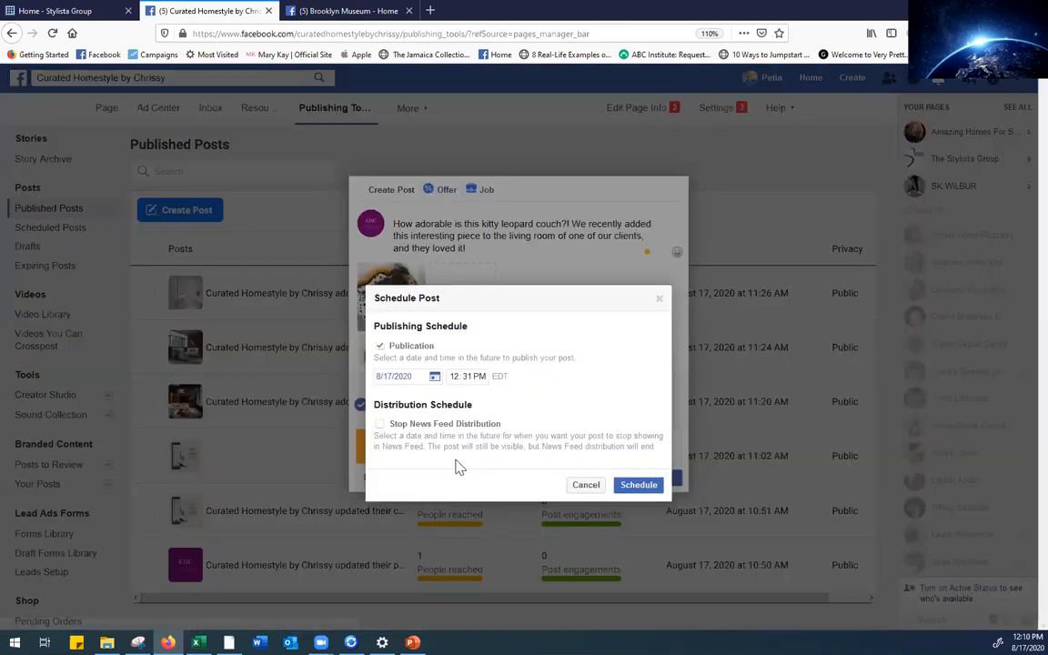
pyautogui.click(434, 379)
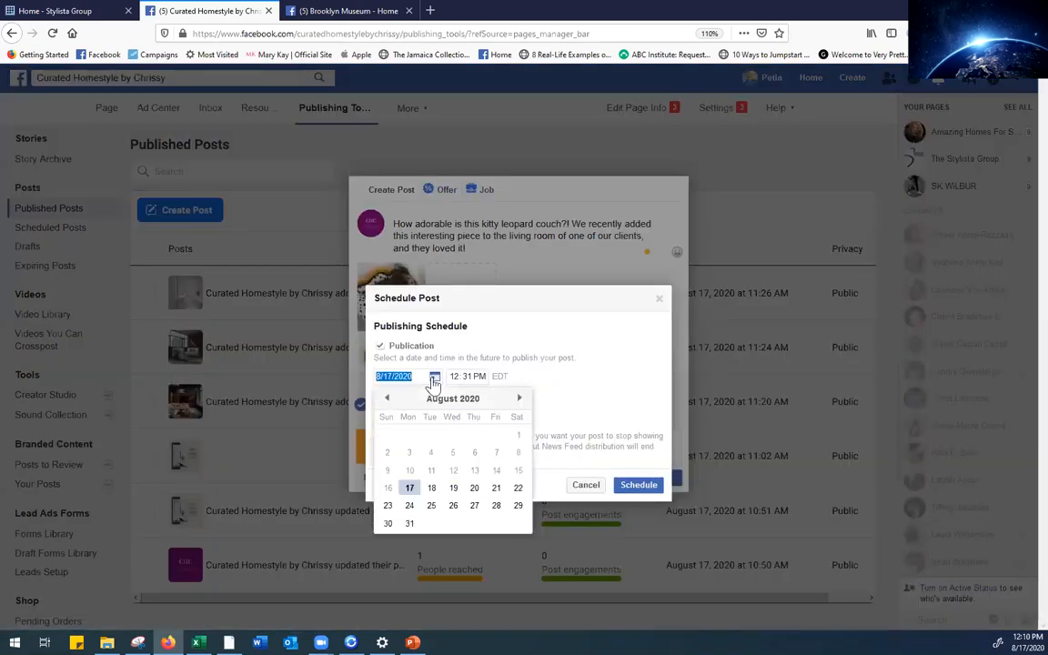
pyautogui.click(496, 488)
pyautogui.click(455, 378)
pyautogui.write('1')
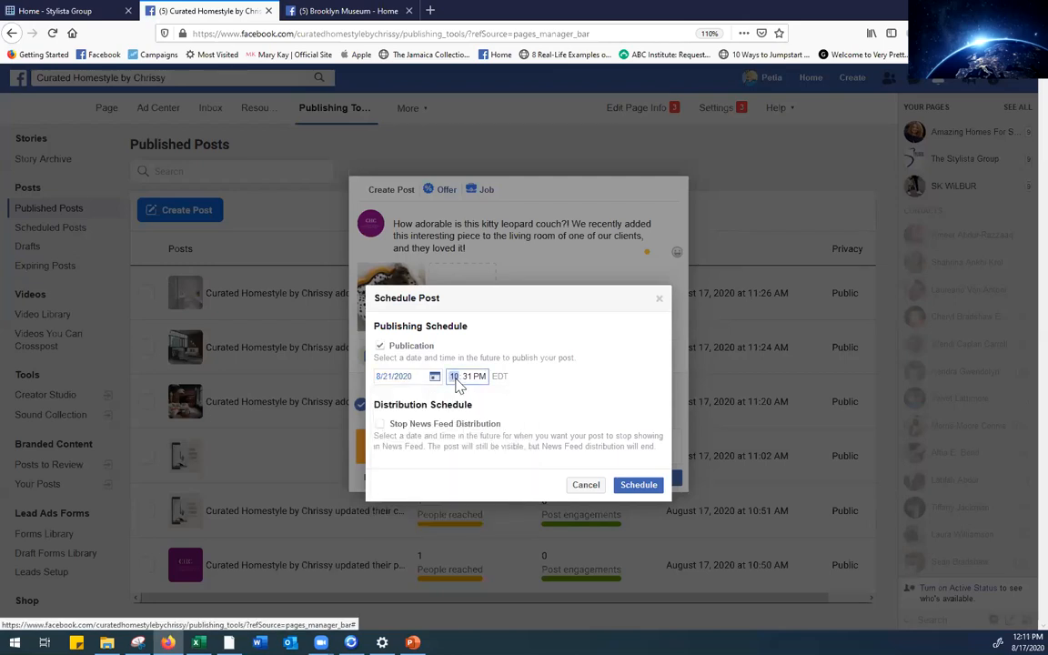
pyautogui.click(467, 378)
pyautogui.write('30')
pyautogui.click(560, 398)
# Leave Stop News Feed Distribution off and confirm the schedule
pyautogui.click(380, 425)
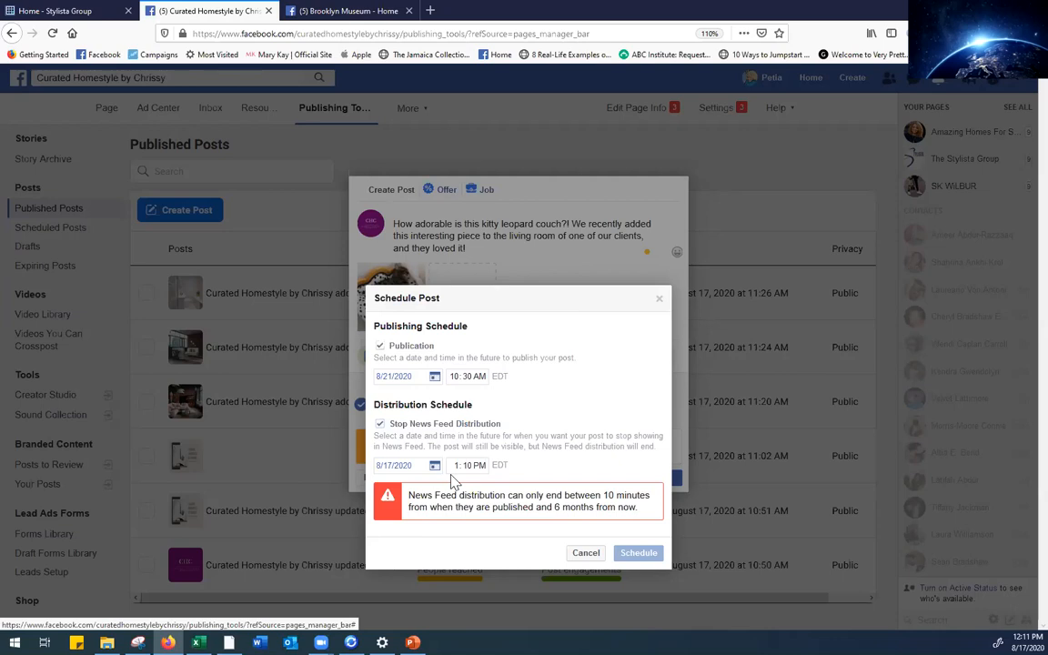
pyautogui.click(380, 424)
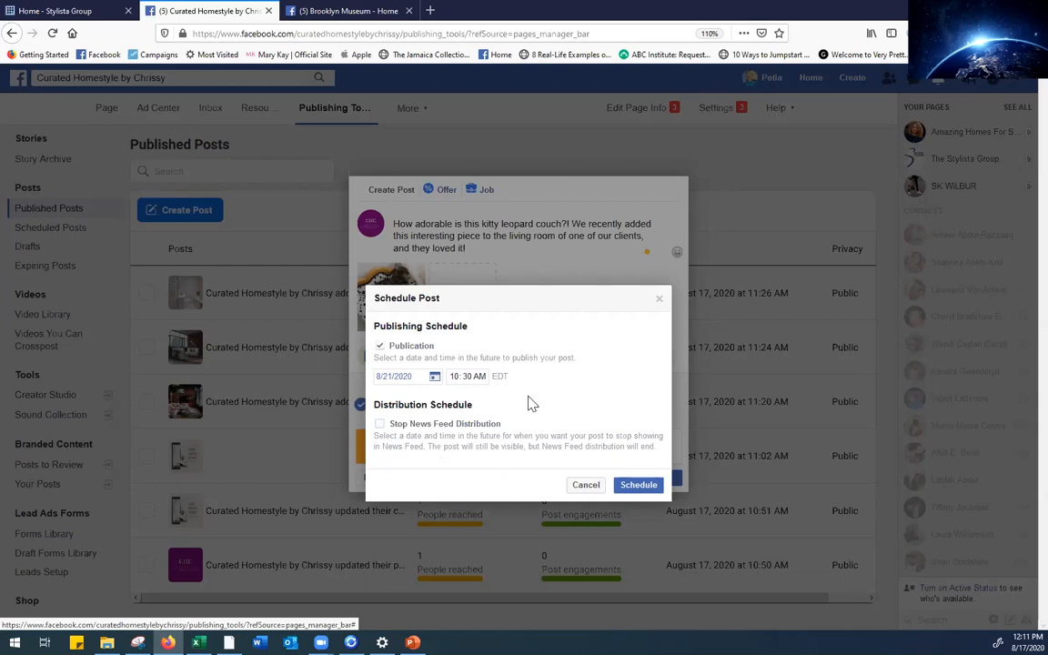
pyautogui.click(639, 486)
# Schedule the couch post and view it in Scheduled Posts for August 21, 2020, 10:30 AM
pyautogui.click(545, 478)
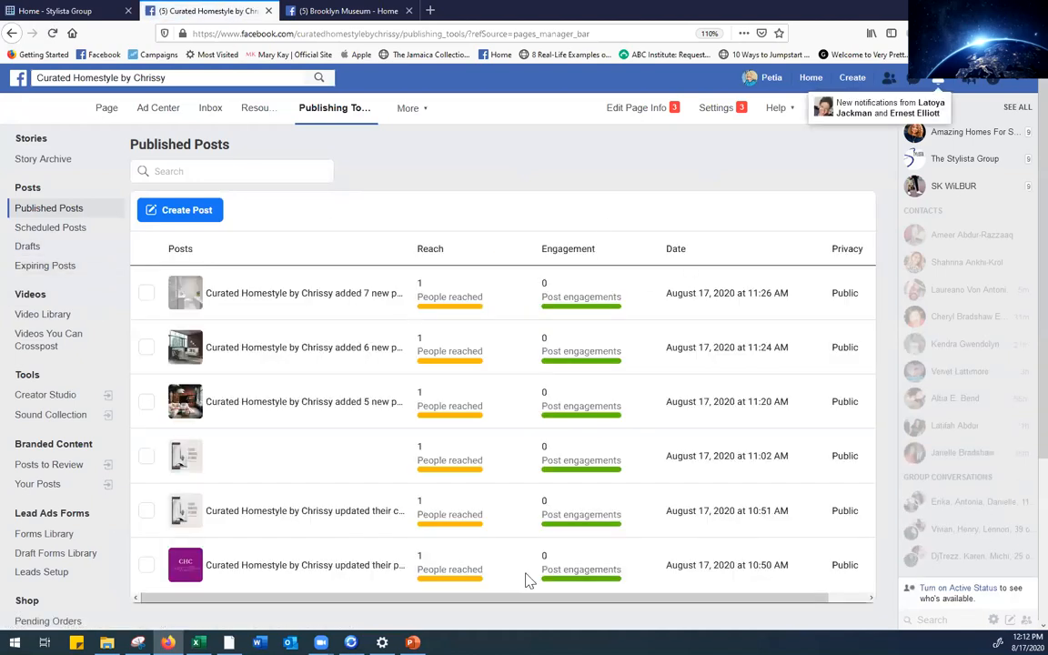
pyautogui.click(55, 229)
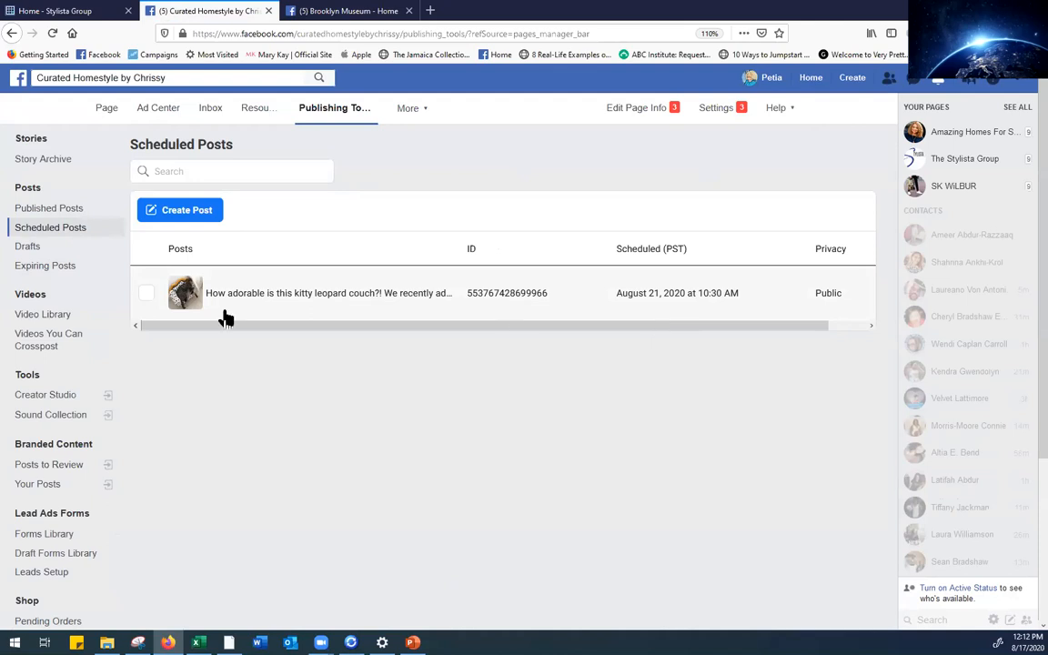
# Open a new, empty Create Post composer from the Scheduled Posts page
pyautogui.click(169, 210)
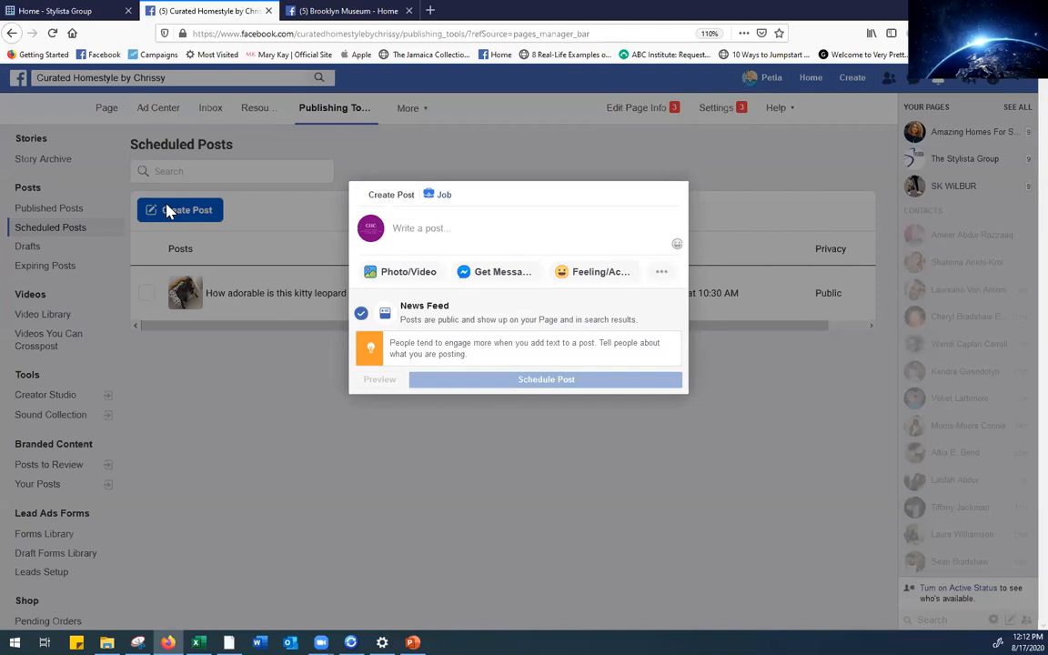
# Attach kitchen-1224845_1920.jpg from Living Spaces > Kitchen to the new post
pyautogui.click(417, 275)
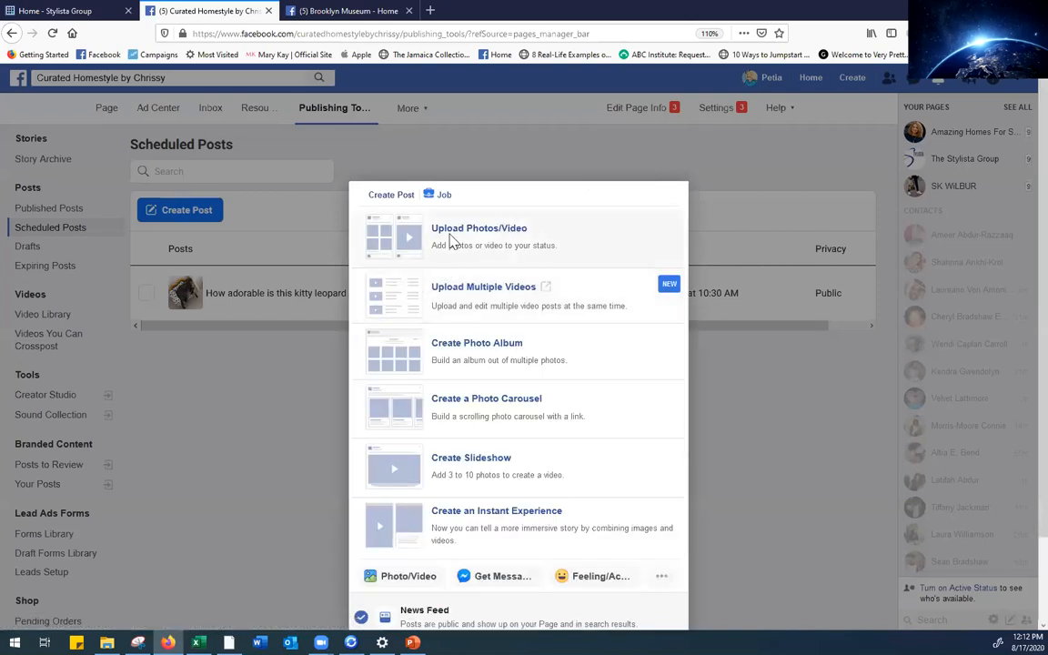
pyautogui.click(451, 235)
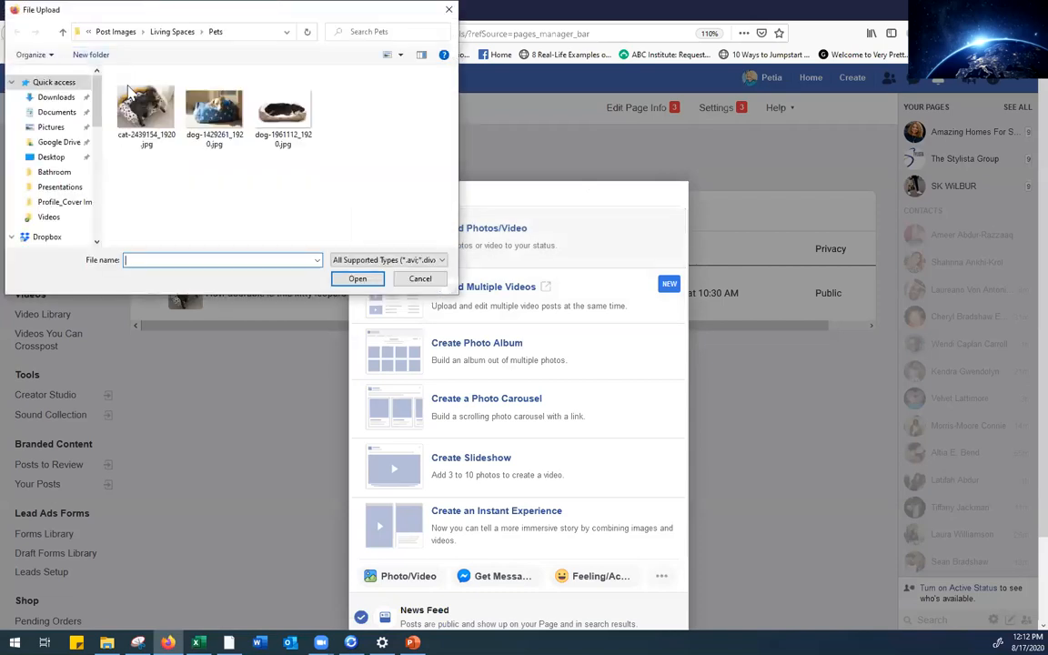
pyautogui.click(62, 32)
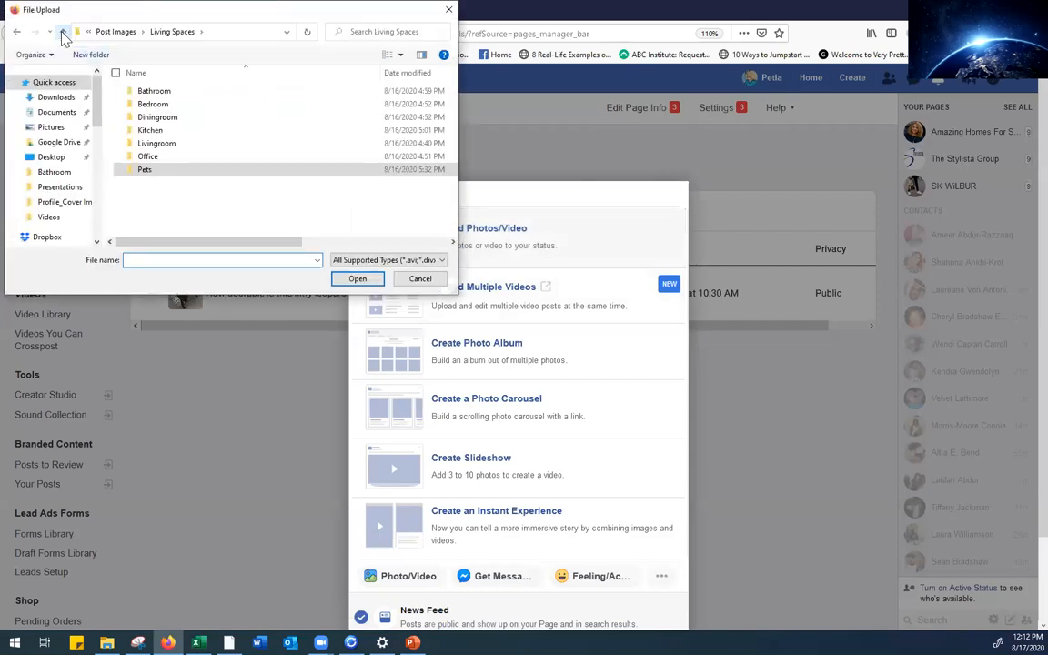
pyautogui.click(150, 131)
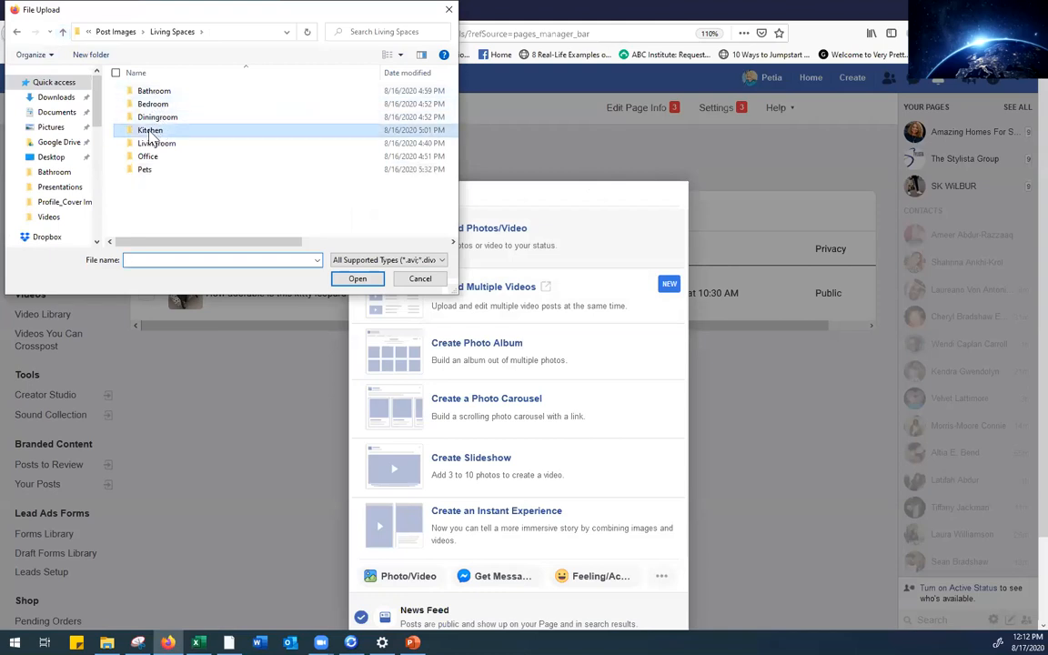
pyautogui.click(150, 132)
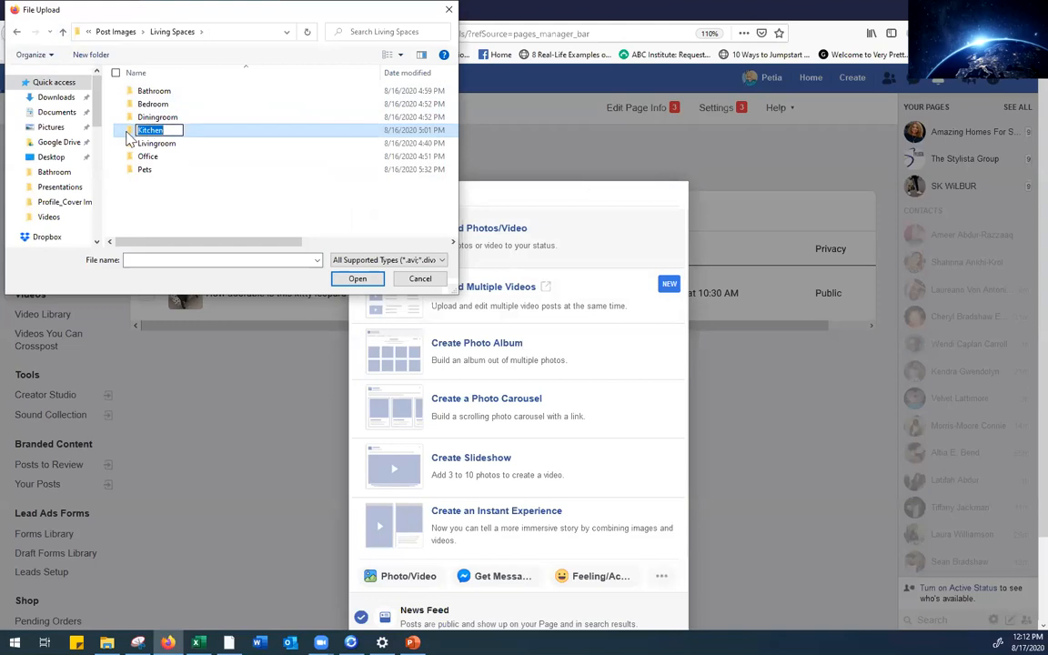
pyautogui.click(129, 138)
pyautogui.doubleClick(129, 137)
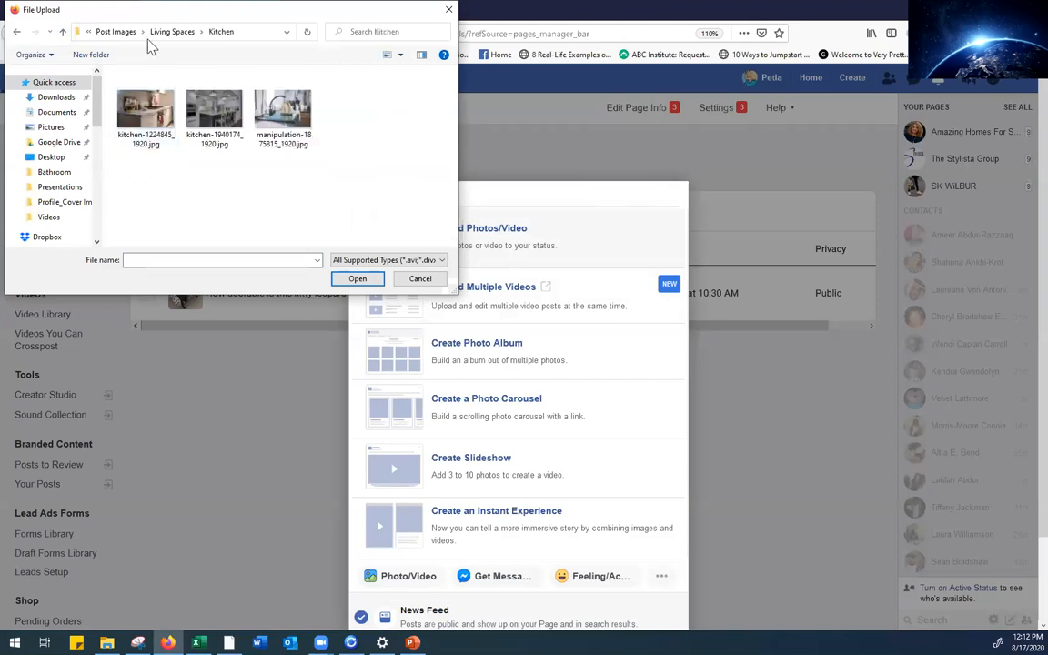
pyautogui.click(127, 86)
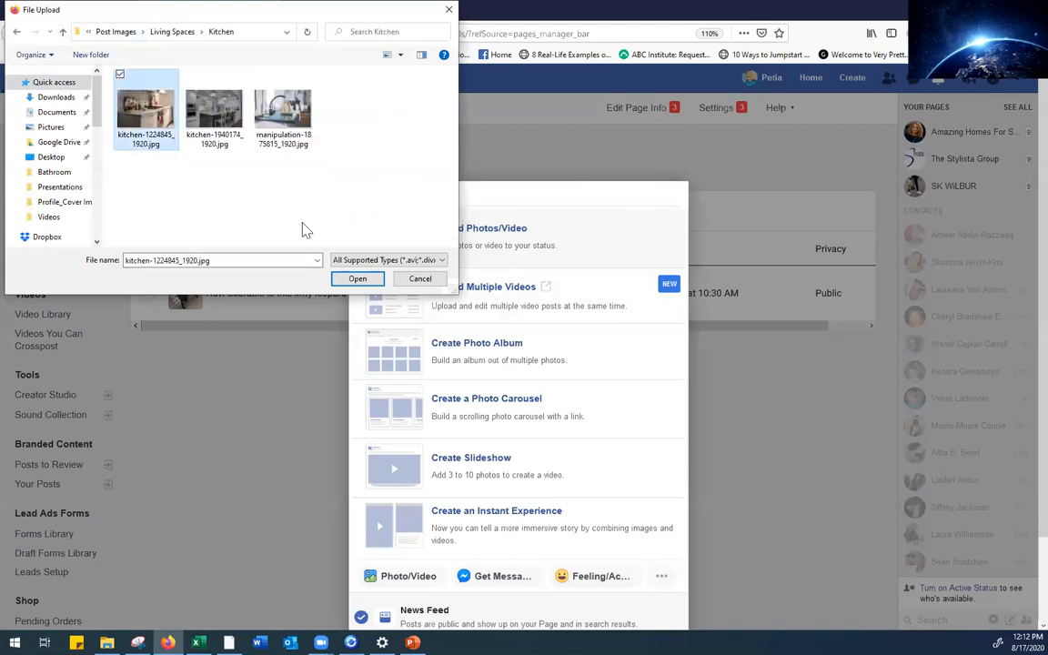
pyautogui.click(350, 277)
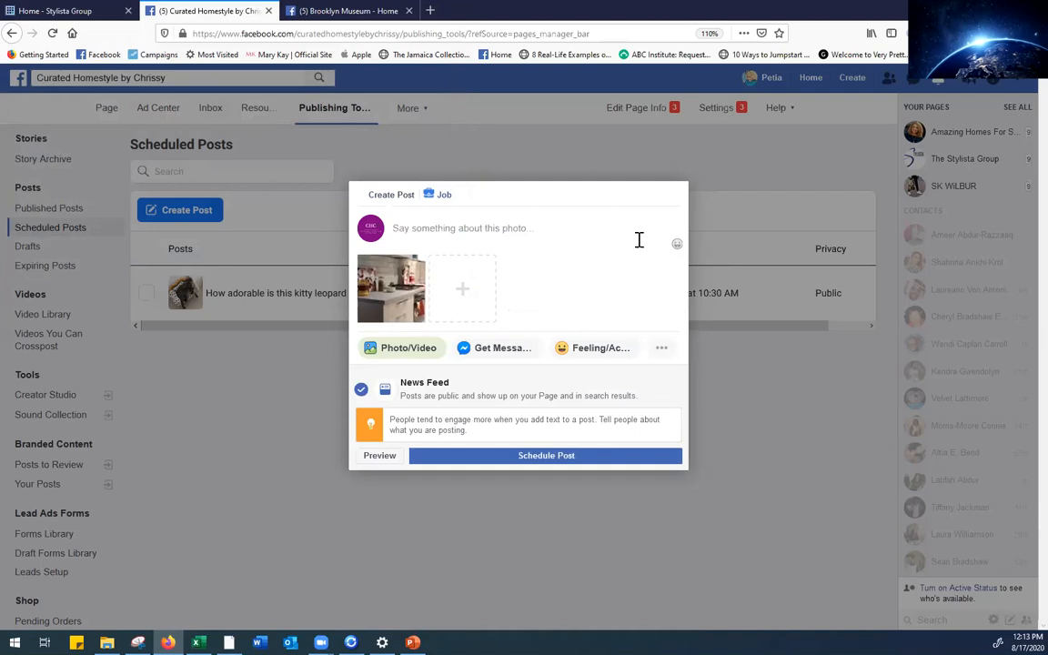
# Caption the post 'This was an amazing kitchen that we installed in a home two years ago!'
pyautogui.click(523, 234)
pyautogui.write('This was an amazing')
pyautogui.press('BackSpace')
pyautogui.press('BackSpace')
pyautogui.press('BackSpace')
pyautogui.press('BackSpace')
pyautogui.press('BackSpace')
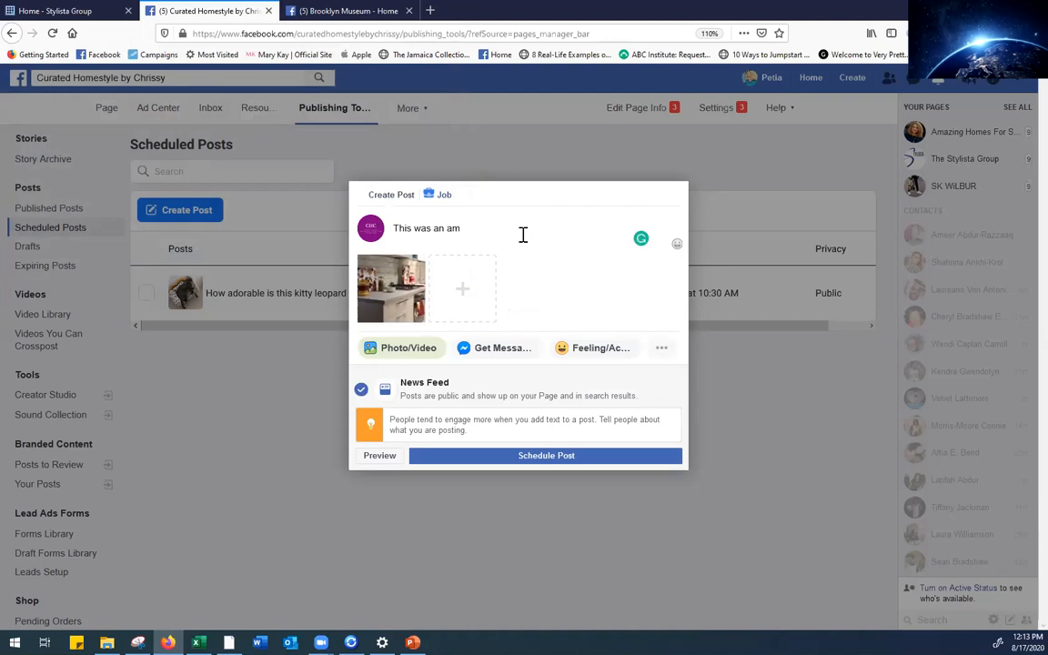
pyautogui.write('azing kitchen that I installe')
pyautogui.press('BackSpace')
pyautogui.press('BackSpace')
pyautogui.press('BackSpace')
pyautogui.press('BackSpace')
pyautogui.press('BackSpace')
pyautogui.press('BackSpace')
pyautogui.press('BackSpace')
pyautogui.press('BackSpace')
pyautogui.write('we installed ')
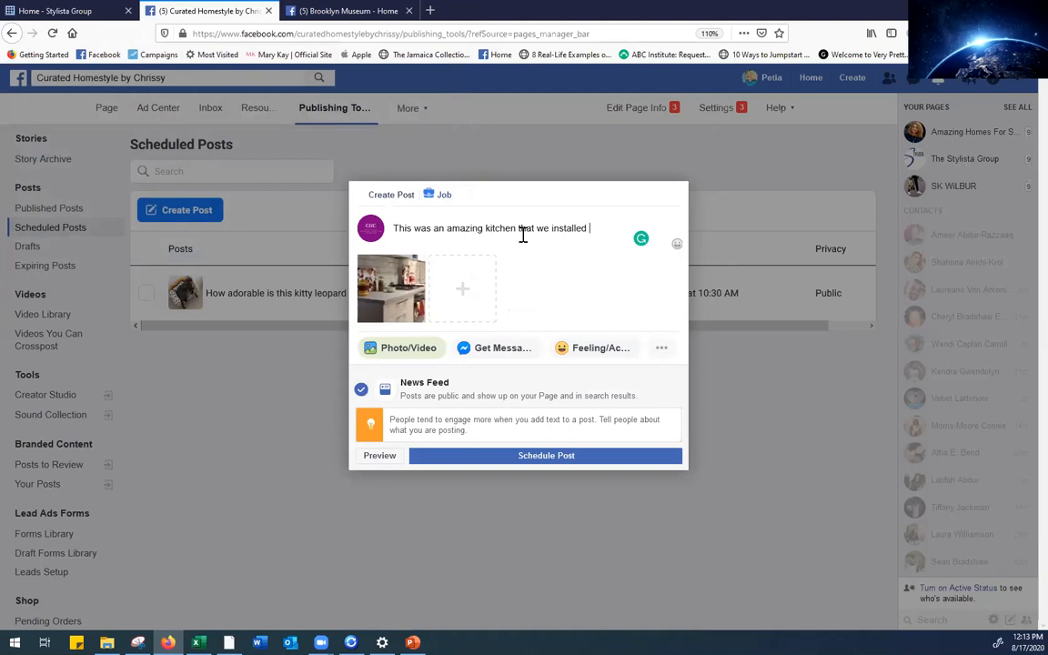
pyautogui.write('in a home two year')
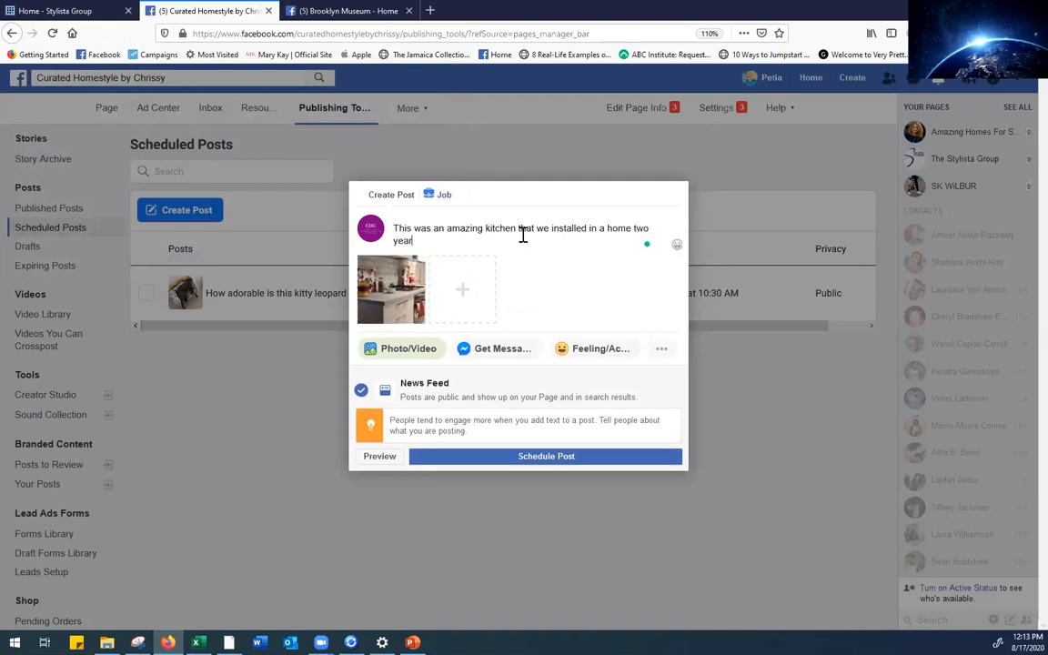
pyautogui.write('s ago!')
pyautogui.click(545, 461)
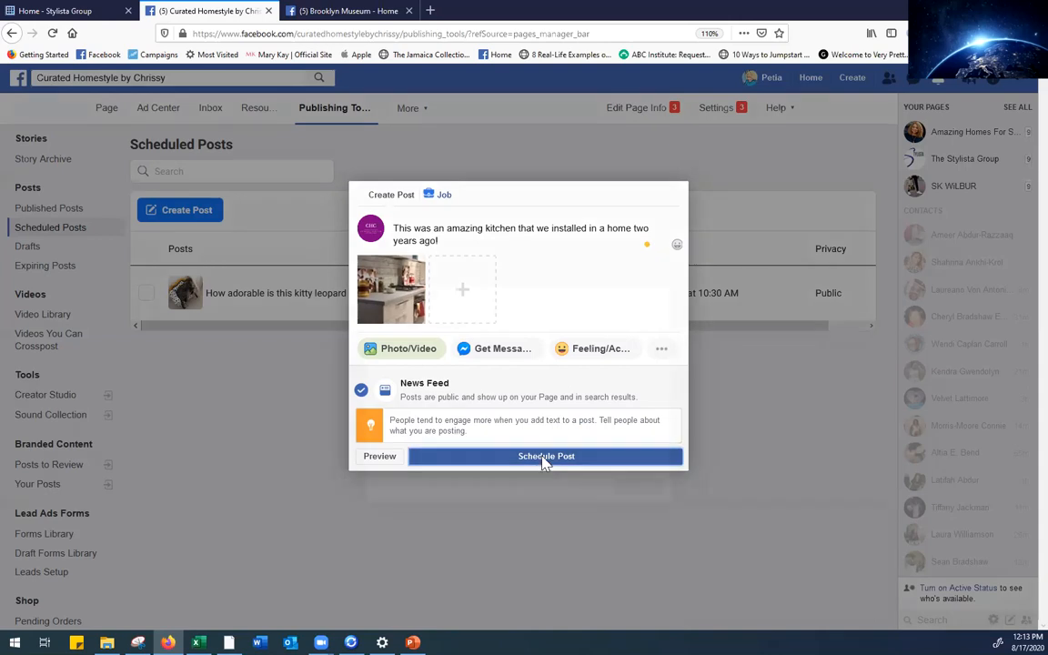
pyautogui.click(542, 462)
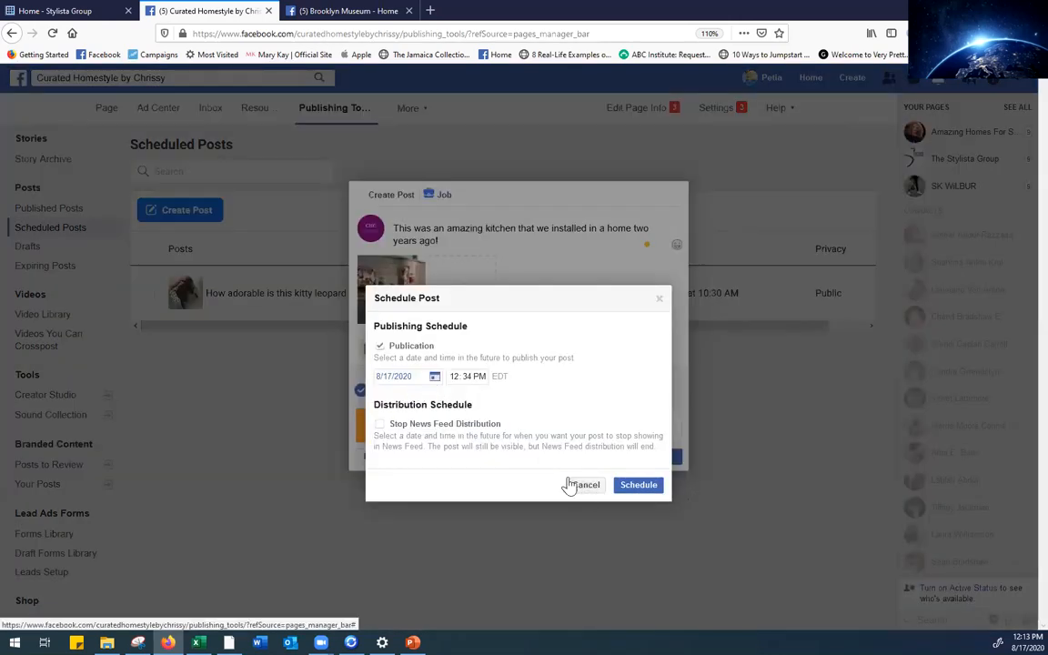
# Browse the publish-date calendar back to early 2020, then close it
pyautogui.click(433, 380)
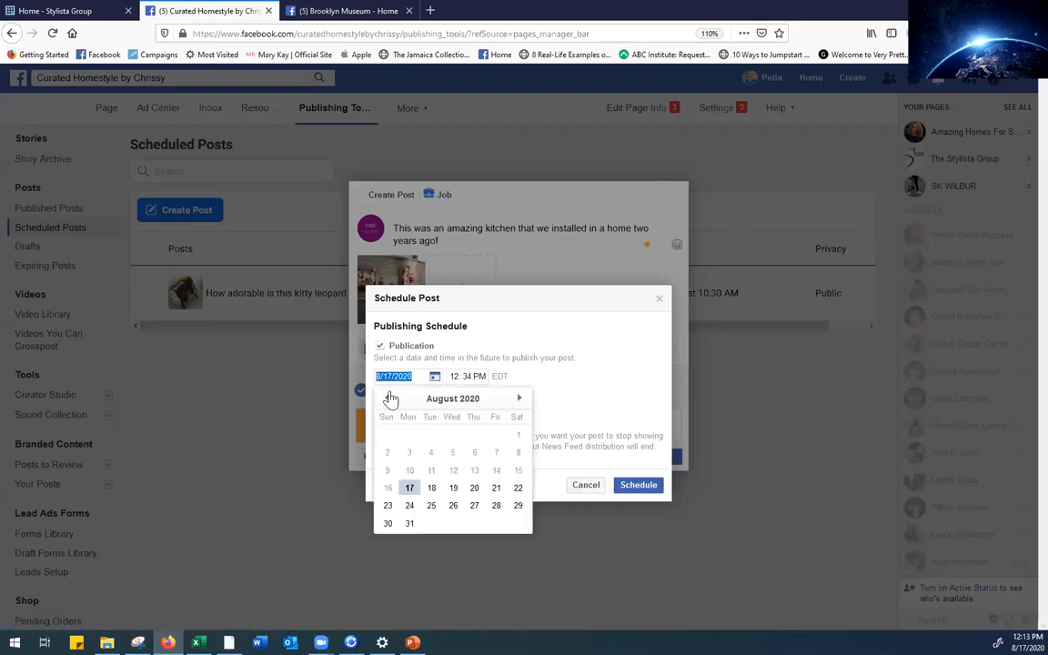
pyautogui.click(387, 399)
pyautogui.click(387, 398)
pyautogui.click(387, 398)
pyautogui.click(388, 398)
pyautogui.click(387, 399)
pyautogui.click(387, 399)
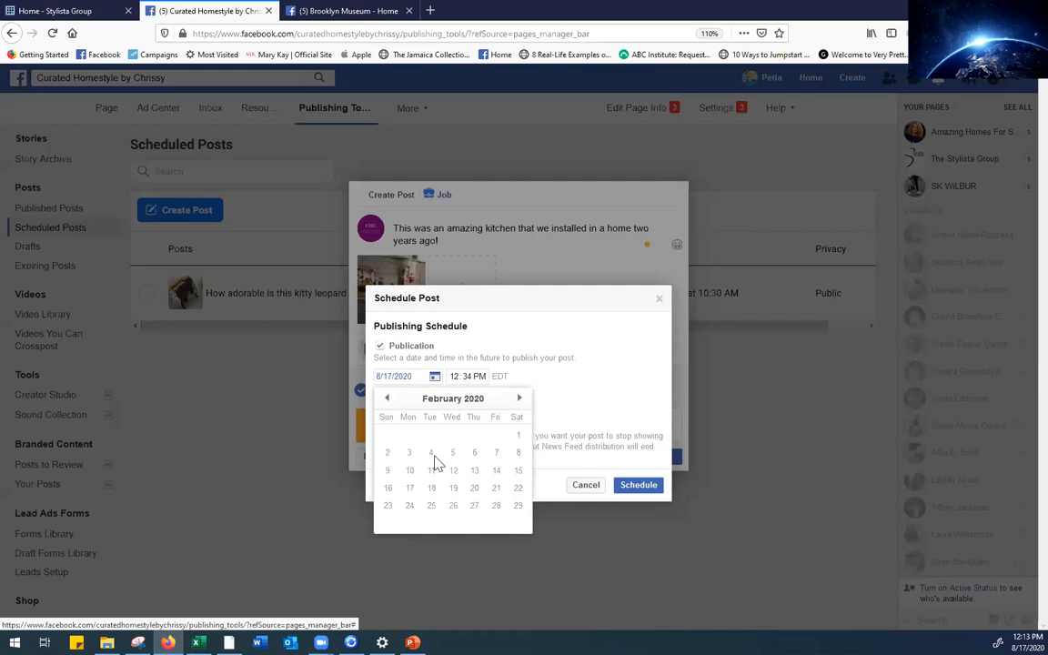
pyautogui.click(519, 400)
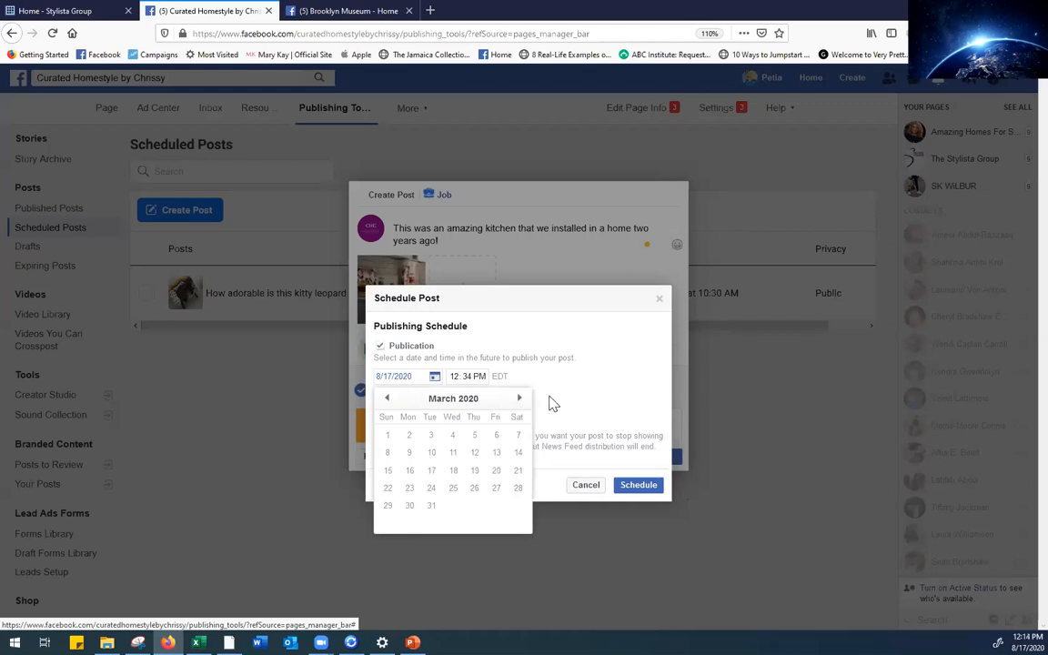
pyautogui.click(553, 403)
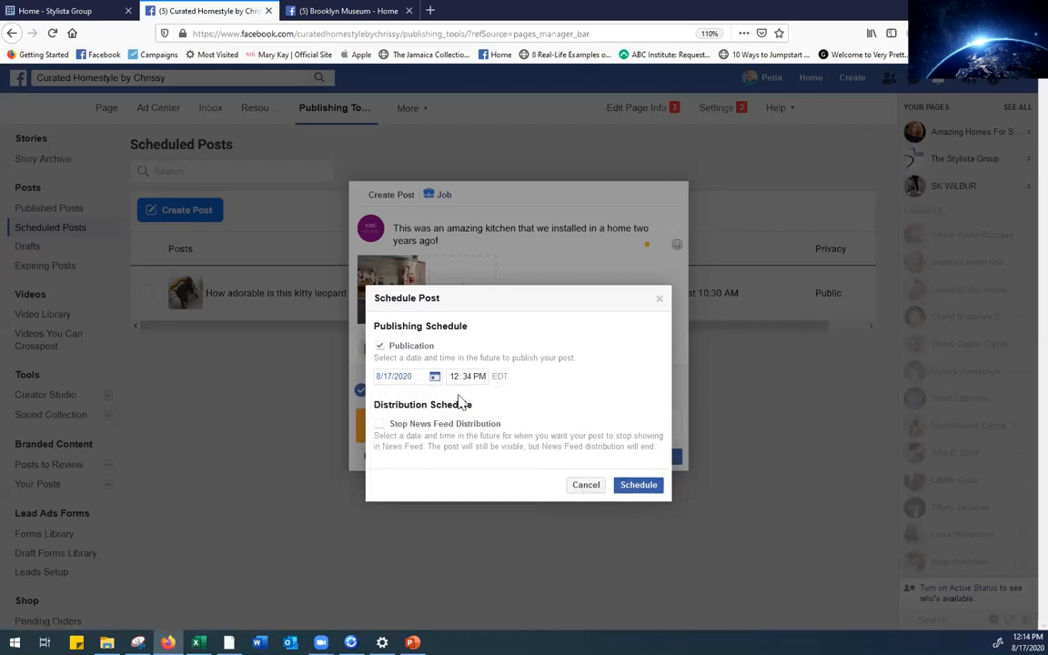
# Set the kitchen post's publish date to August 27, 2020 and confirm
pyautogui.click(435, 376)
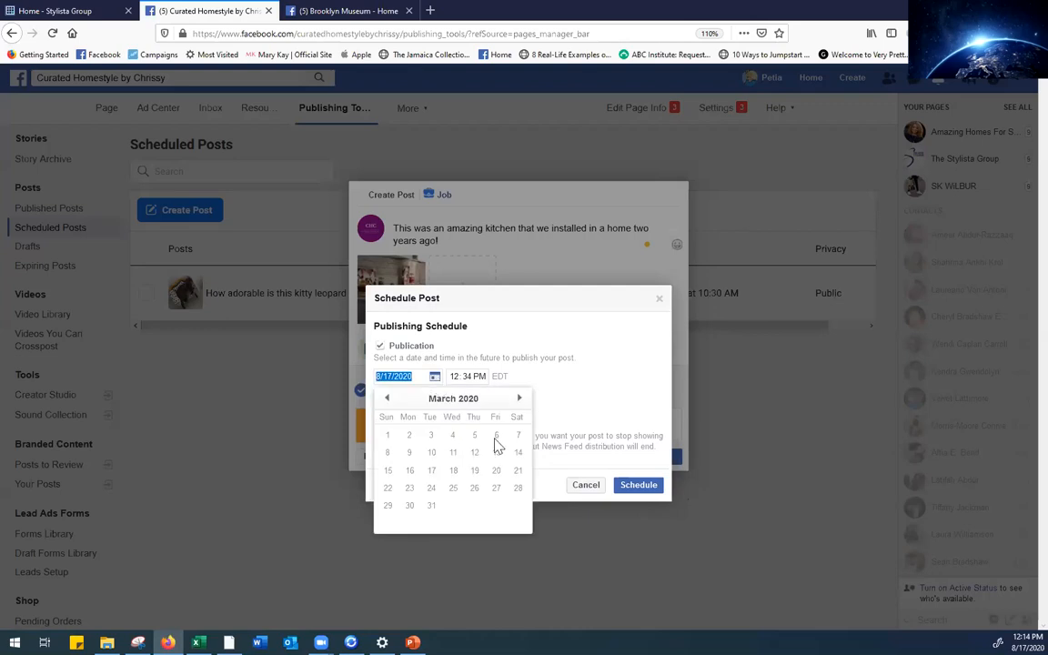
pyautogui.click(519, 398)
pyautogui.click(519, 399)
pyautogui.click(519, 398)
pyautogui.click(518, 398)
pyautogui.click(519, 398)
pyautogui.click(518, 398)
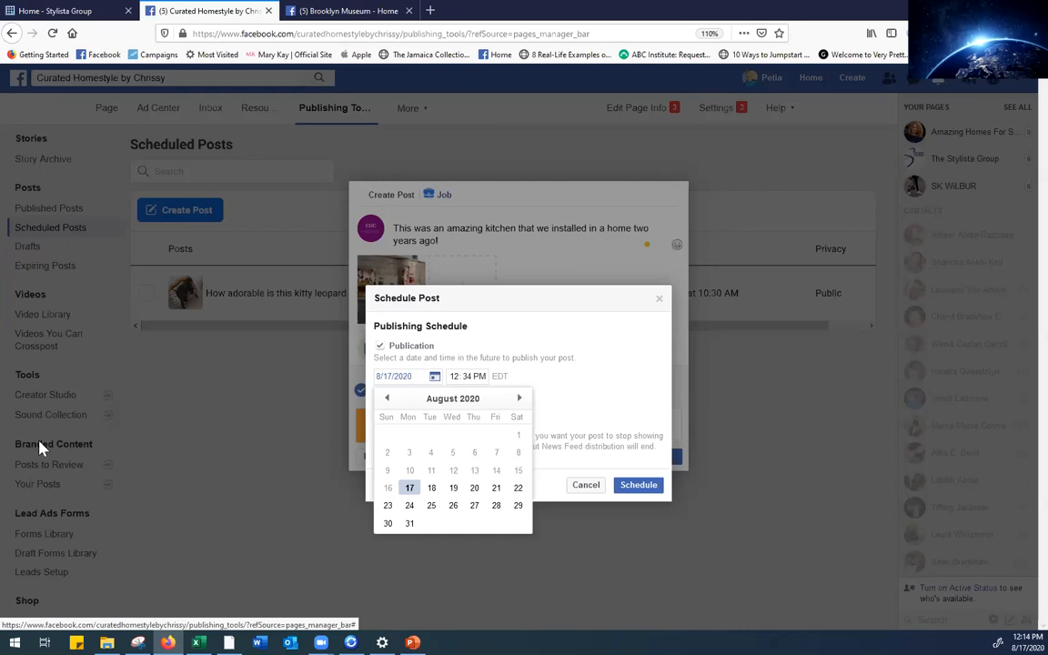
pyautogui.click(474, 506)
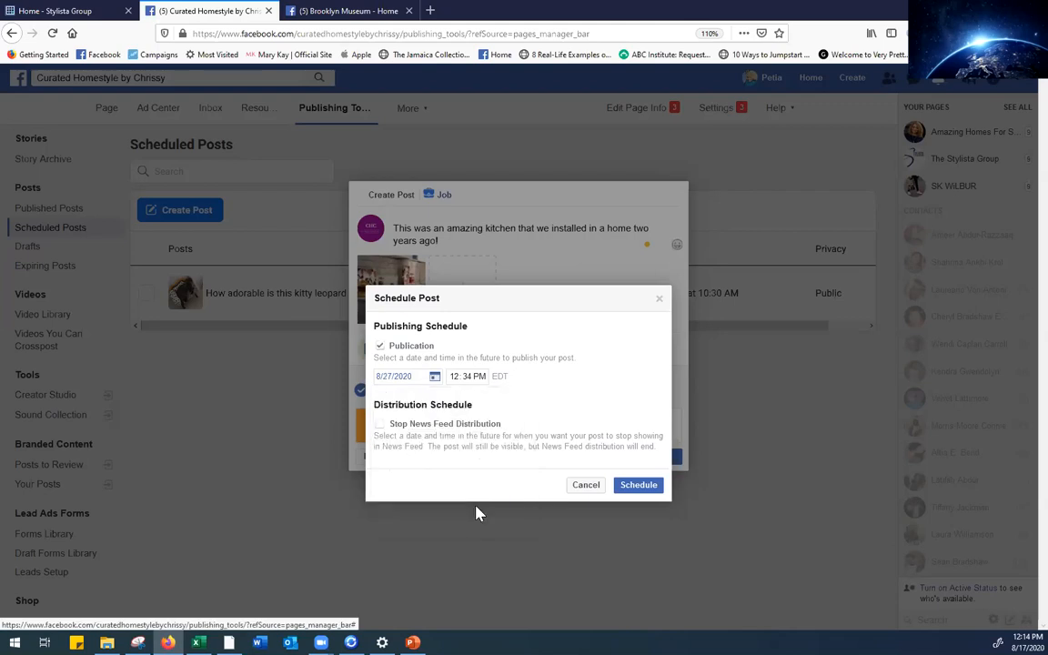
pyautogui.click(637, 487)
# Schedule the kitchen post for August 27, 2020 at 12:34 PM and view the Scheduled Posts list
pyautogui.click(639, 487)
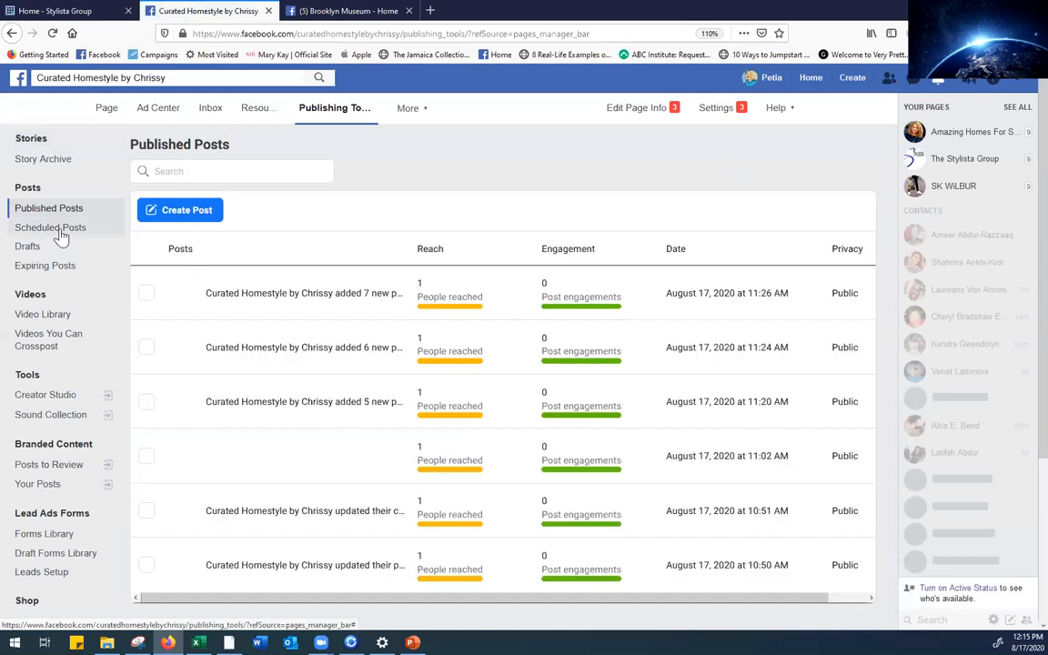
pyautogui.click(57, 229)
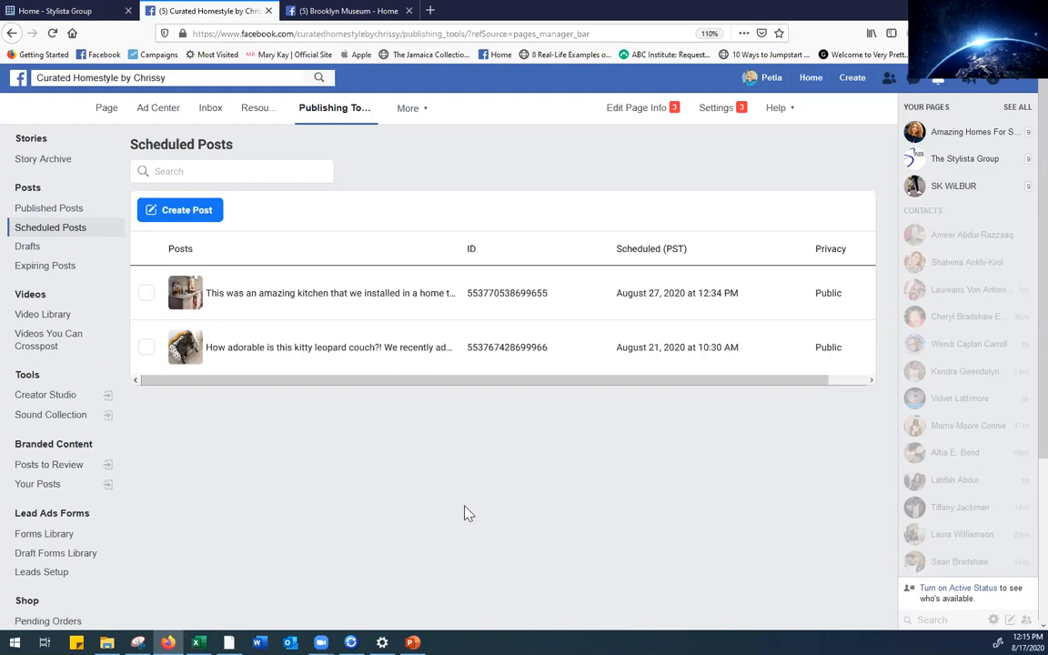
# Start and then dismiss a new post, then show the More menu with Manage Jobs, Insights and Page Quality
pyautogui.click(166, 212)
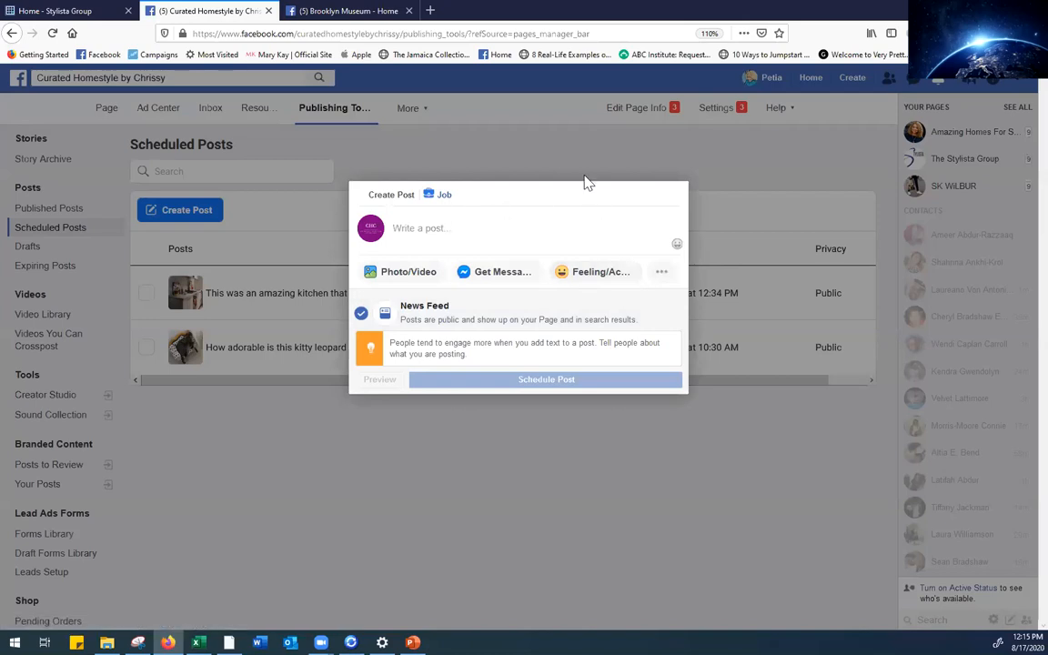
pyautogui.click(362, 483)
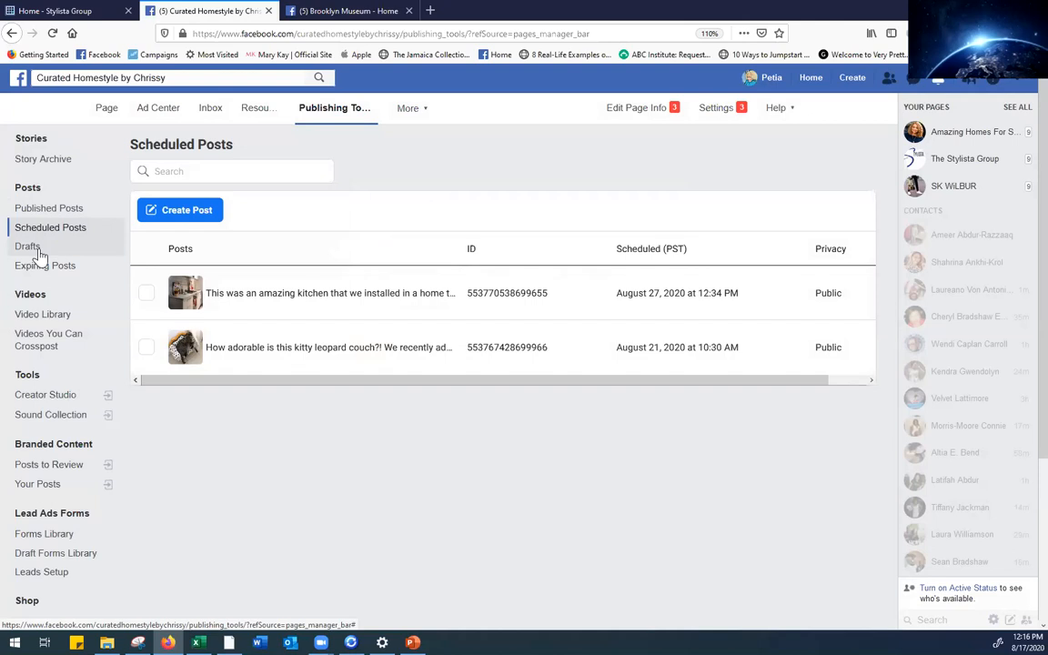
pyautogui.click(401, 117)
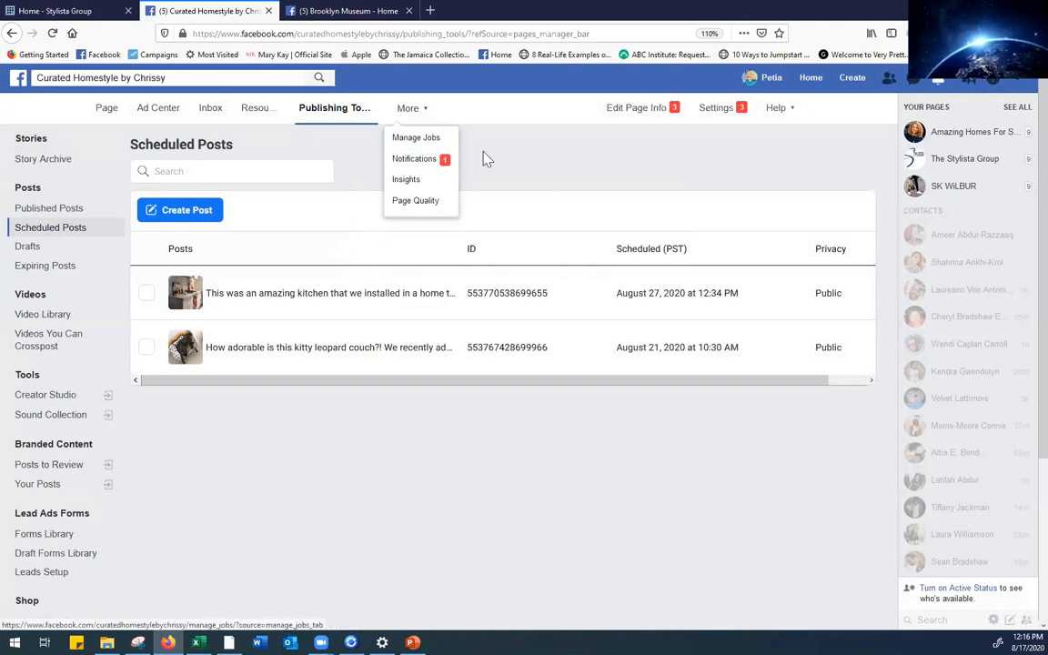
# Open the Curated Homestyle by Chrissy page home view and look over its 2 scheduled posts notice
pyautogui.click(102, 118)
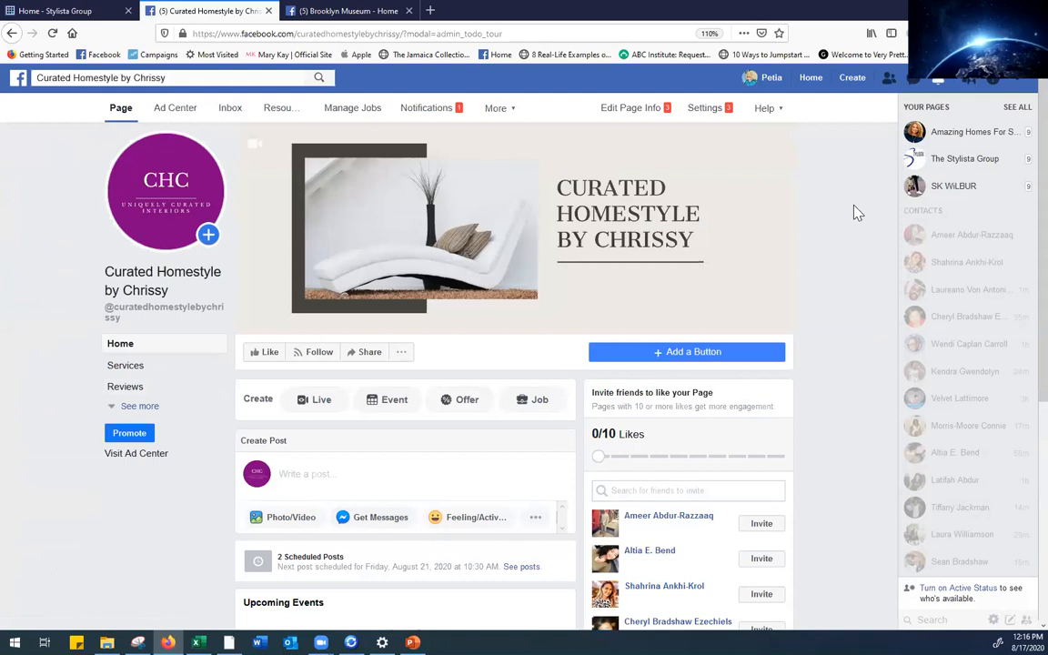
pyautogui.scroll(-1, 1019, 312)
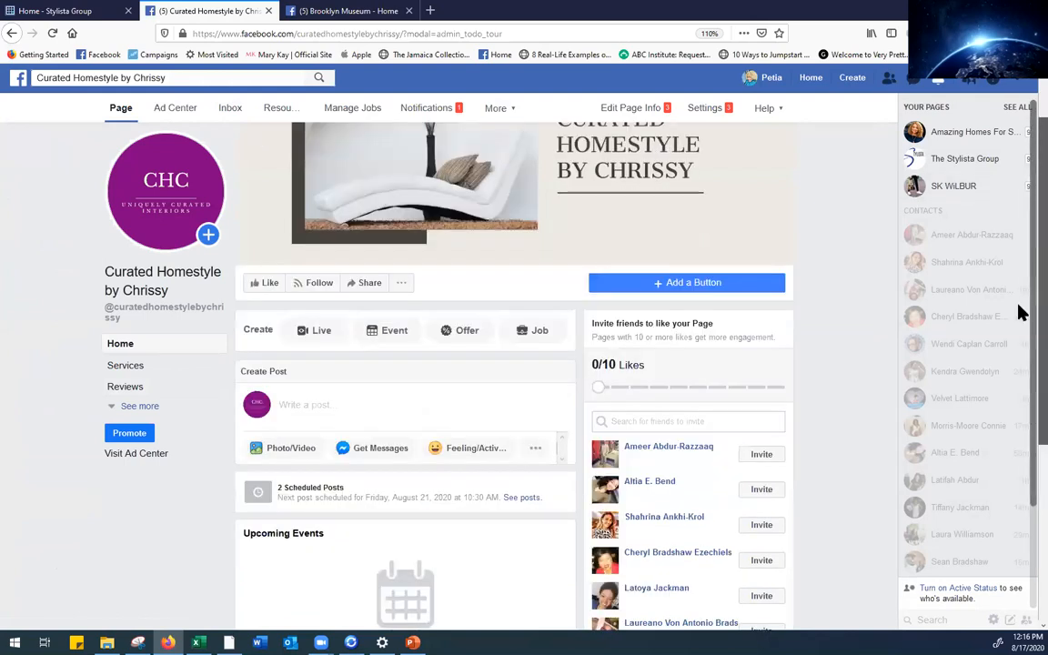
pyautogui.scroll(-2, 1019, 312)
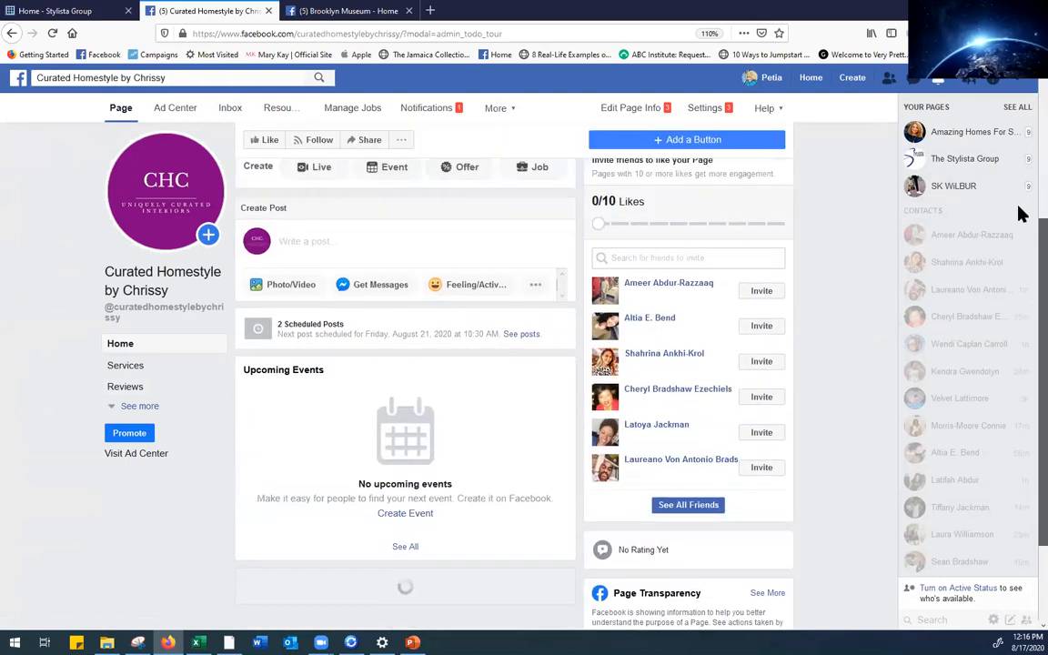
pyautogui.scroll(3, 1019, 213)
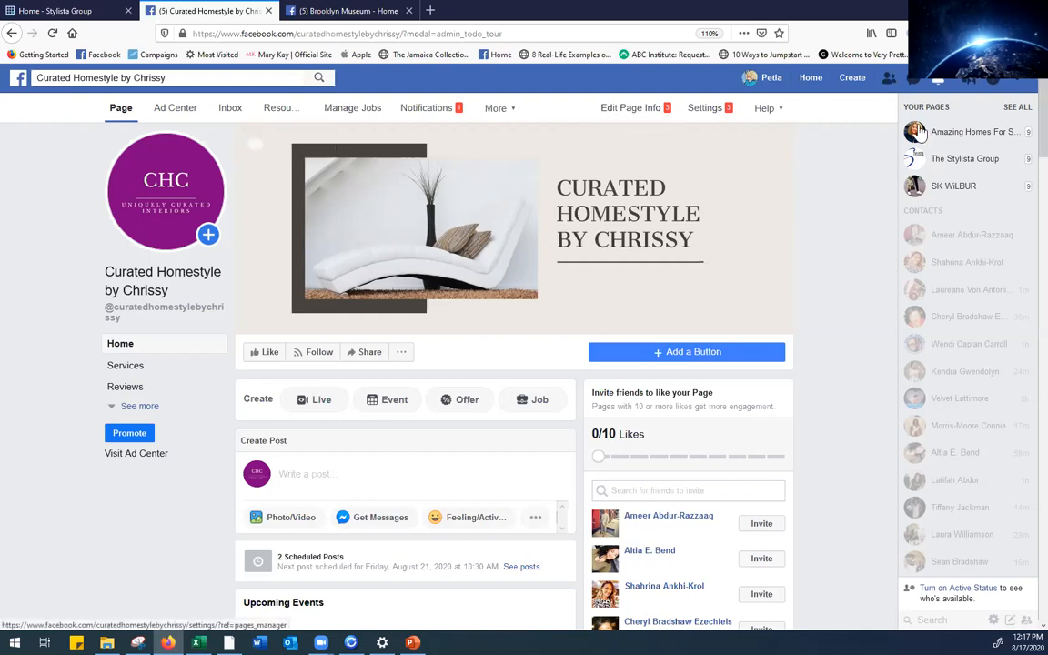
pyautogui.scroll(-4, 1014, 146)
pyautogui.scroll(-4, 1020, 166)
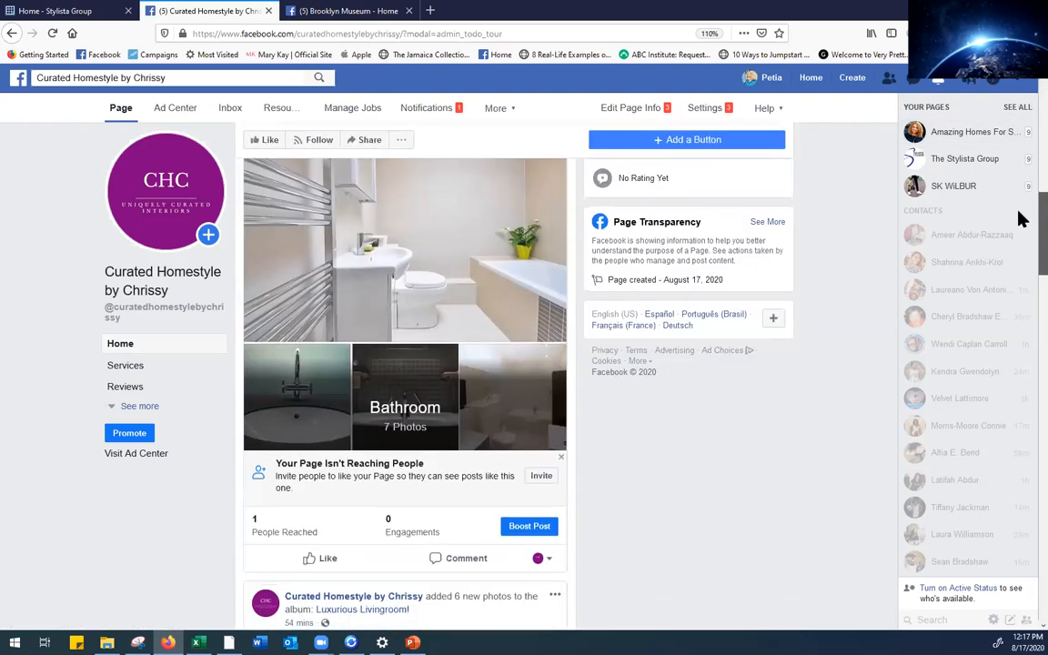
pyautogui.scroll(-4, 1019, 264)
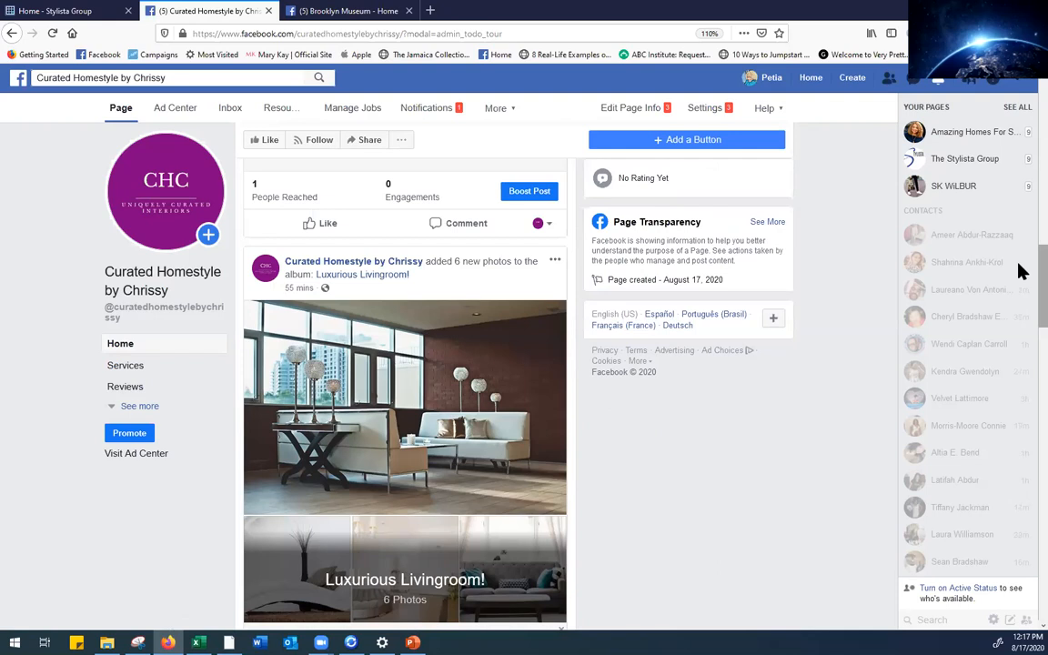
pyautogui.scroll(-7, 1020, 340)
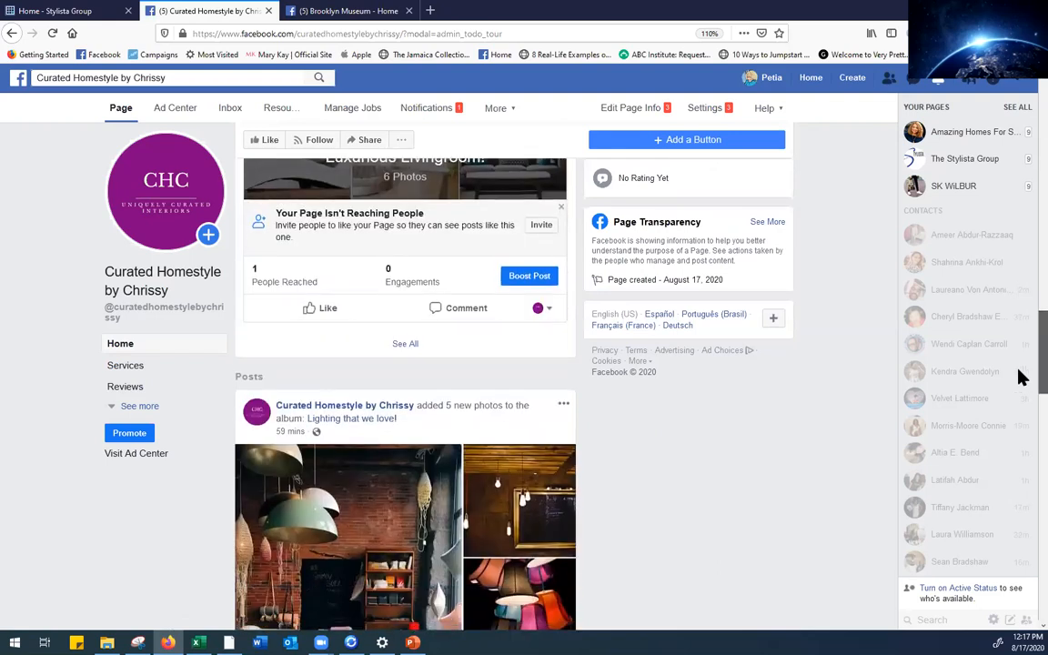
pyautogui.scroll(10, 1019, 401)
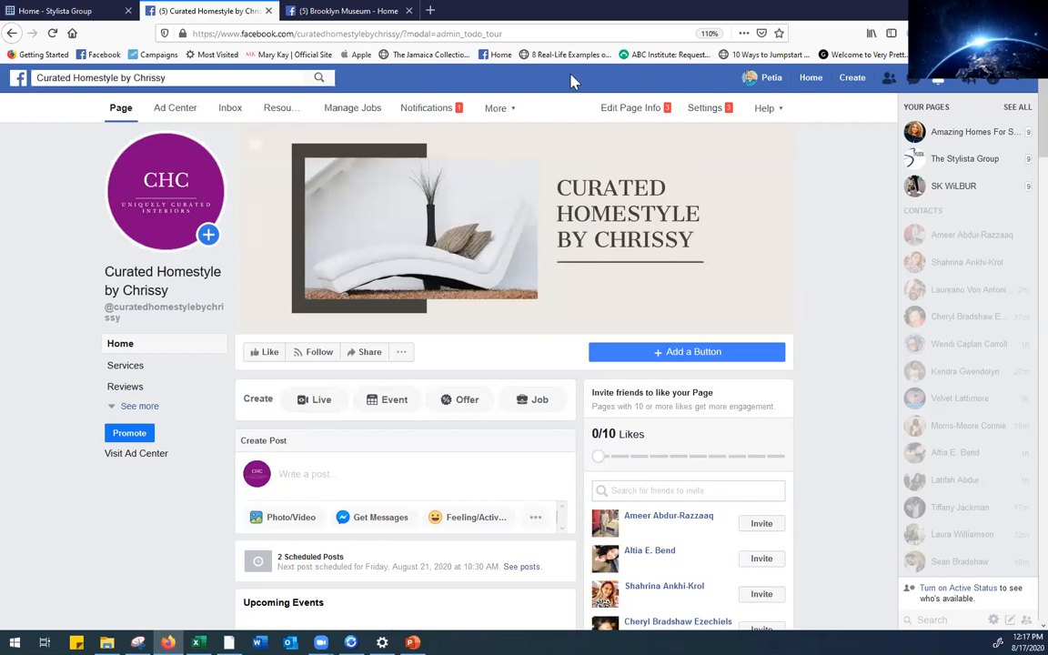
# Scroll the page timeline past Upcoming Events to the five-photo 'Lighting that we love!' album post
pyautogui.scroll(-3, 1019, 135)
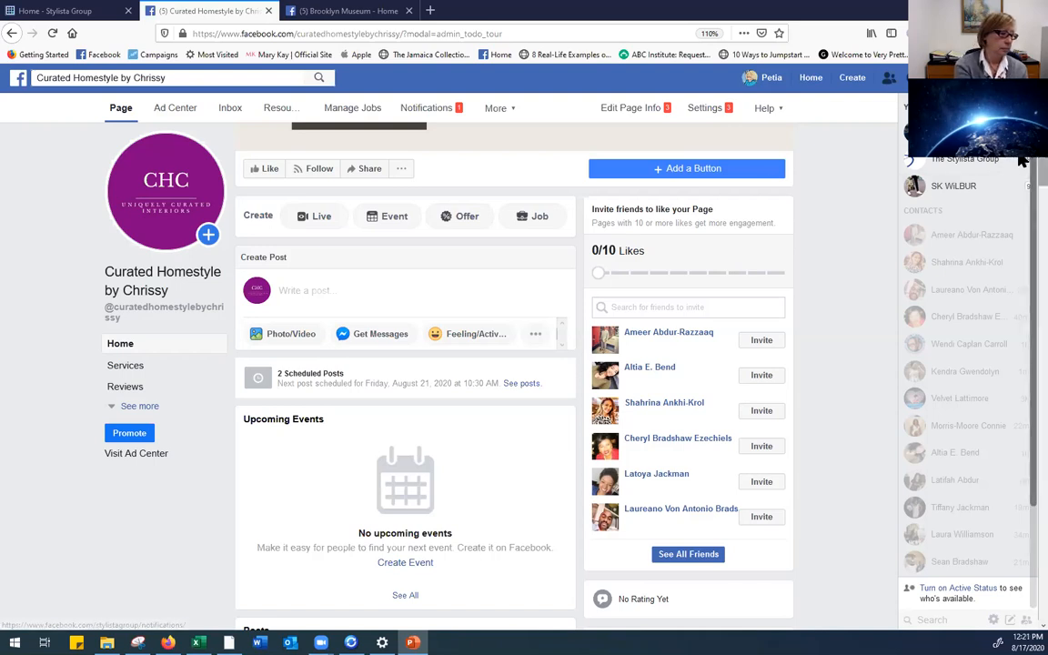
pyautogui.scroll(-5, 1019, 303)
pyautogui.scroll(-10, 1019, 303)
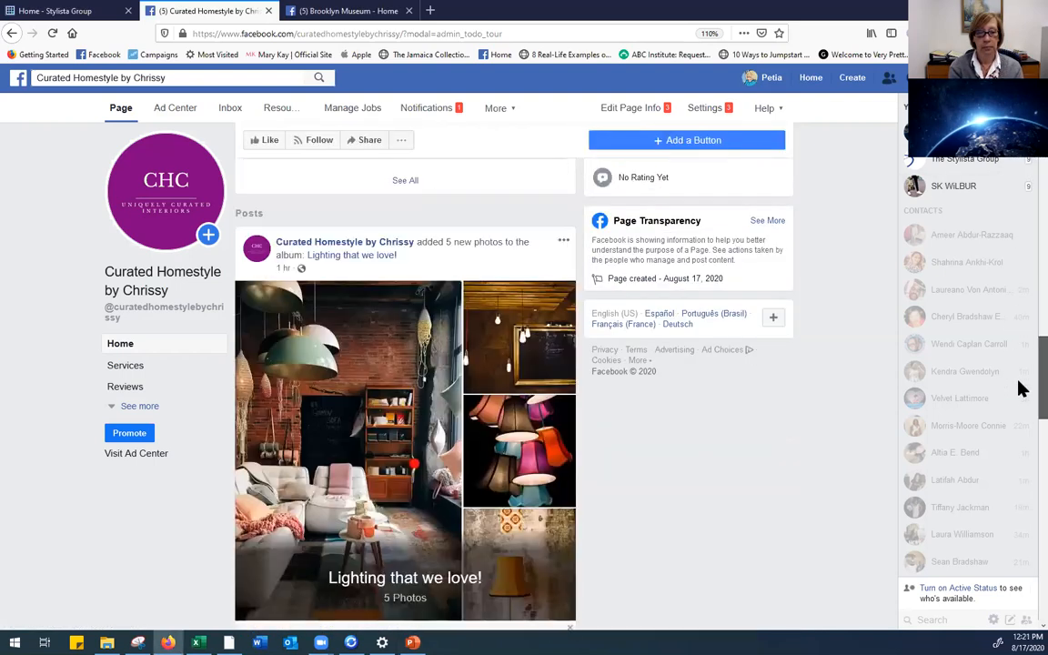
# Follow the slide's 'Click to access templates!' link to Hootsuite's '9 Social Media Templates' article
pyautogui.moveTo(1018, 165); pyautogui.dragTo(1019, 102)
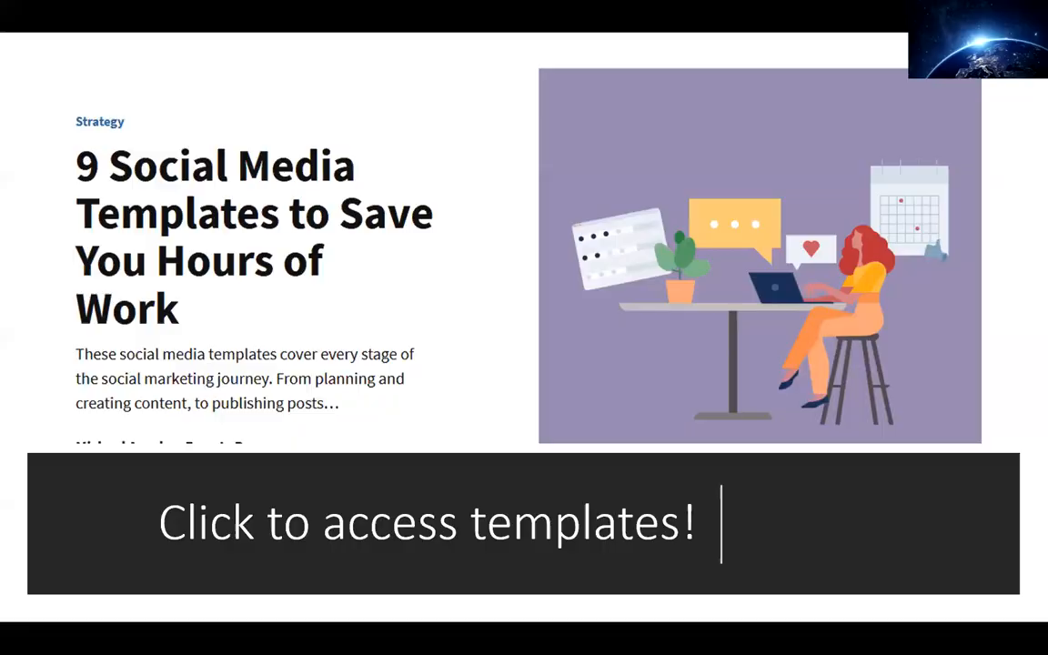
pyautogui.click(473, 292)
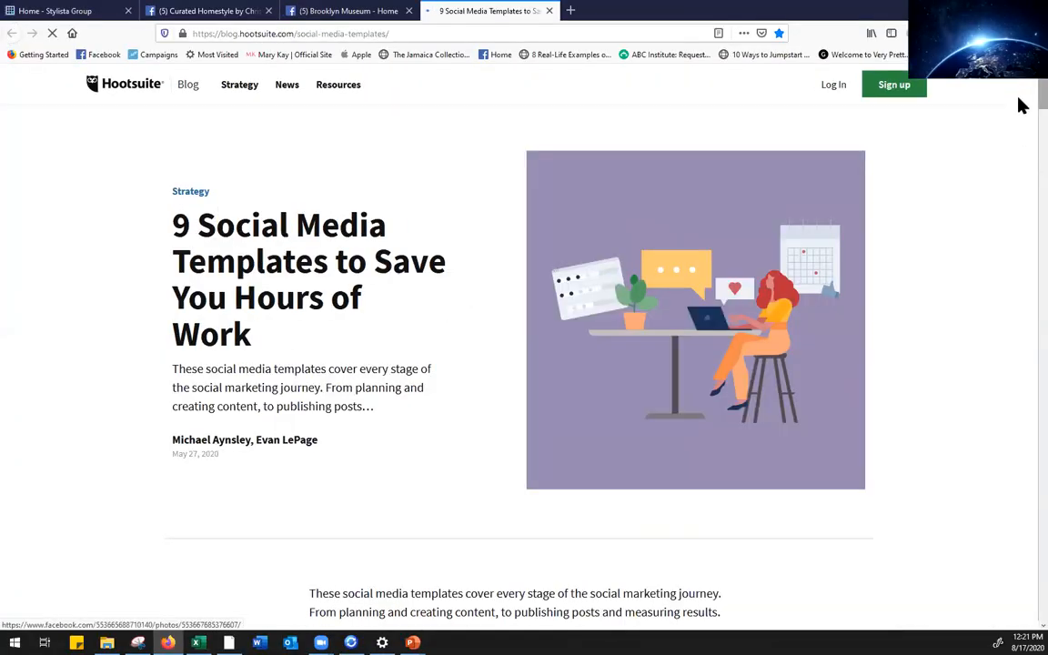
# Scroll the article to section 1, the social media strategy template table and its benefits list
pyautogui.scroll(-2, 1020, 106)
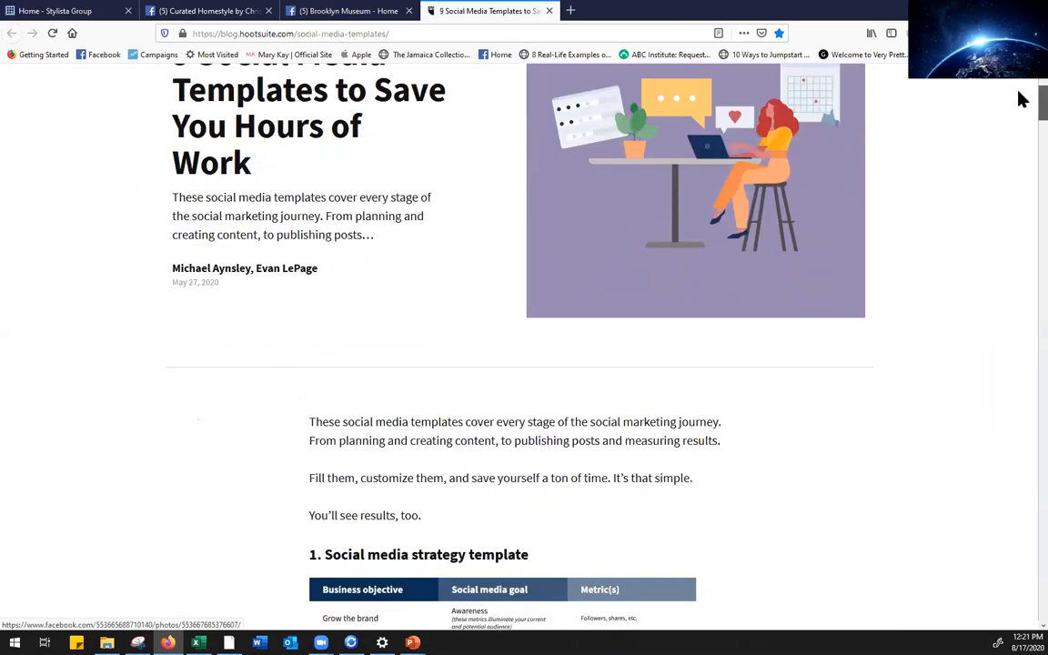
pyautogui.scroll(2, 1020, 100)
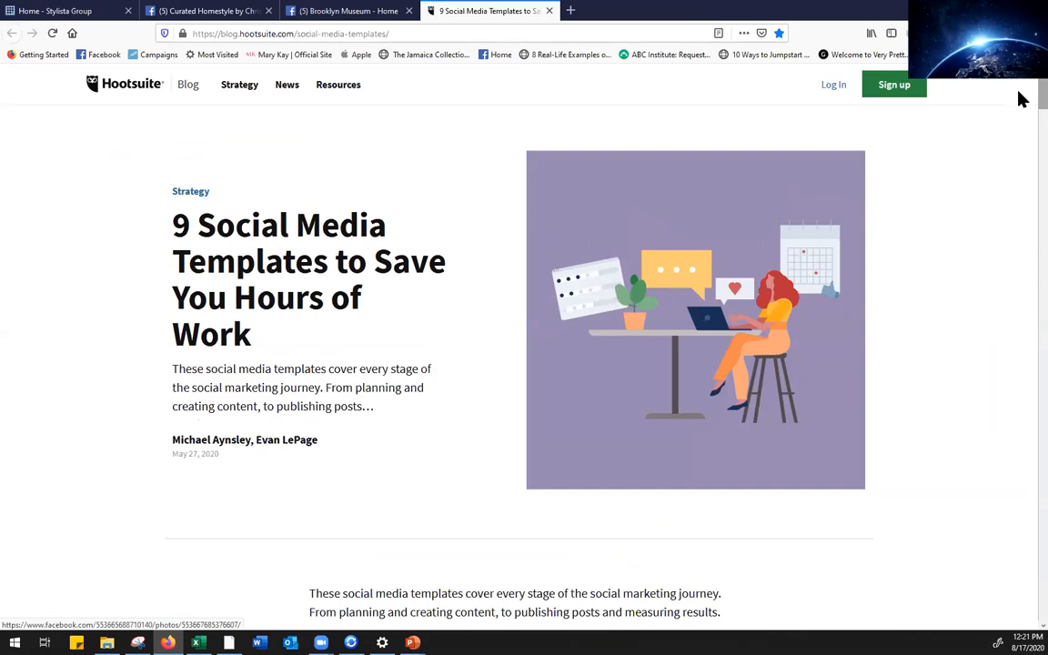
pyautogui.scroll(-5, 1020, 109)
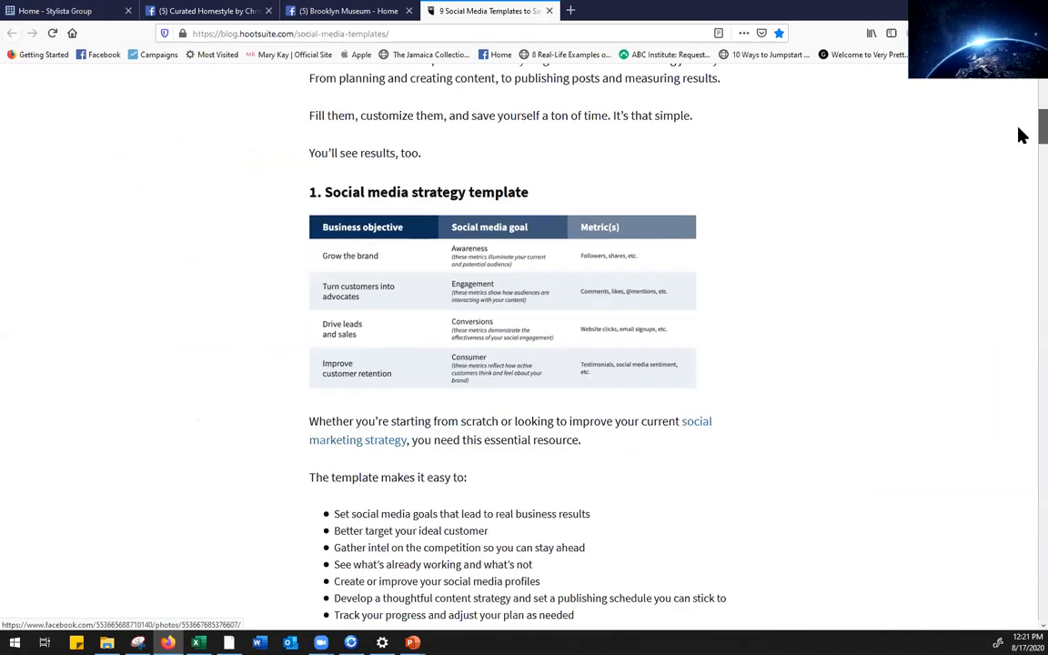
pyautogui.scroll(-1, 1020, 127)
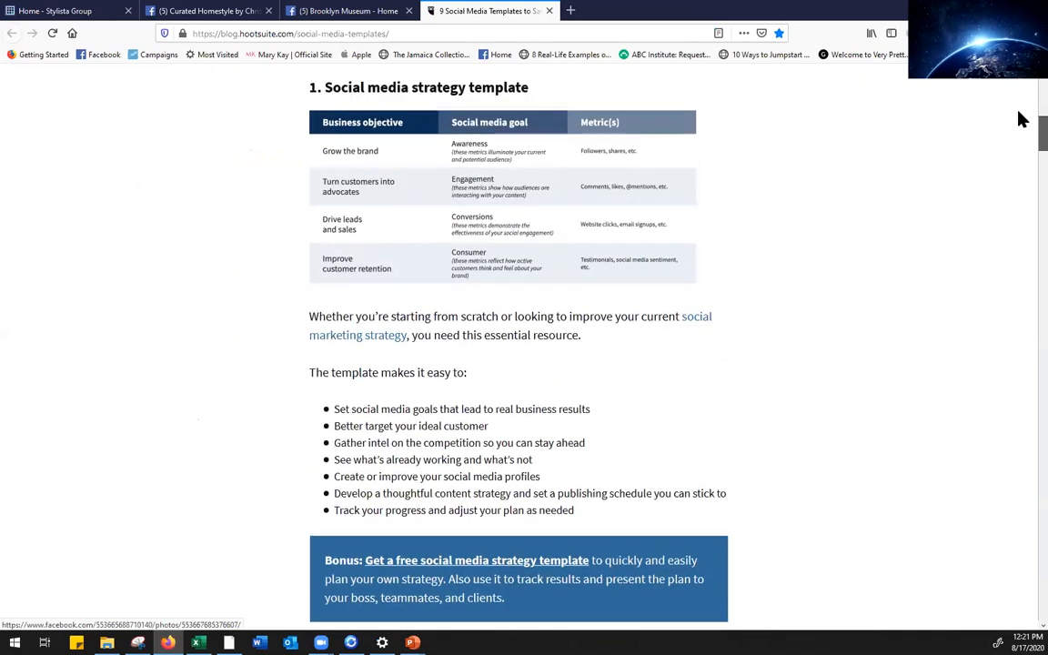
pyautogui.scroll(6, 1020, 118)
pyautogui.scroll(-1, 1019, 105)
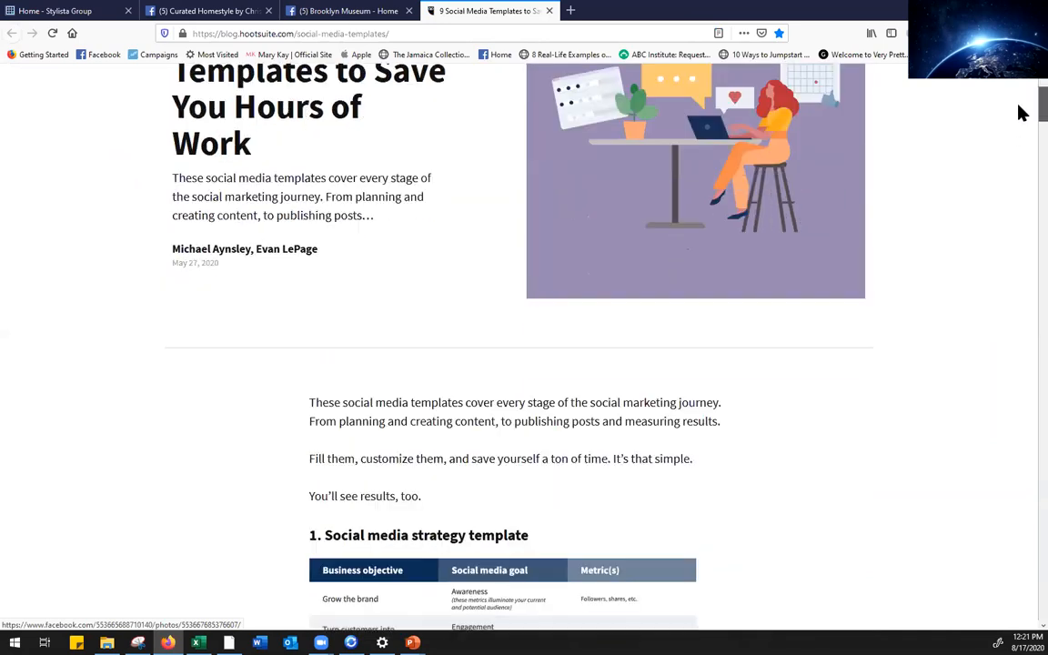
pyautogui.scroll(-2, 1020, 119)
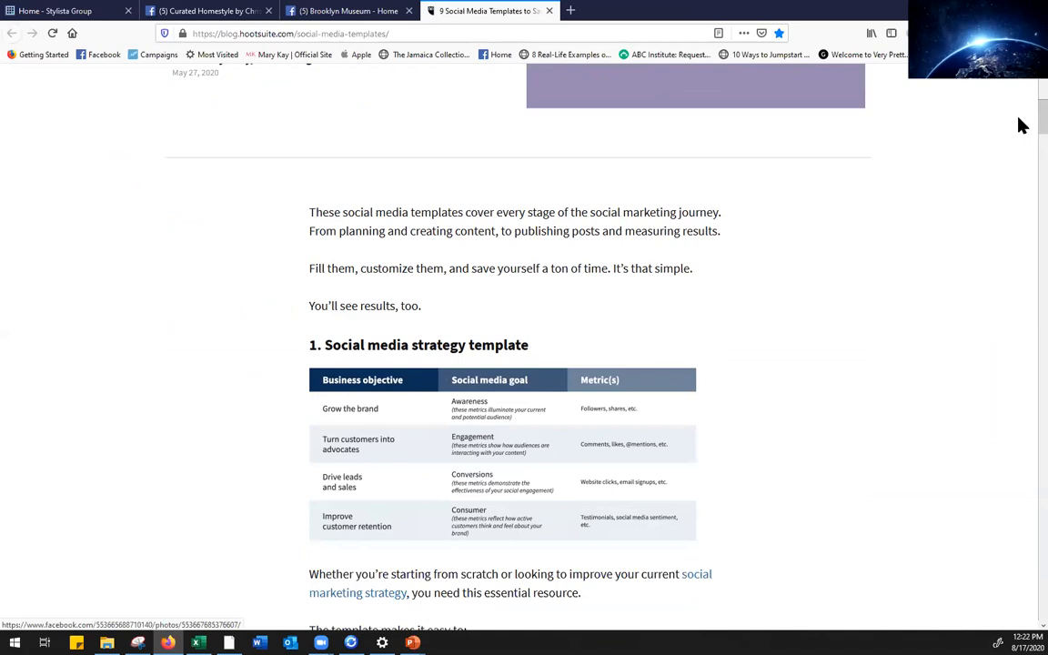
pyautogui.scroll(-2, 1021, 127)
pyautogui.scroll(-15, 1020, 194)
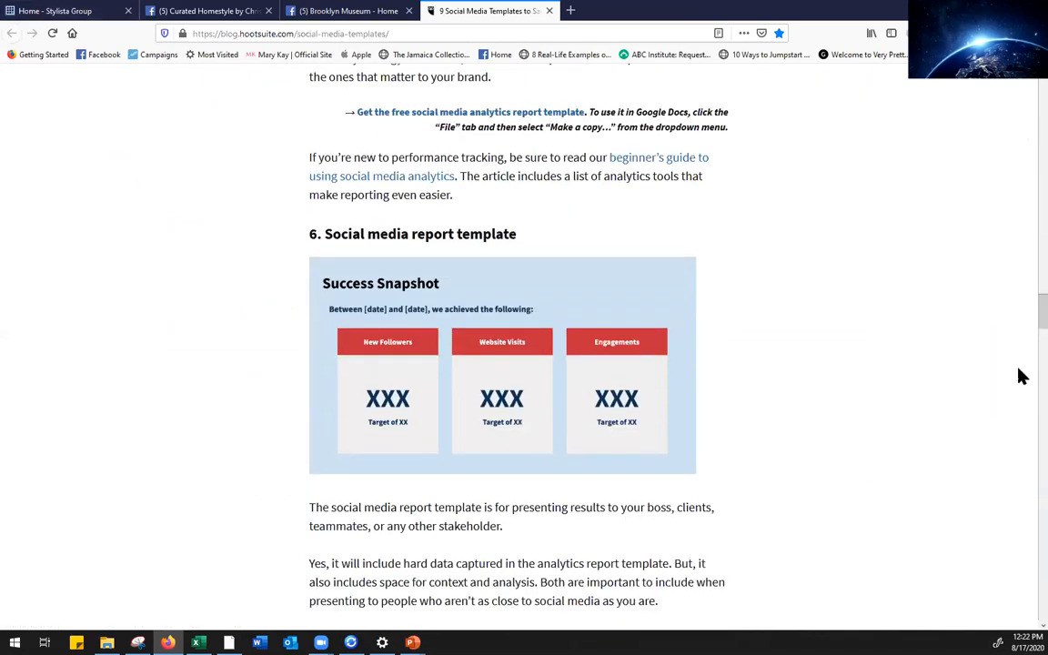
pyautogui.scroll(-10, 1022, 406)
pyautogui.moveTo(1020, 412); pyautogui.dragTo(1018, 105)
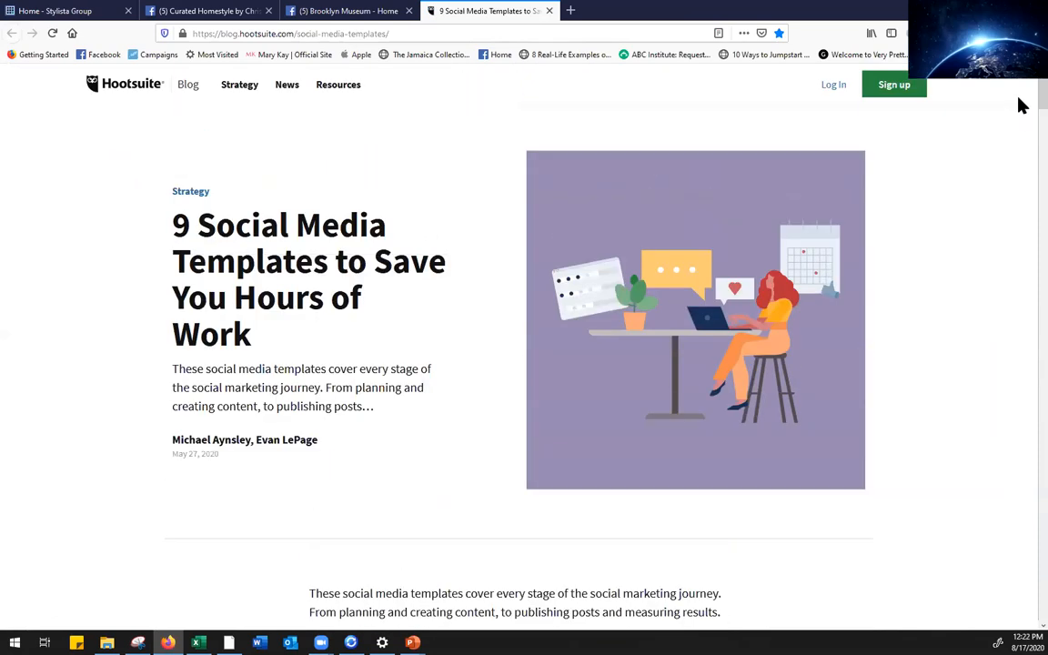
pyautogui.moveTo(1020, 106); pyautogui.dragTo(1020, 121)
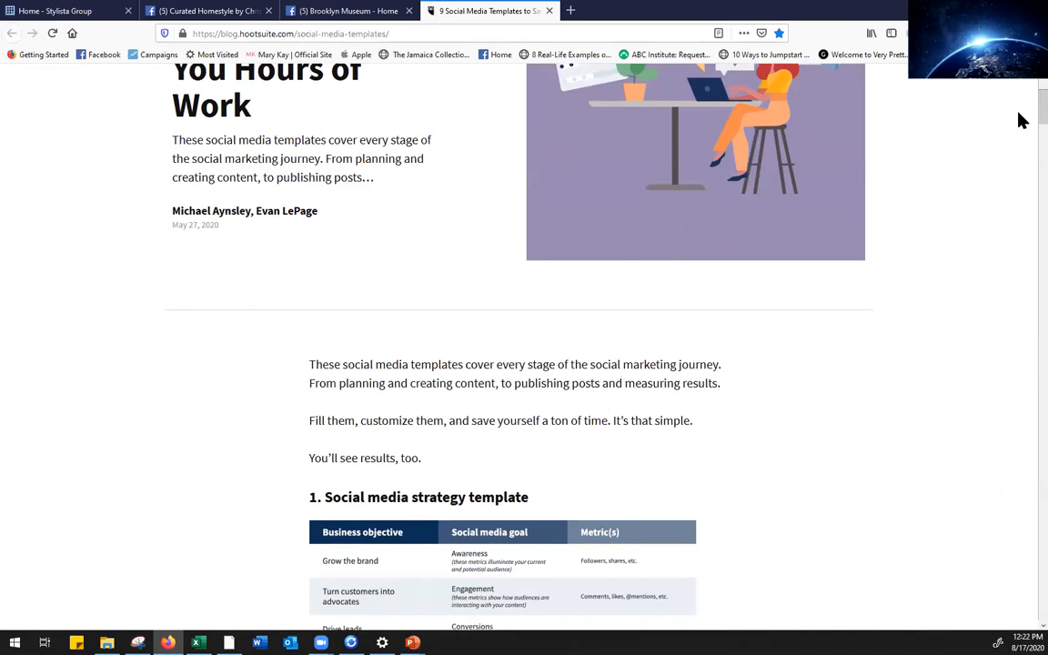
pyautogui.moveTo(1020, 121); pyautogui.dragTo(1020, 145)
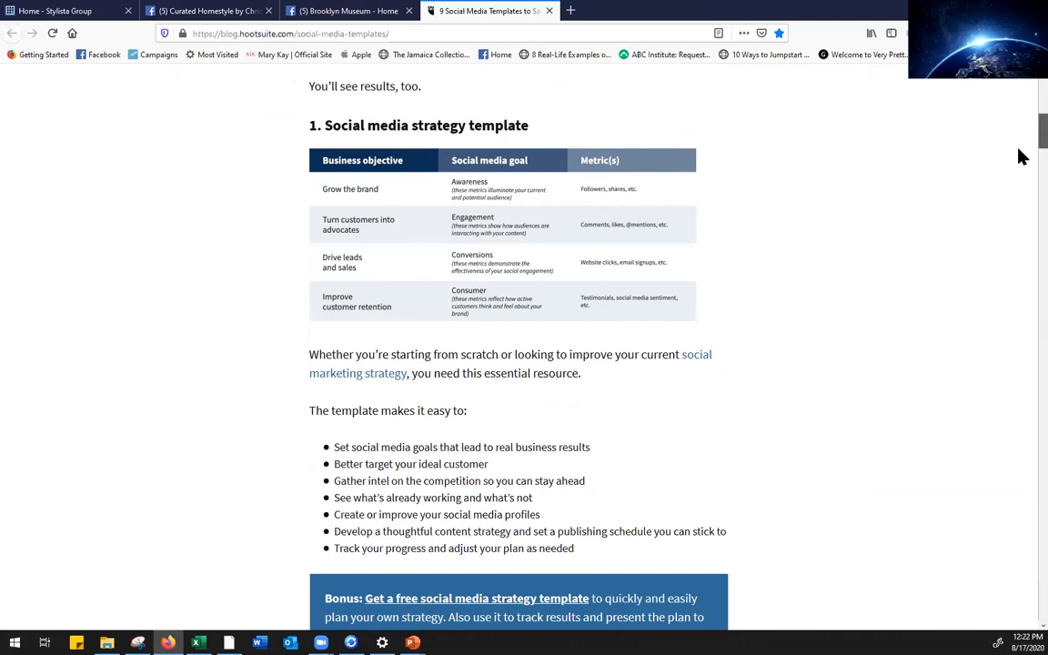
# Scroll past the audit template to section 3, the social media content calendar template
pyautogui.scroll(-2, 1020, 158)
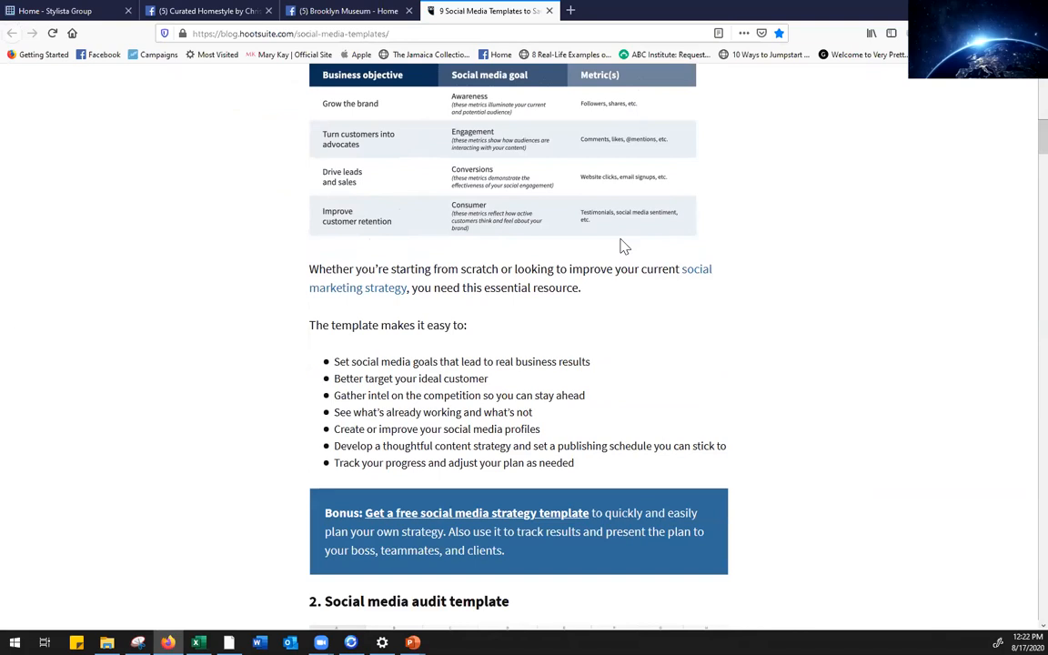
pyautogui.scroll(-4, 1023, 151)
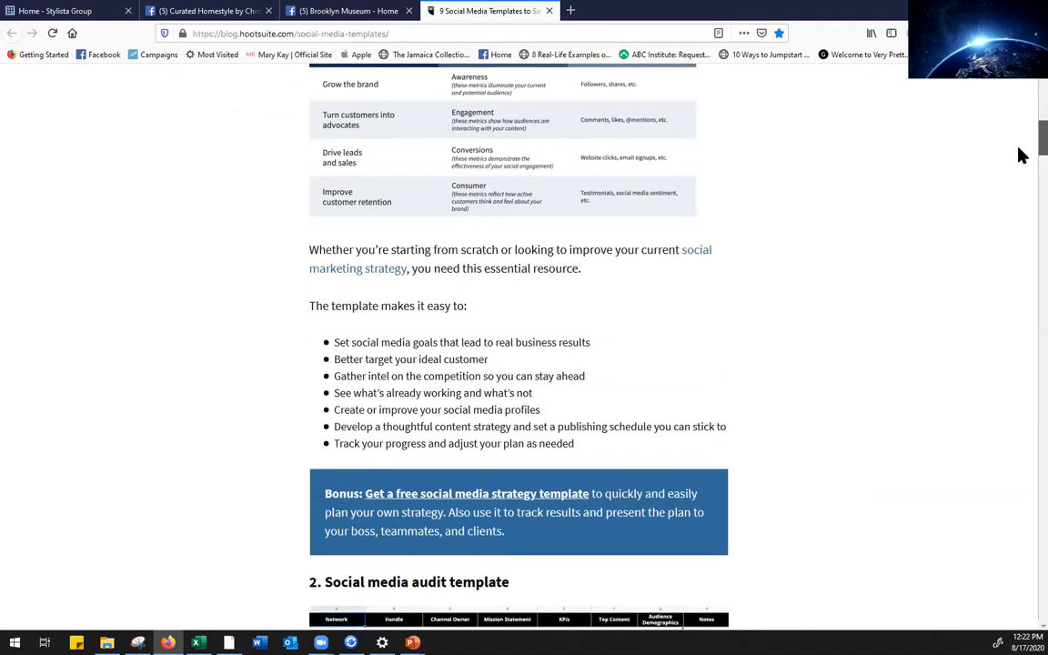
pyautogui.scroll(-5, 1022, 172)
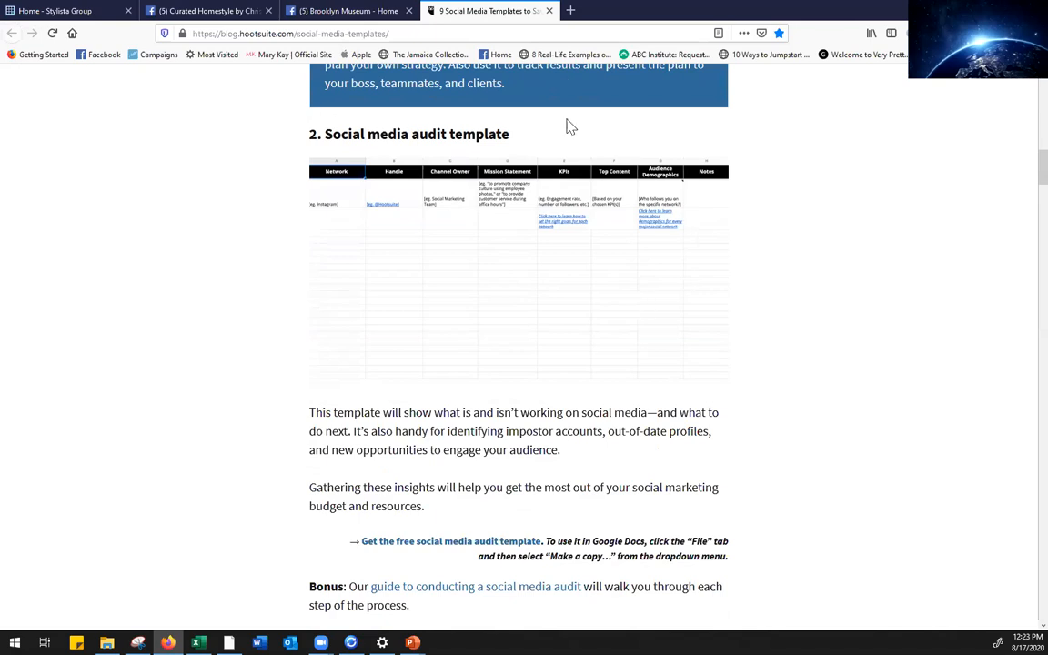
pyautogui.scroll(-5, 1020, 187)
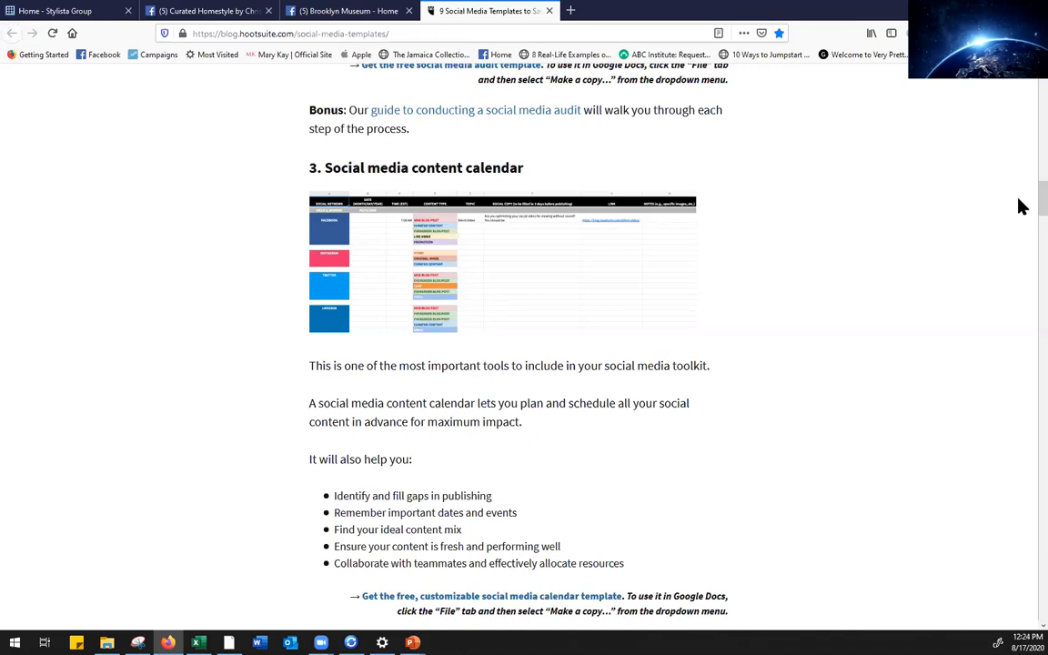
# Scroll through the article's remaining templates, sections 4 through 9
pyautogui.scroll(-3, 1020, 207)
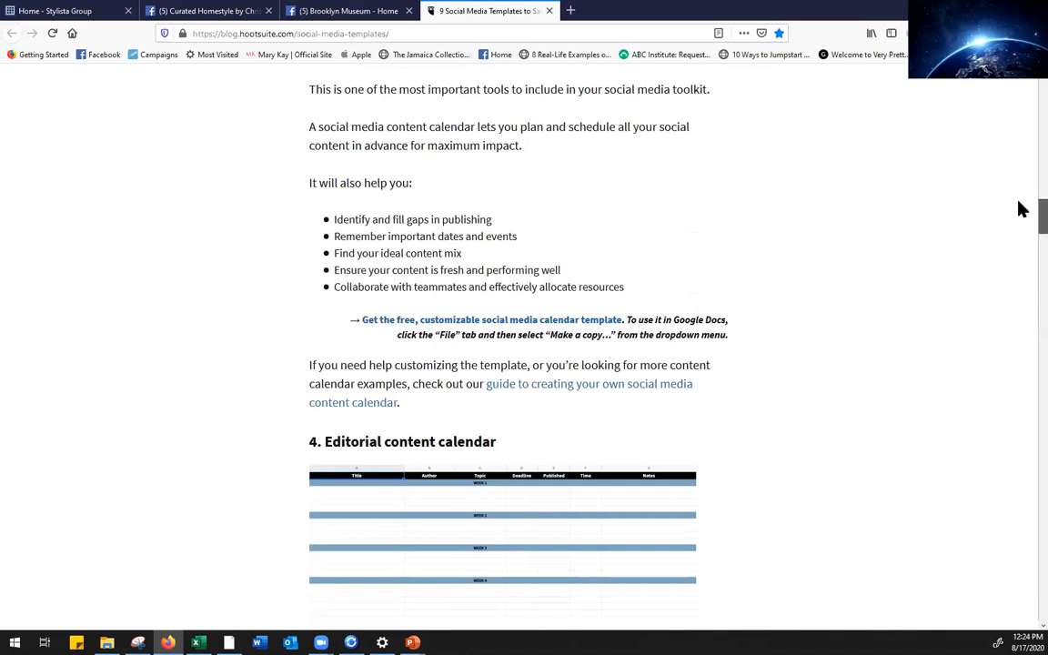
pyautogui.scroll(4, 1021, 208)
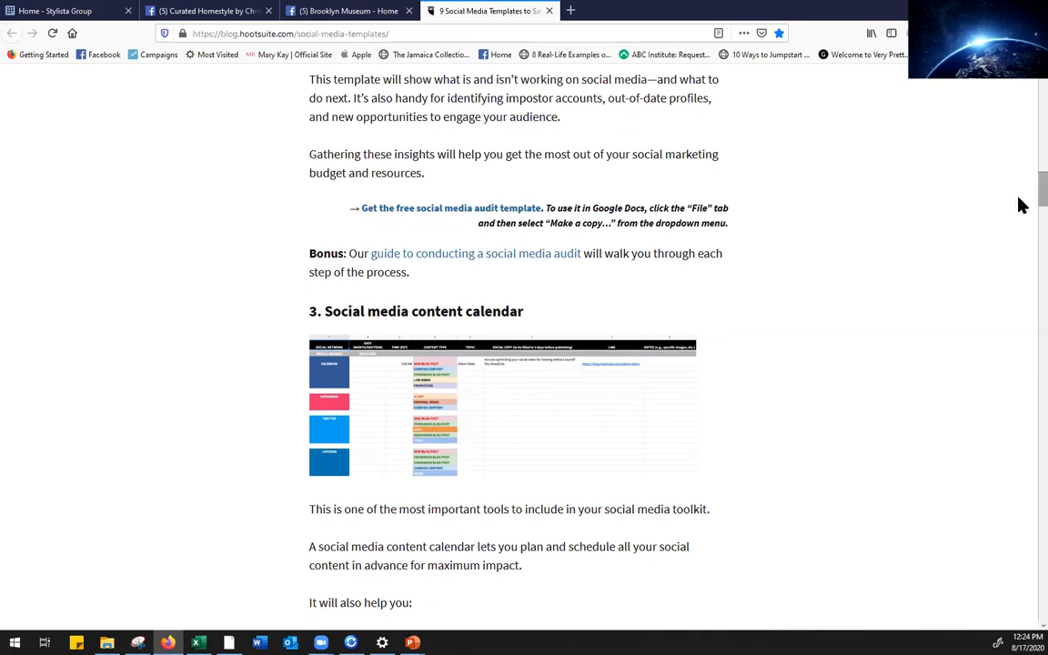
pyautogui.scroll(-1, 1020, 211)
pyautogui.scroll(-10, 1022, 246)
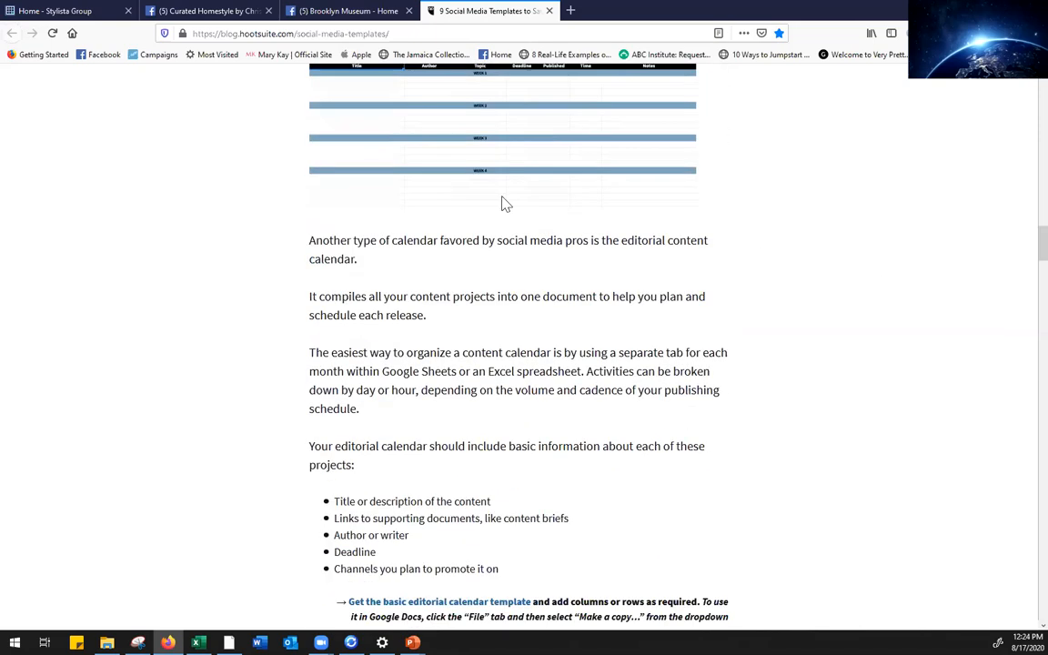
pyautogui.scroll(3, 1022, 253)
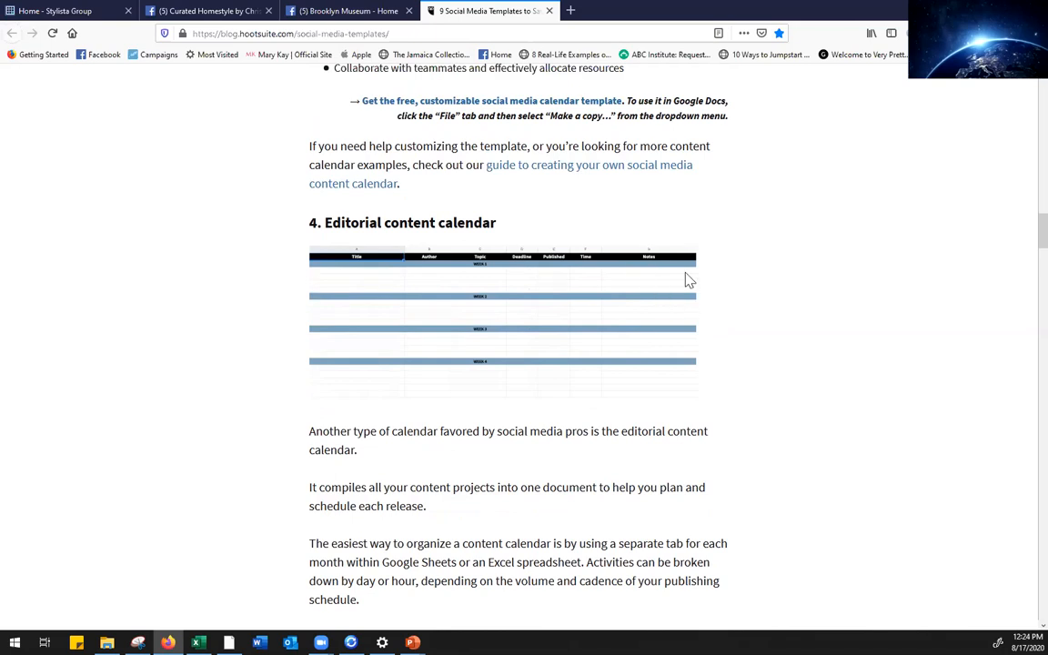
pyautogui.moveTo(1022, 236); pyautogui.dragTo(1019, 283)
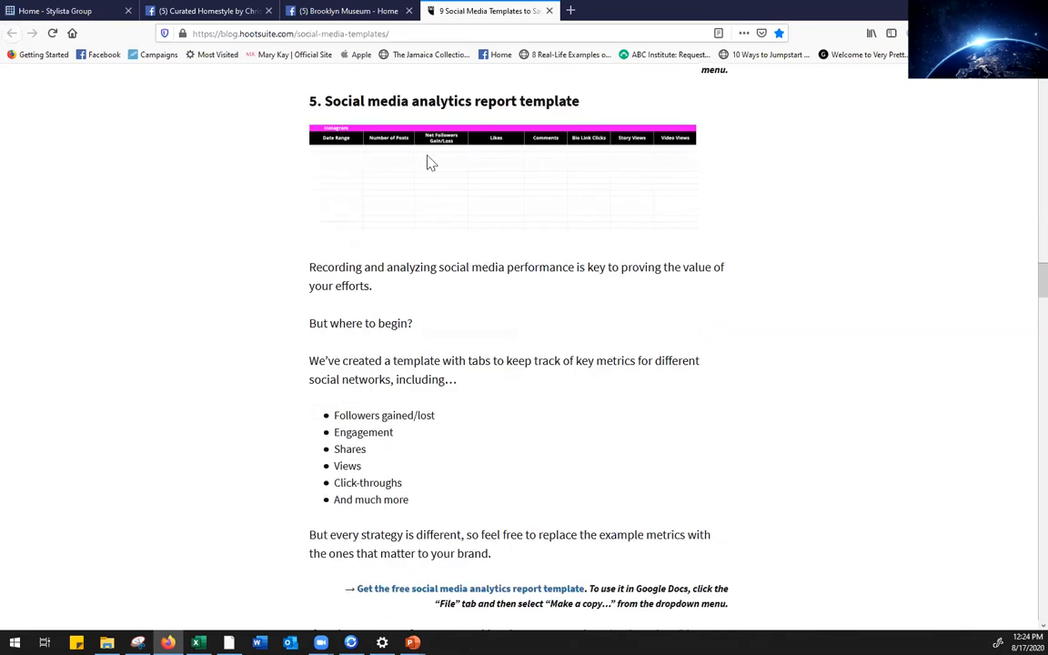
pyautogui.moveTo(1020, 299)
pyautogui.mouseDown()
pyautogui.moveTo(1020, 313)
pyautogui.moveTo(1020, 293)
pyautogui.mouseUp()
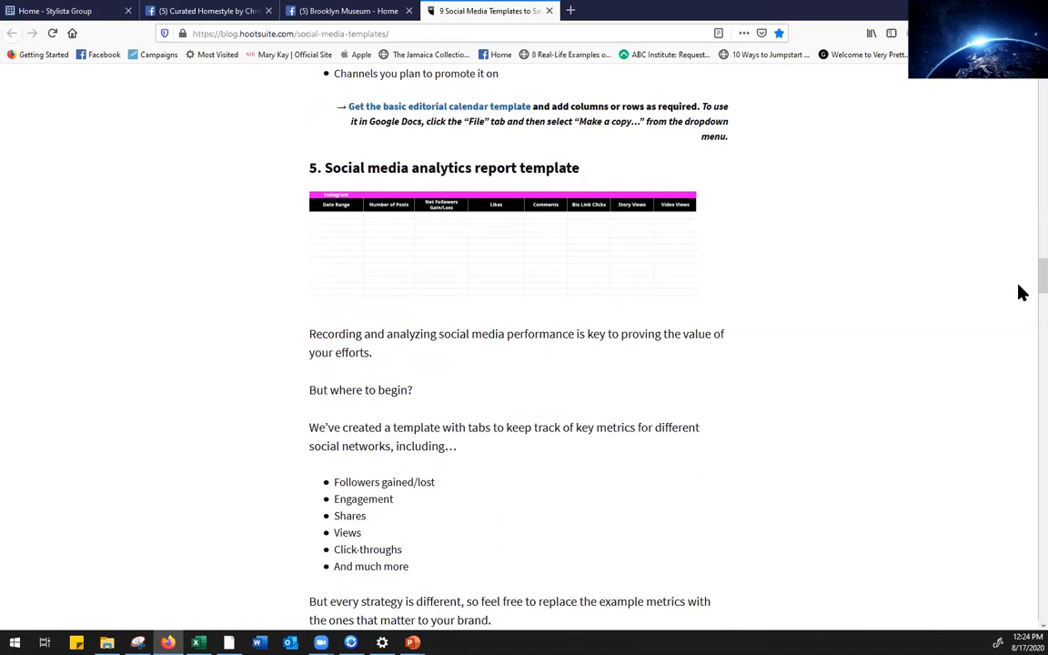
pyautogui.scroll(-1, 1020, 294)
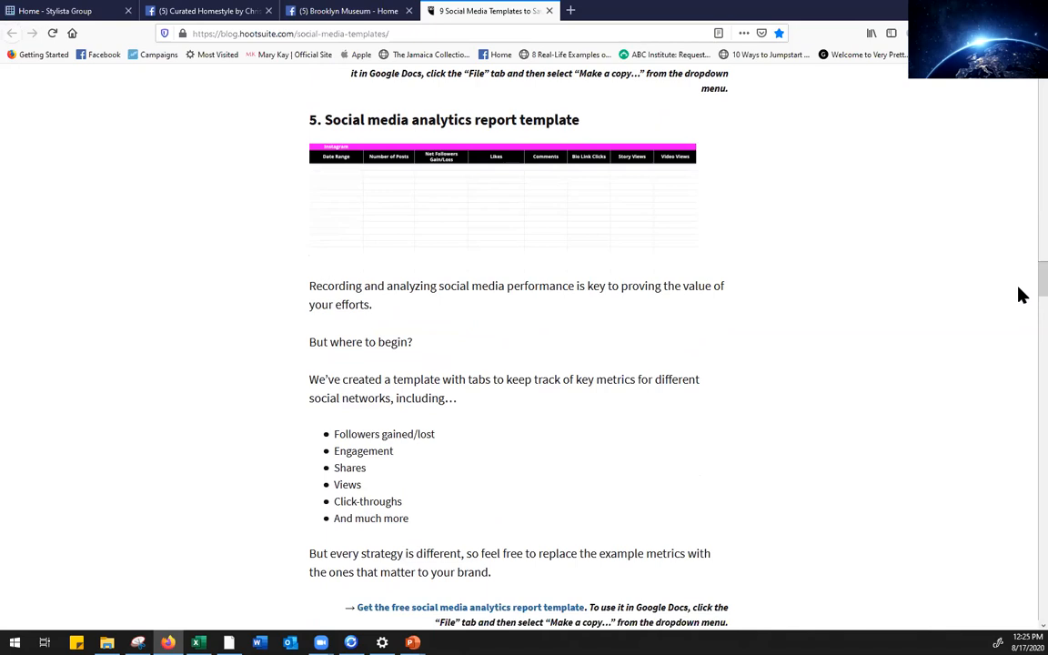
pyautogui.scroll(-3, 1021, 296)
pyautogui.moveTo(1020, 305); pyautogui.dragTo(1019, 457)
pyautogui.scroll(20, 1022, 299)
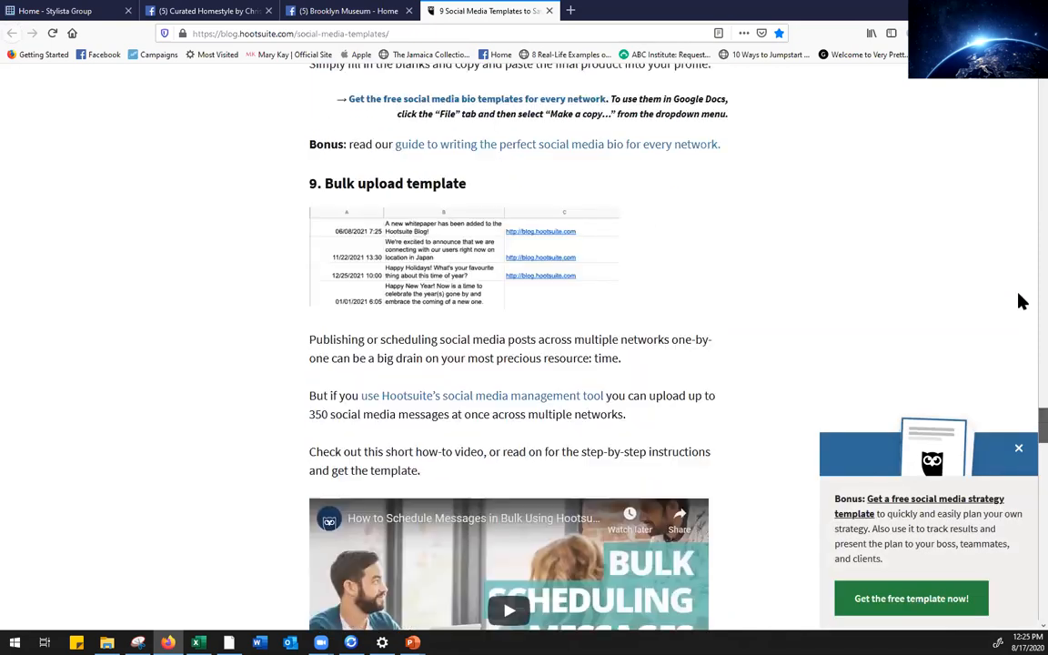
# Close the free template popup and return to the PowerPoint slide show's templates slide
pyautogui.click(1018, 452)
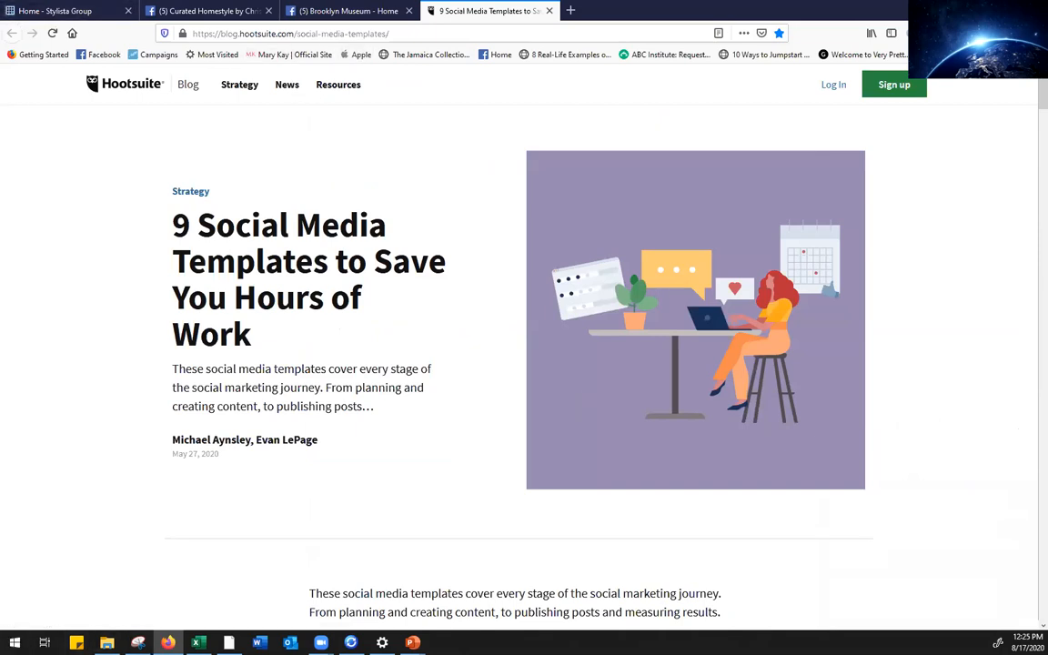
pyautogui.moveTo(412, 642)
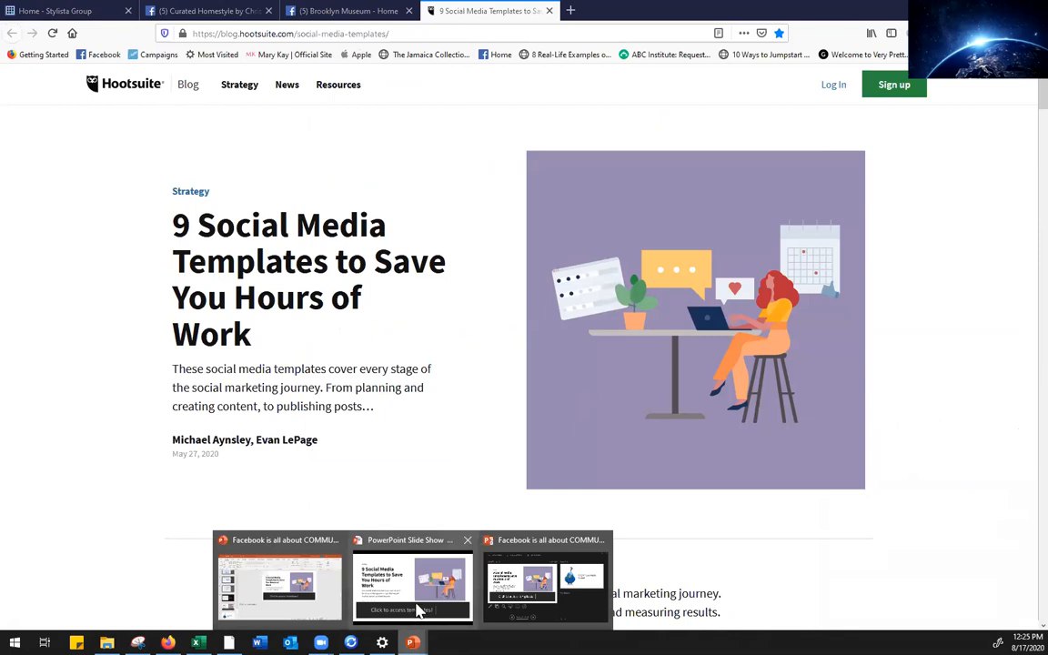
pyautogui.click(417, 609)
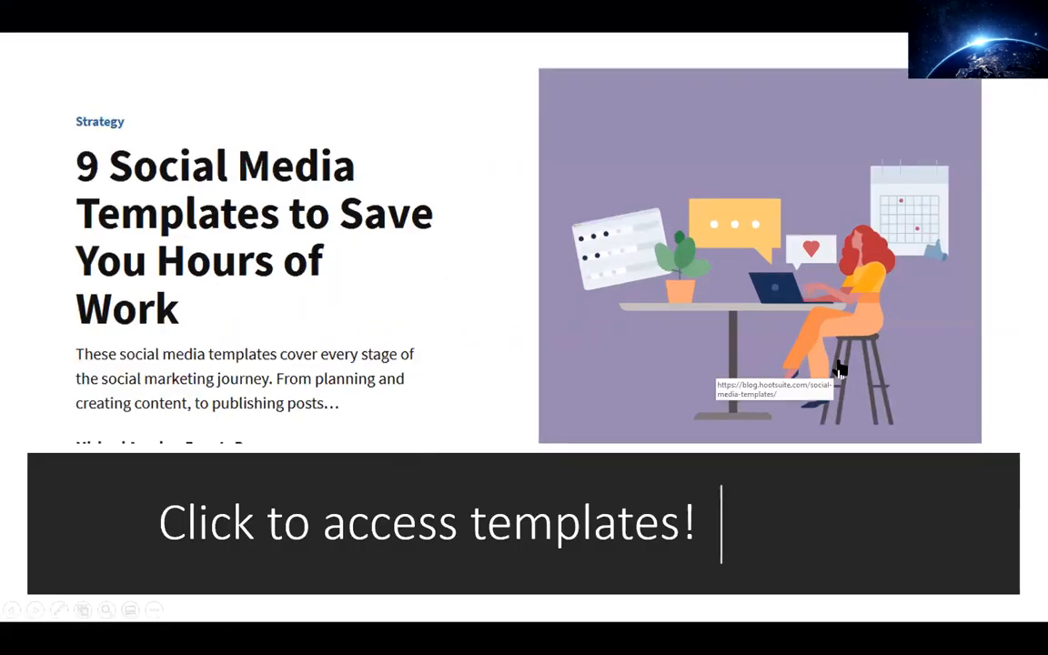